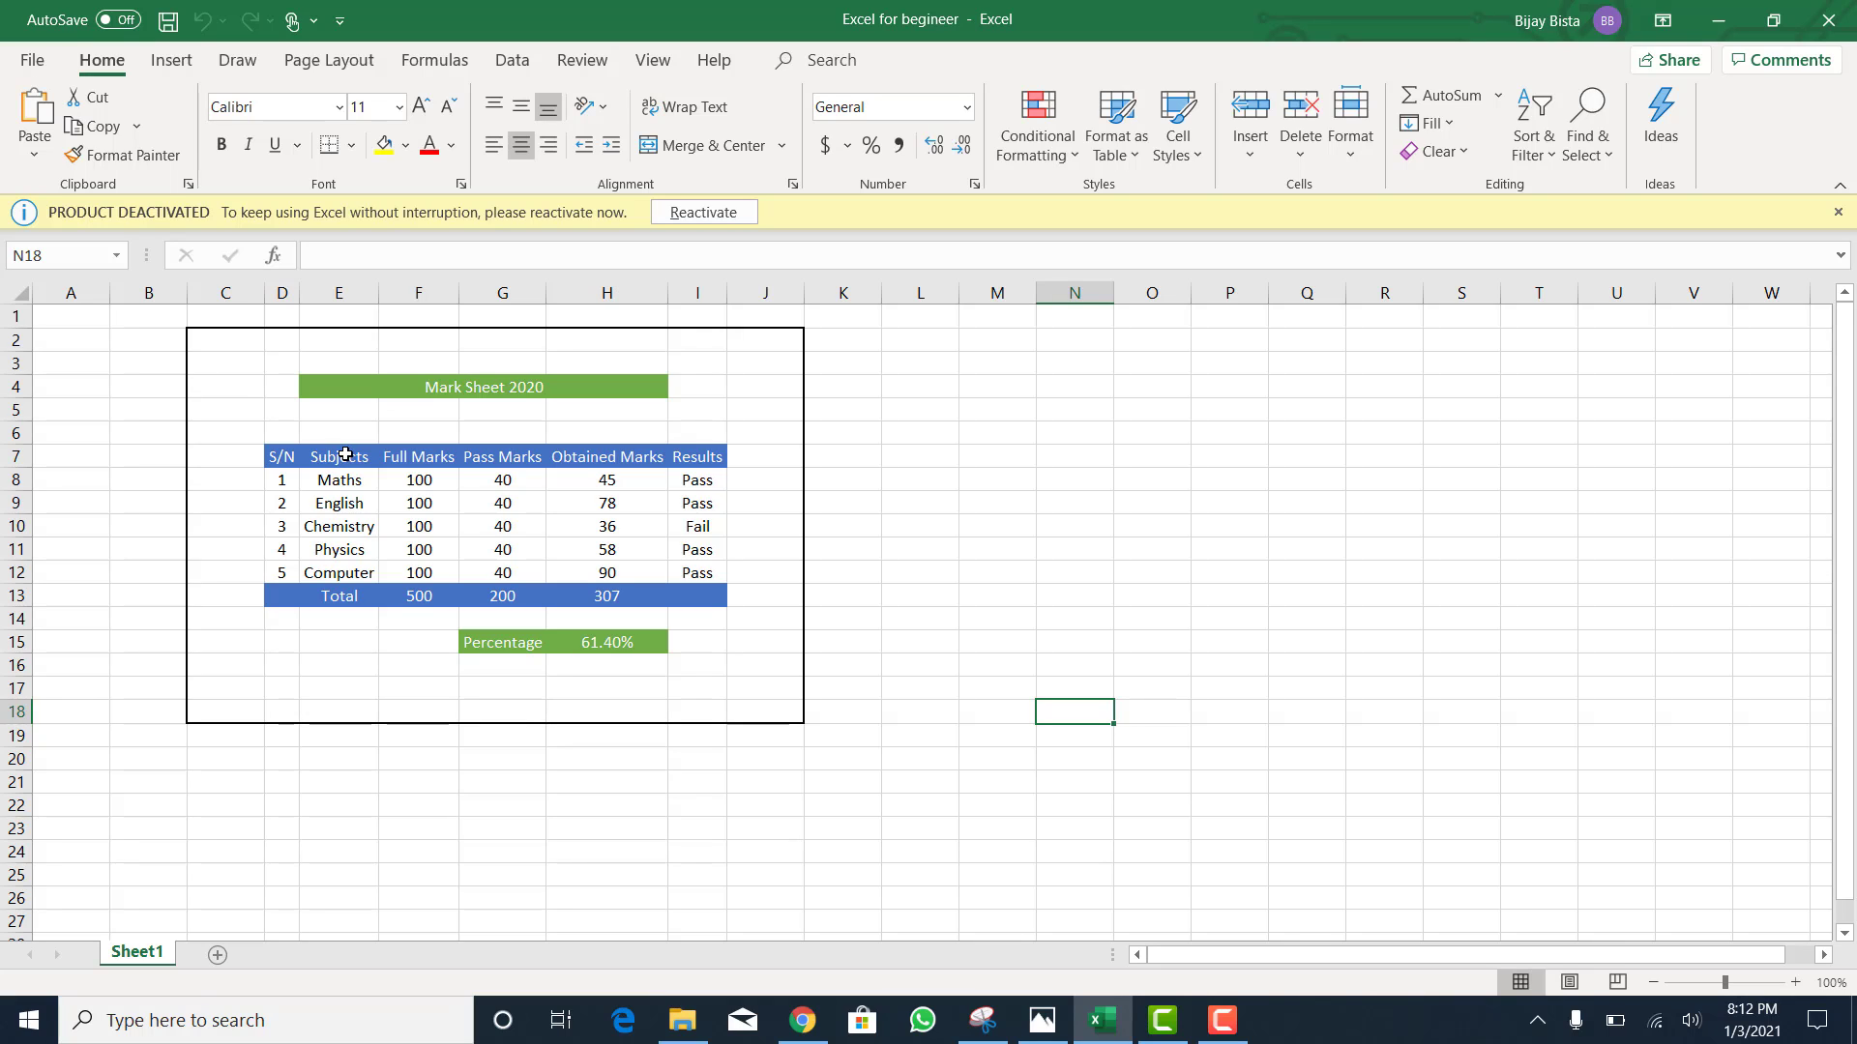
# Step: Insert a clustered column chart from the range E7:H12 and place it beside the mark sheet, across columns L to S
pyautogui.click(345, 455)
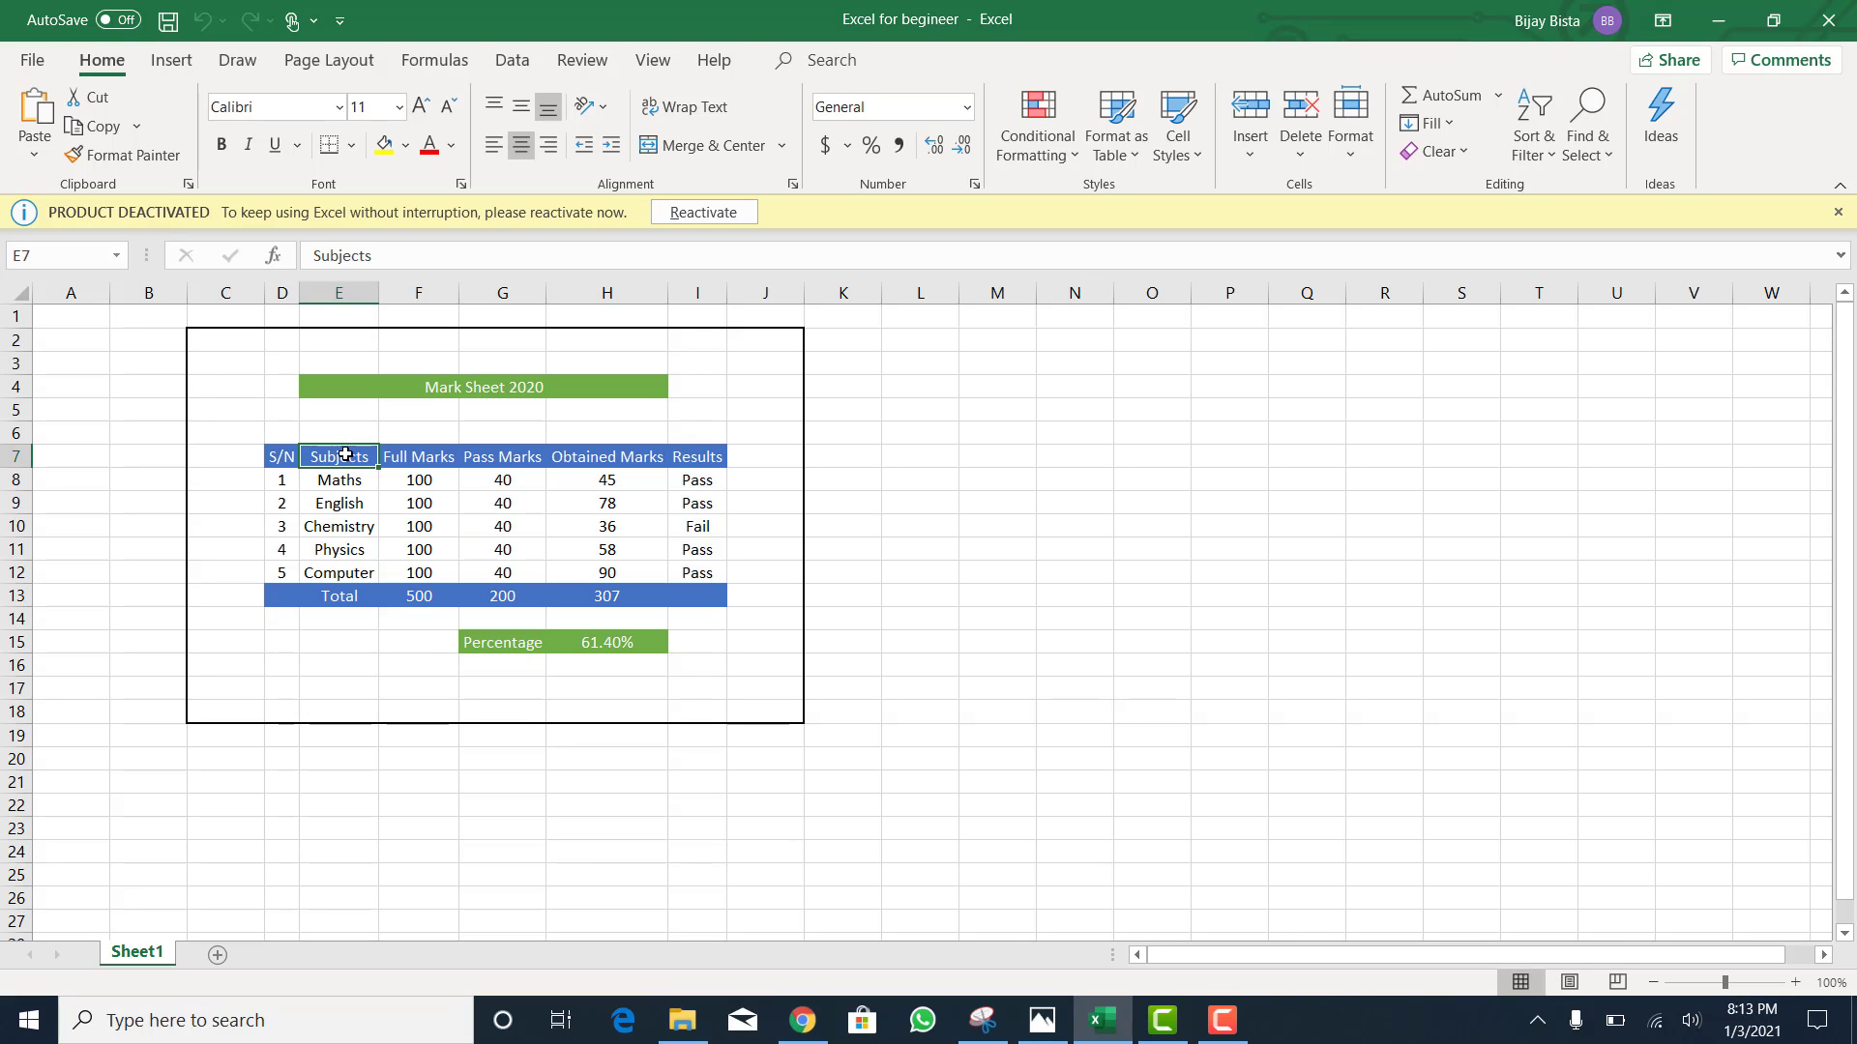
pyautogui.hotkey('shift', 'Right')
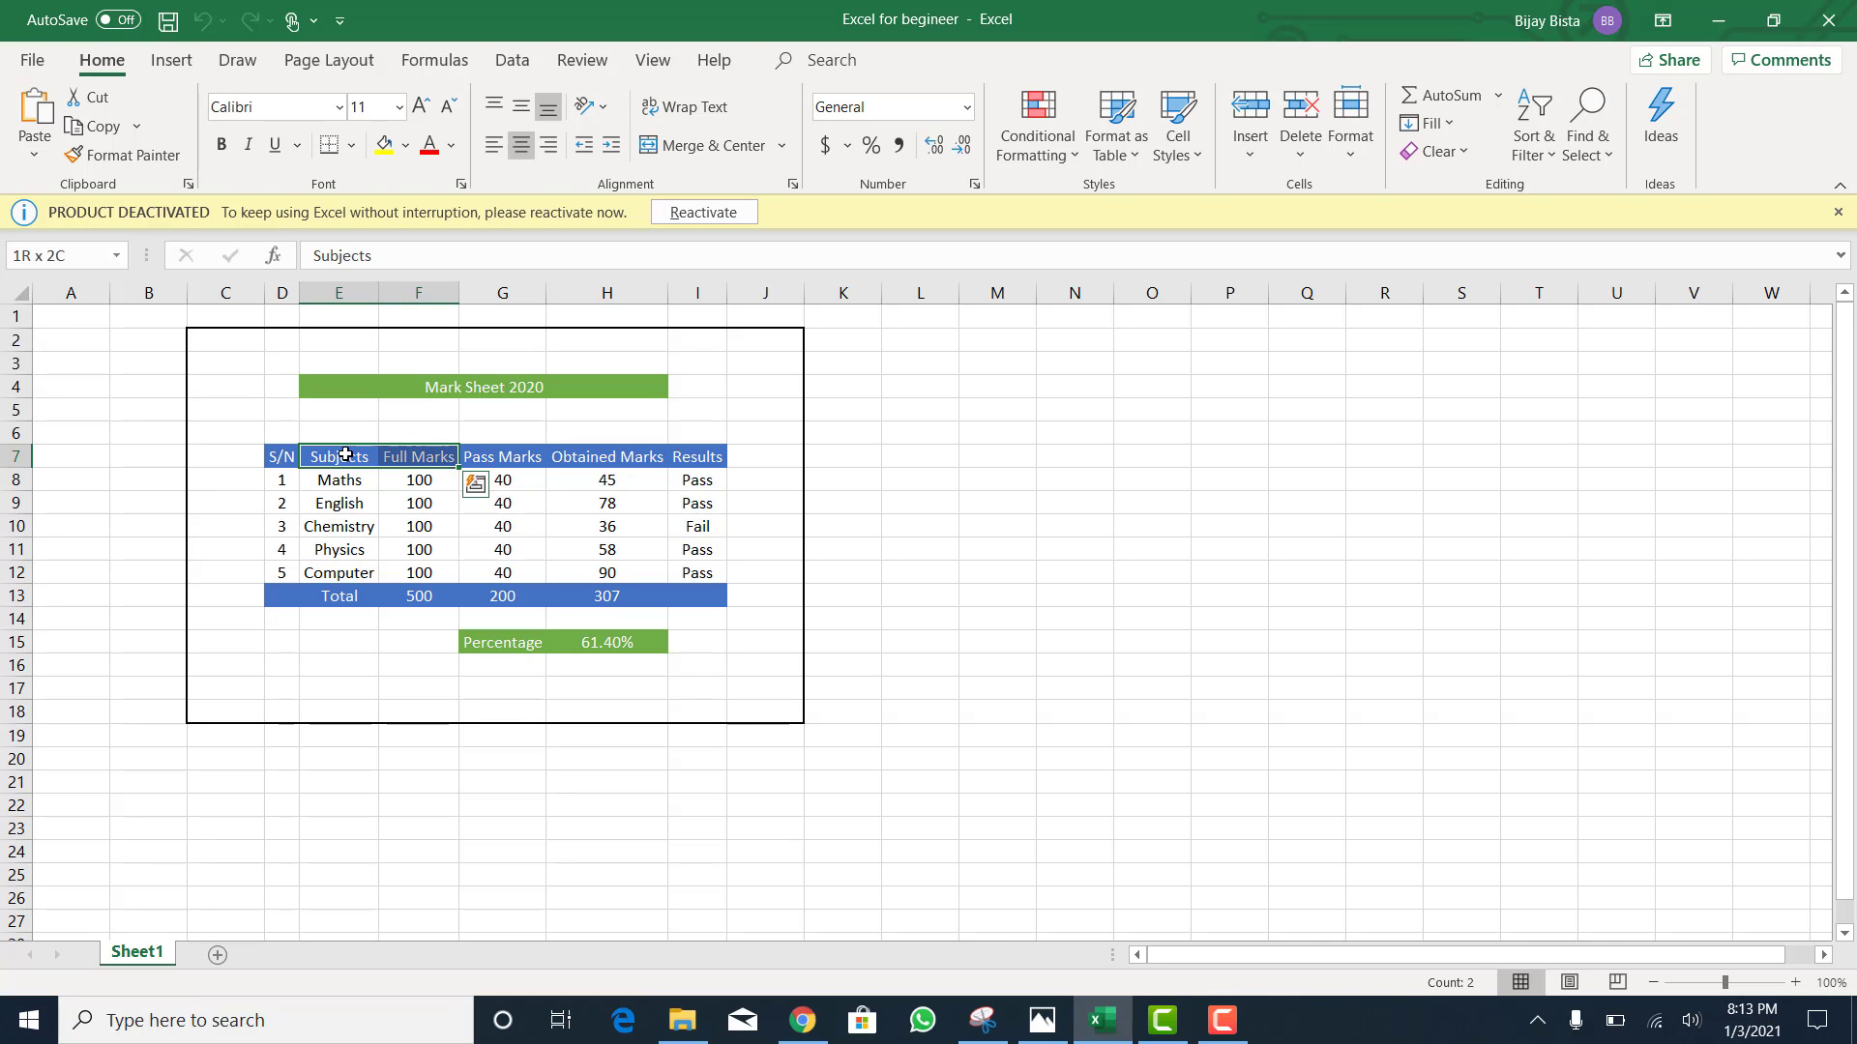
pyautogui.hotkey('shift', 'Right')
pyautogui.hotkey('shift', 'Right')
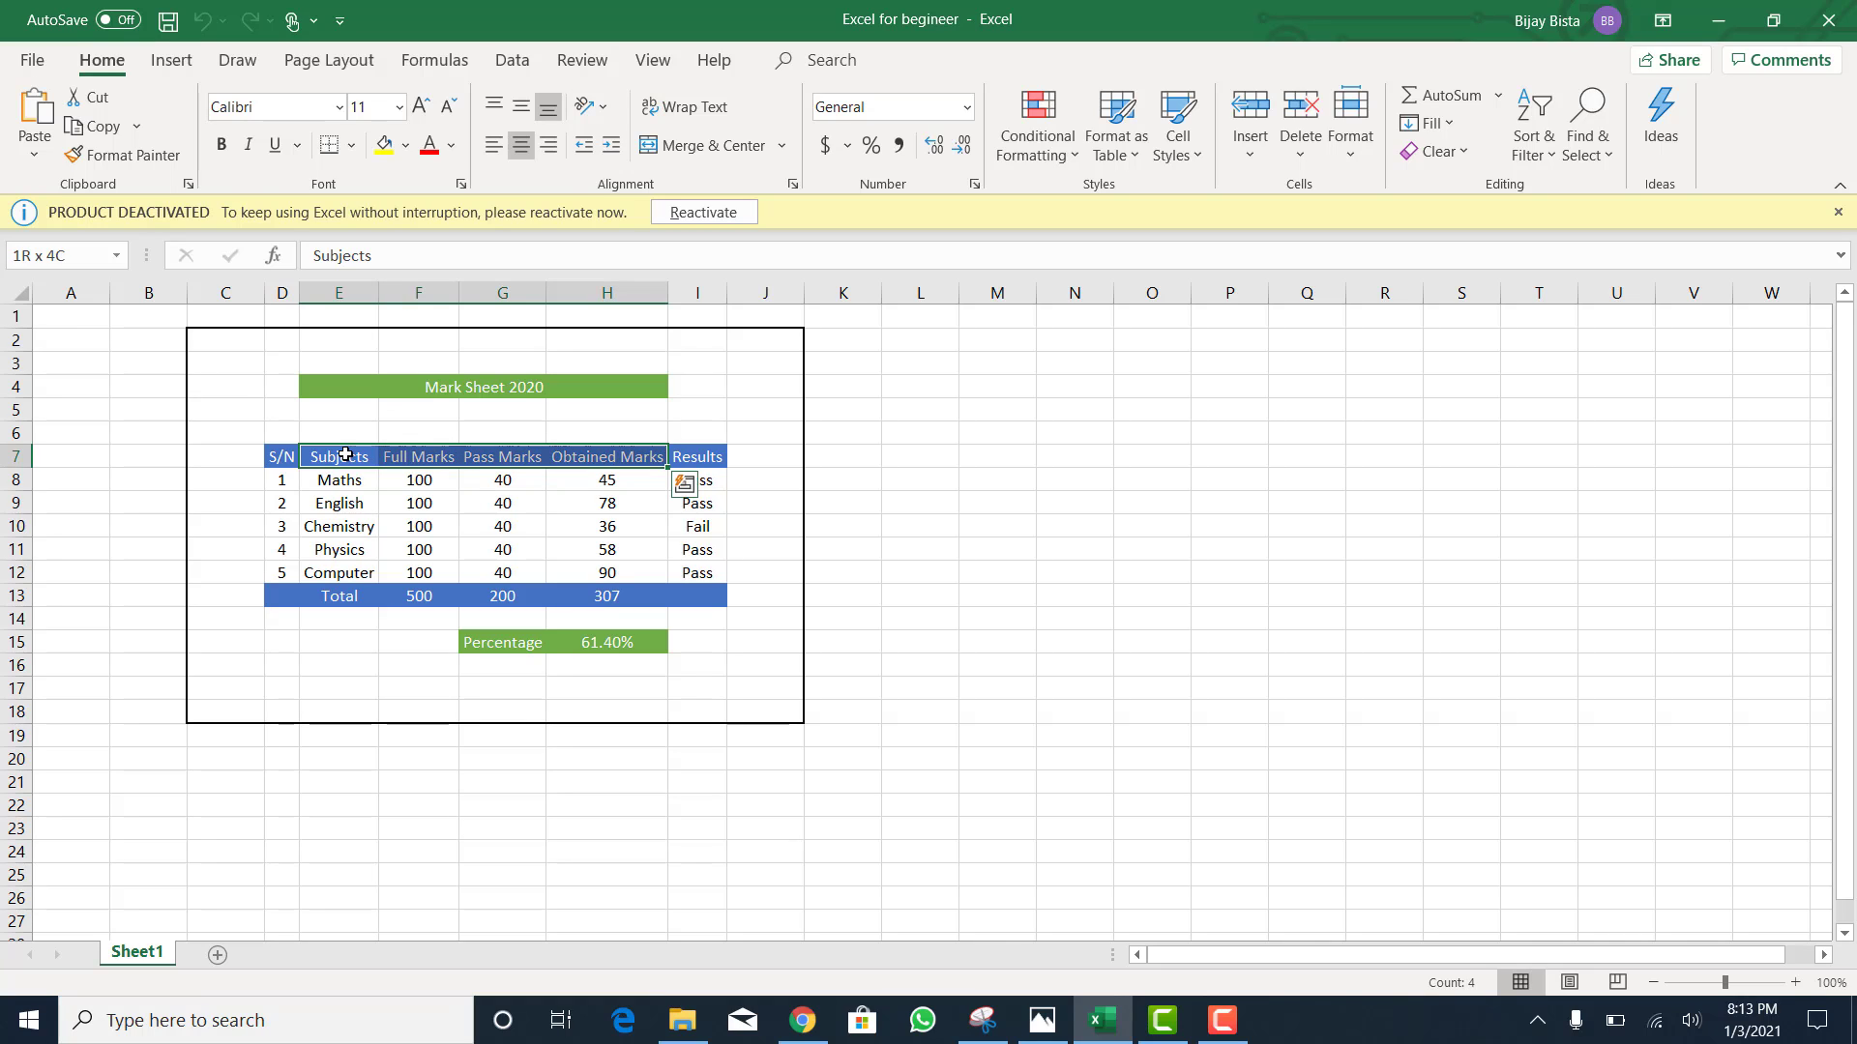
pyautogui.hotkey('shift', 'Down')
pyautogui.hotkey('shift', 'Down')
pyautogui.hotkey('shift', 'Down')
pyautogui.hotkey('shift', 'Down')
pyautogui.hotkey('shift', 'Down')
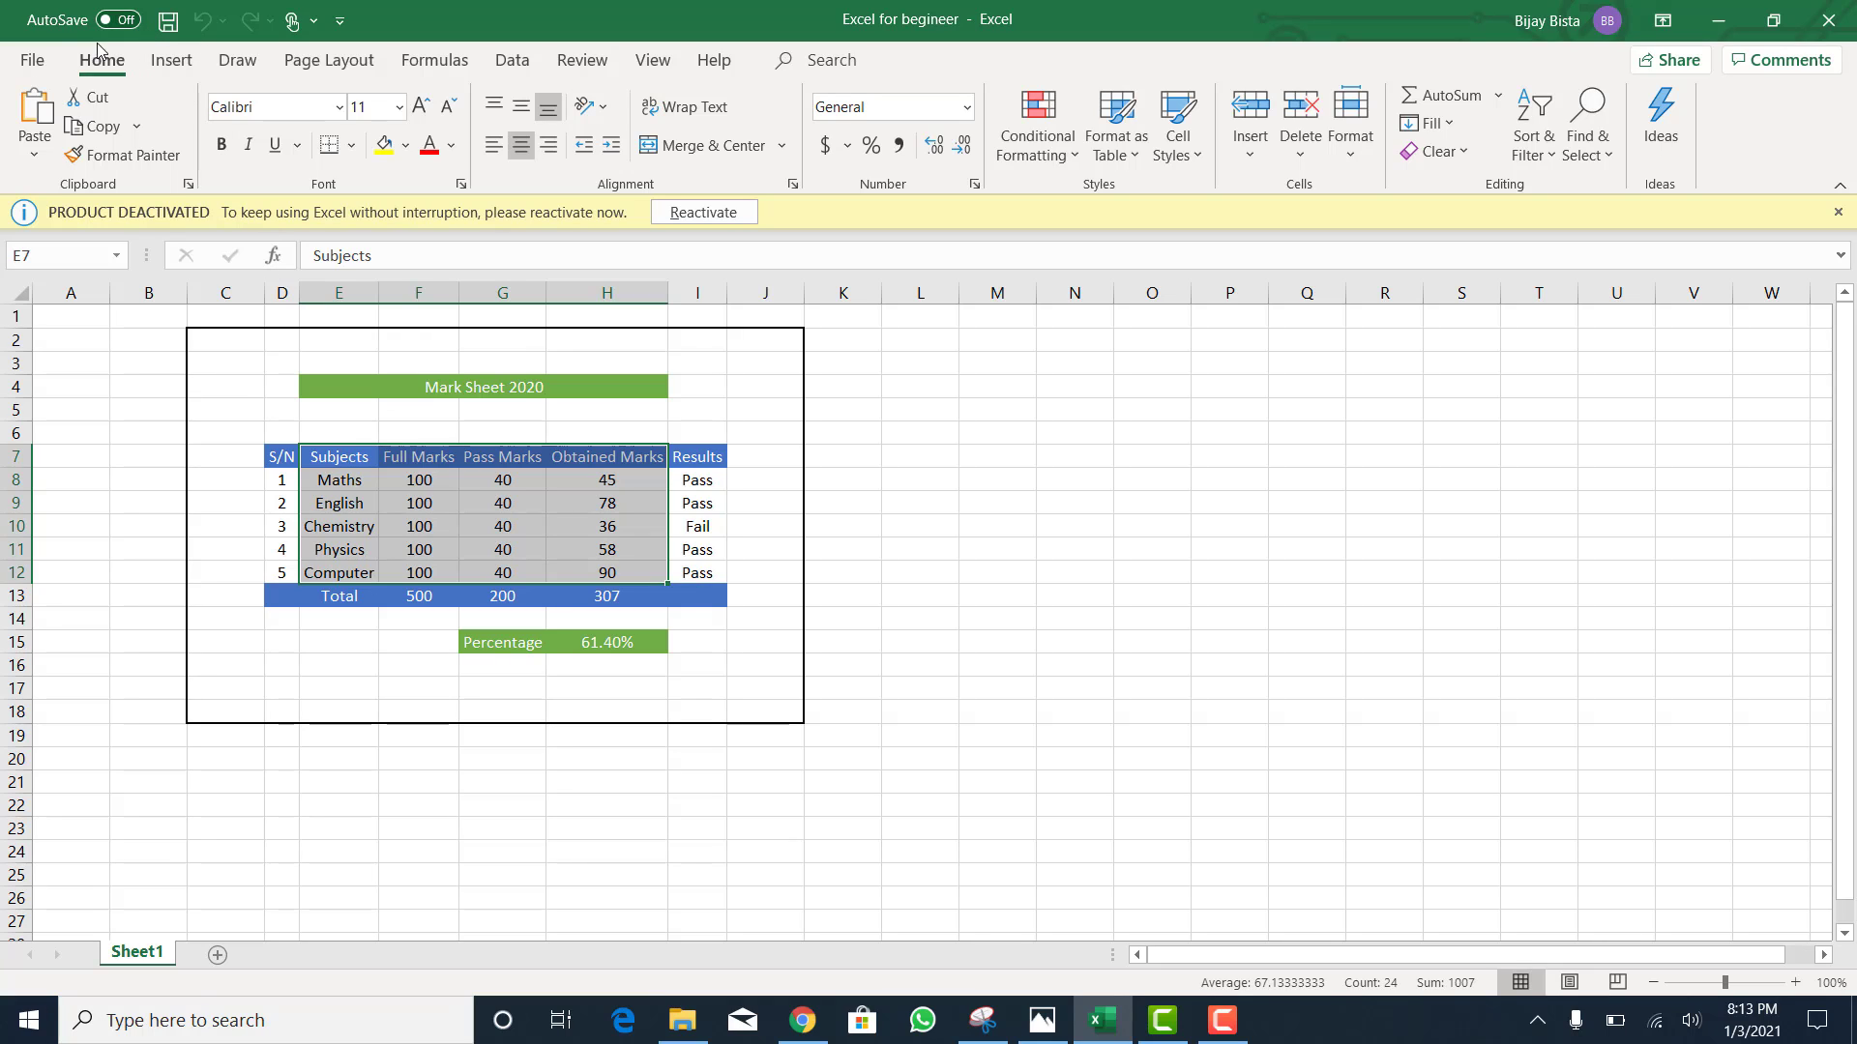
pyautogui.click(164, 63)
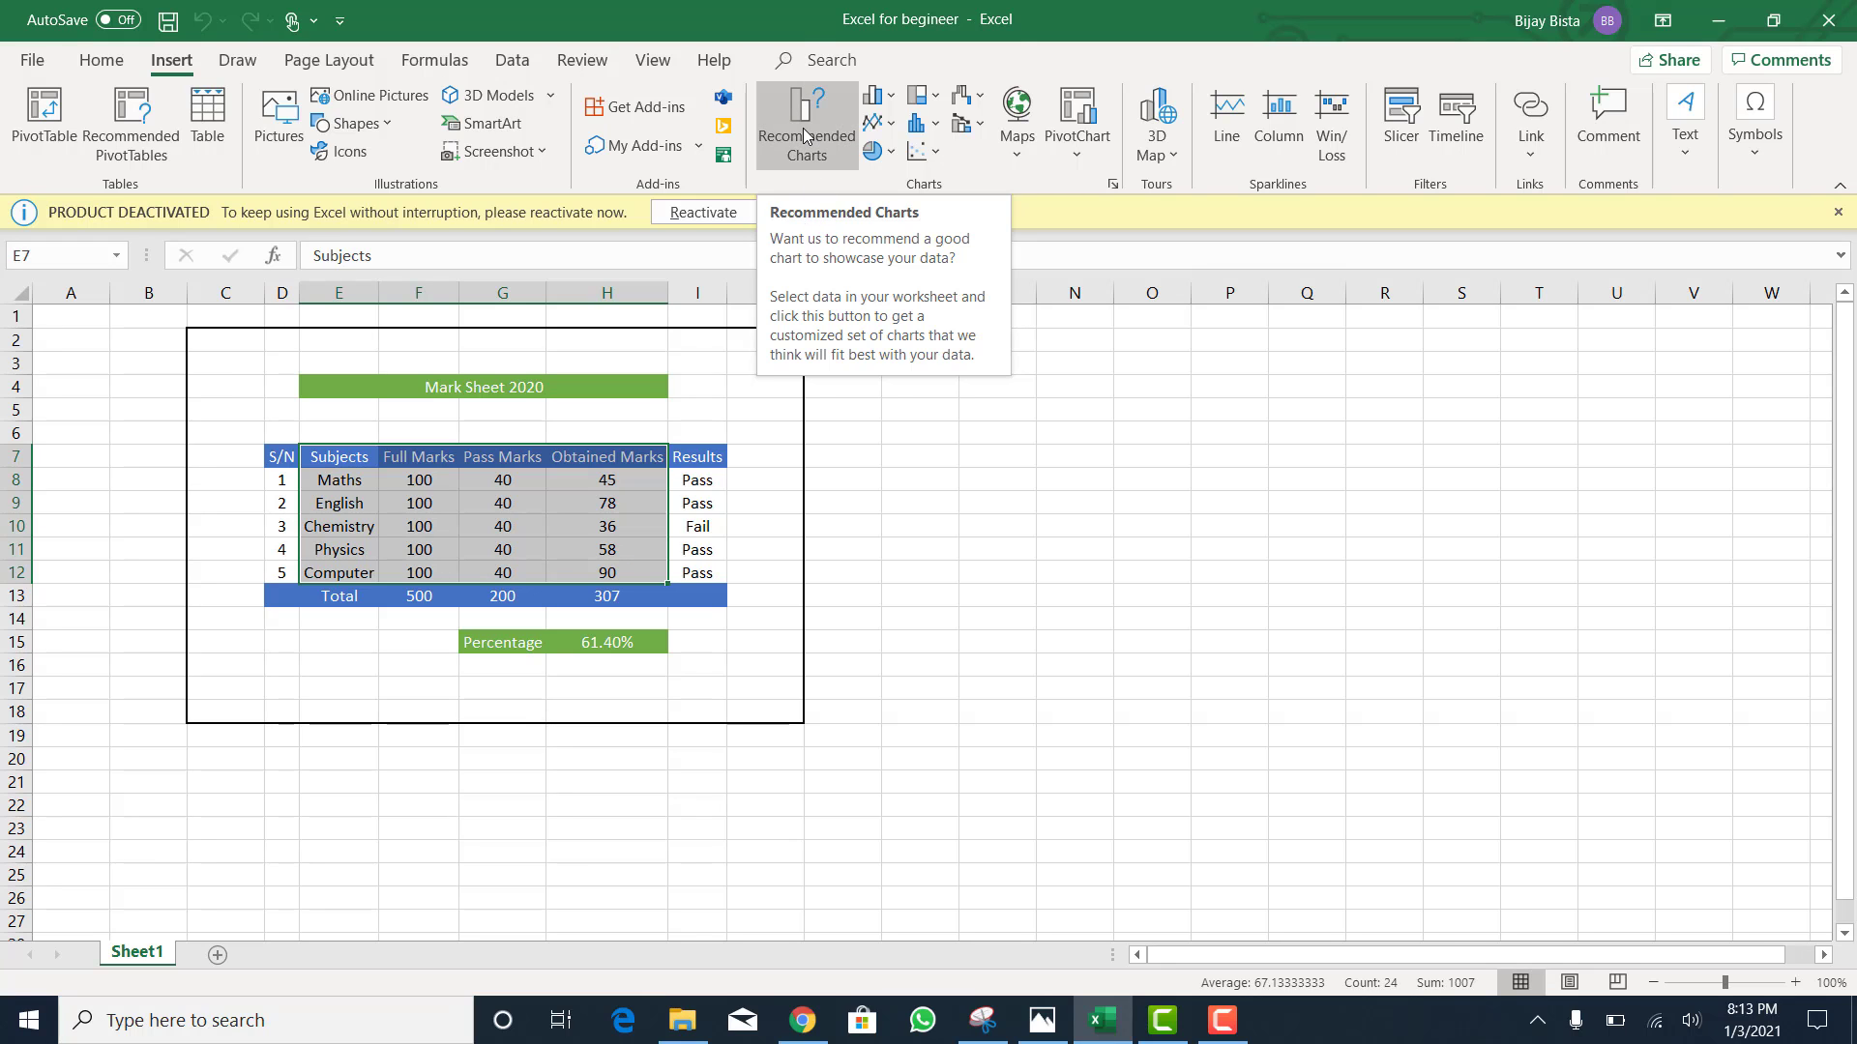
pyautogui.click(797, 145)
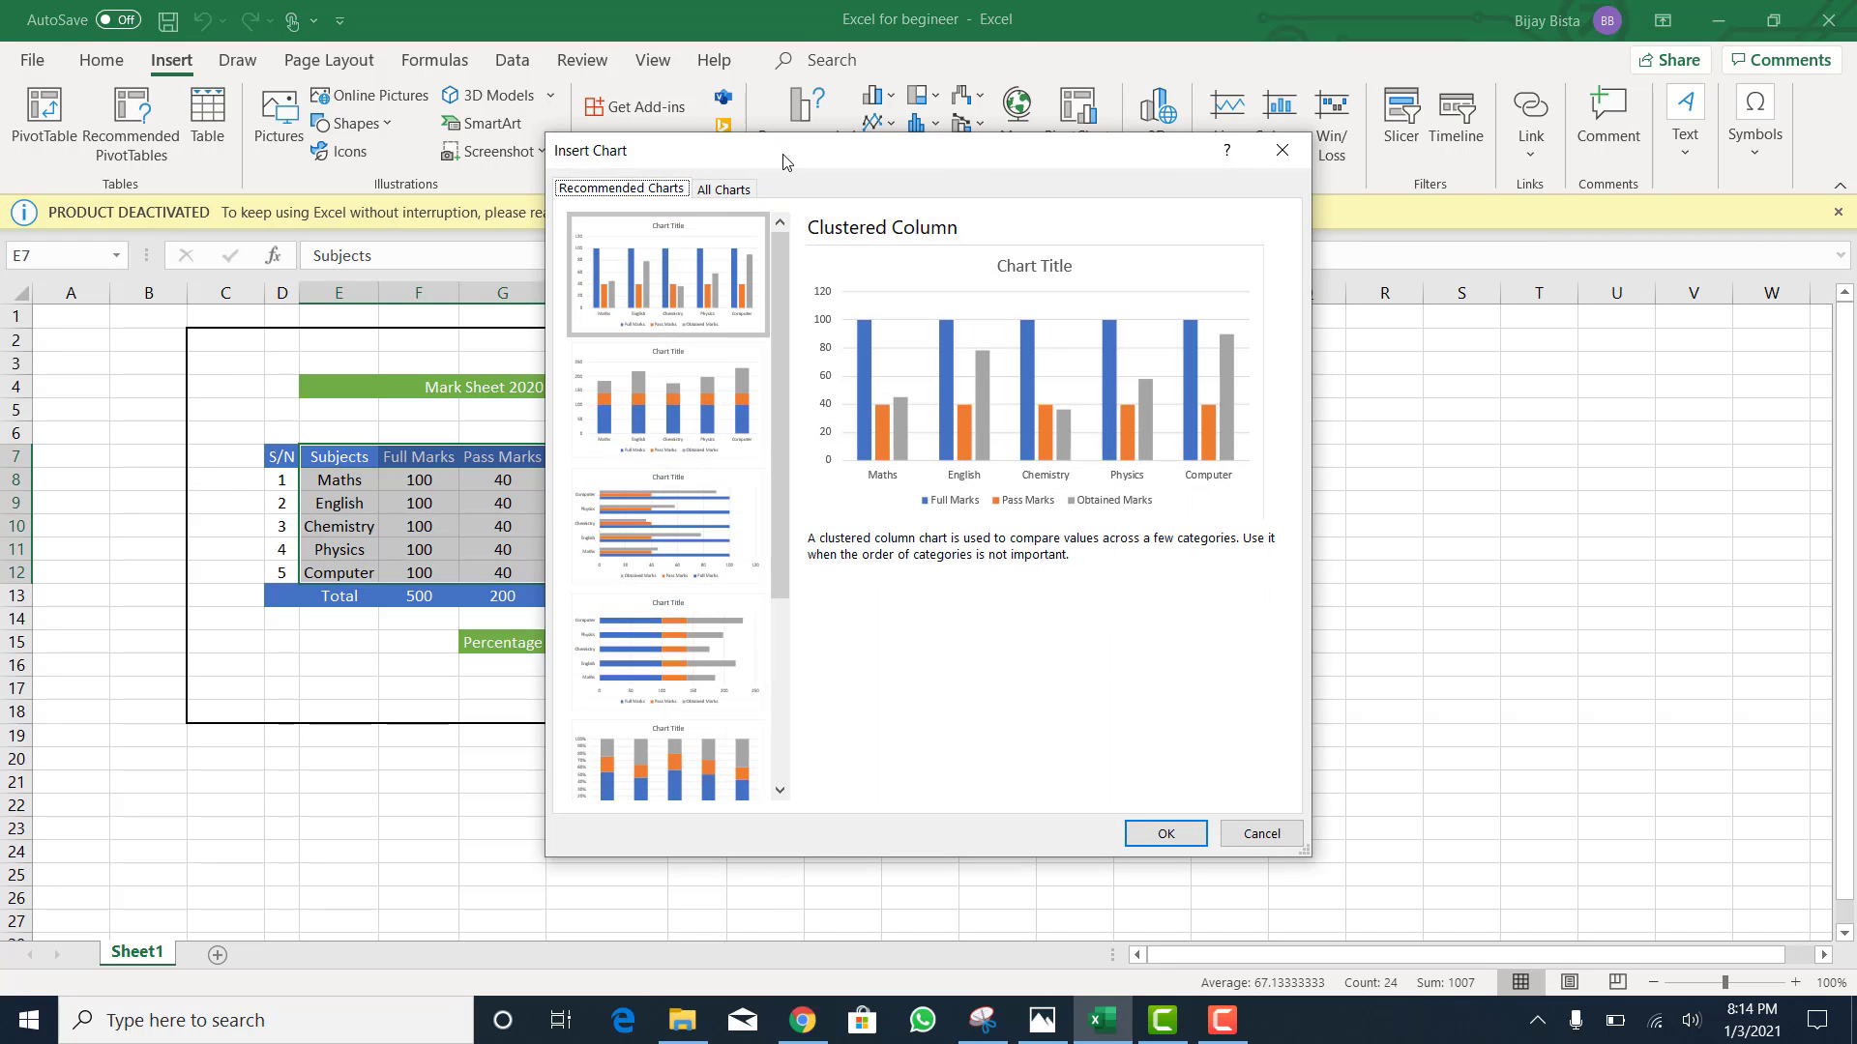
pyautogui.moveTo(839, 160); pyautogui.dragTo(1205, 121)
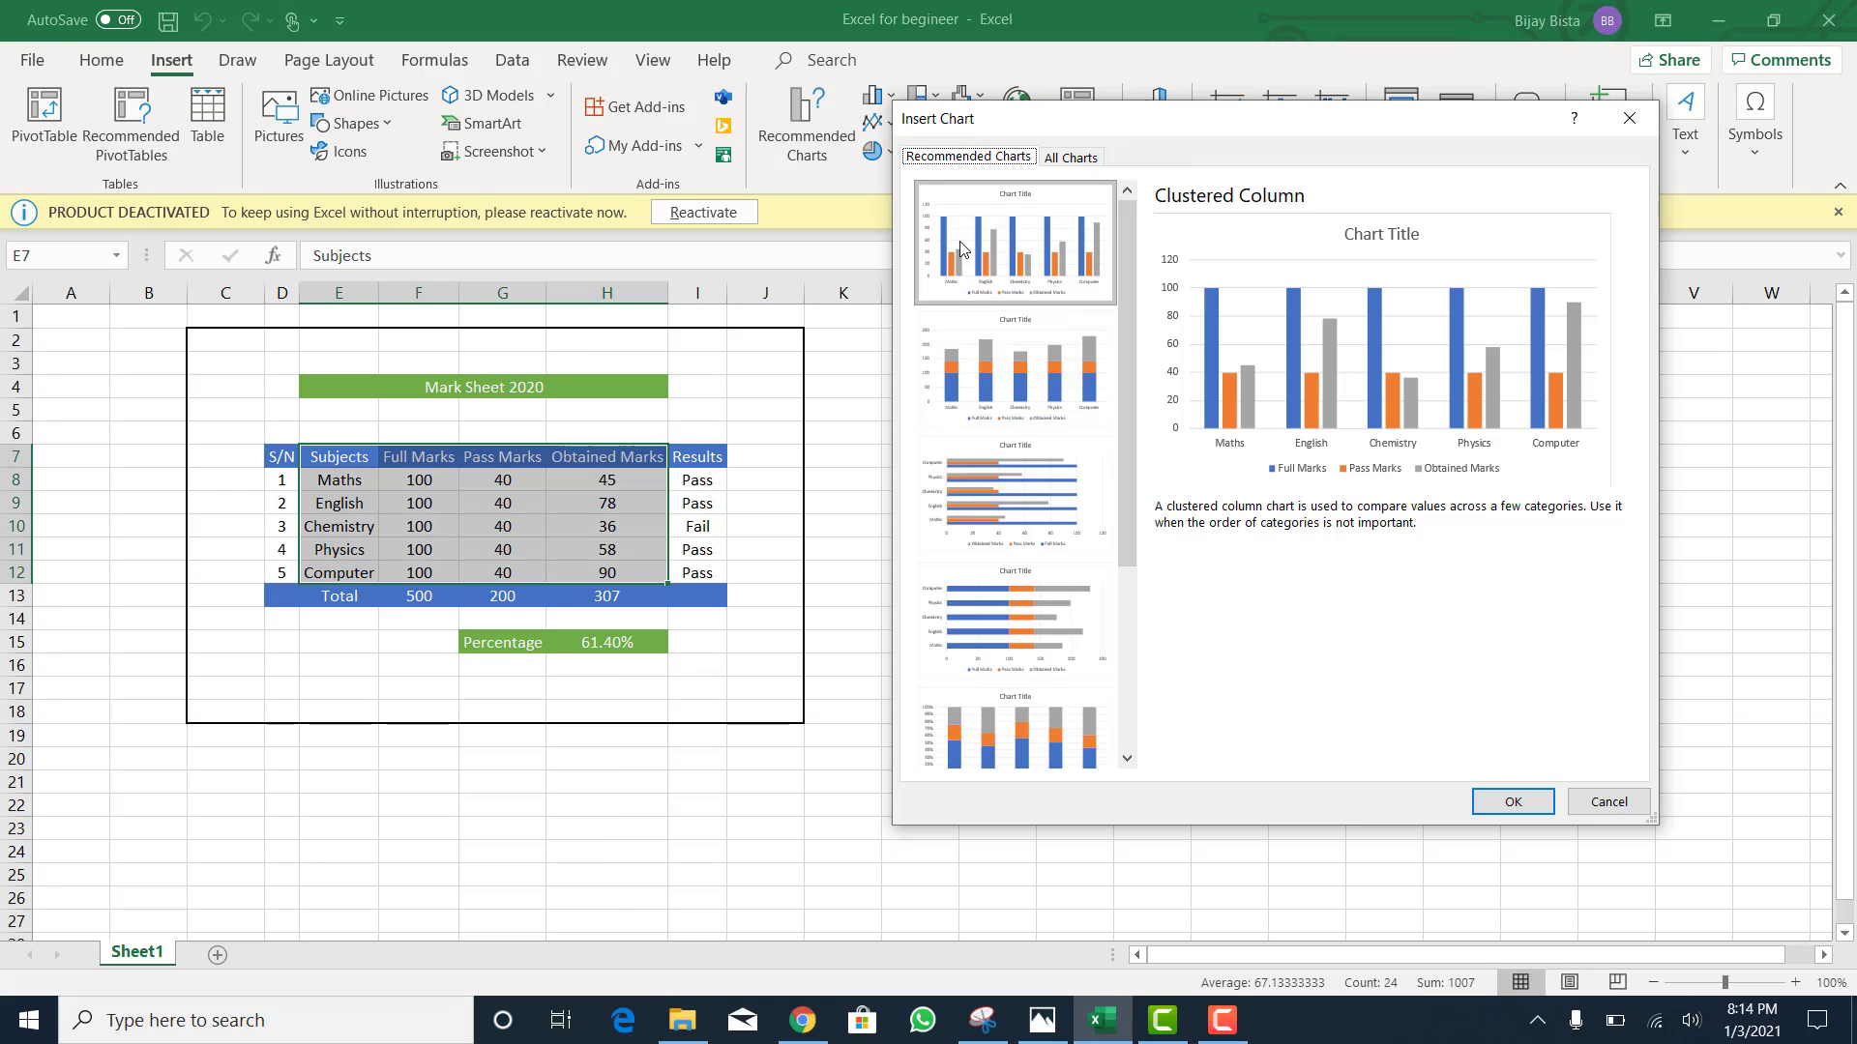
pyautogui.click(1000, 498)
pyautogui.click(1500, 795)
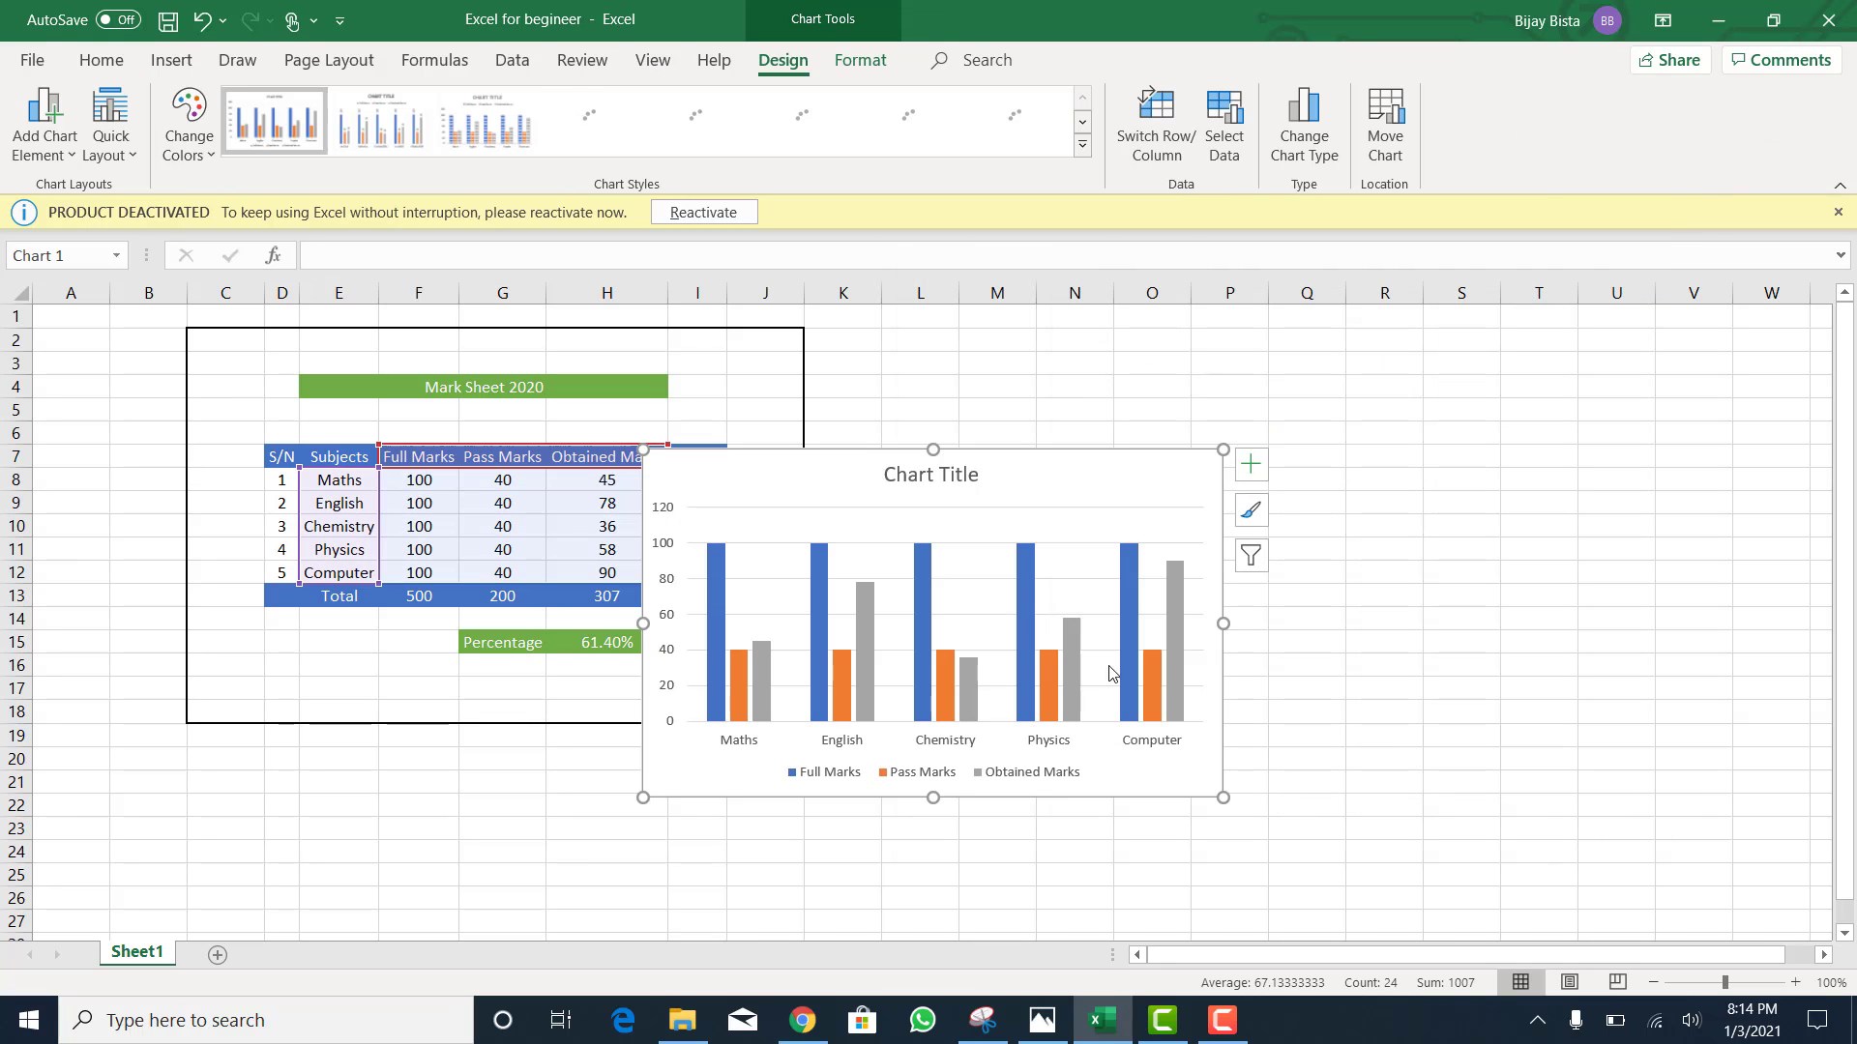
pyautogui.moveTo(837, 481); pyautogui.dragTo(1121, 395)
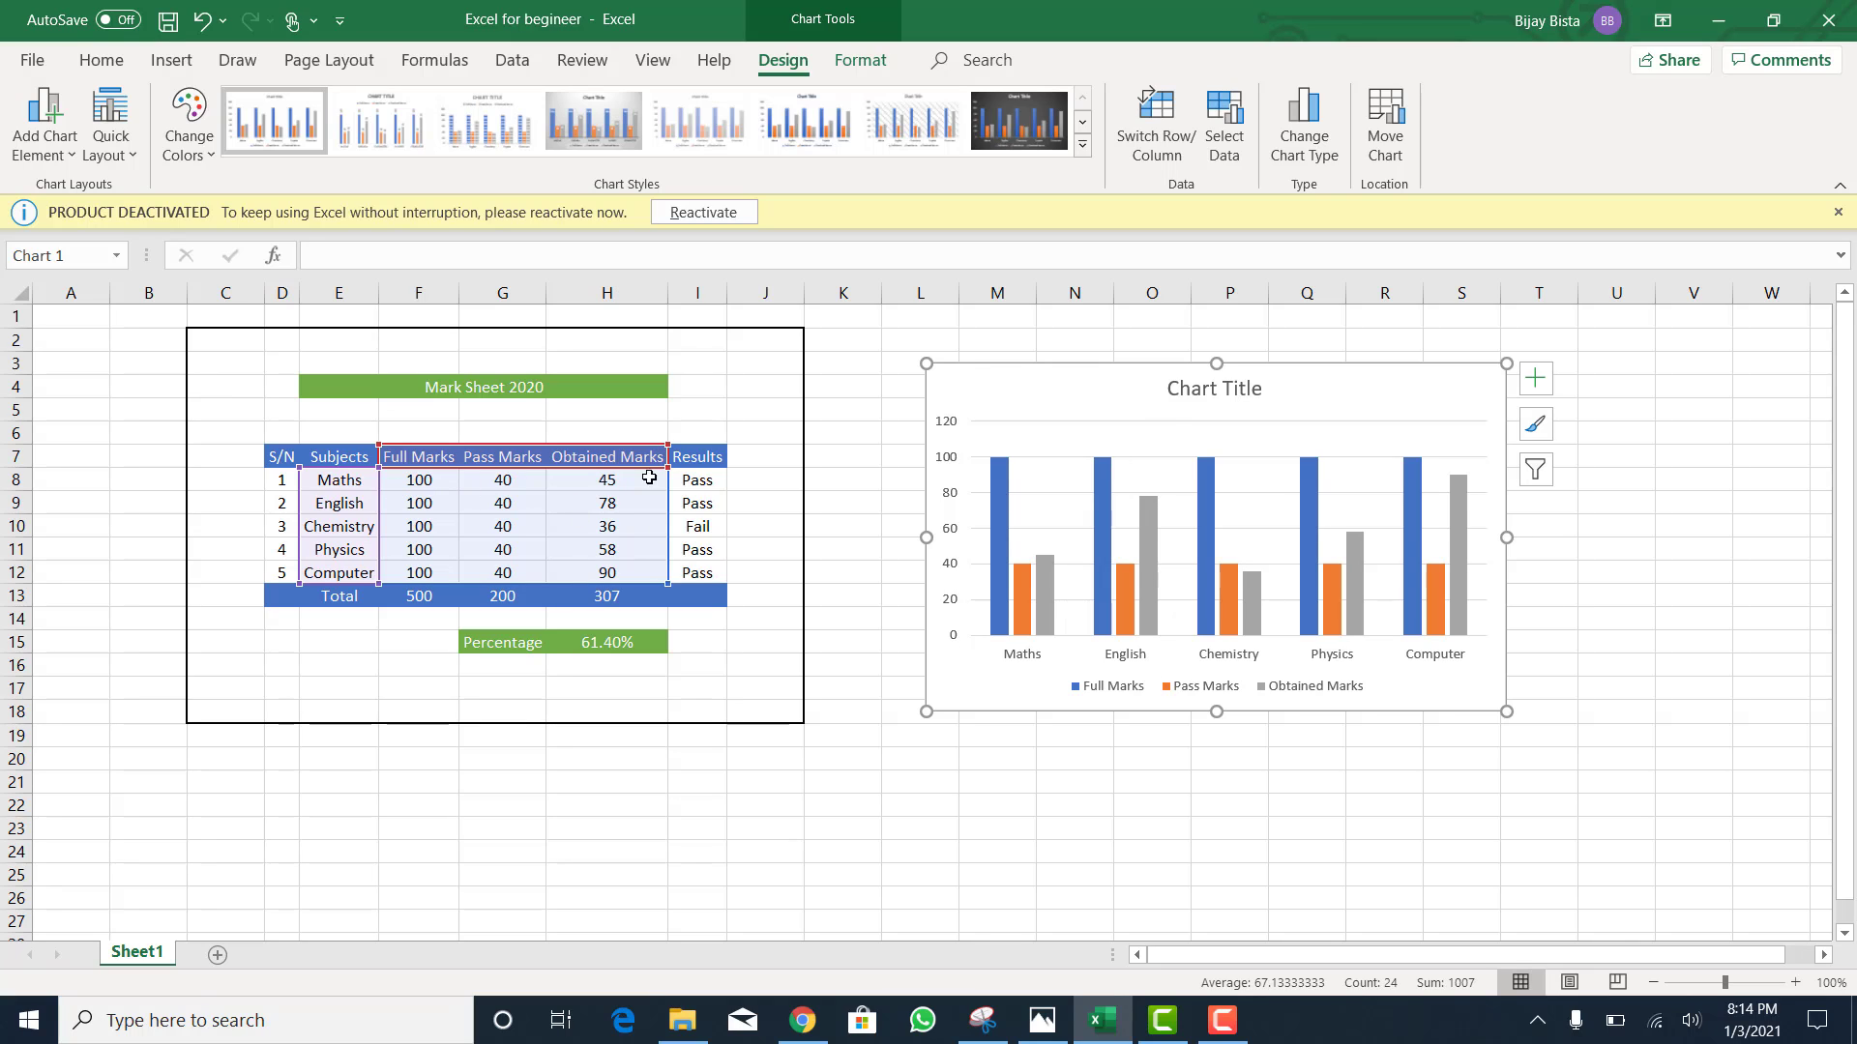
# Step: Clear the placeholder text from the chart title, keeping it open for editing
pyautogui.click(1202, 390)
pyautogui.click(1202, 391)
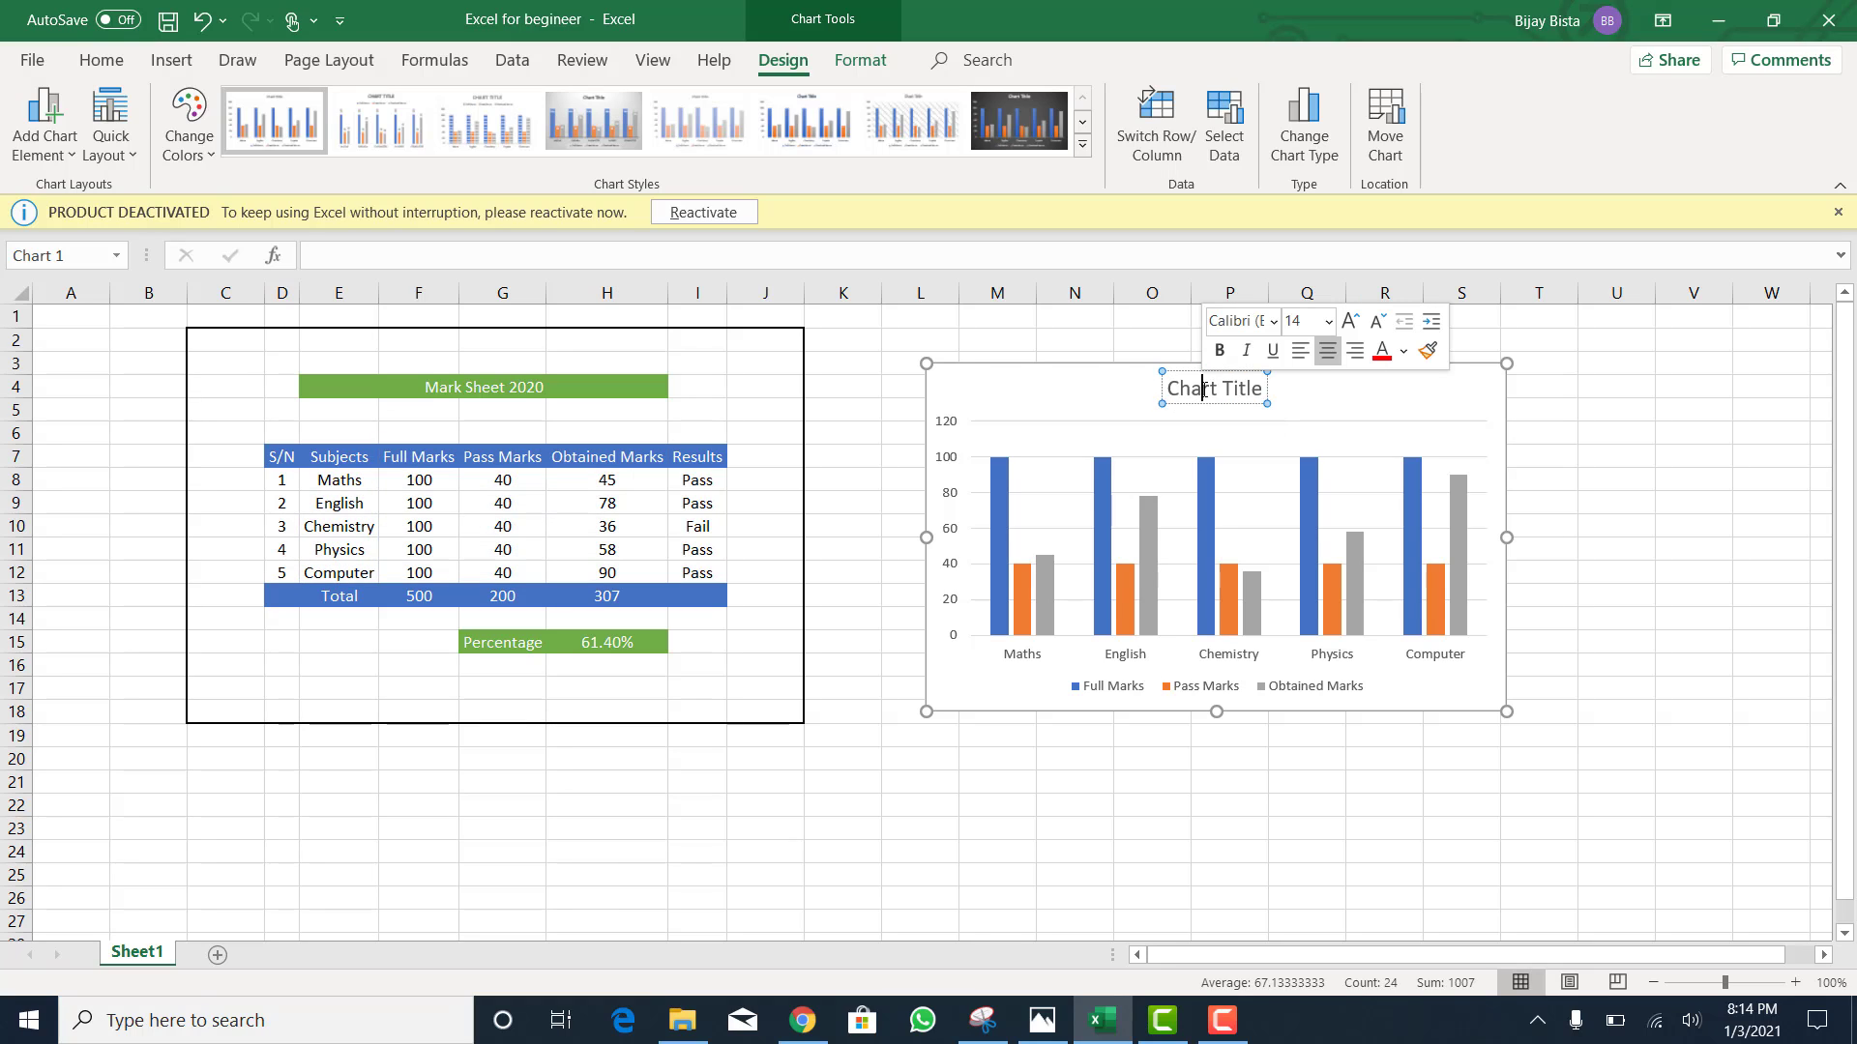
pyautogui.doubleClick(1202, 390)
pyautogui.hotkey('ctrl', 'a')
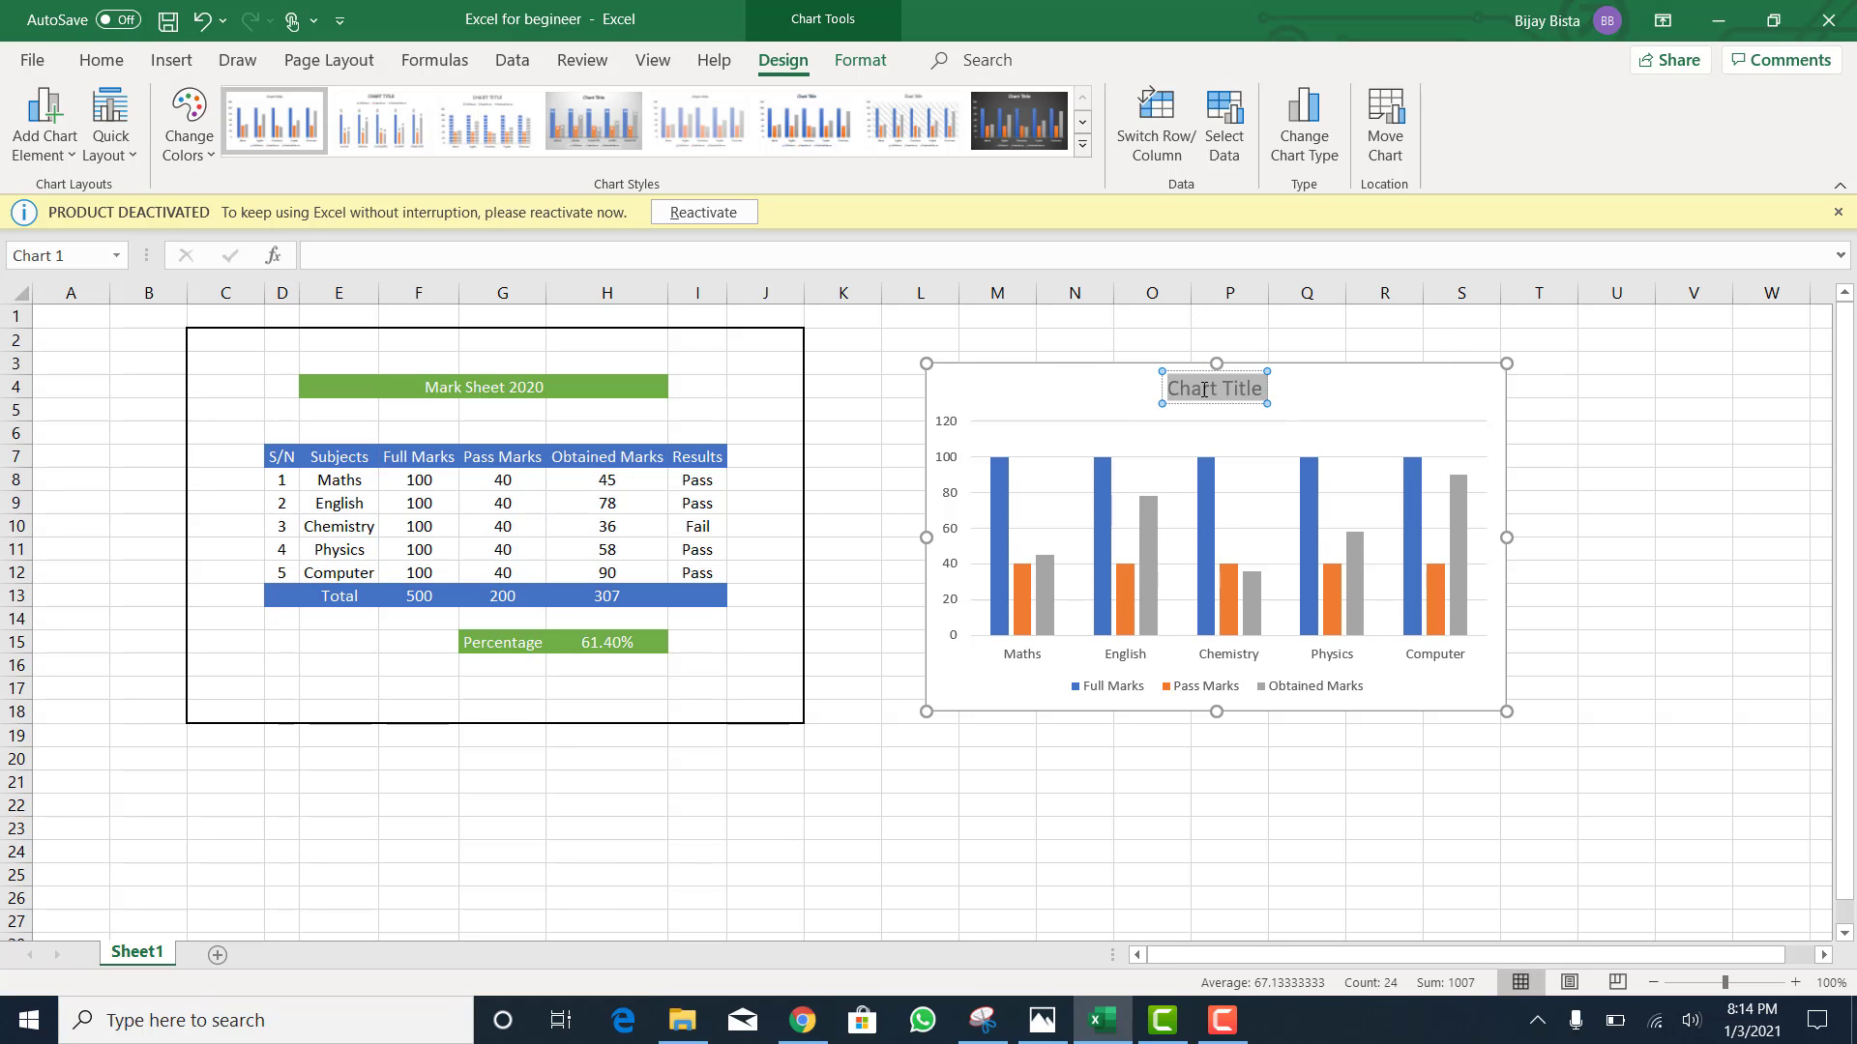
pyautogui.press('BackSpace')
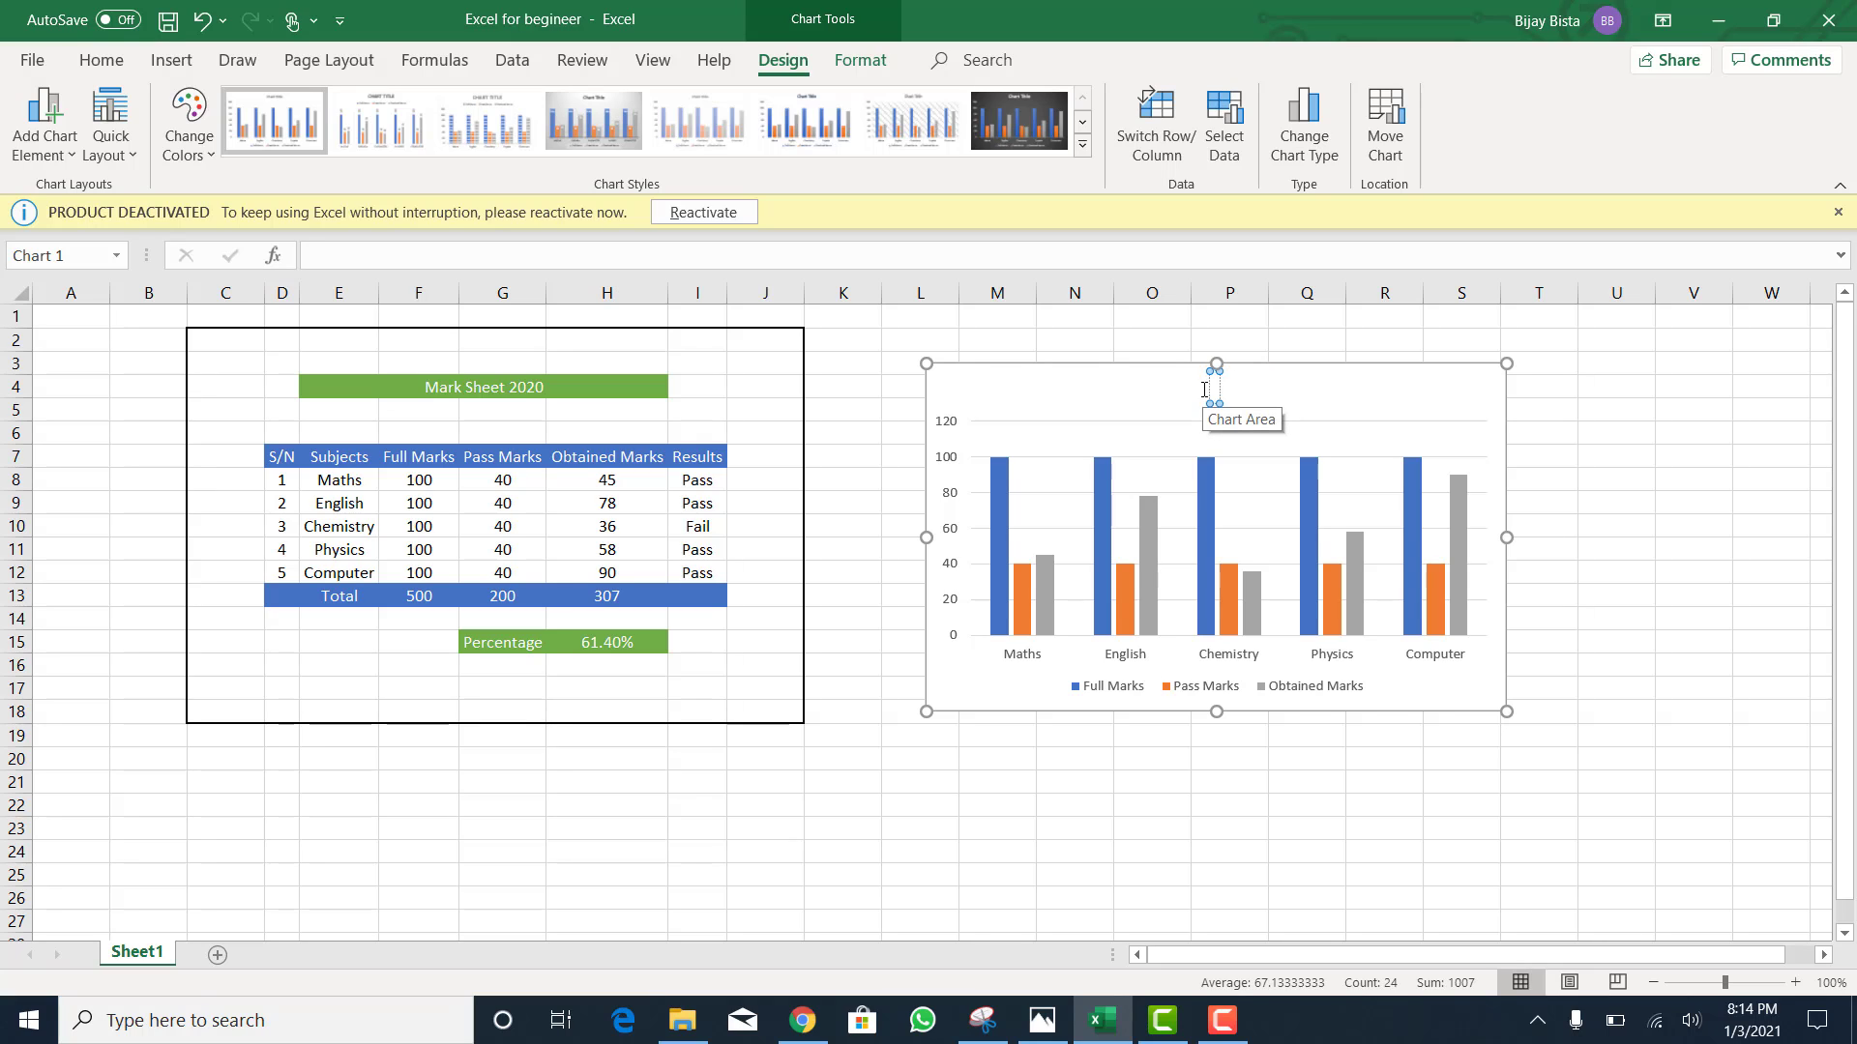
pyautogui.write('mARK sHHE')
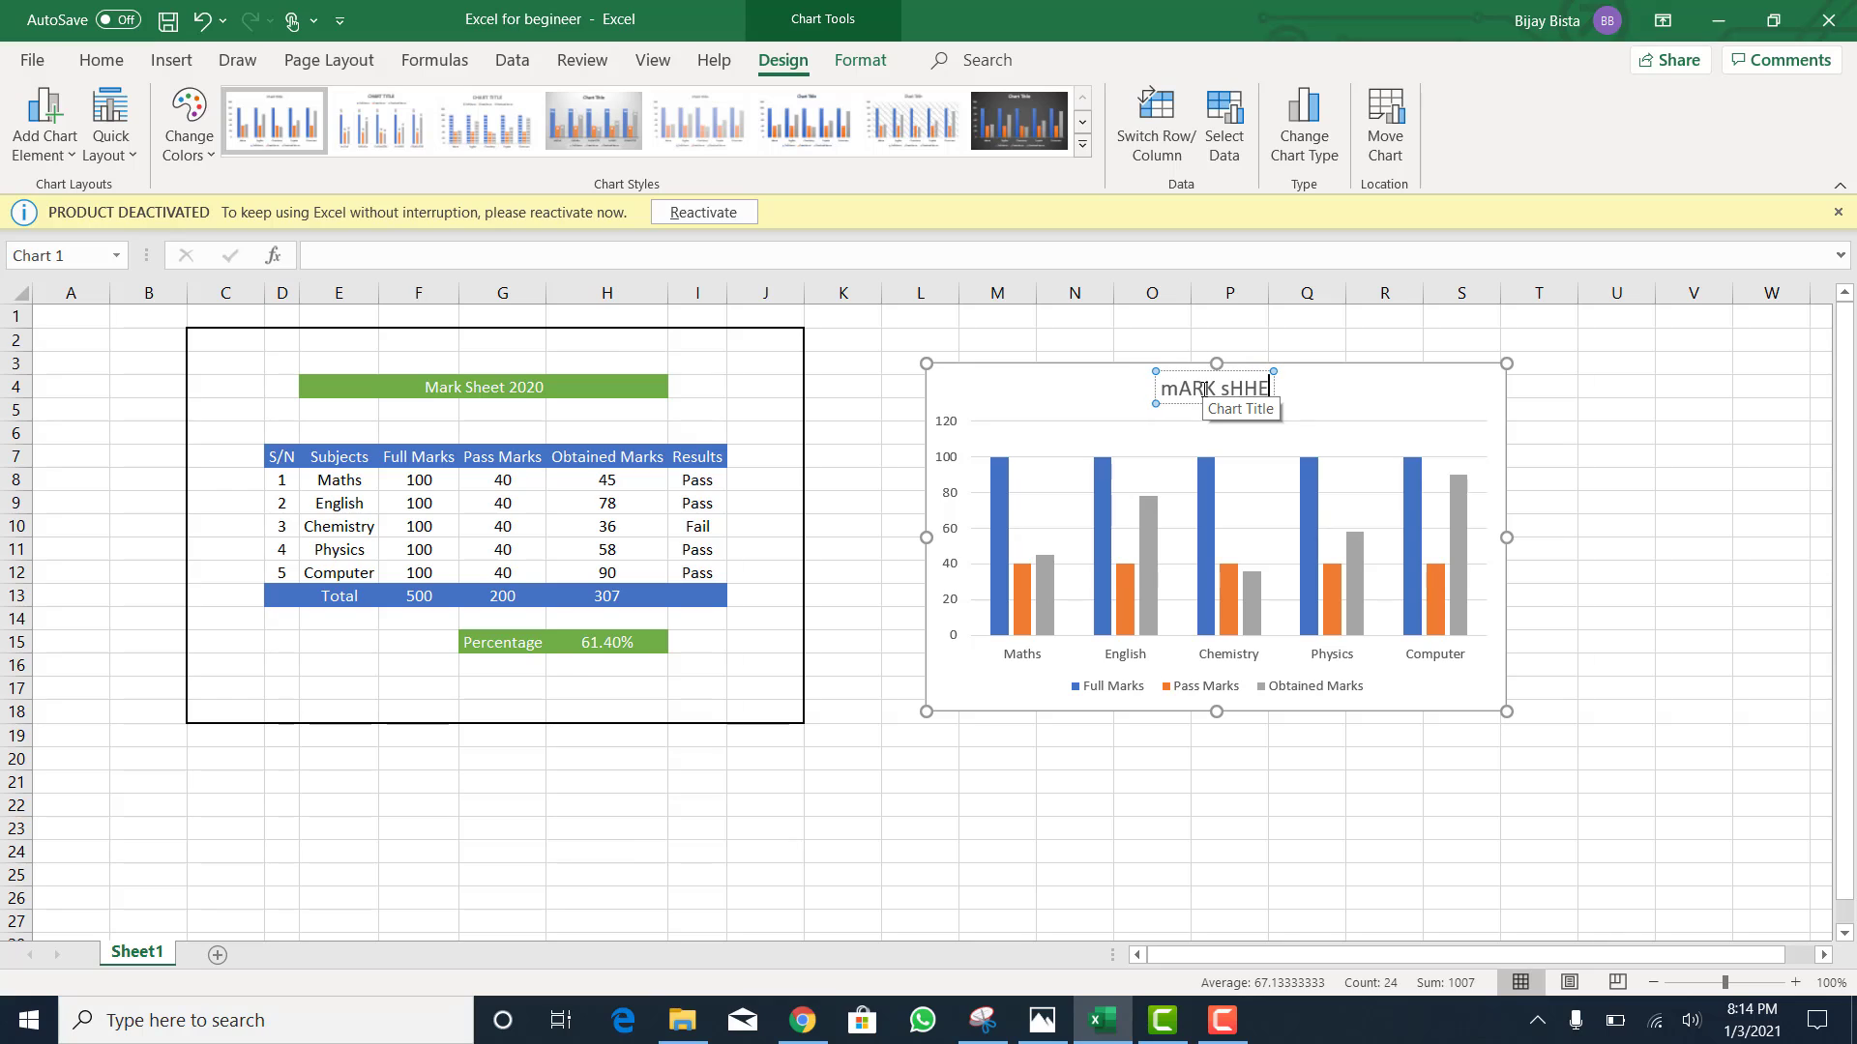
pyautogui.press('BackSpace')
pyautogui.press('BackSpace')
pyautogui.press('BackSpace')
pyautogui.press('BackSpace')
pyautogui.press('BackSpace')
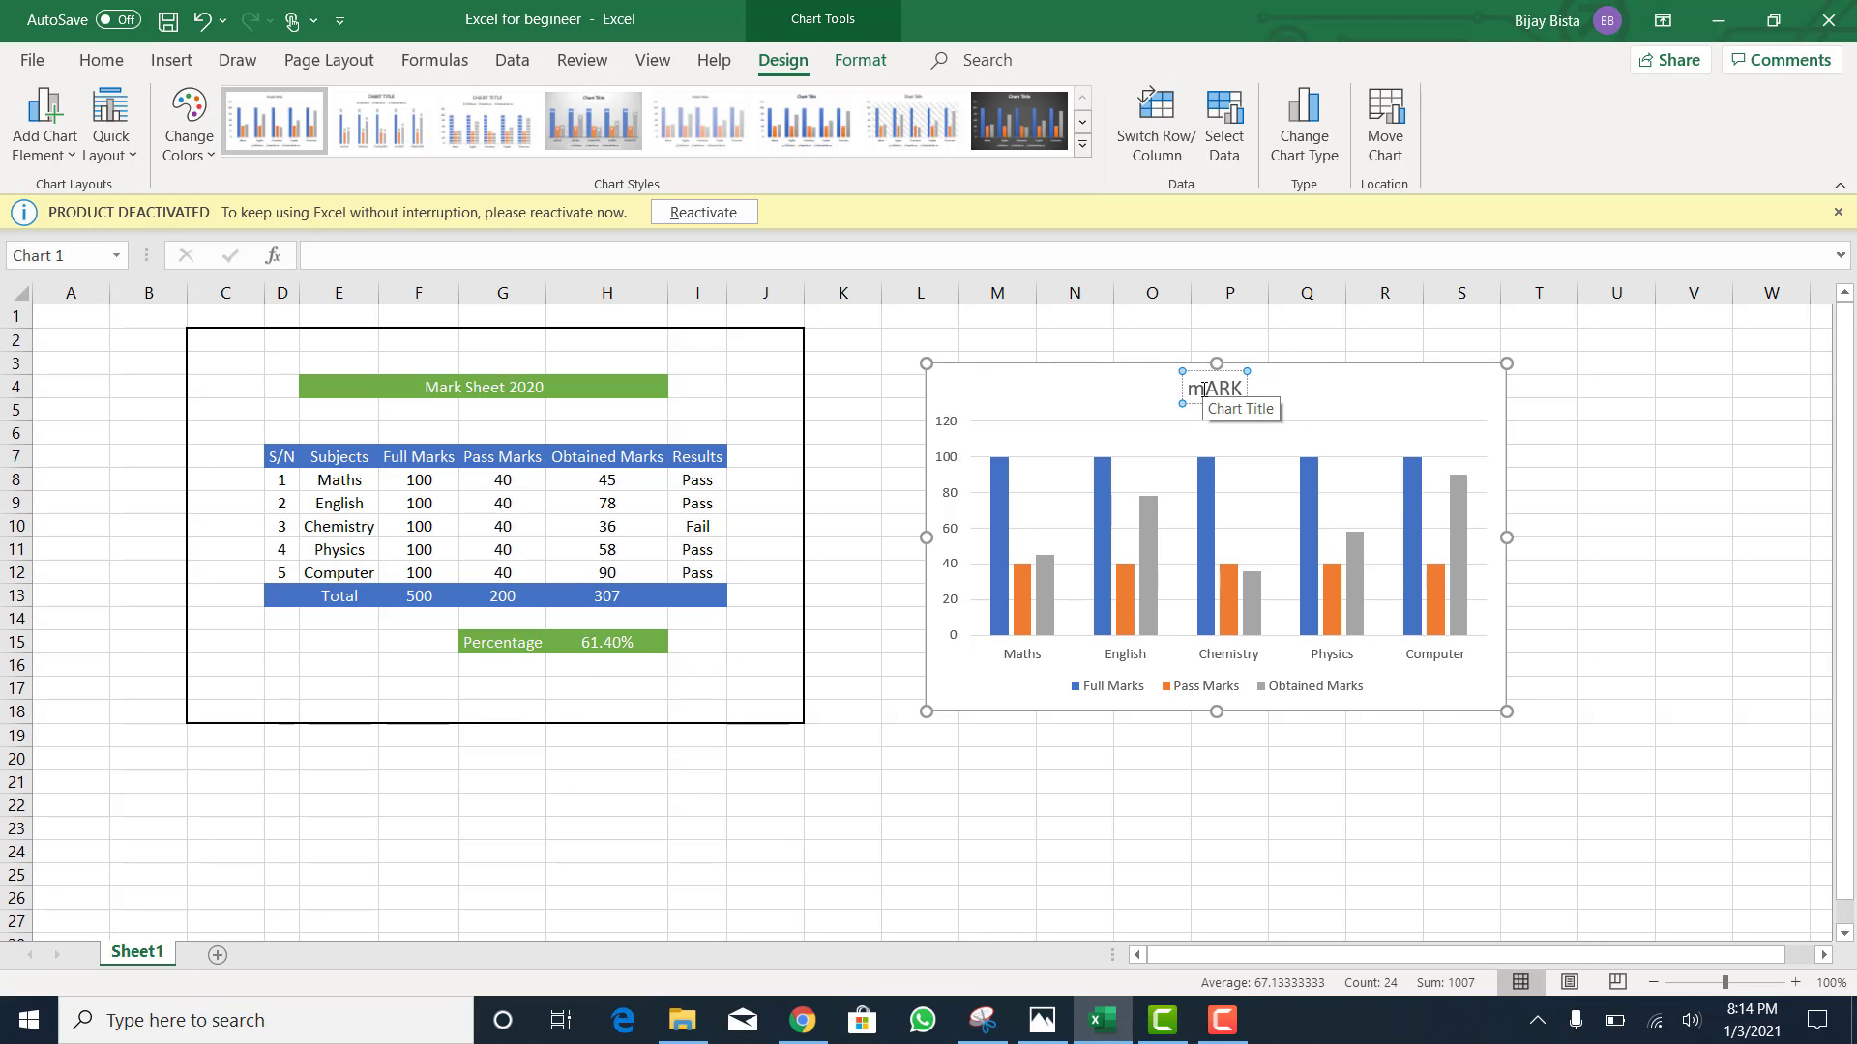
pyautogui.press('BackSpace')
pyautogui.press('BackSpace')
pyautogui.press('BackSpace')
pyautogui.press('BackSpace')
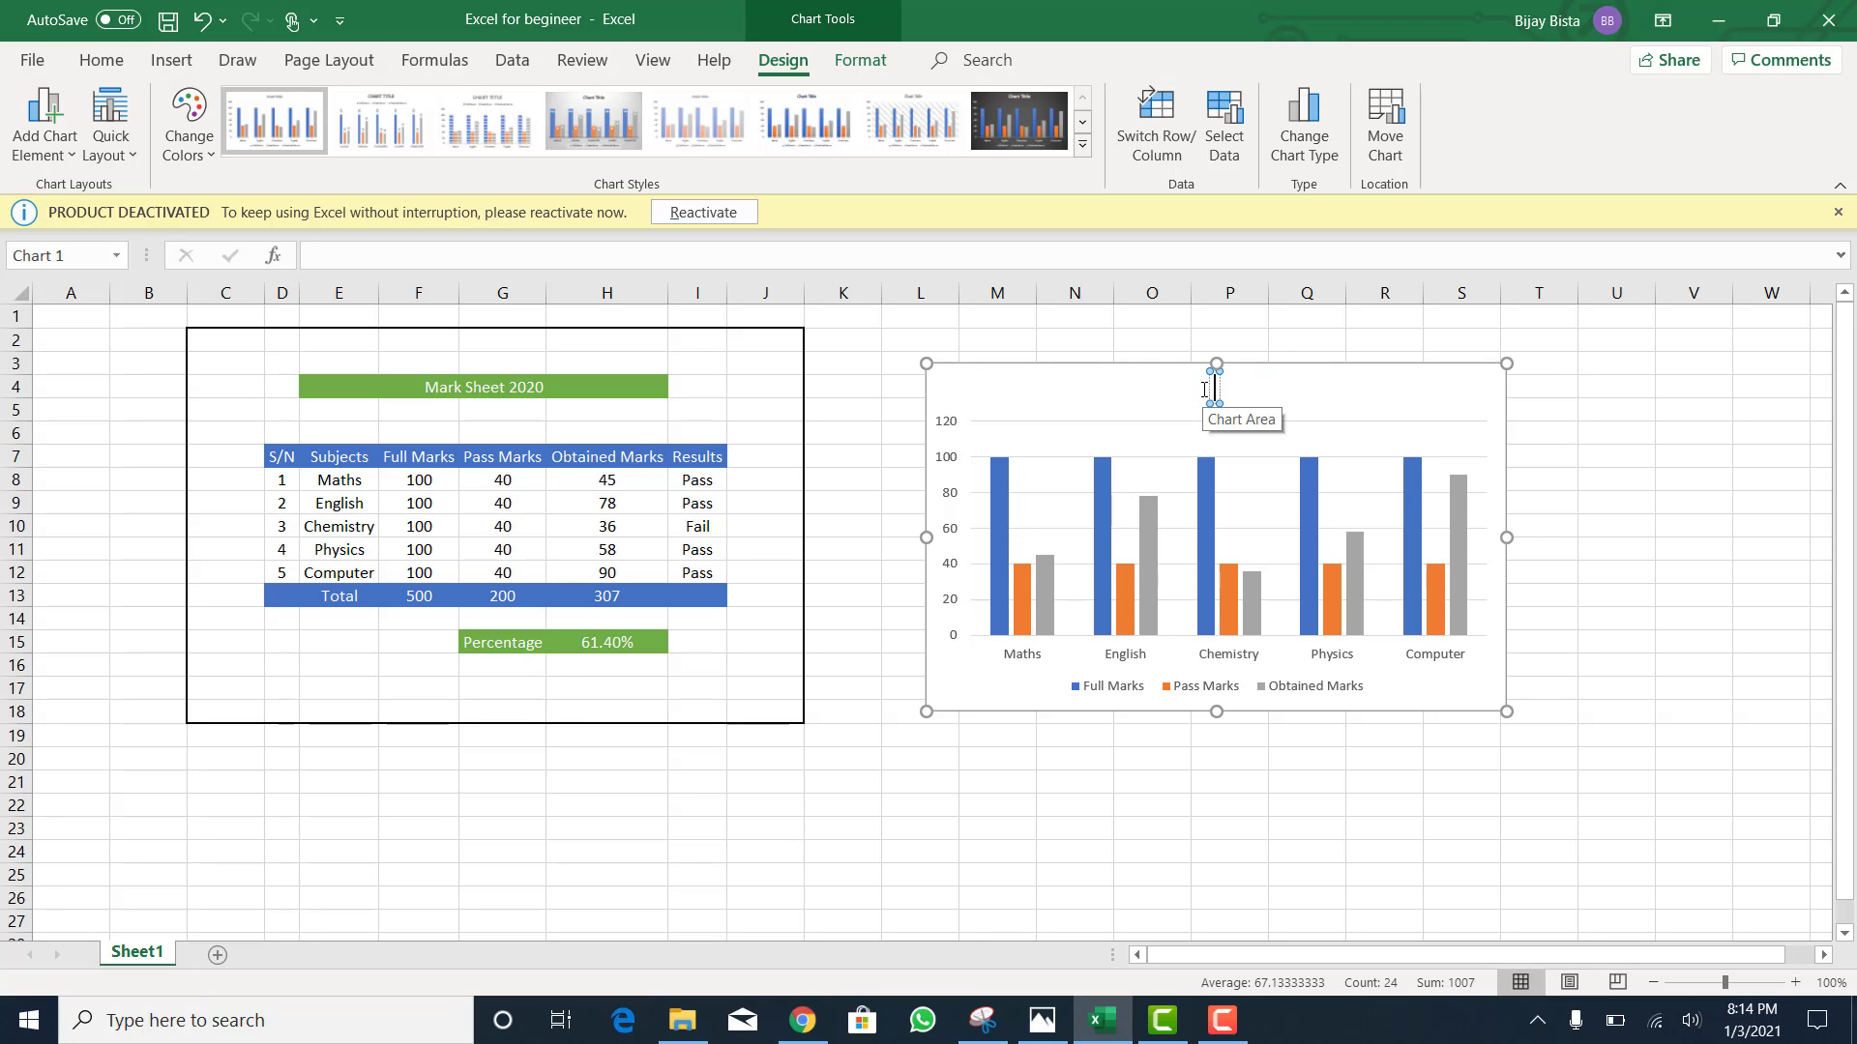
# Step: Enter "Mark Sheet" as the chart title
pyautogui.write('Mark Sh')
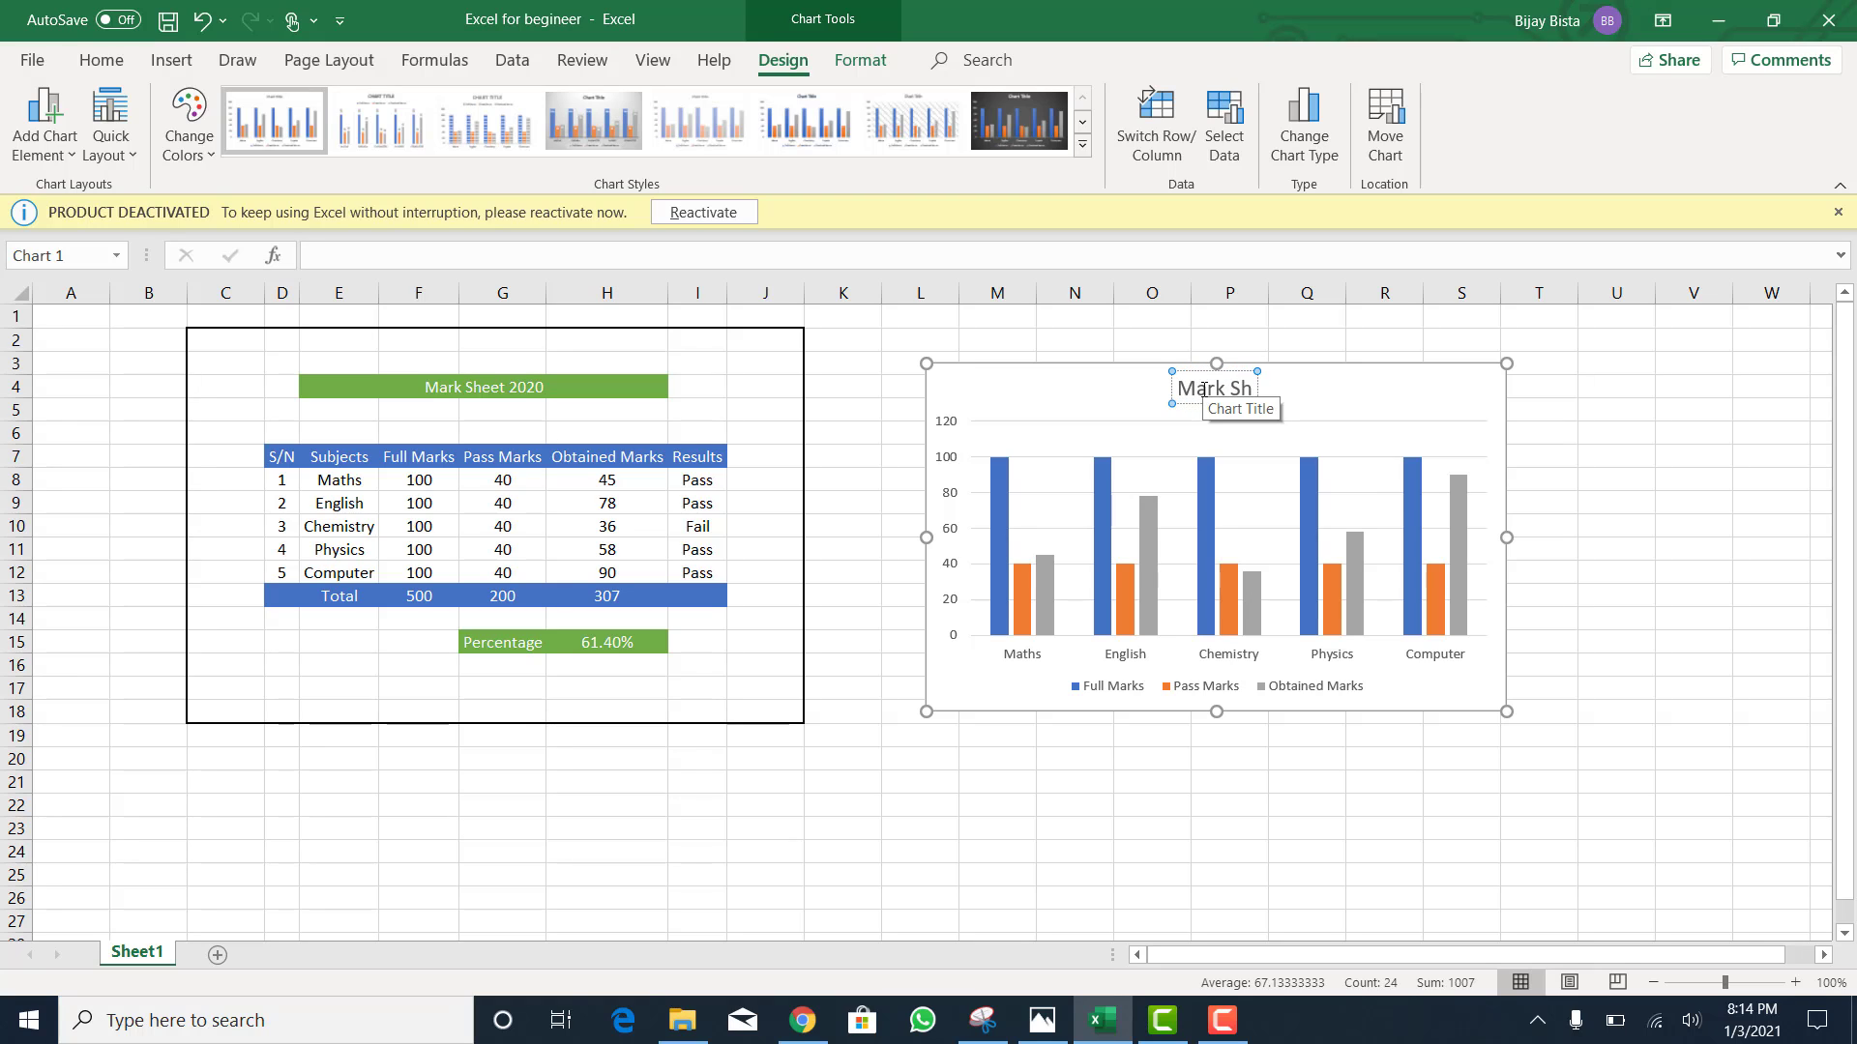
pyautogui.write('eet')
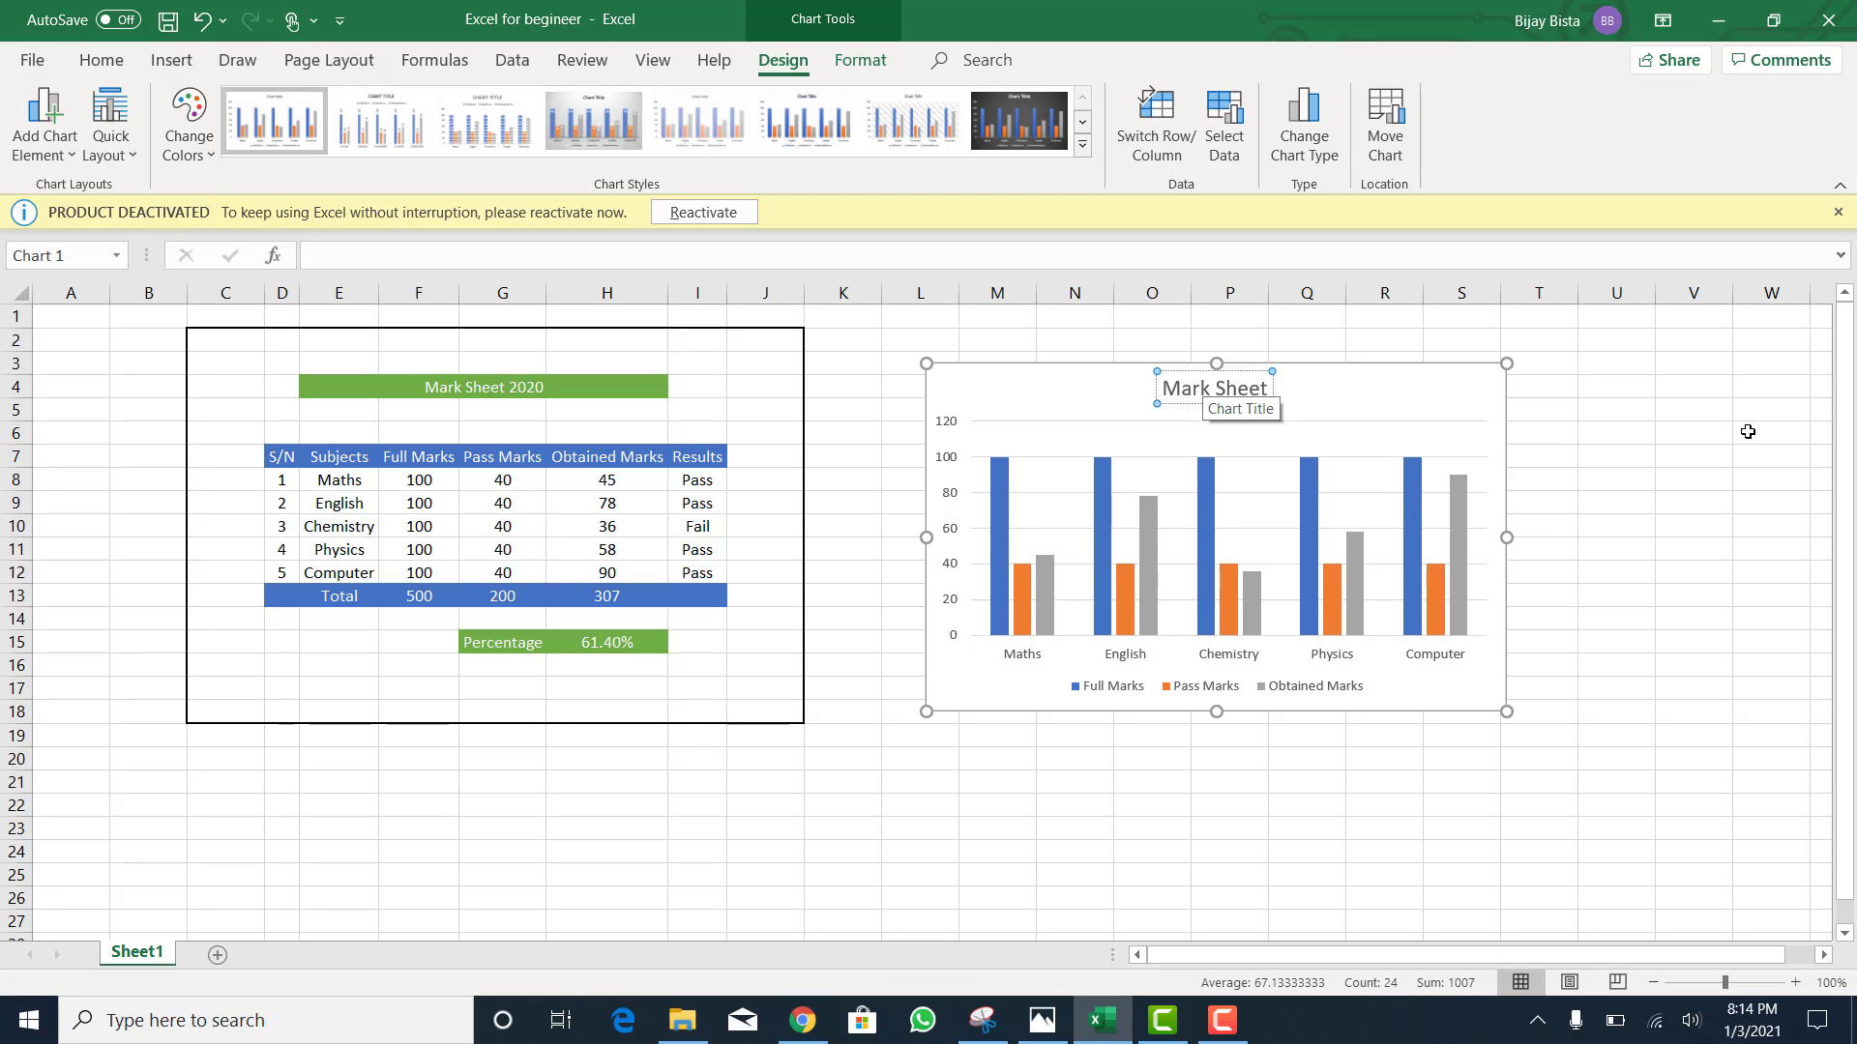
pyautogui.click(1661, 476)
# Step: Add data labels to the columns of the Mark Sheet chart
pyautogui.moveTo(1314, 486)
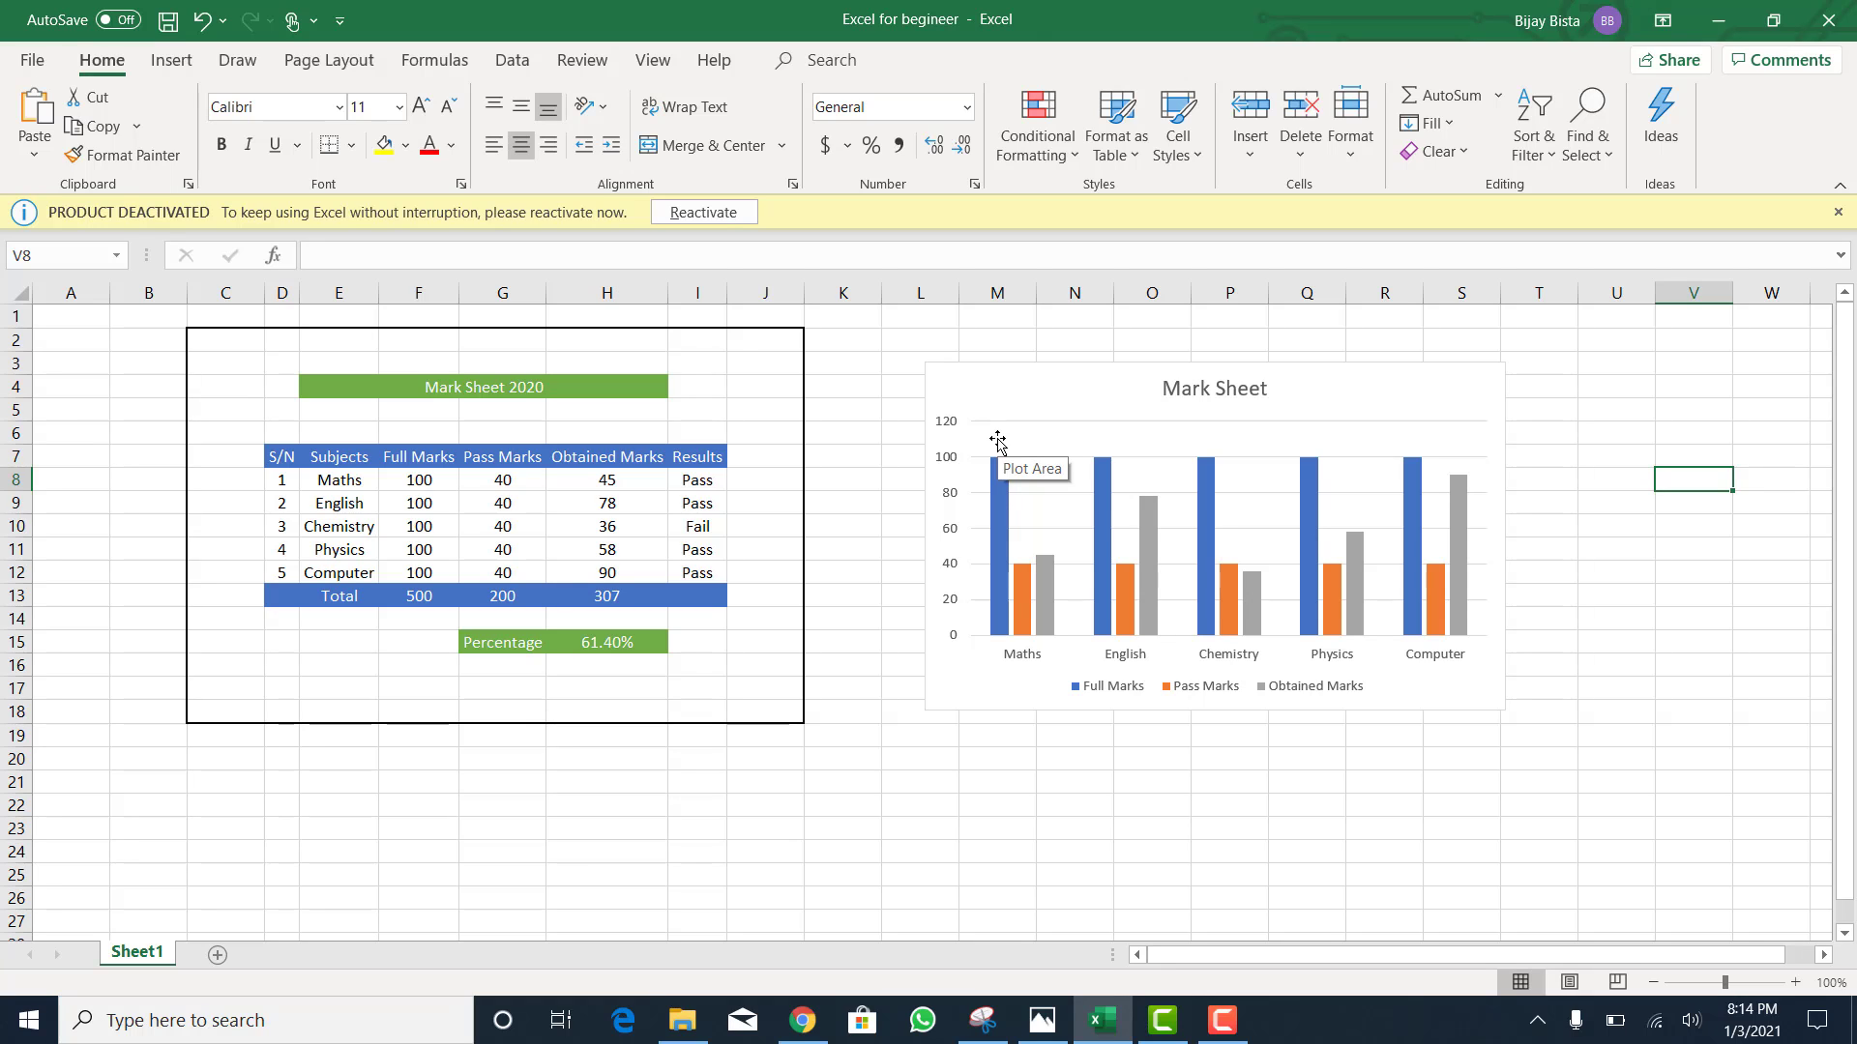
pyautogui.click(1086, 381)
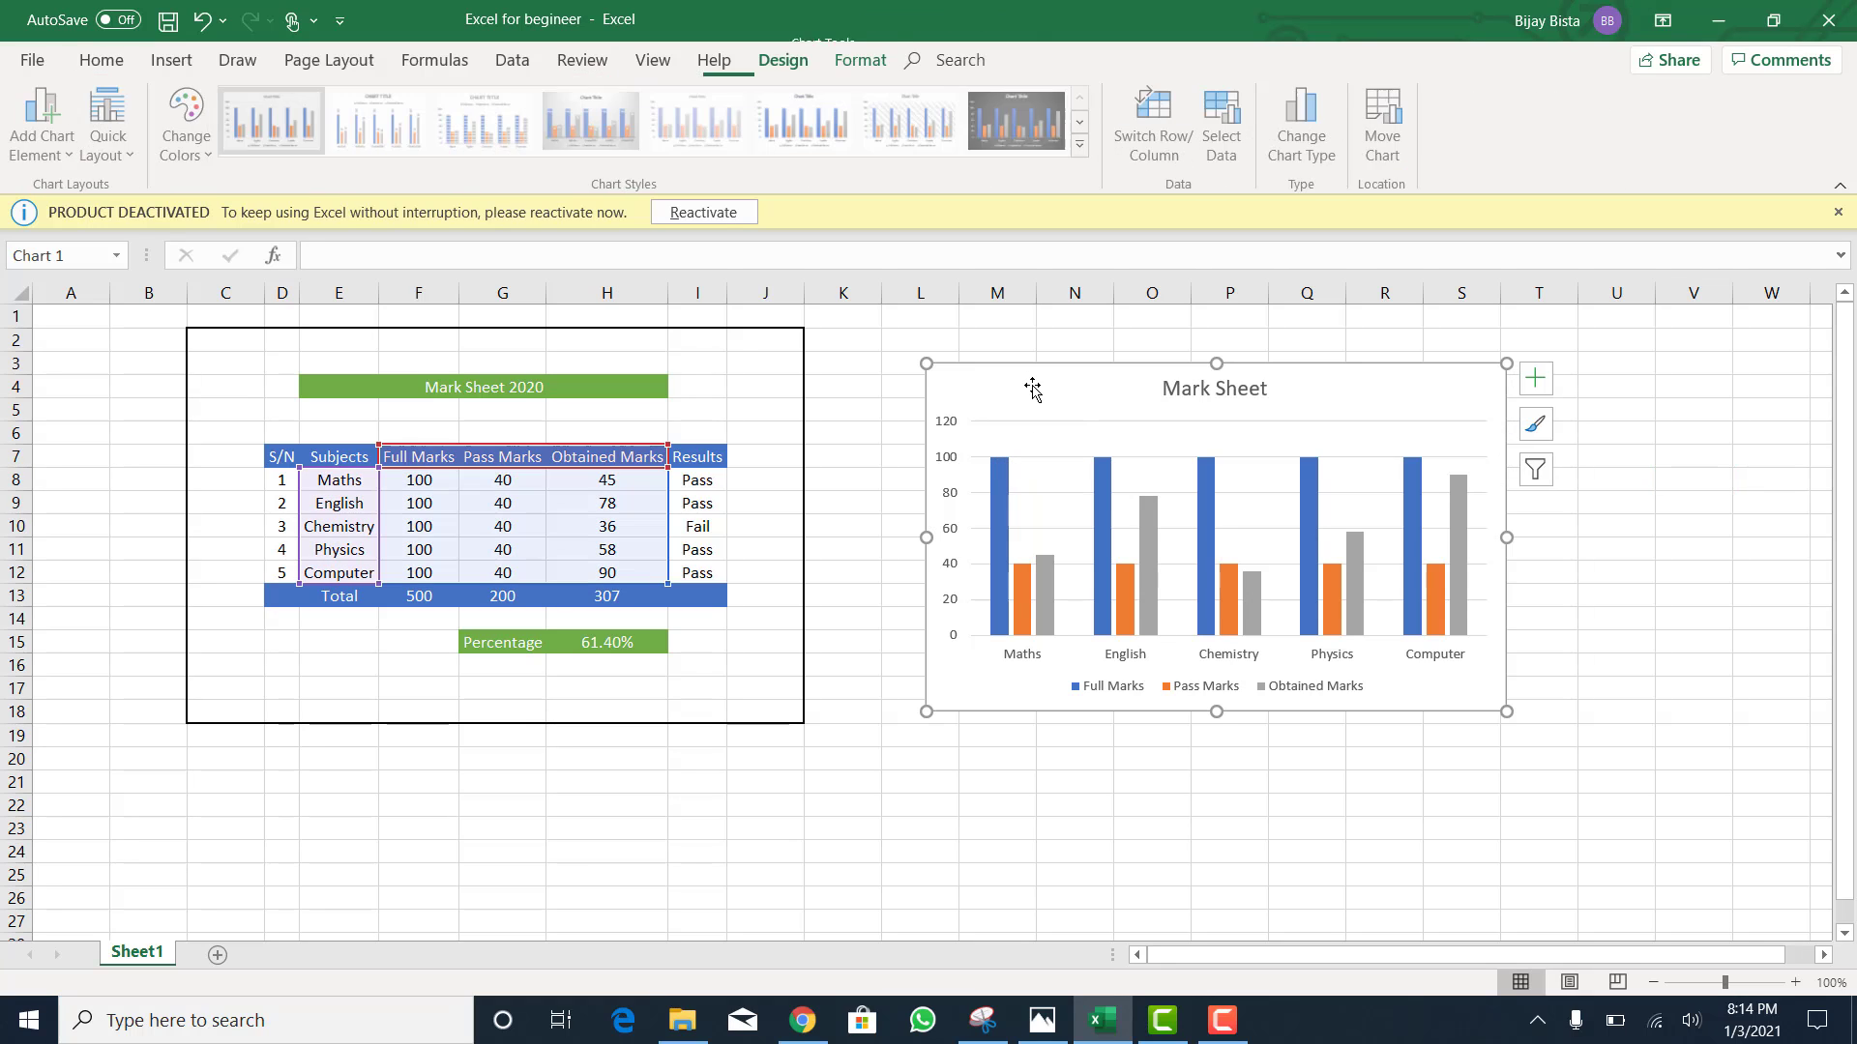
pyautogui.click(1538, 388)
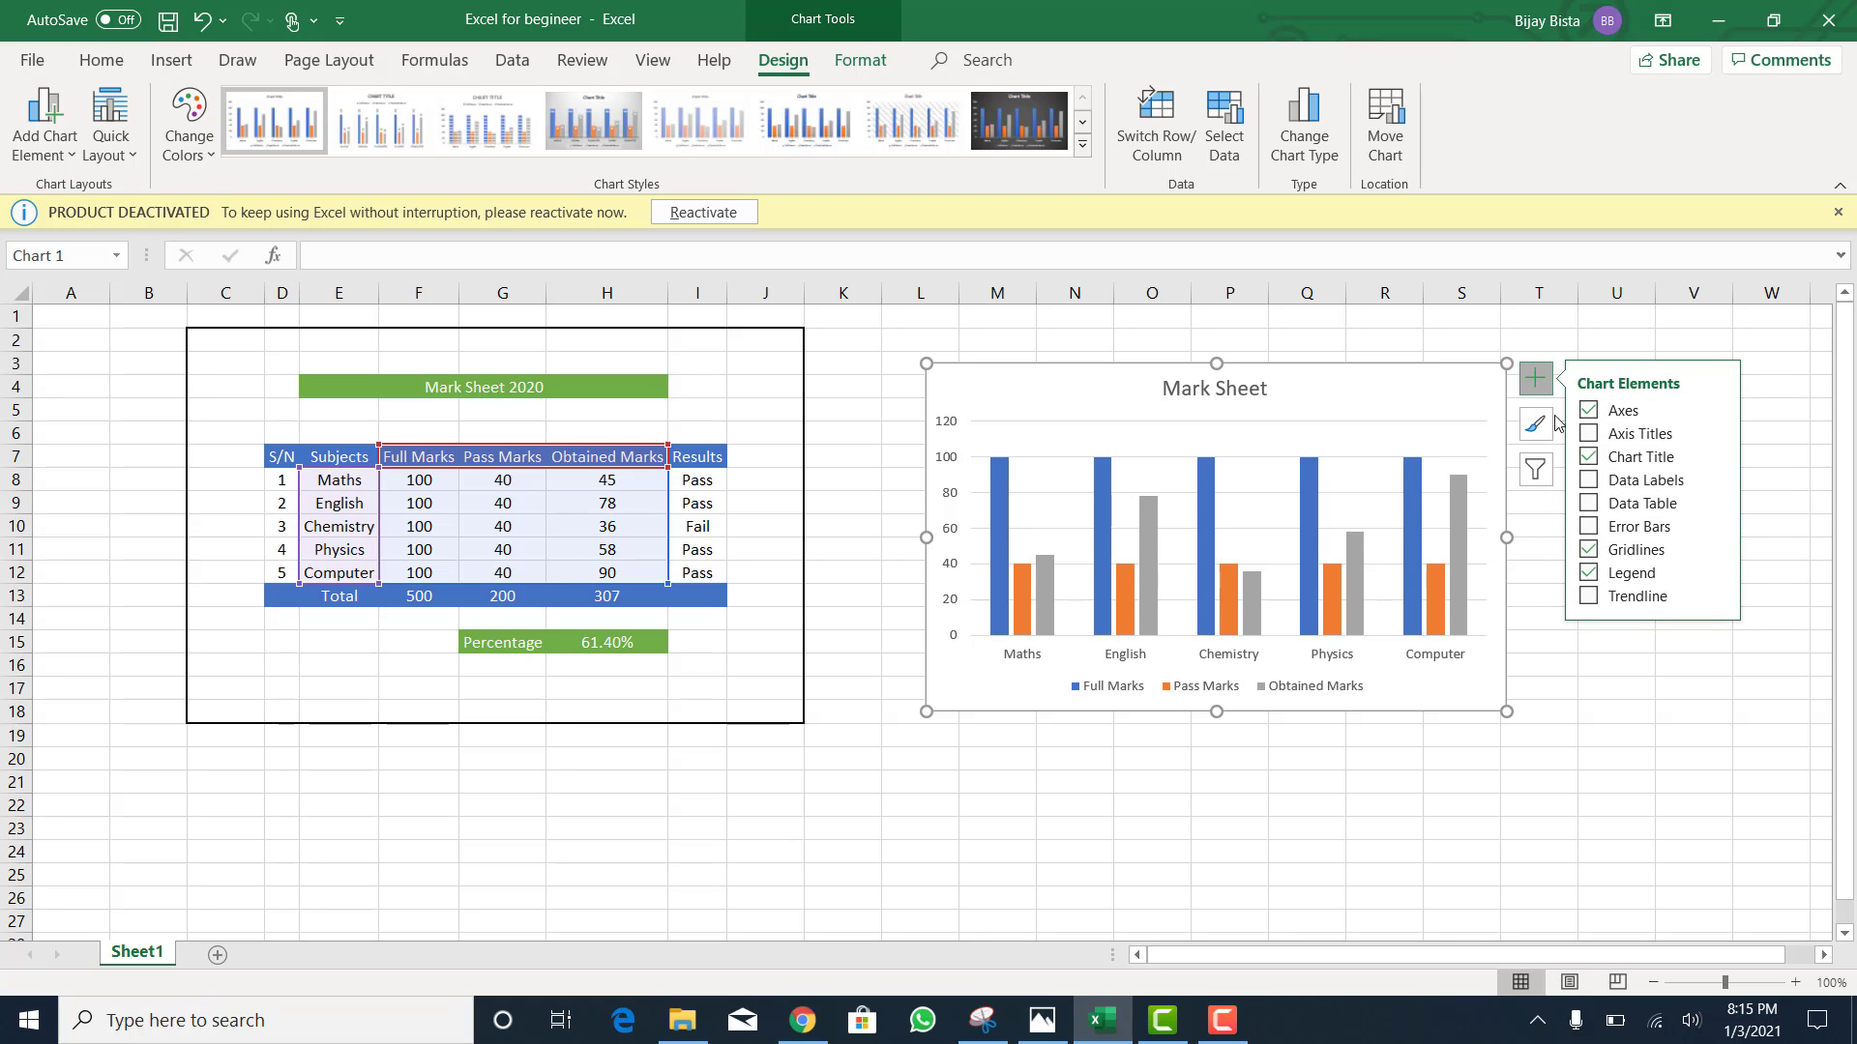
pyautogui.click(1589, 491)
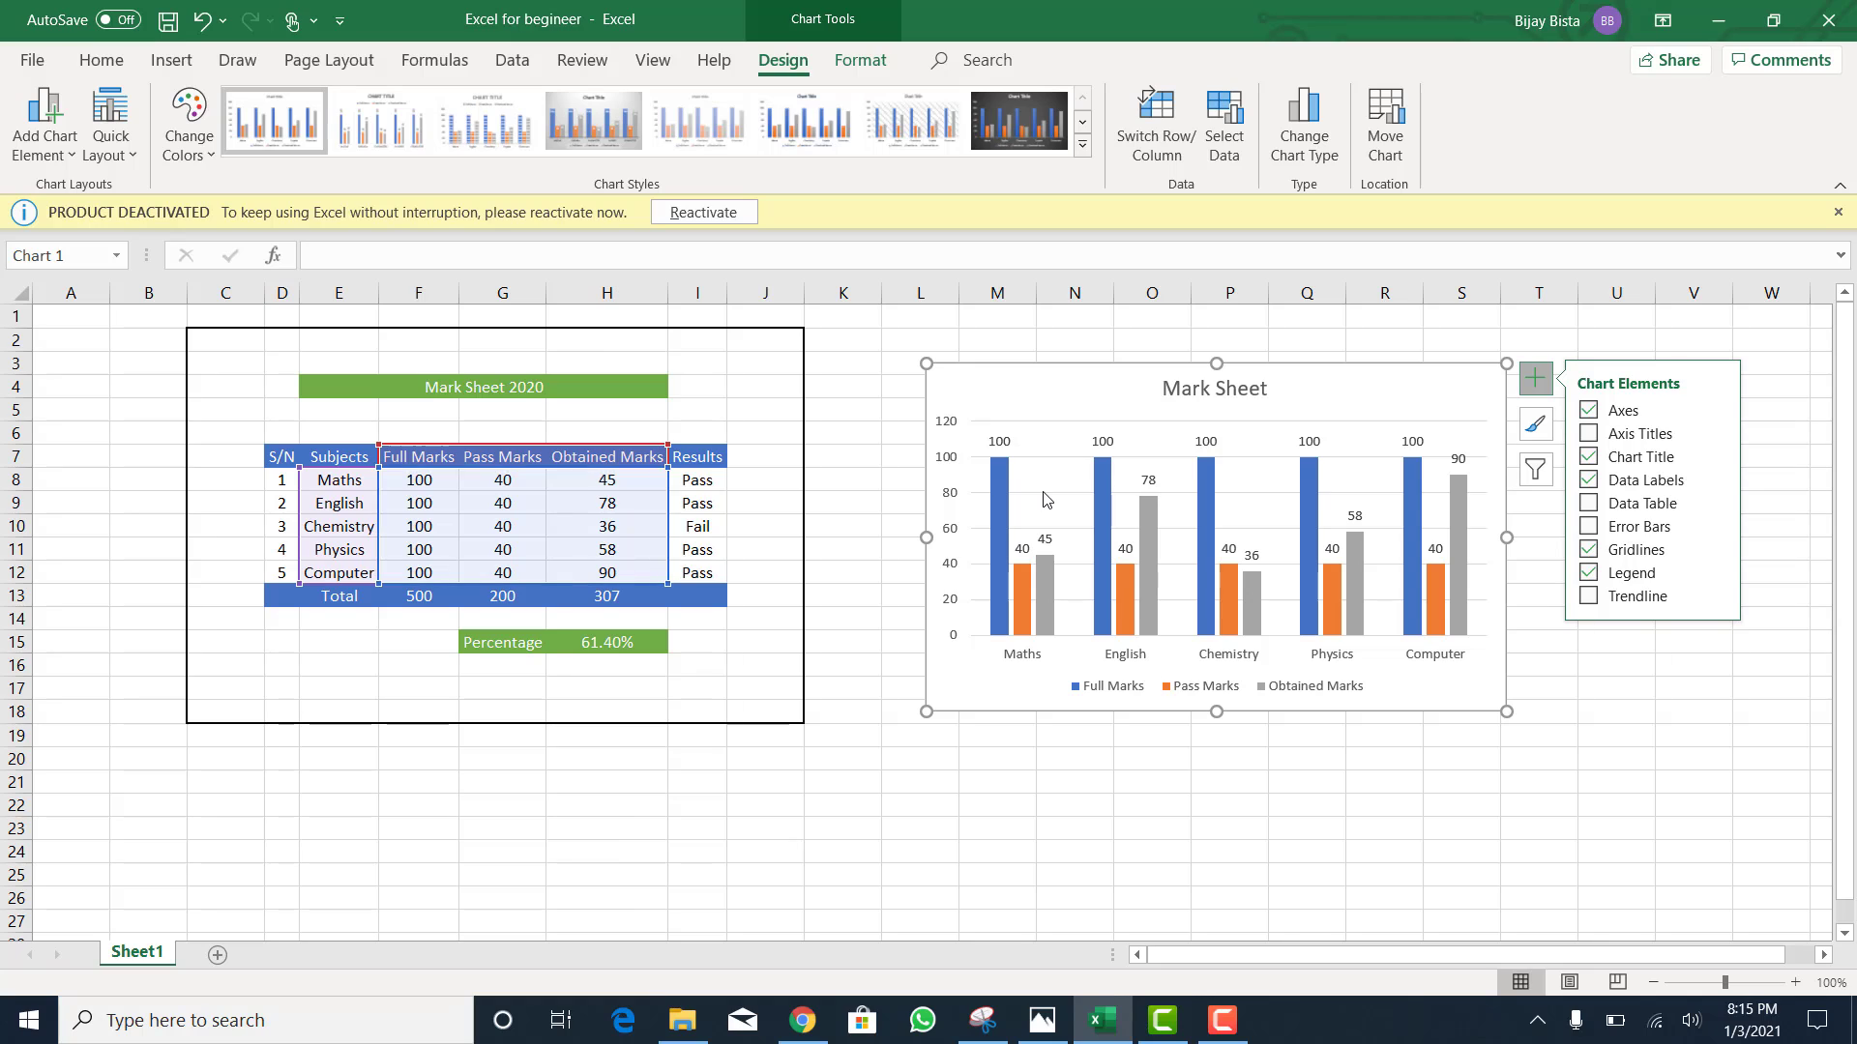
# Step: Add a trendline to the chart based on the Pass Marks series
pyautogui.moveTo(999, 499)
pyautogui.moveTo(1054, 575)
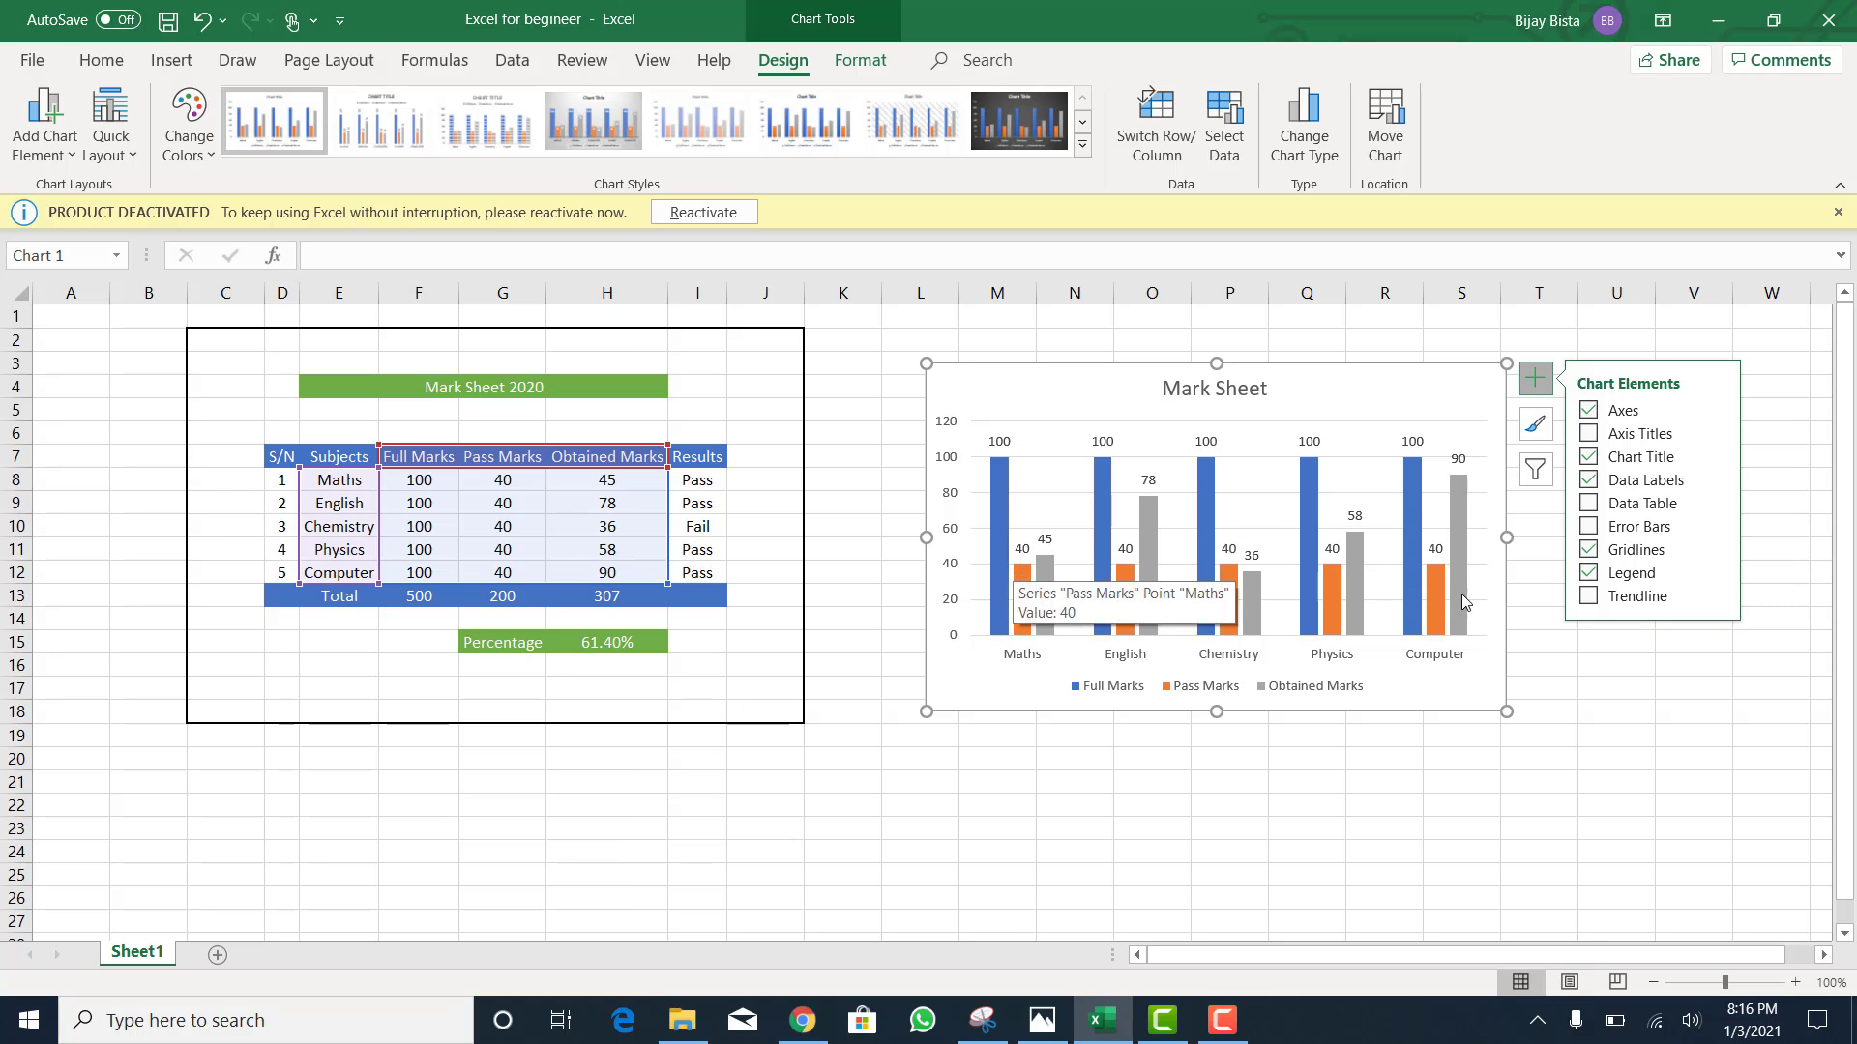
pyautogui.click(1588, 597)
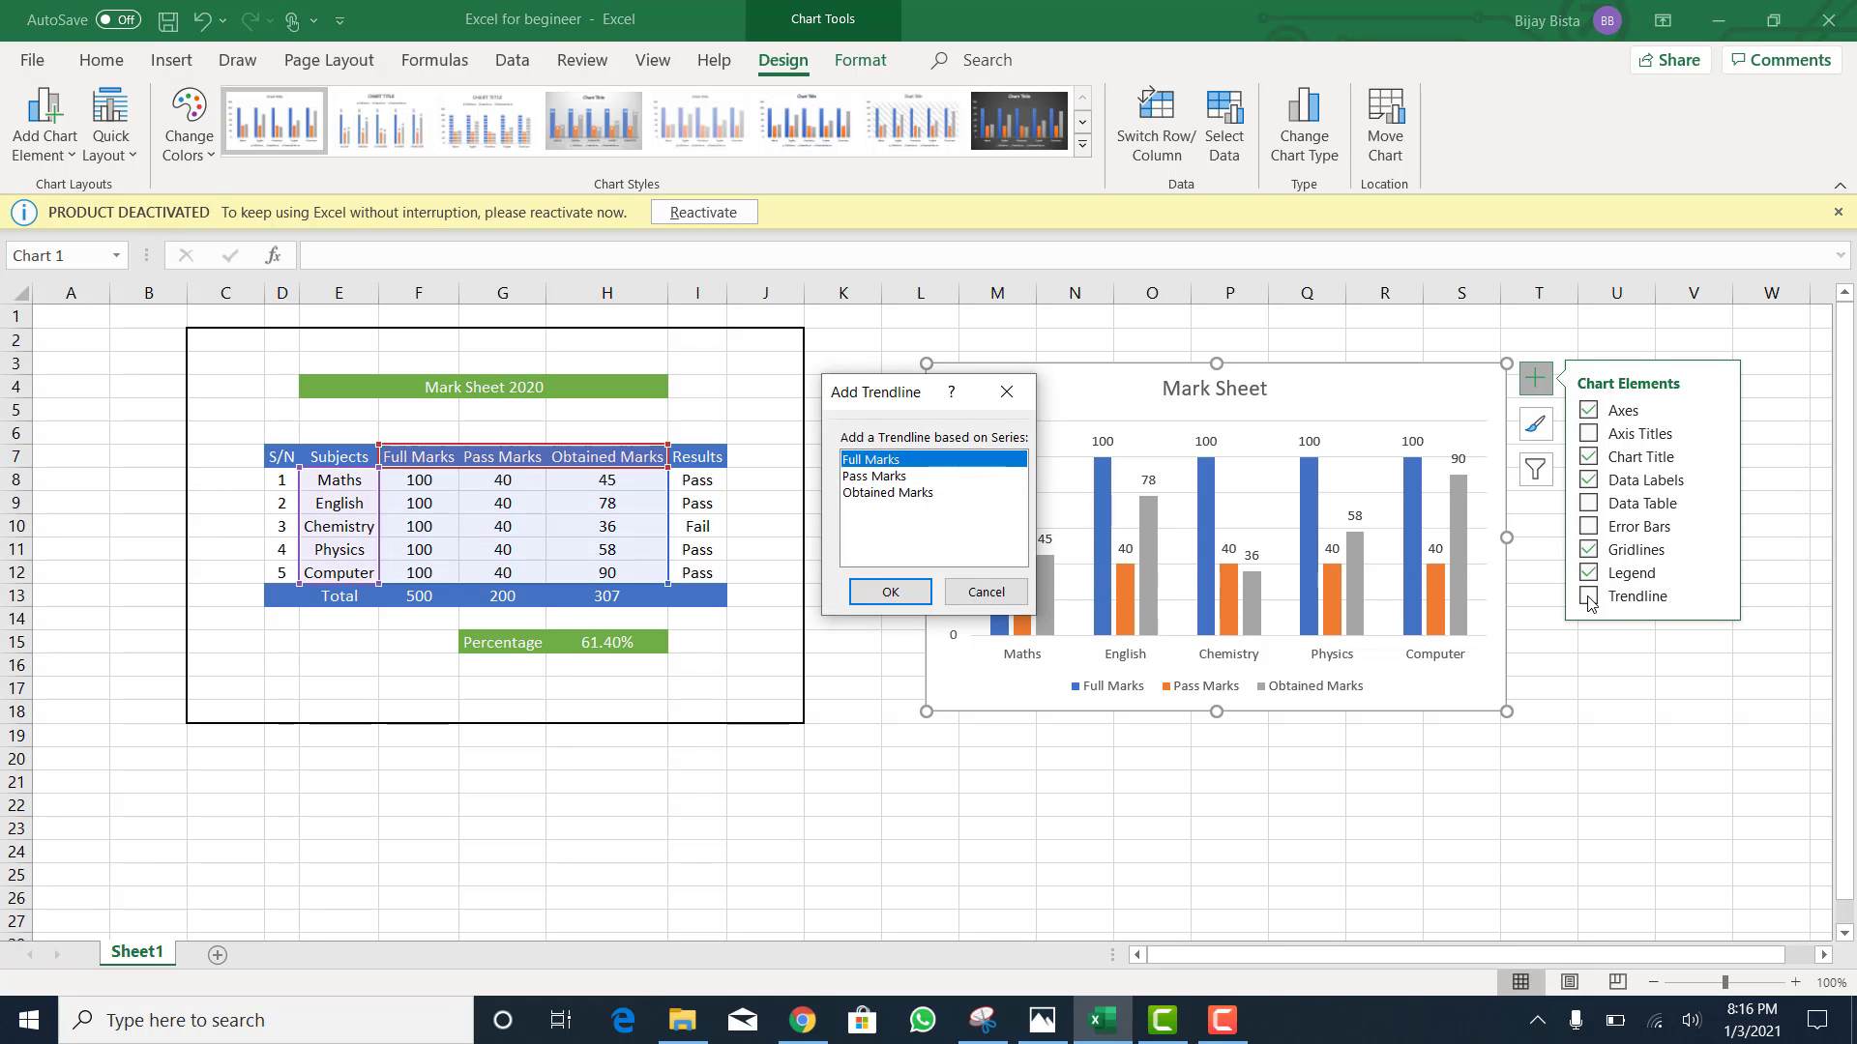
pyautogui.moveTo(912, 404); pyautogui.dragTo(536, 284)
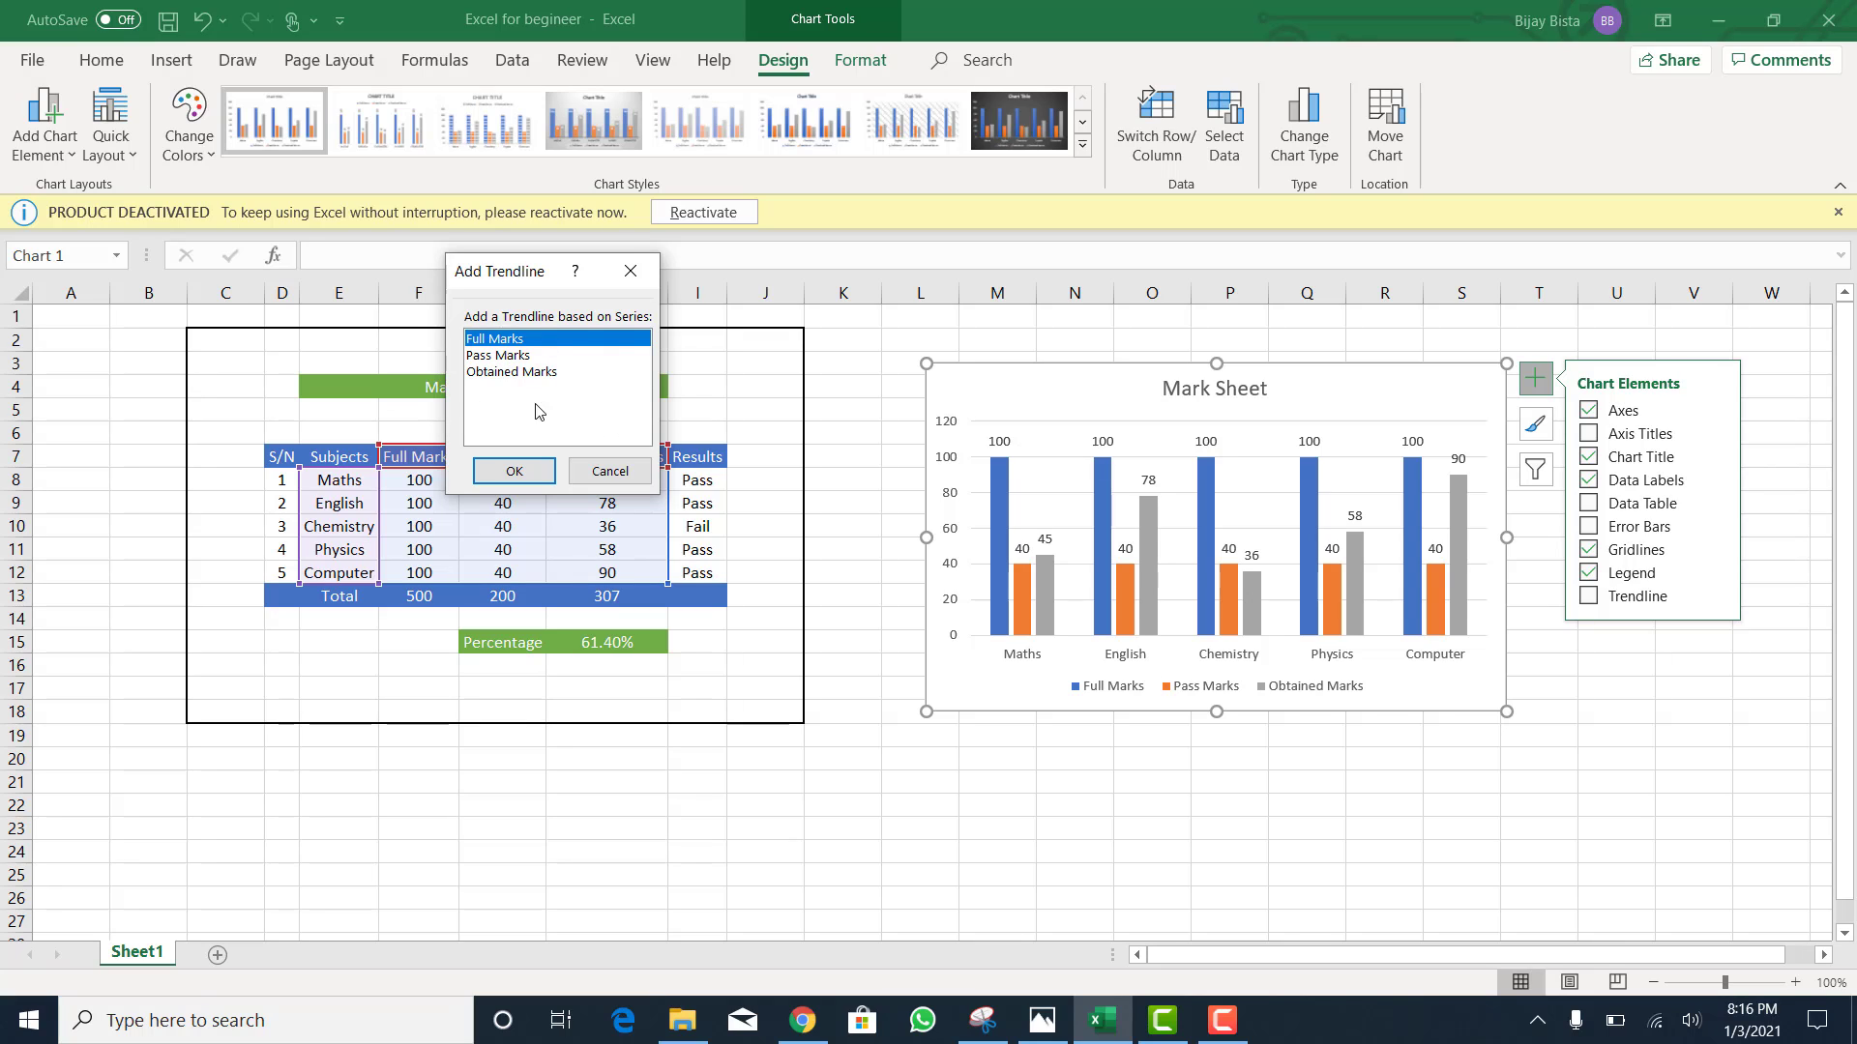
pyautogui.click(491, 356)
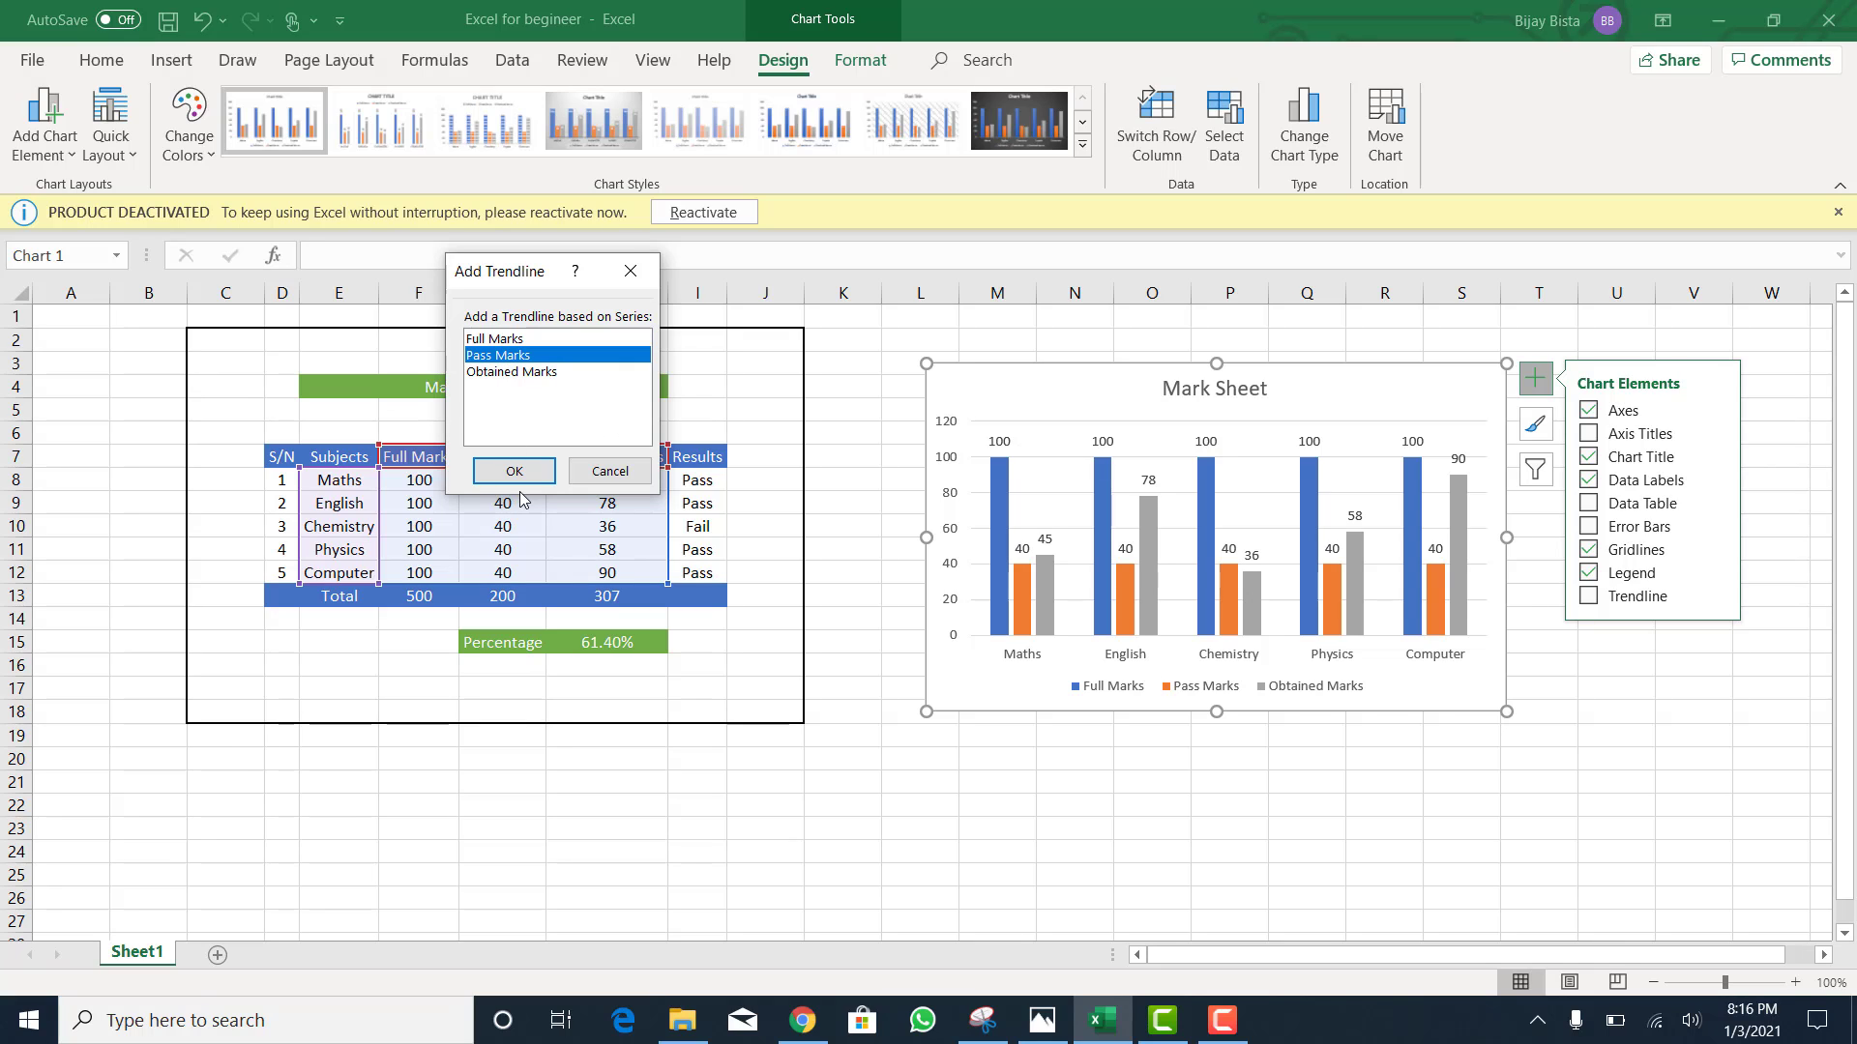
pyautogui.click(513, 471)
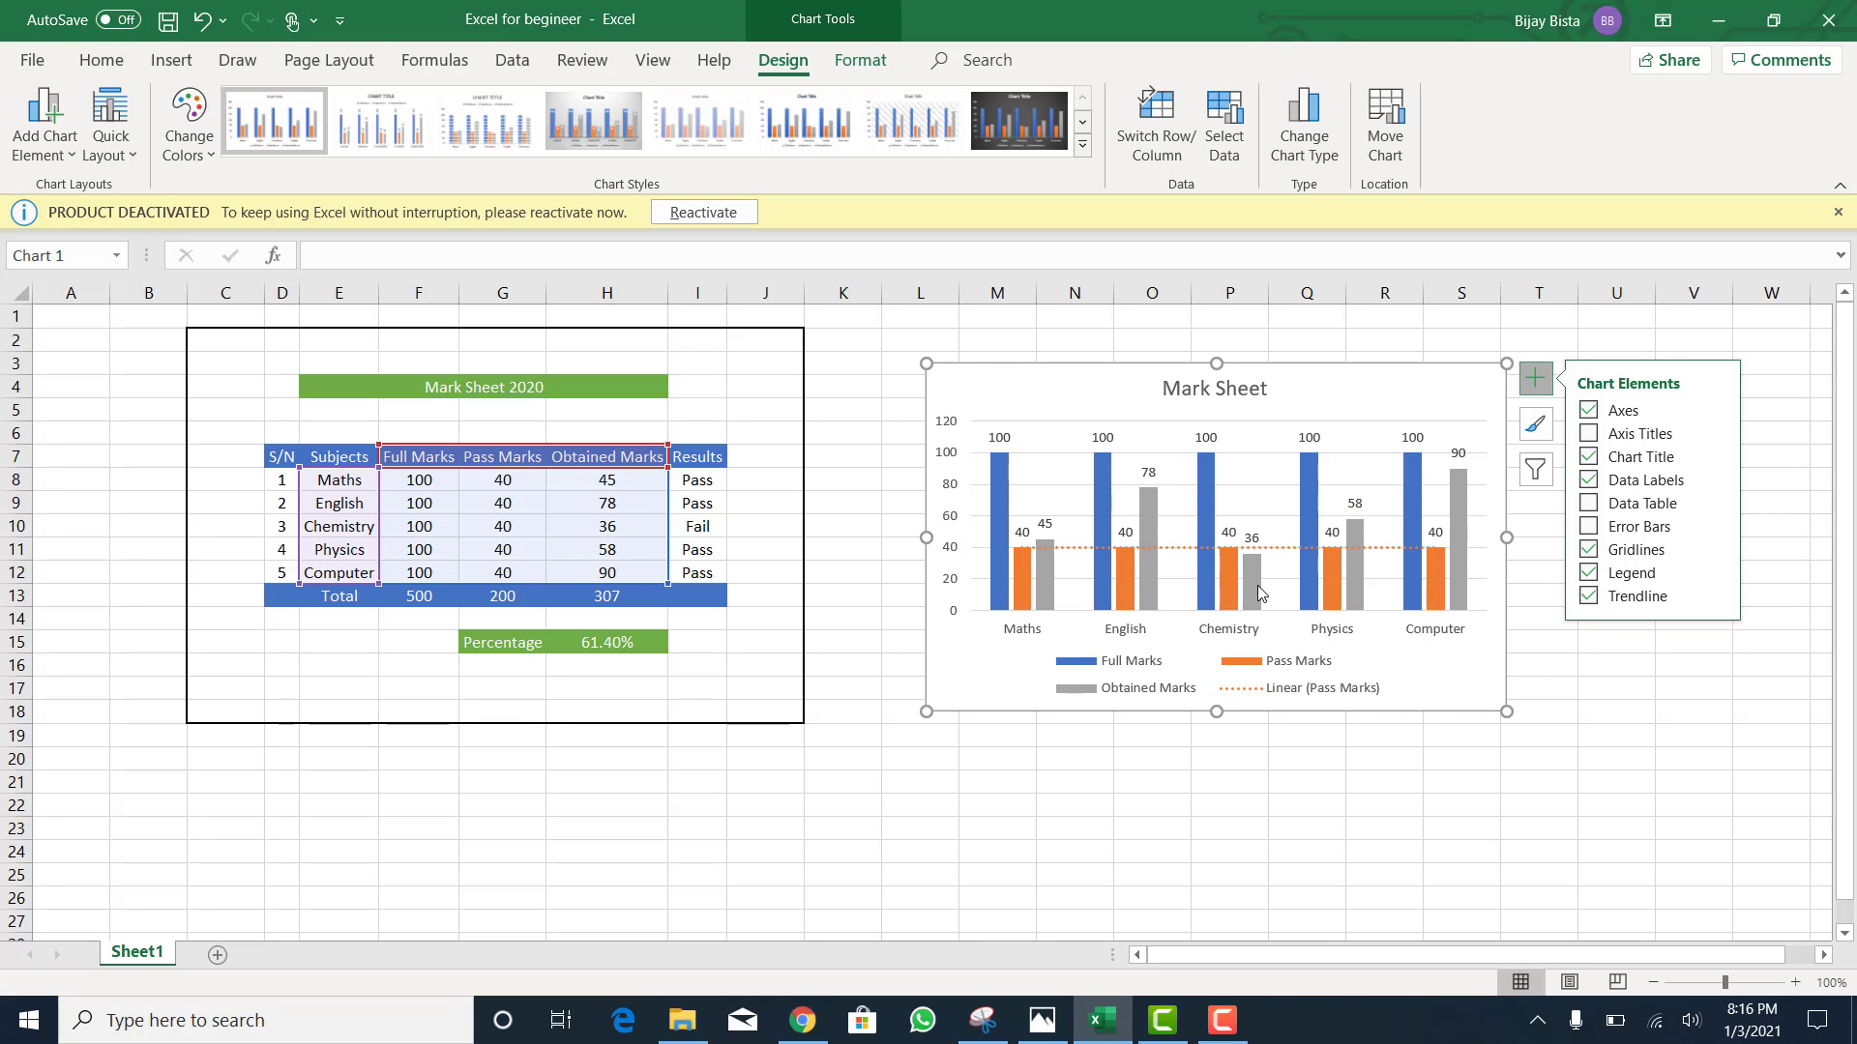
# Step: Change the Mark Sheet chart from clustered column to a Line chart with the subjects along the horizontal axis
pyautogui.moveTo(1259, 572)
pyautogui.click(167, 62)
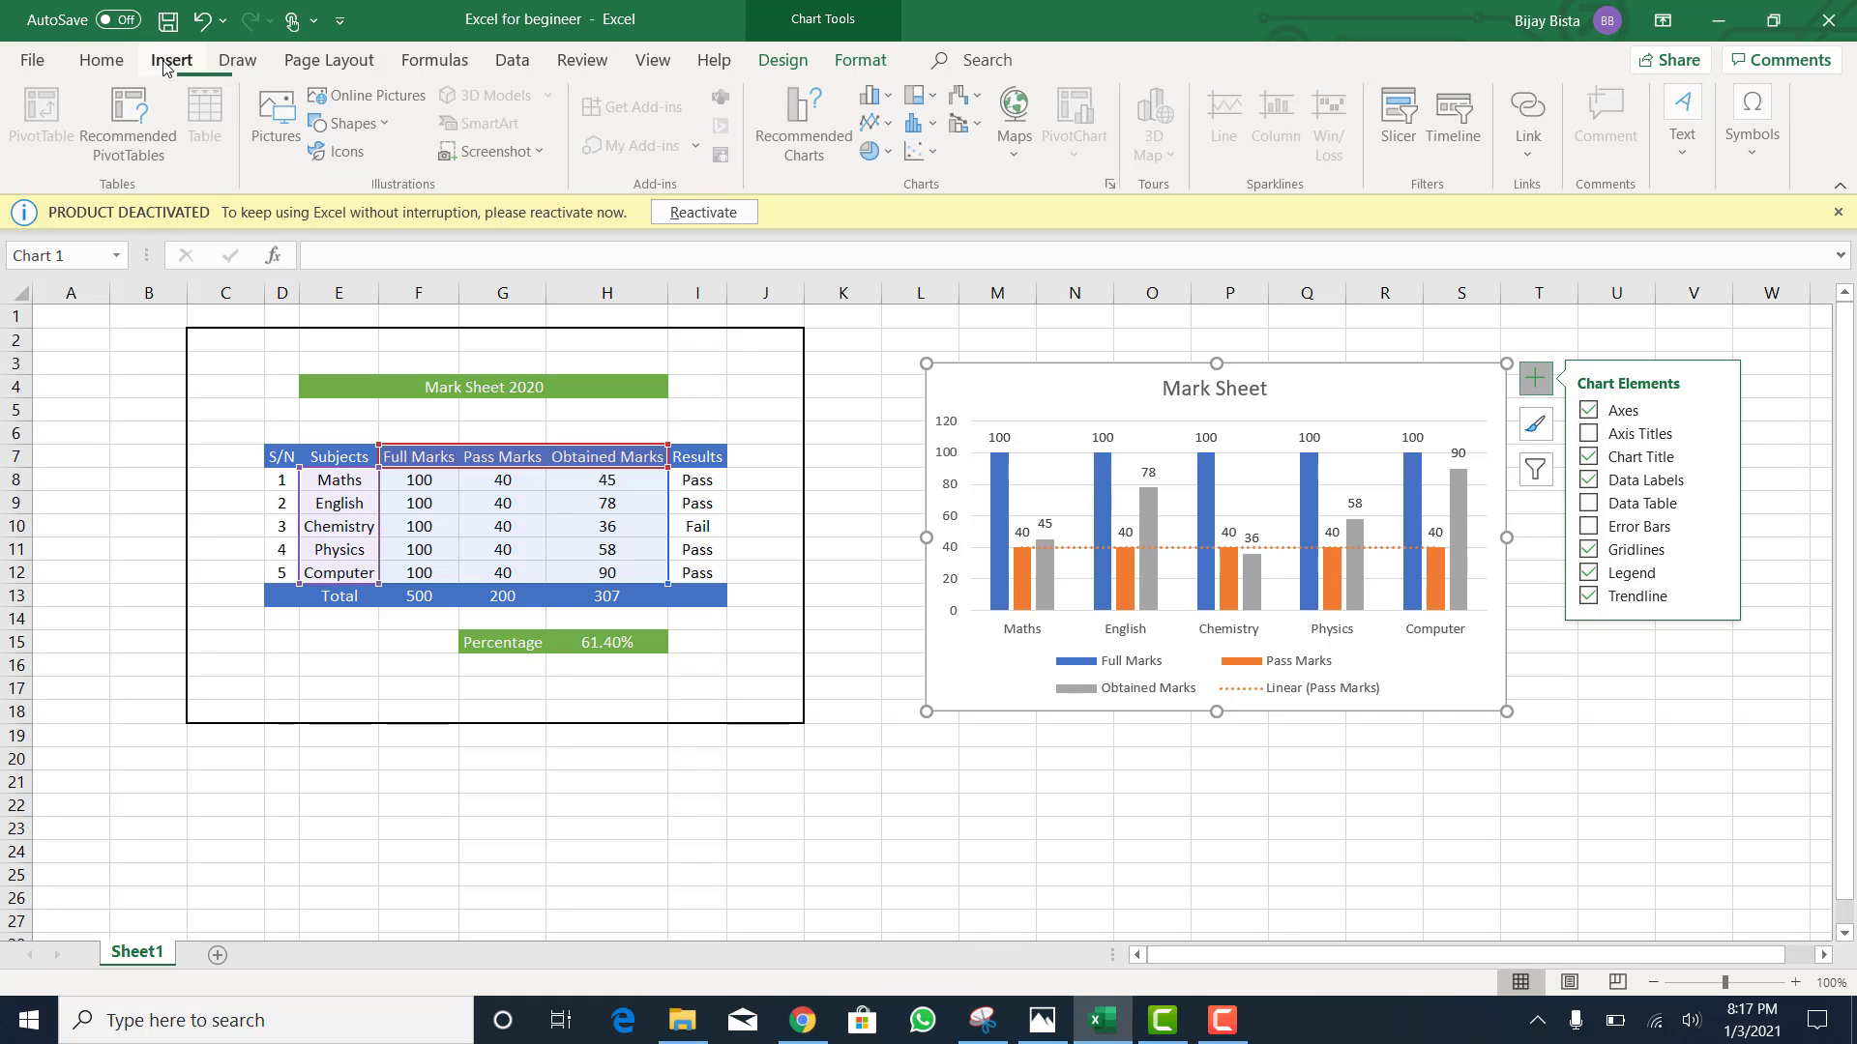
pyautogui.click(824, 125)
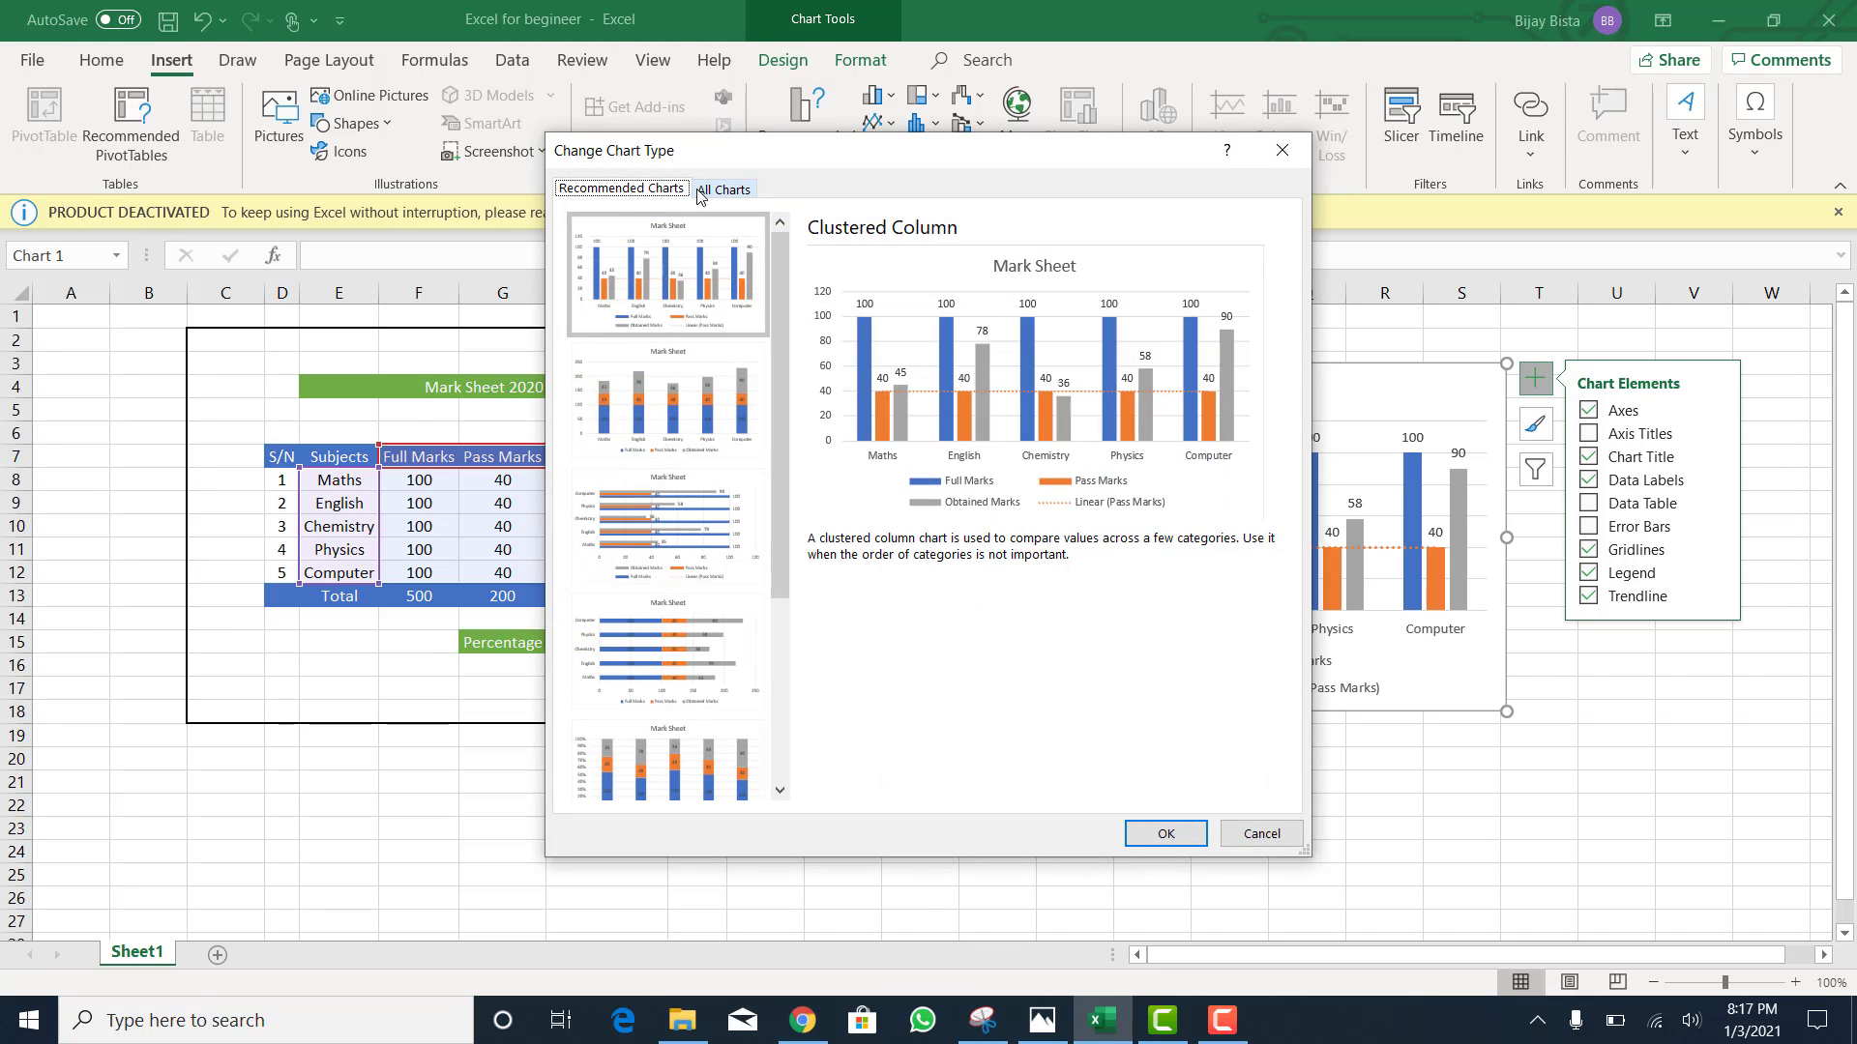
pyautogui.click(719, 191)
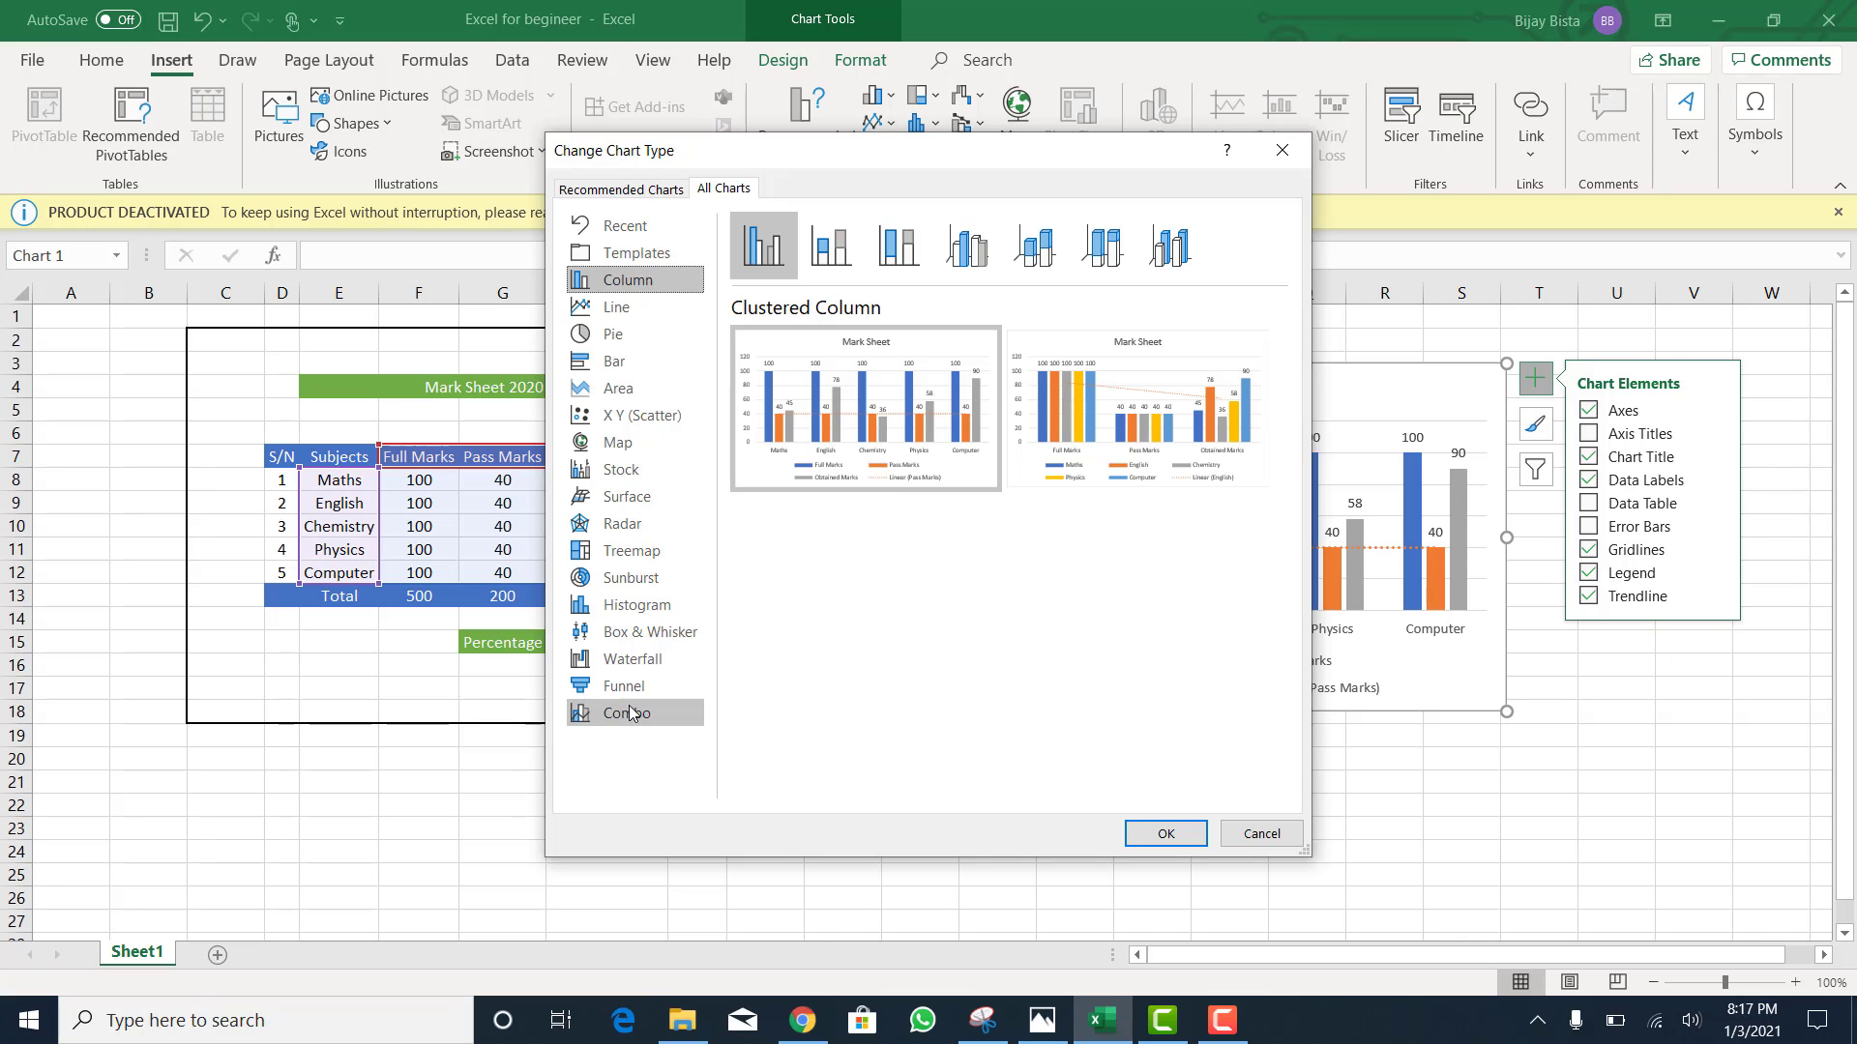
pyautogui.click(613, 313)
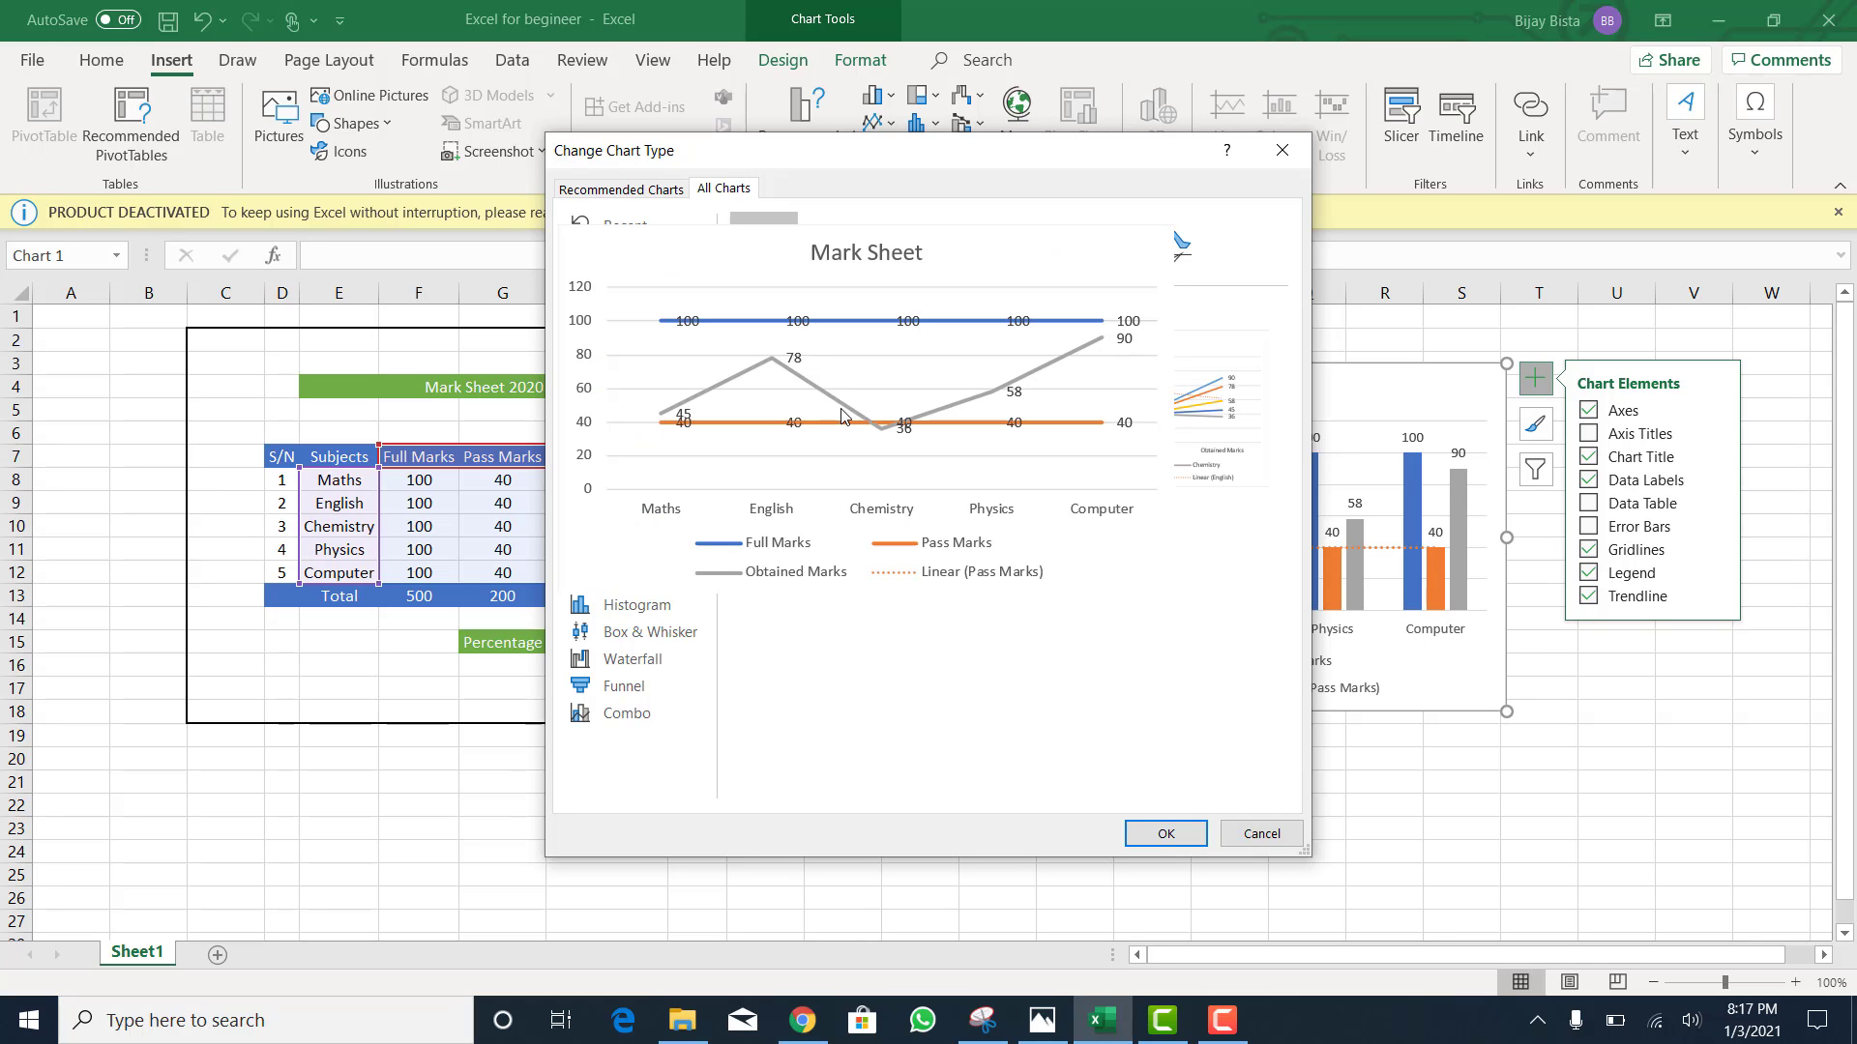
pyautogui.moveTo(895, 451)
pyautogui.moveTo(1103, 443)
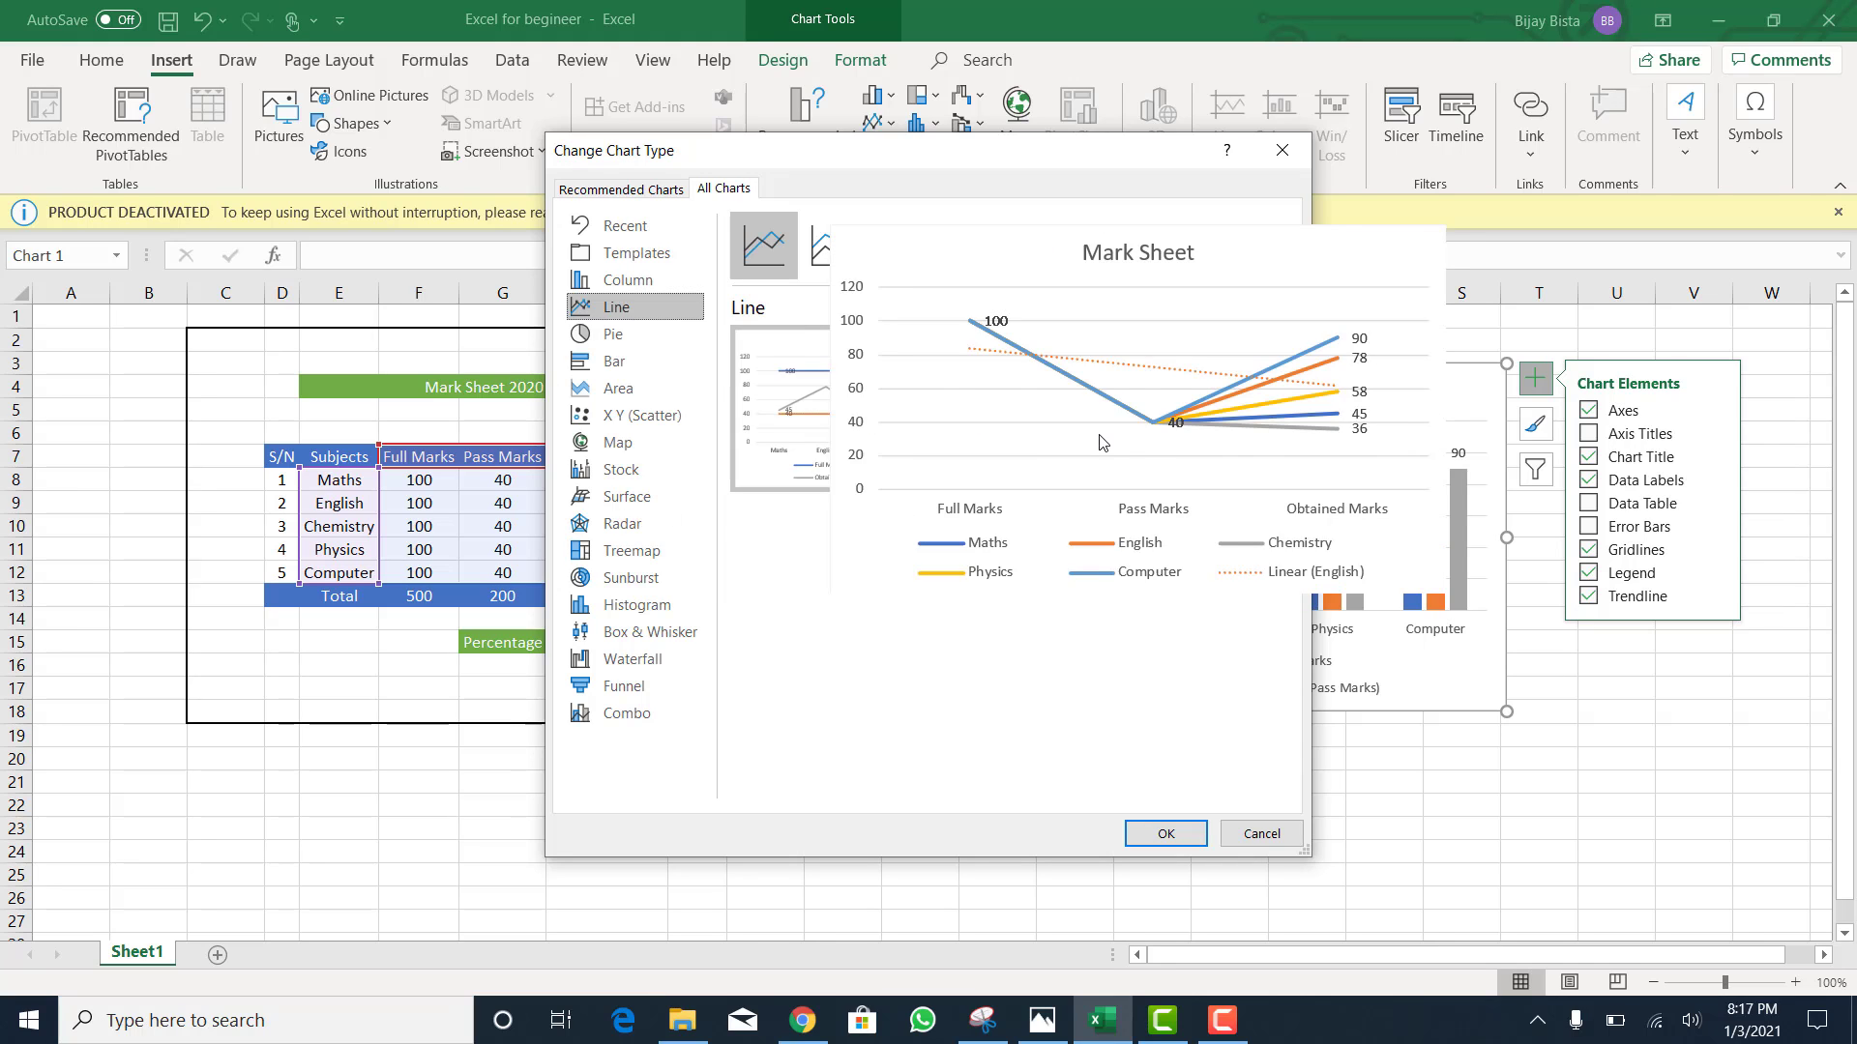
pyautogui.click(1161, 834)
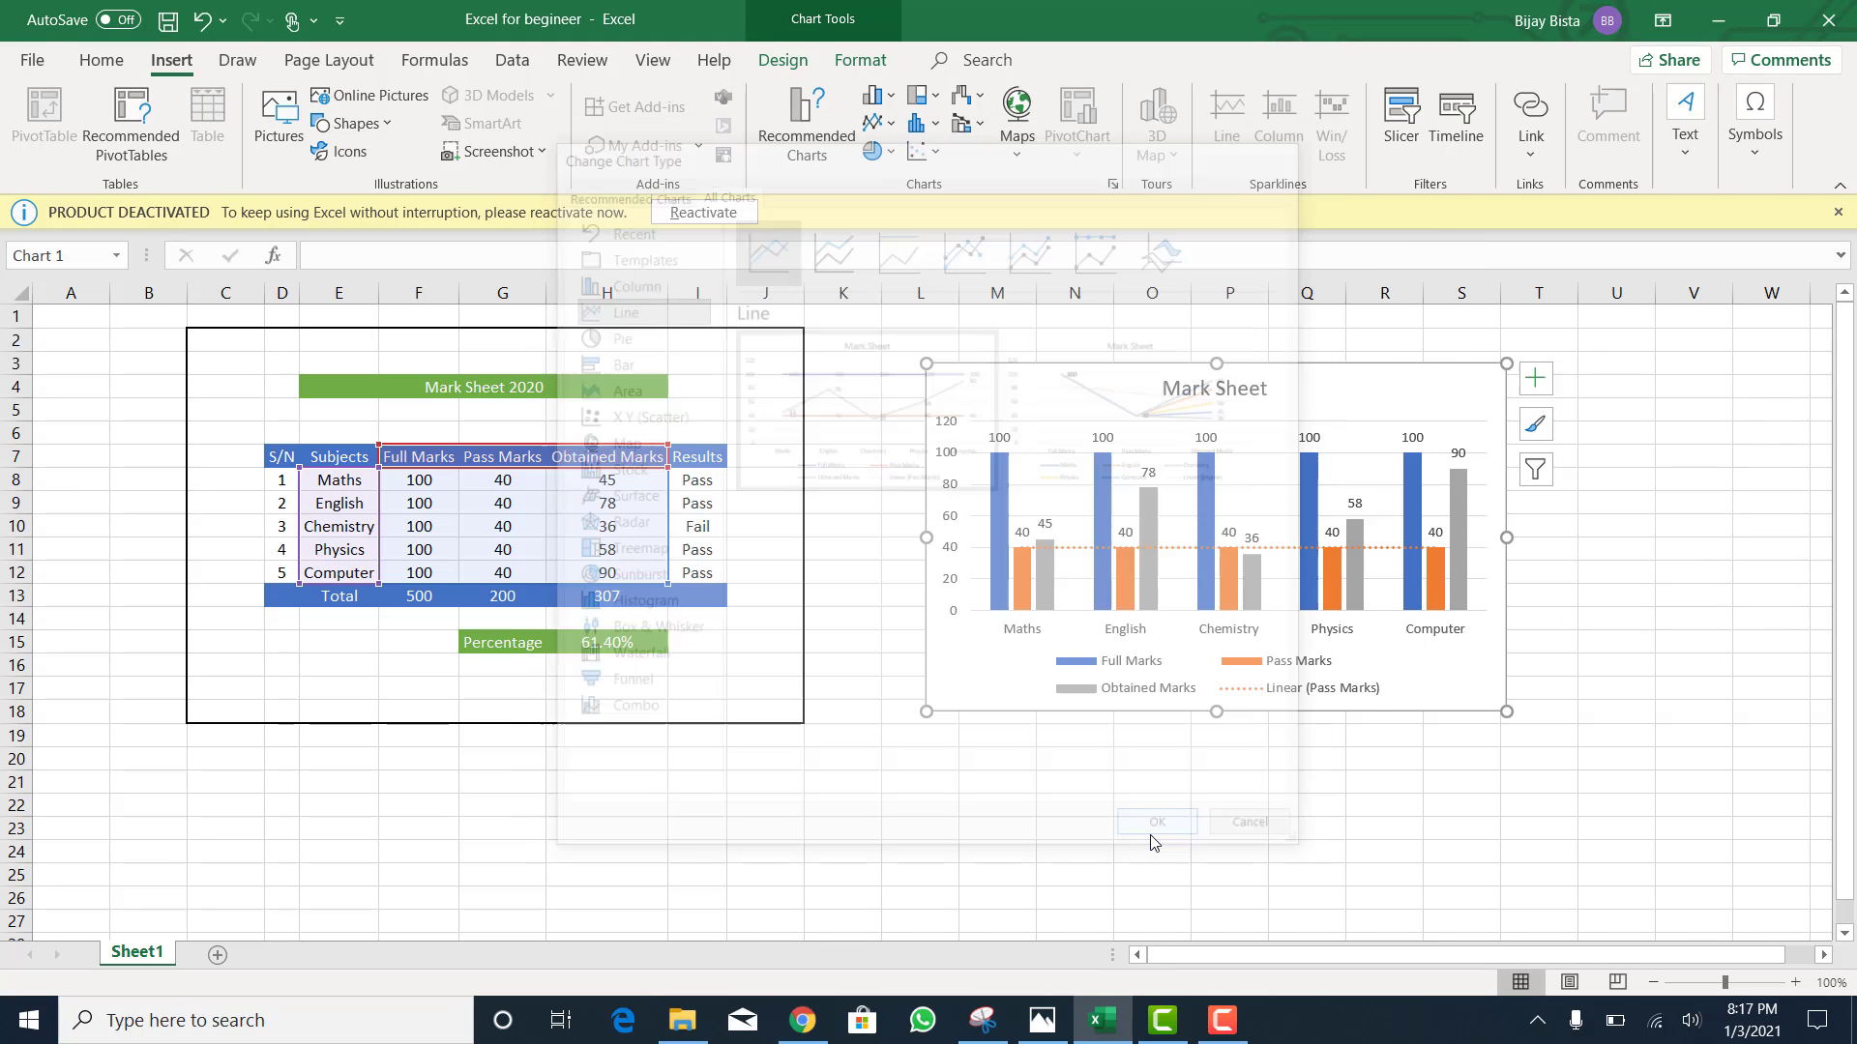
pyautogui.click(1070, 823)
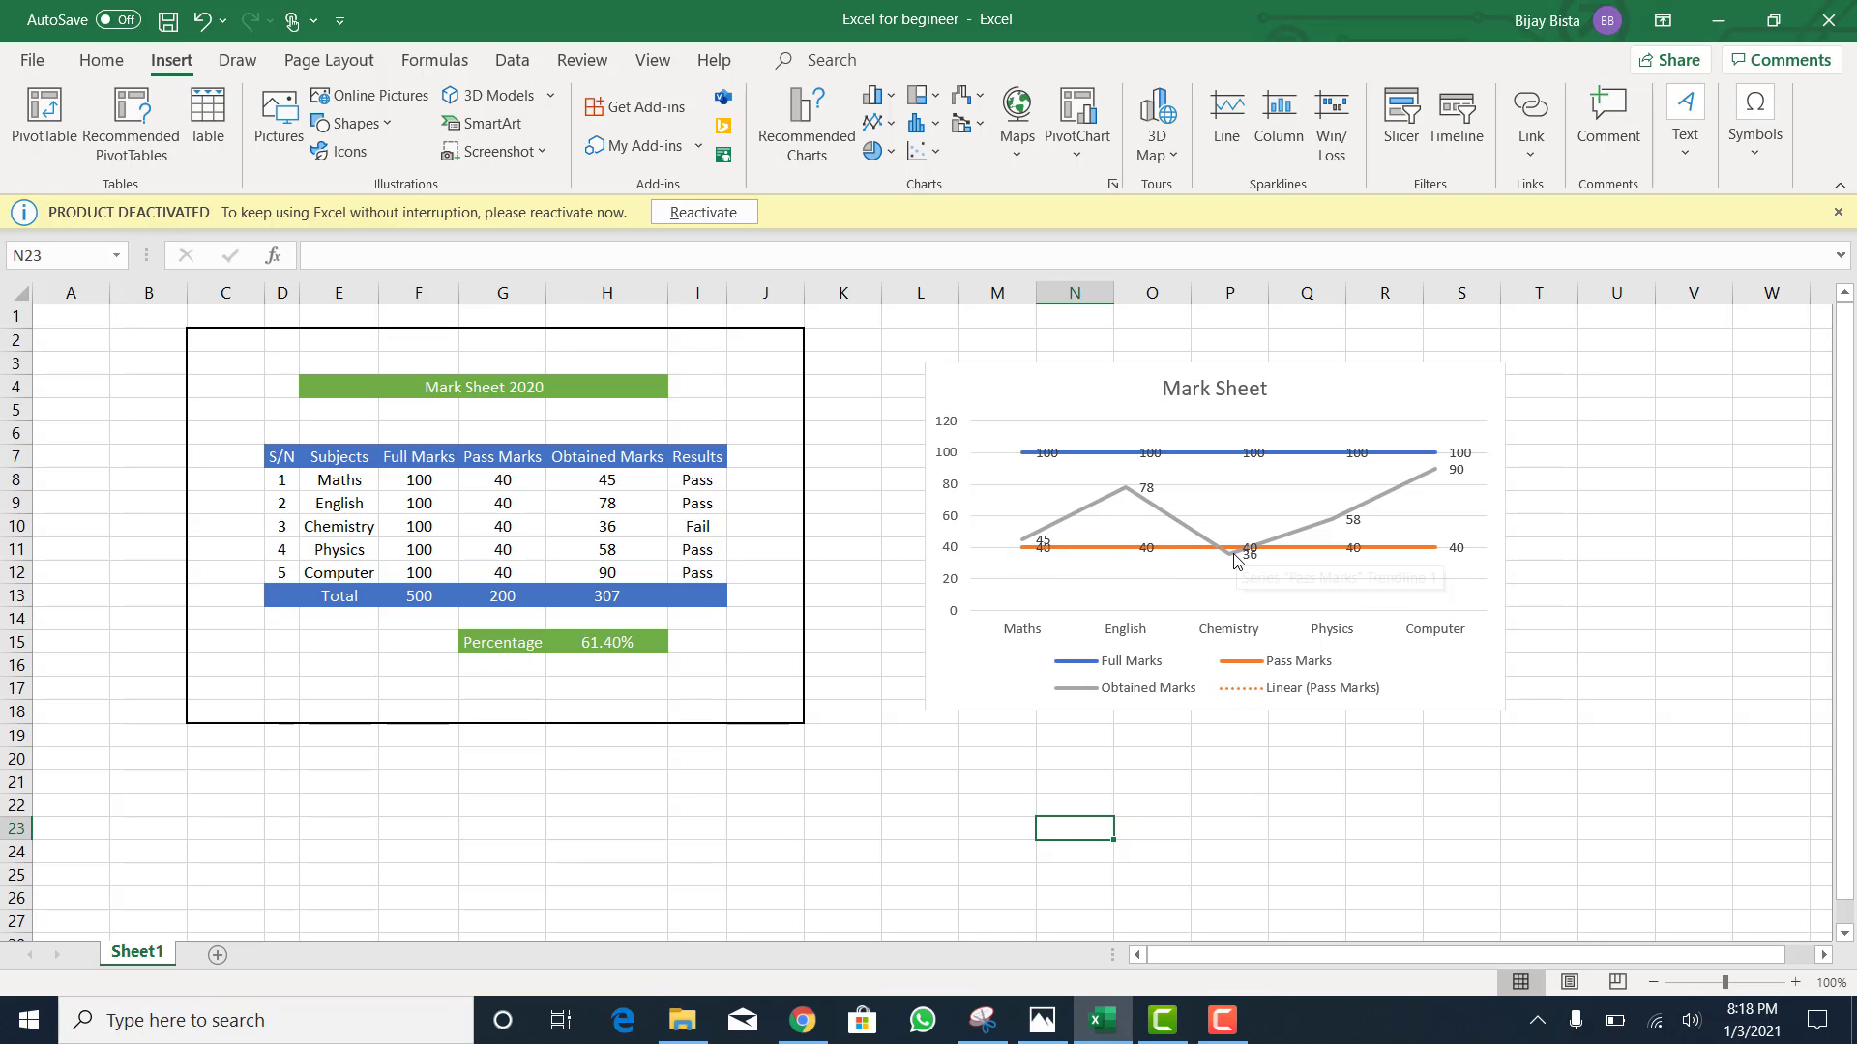
pyautogui.moveTo(1233, 565)
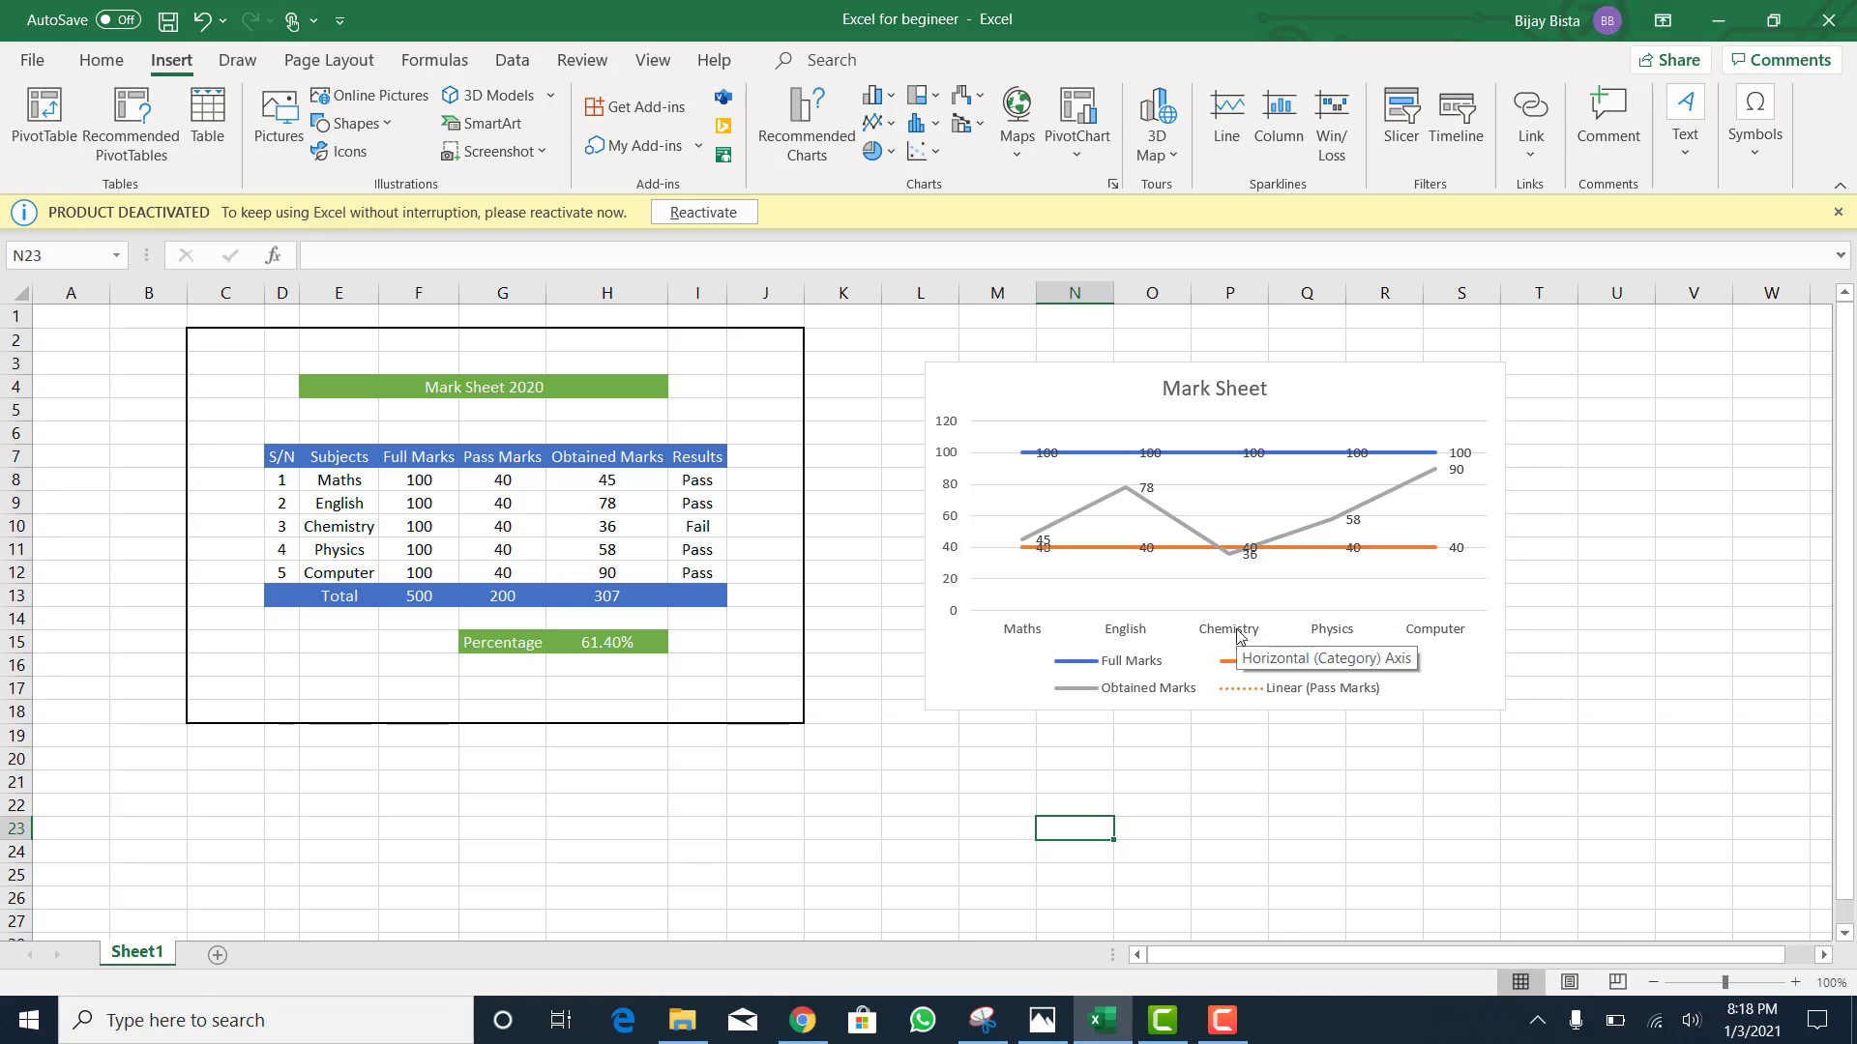
pyautogui.click(1256, 490)
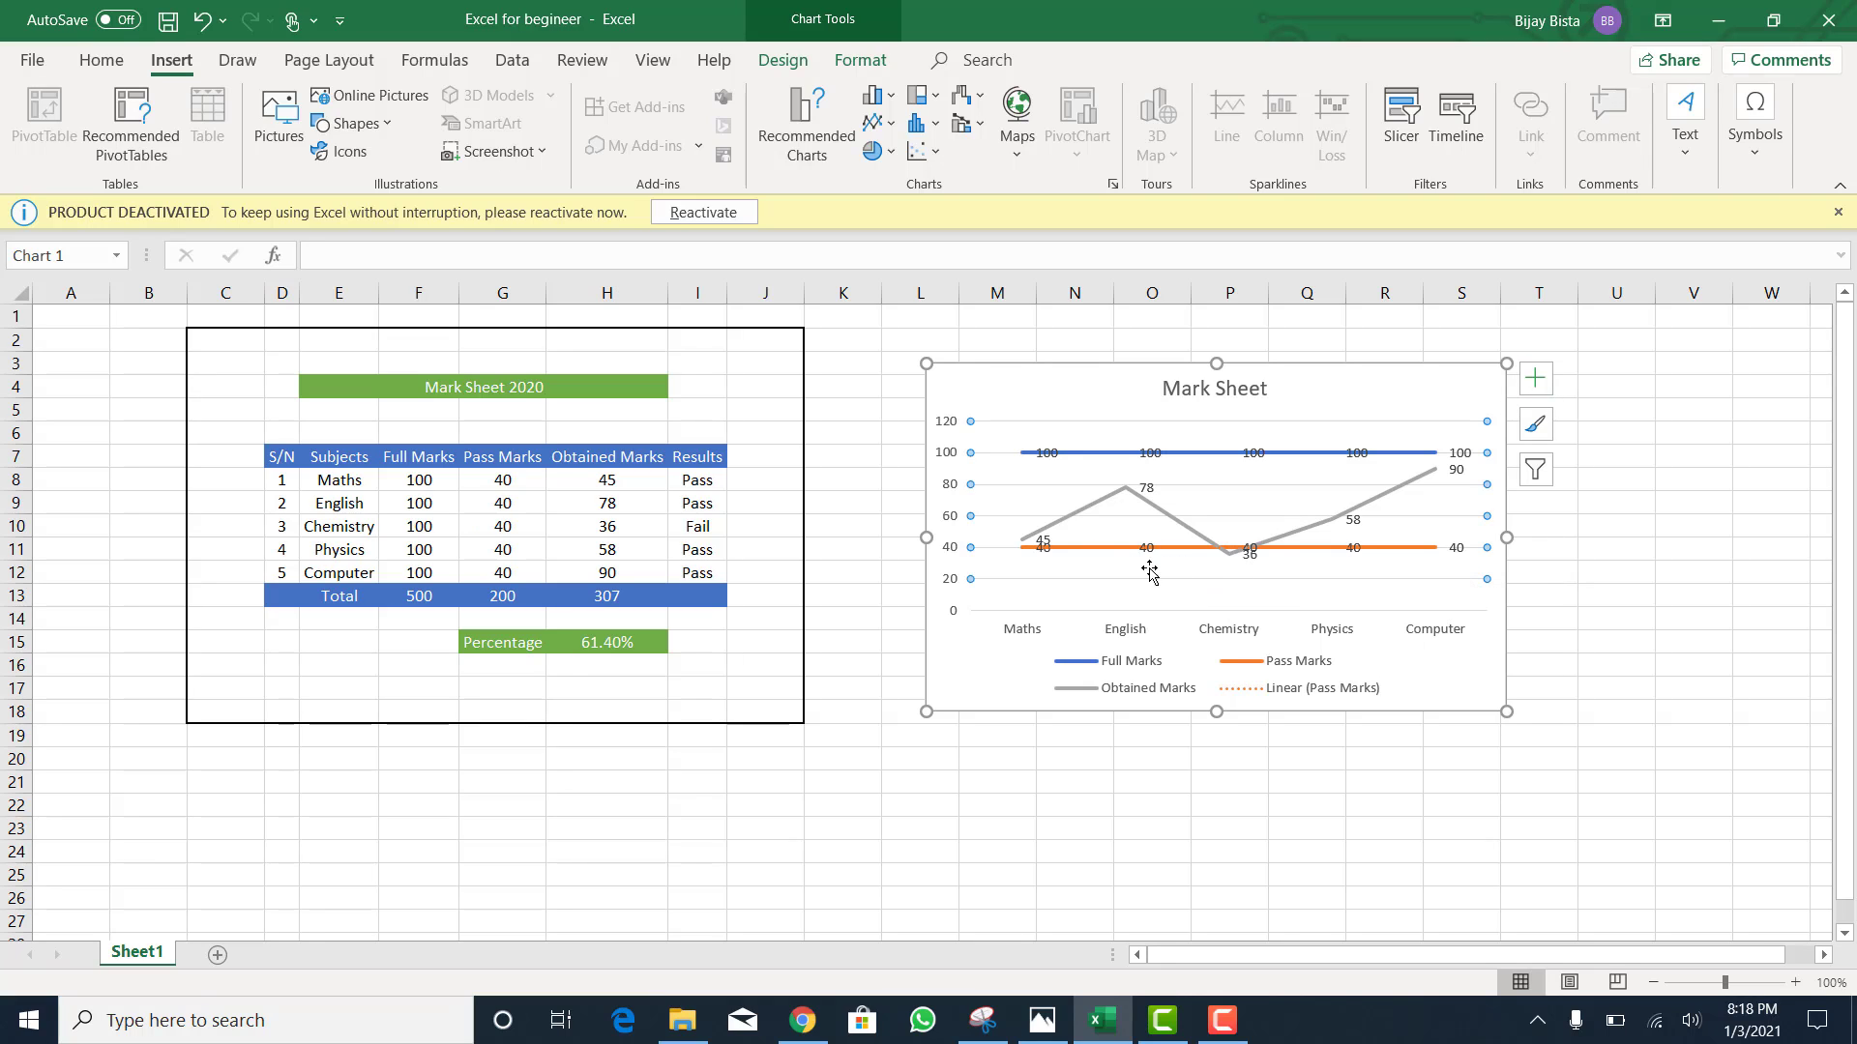
# Step: Remove the data labels from the Mark Sheet line chart
pyautogui.click(1538, 377)
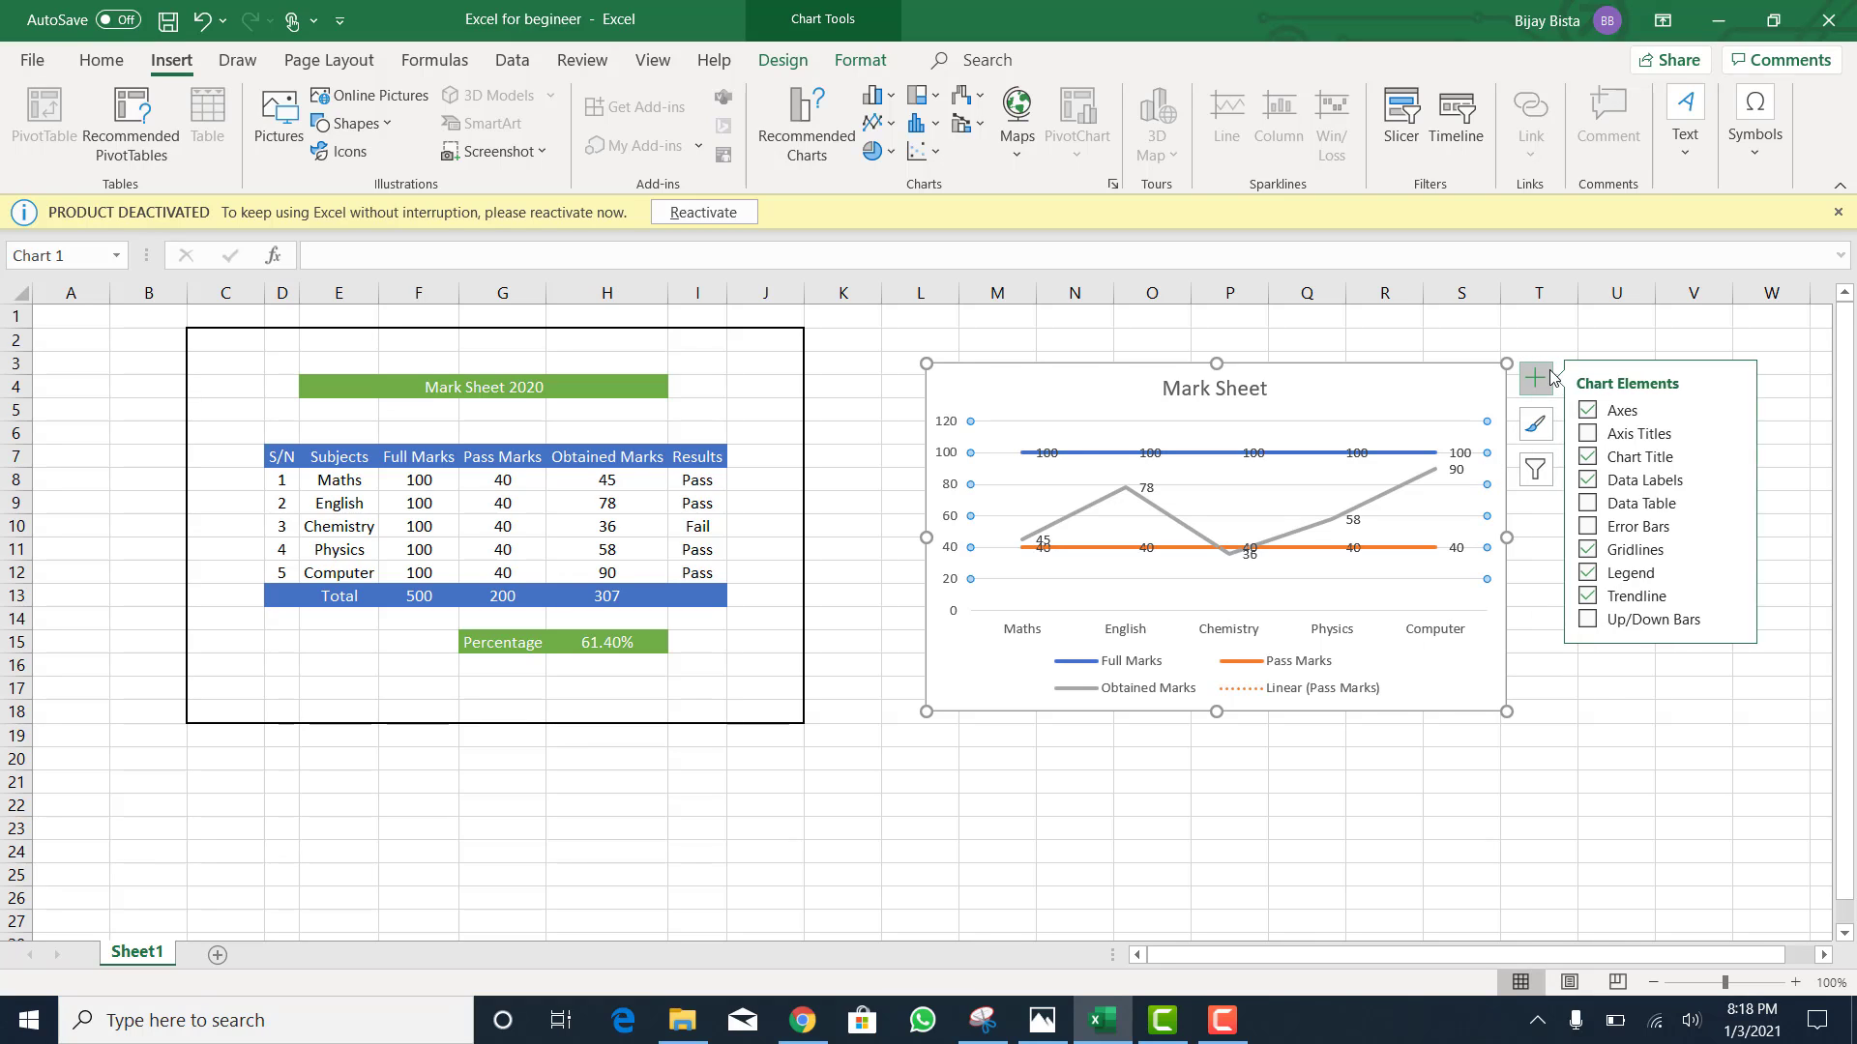
pyautogui.click(1588, 484)
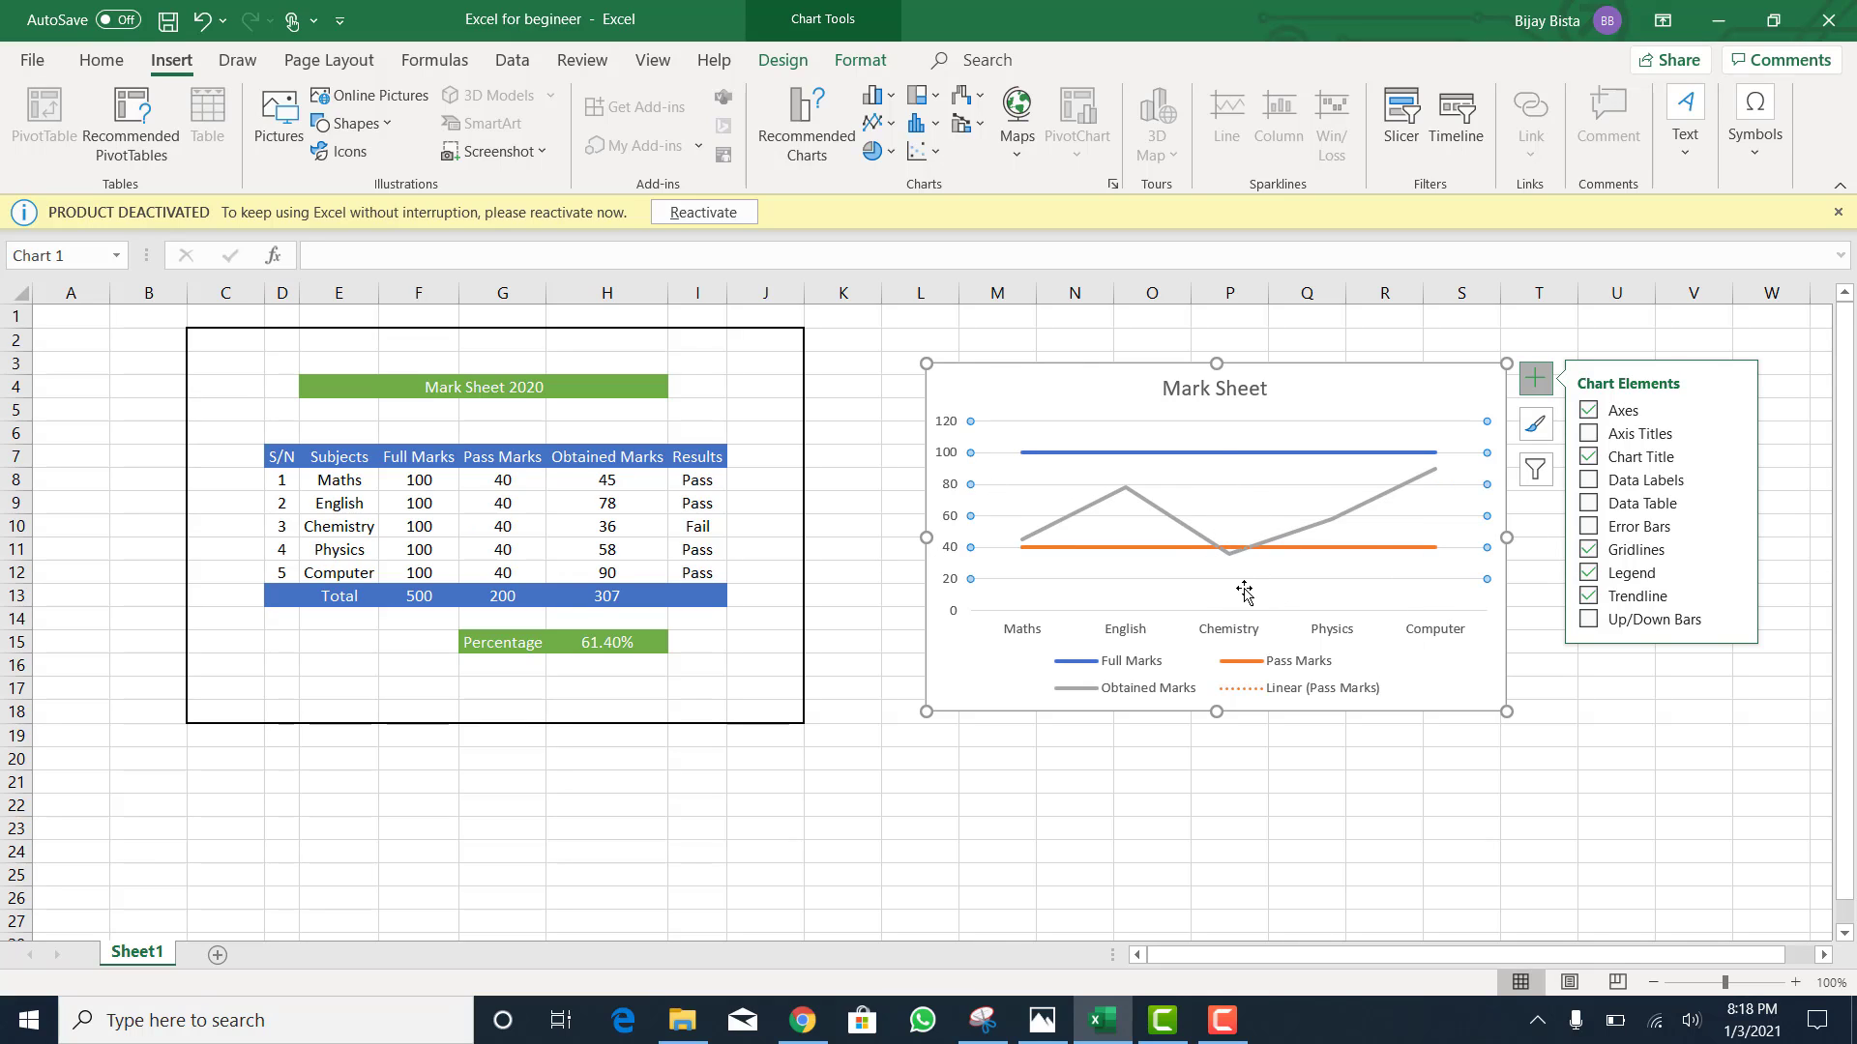
pyautogui.click(1149, 510)
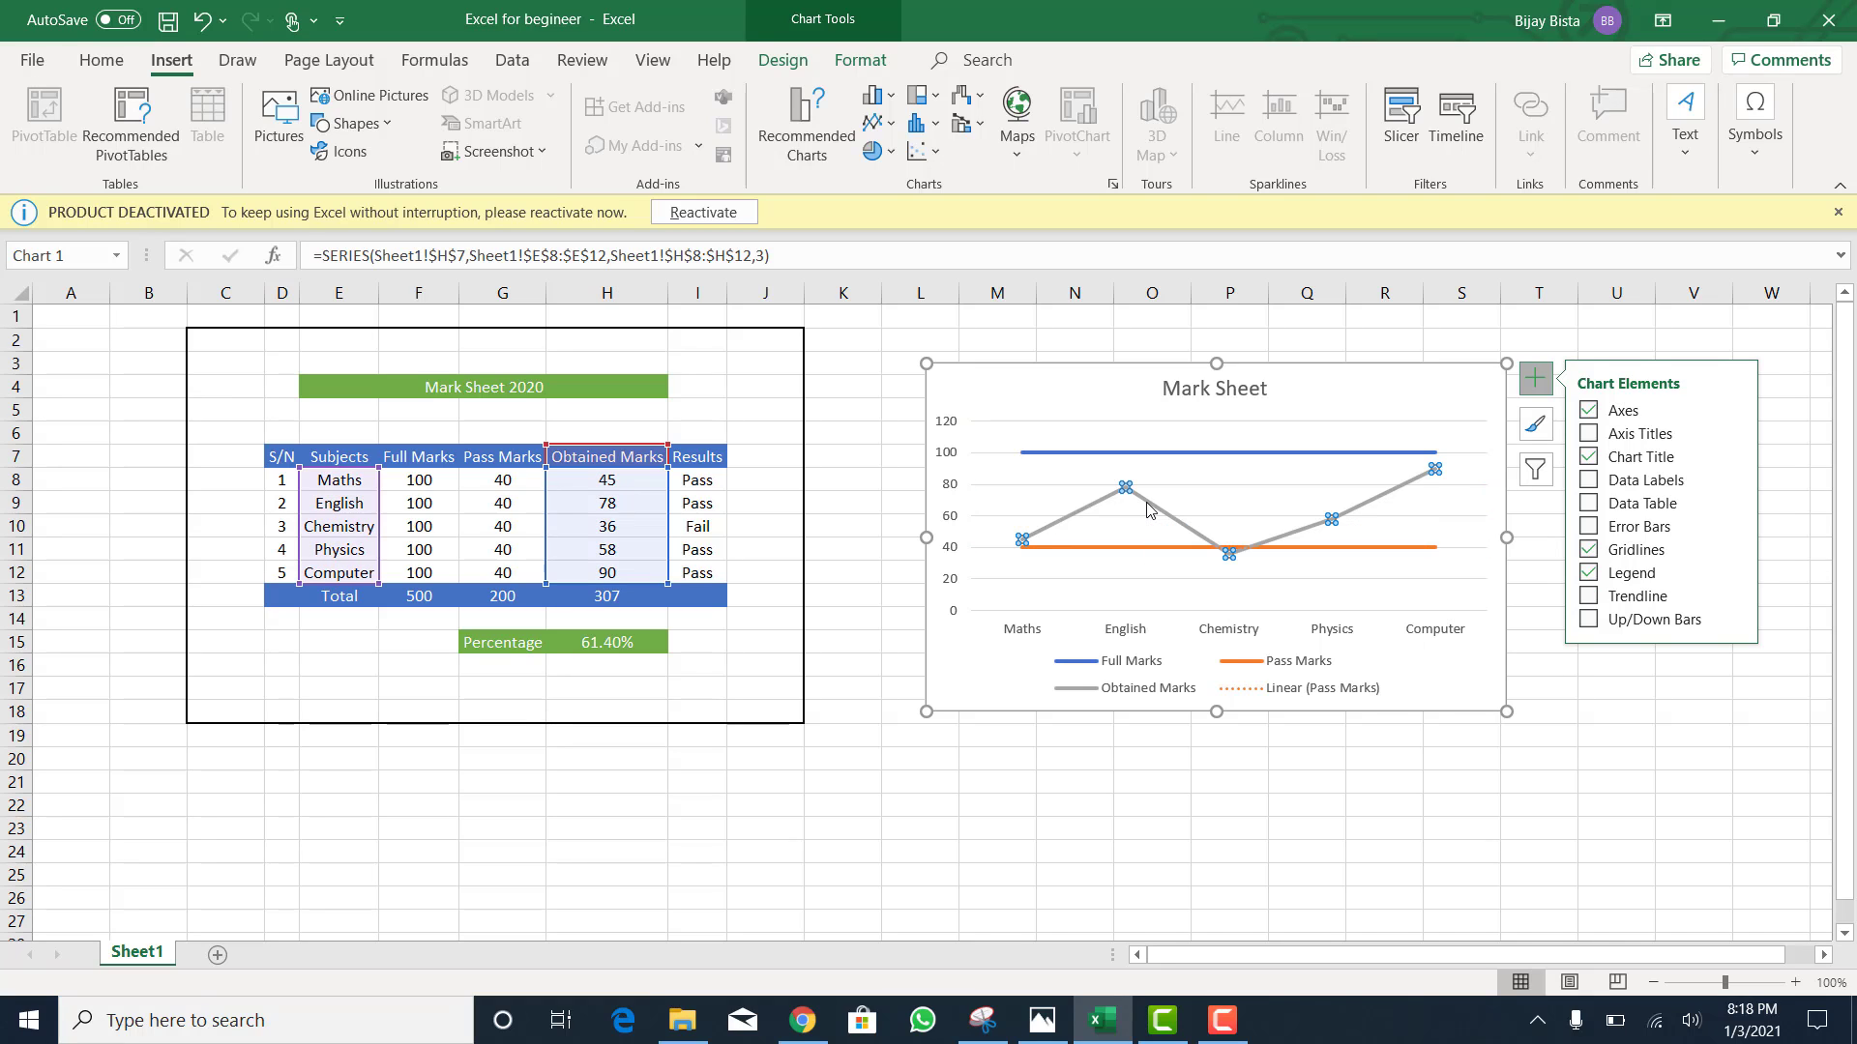
pyautogui.click(1586, 442)
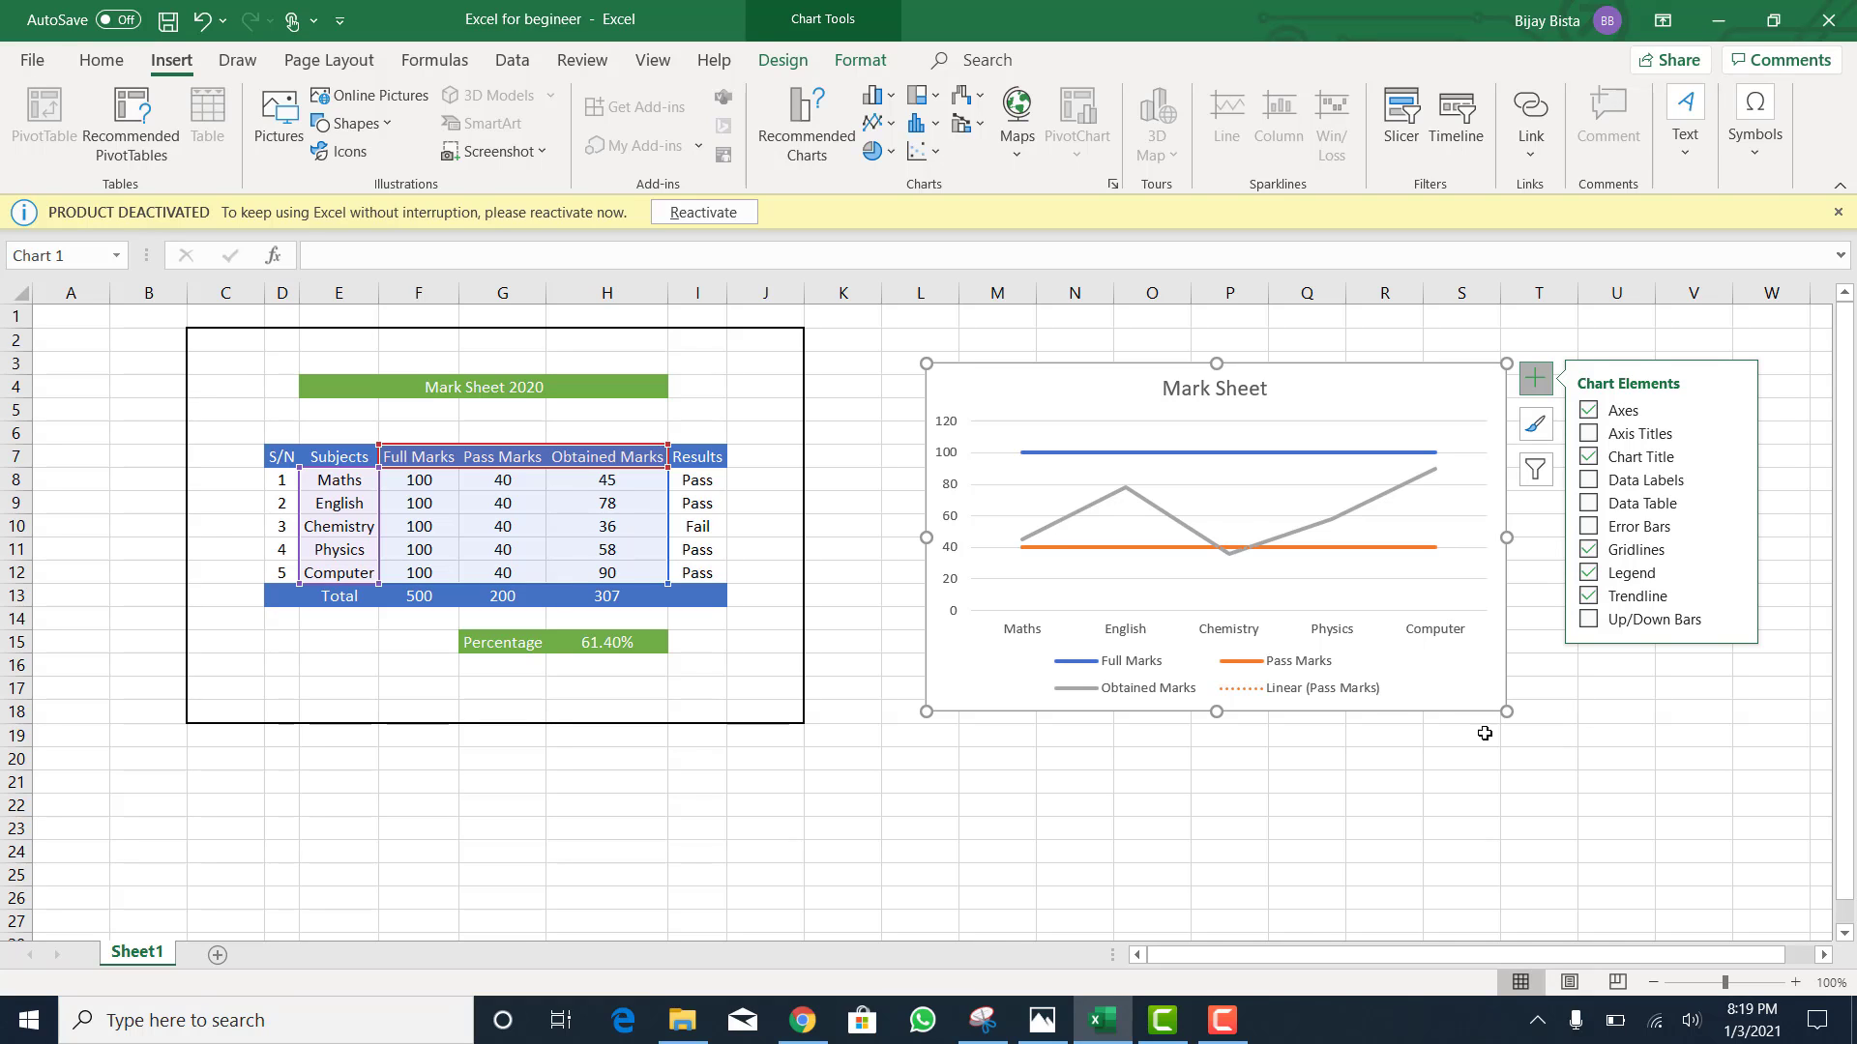
pyautogui.click(1393, 866)
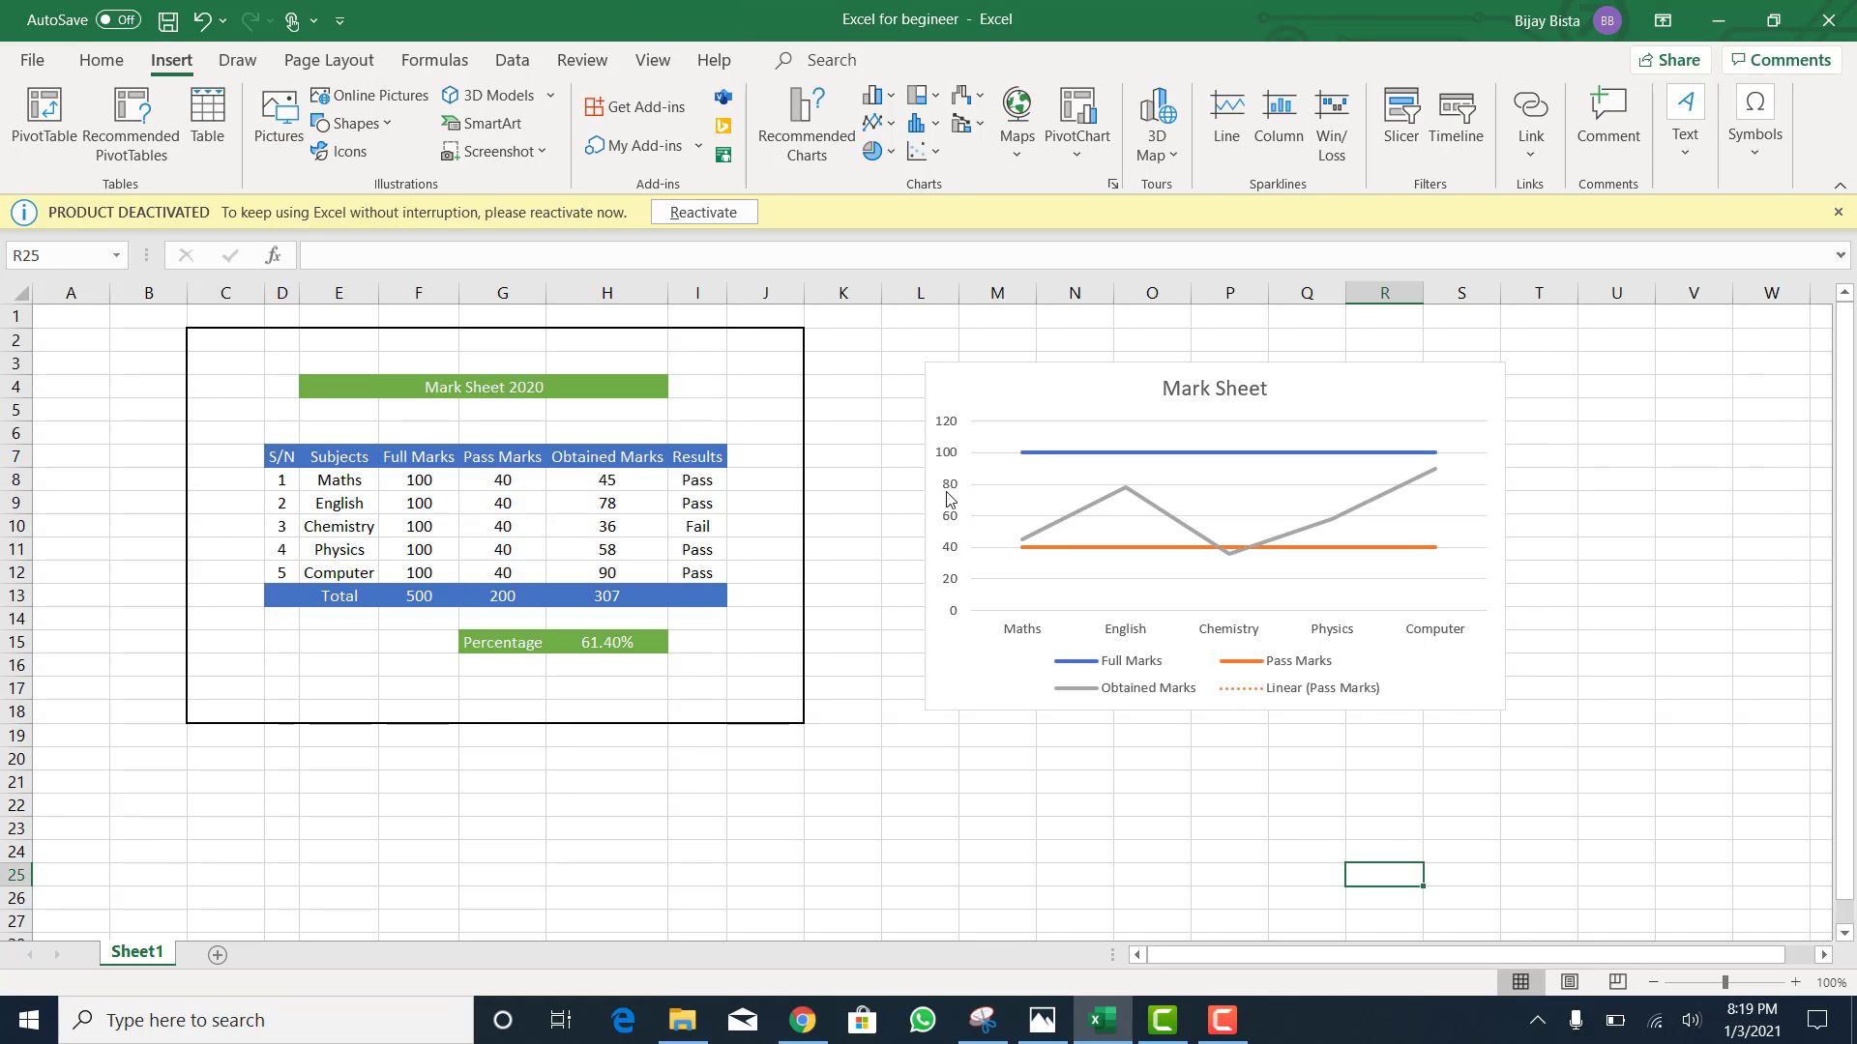
# Step: Change the Mark Sheet line chart to a standard 2-D Pie chart after previewing the 3-D Pie variant
pyautogui.click(1006, 489)
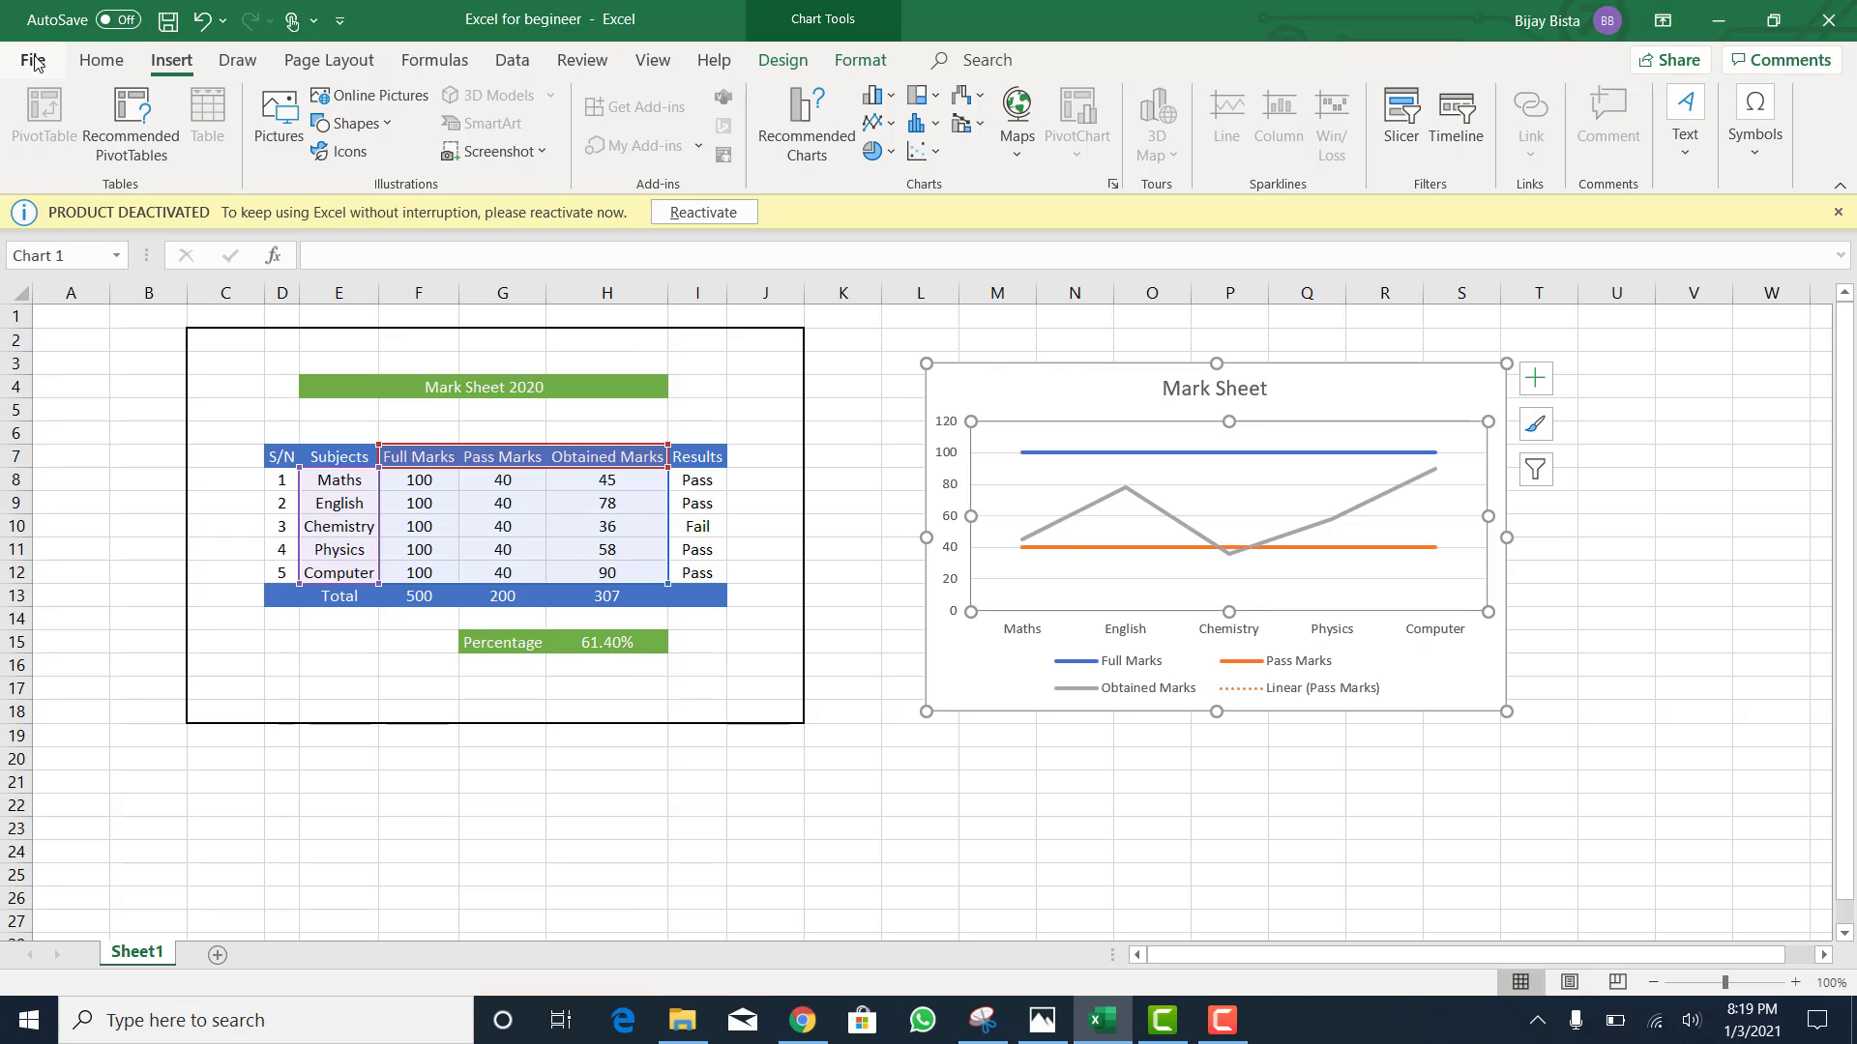
pyautogui.click(799, 143)
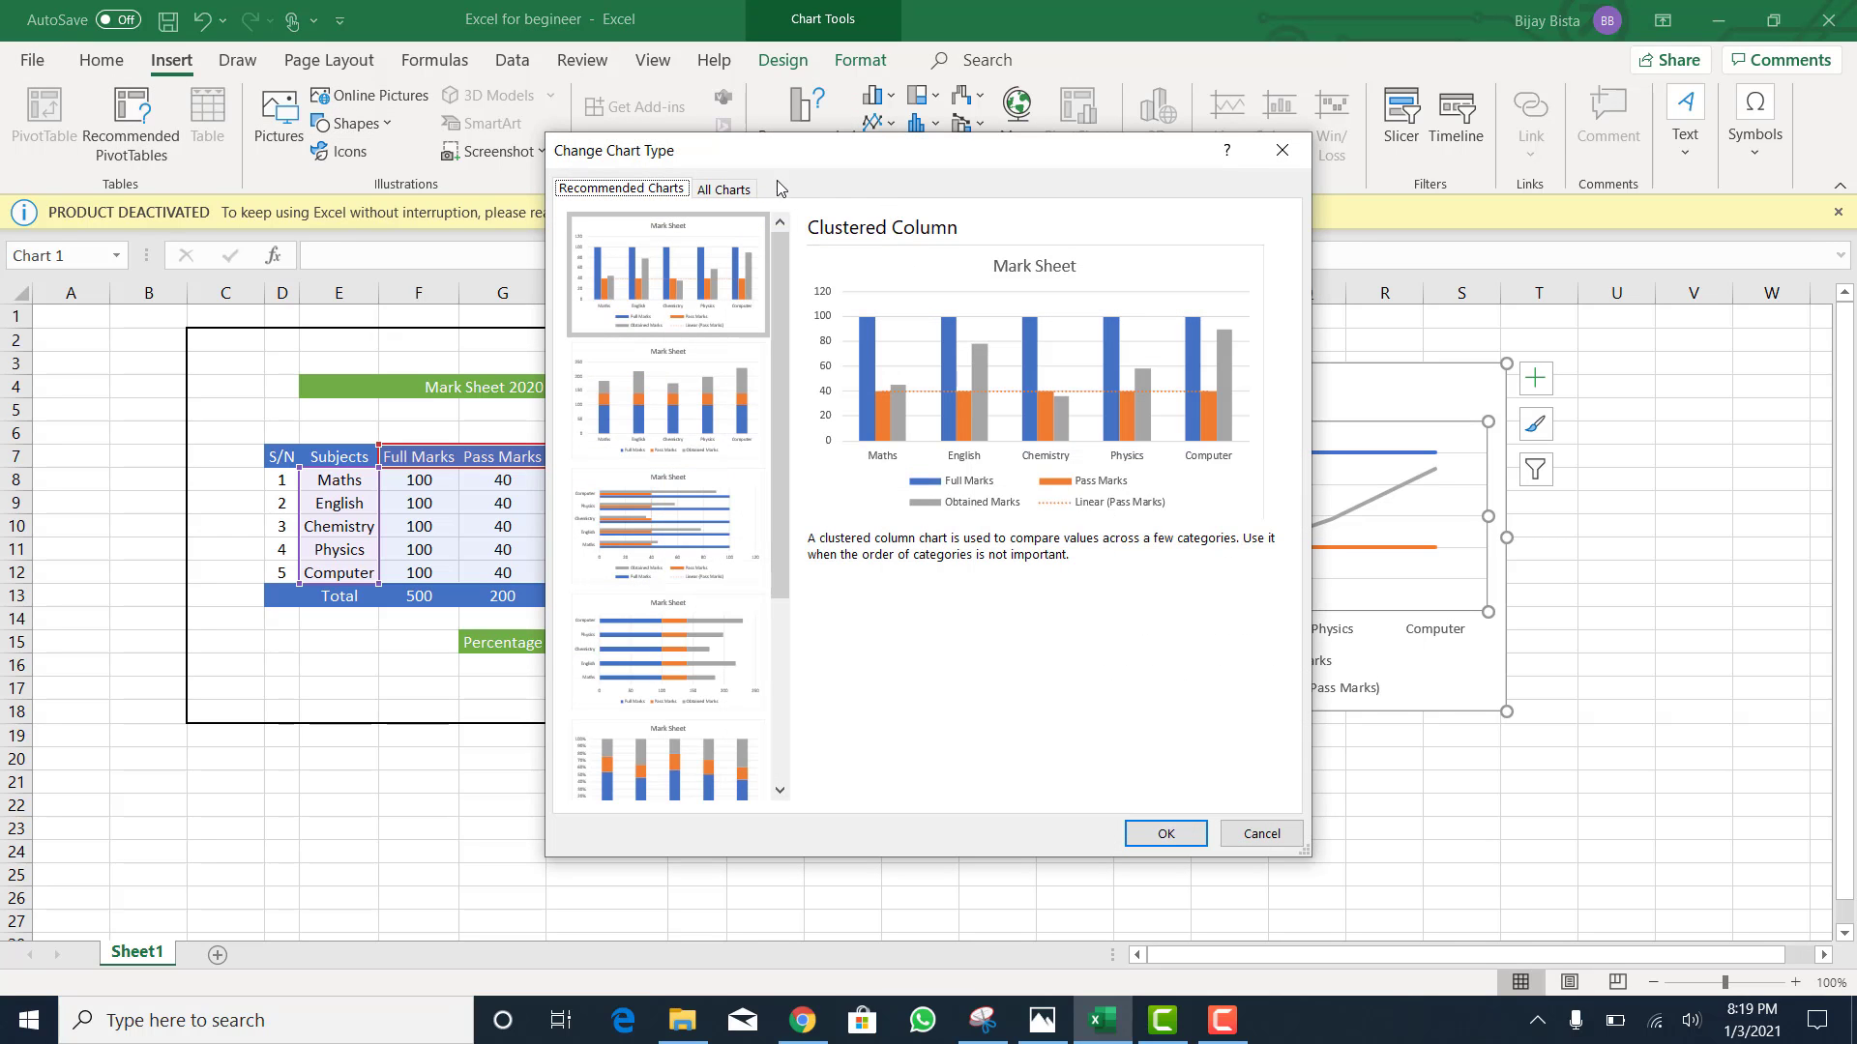
pyautogui.click(724, 189)
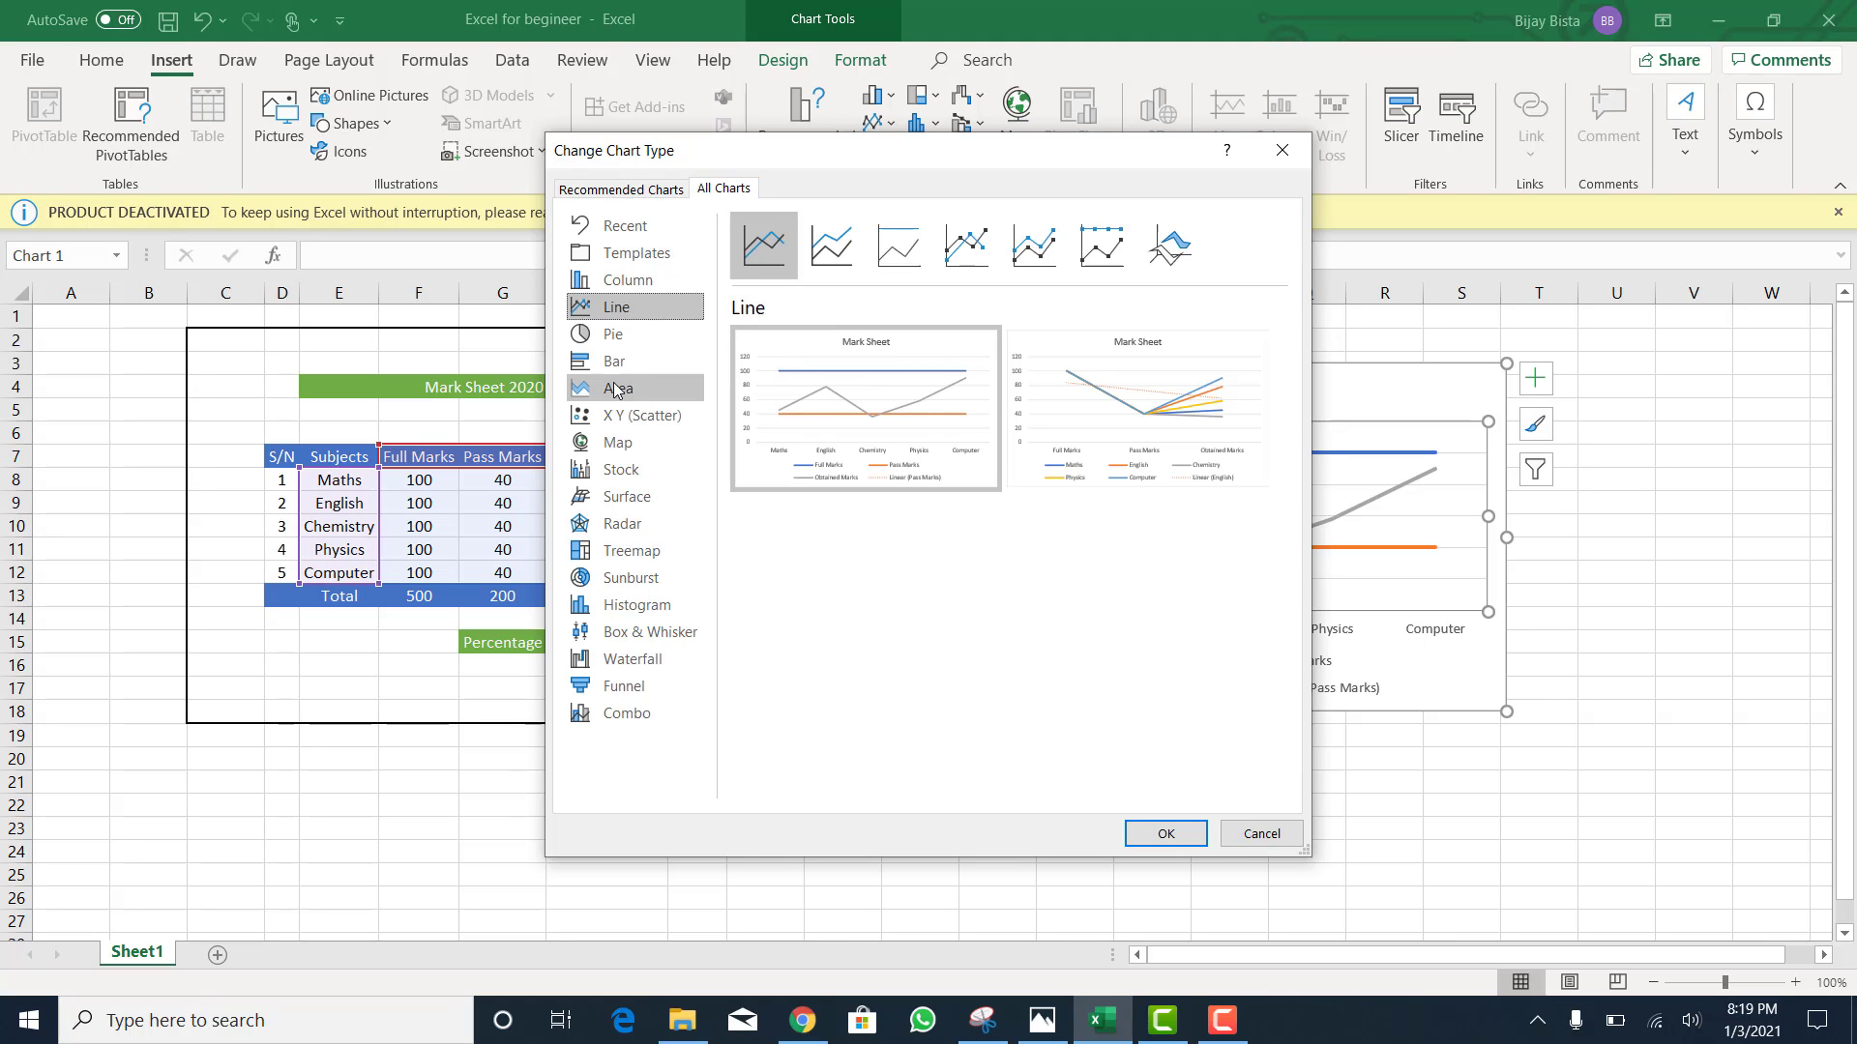
pyautogui.click(608, 344)
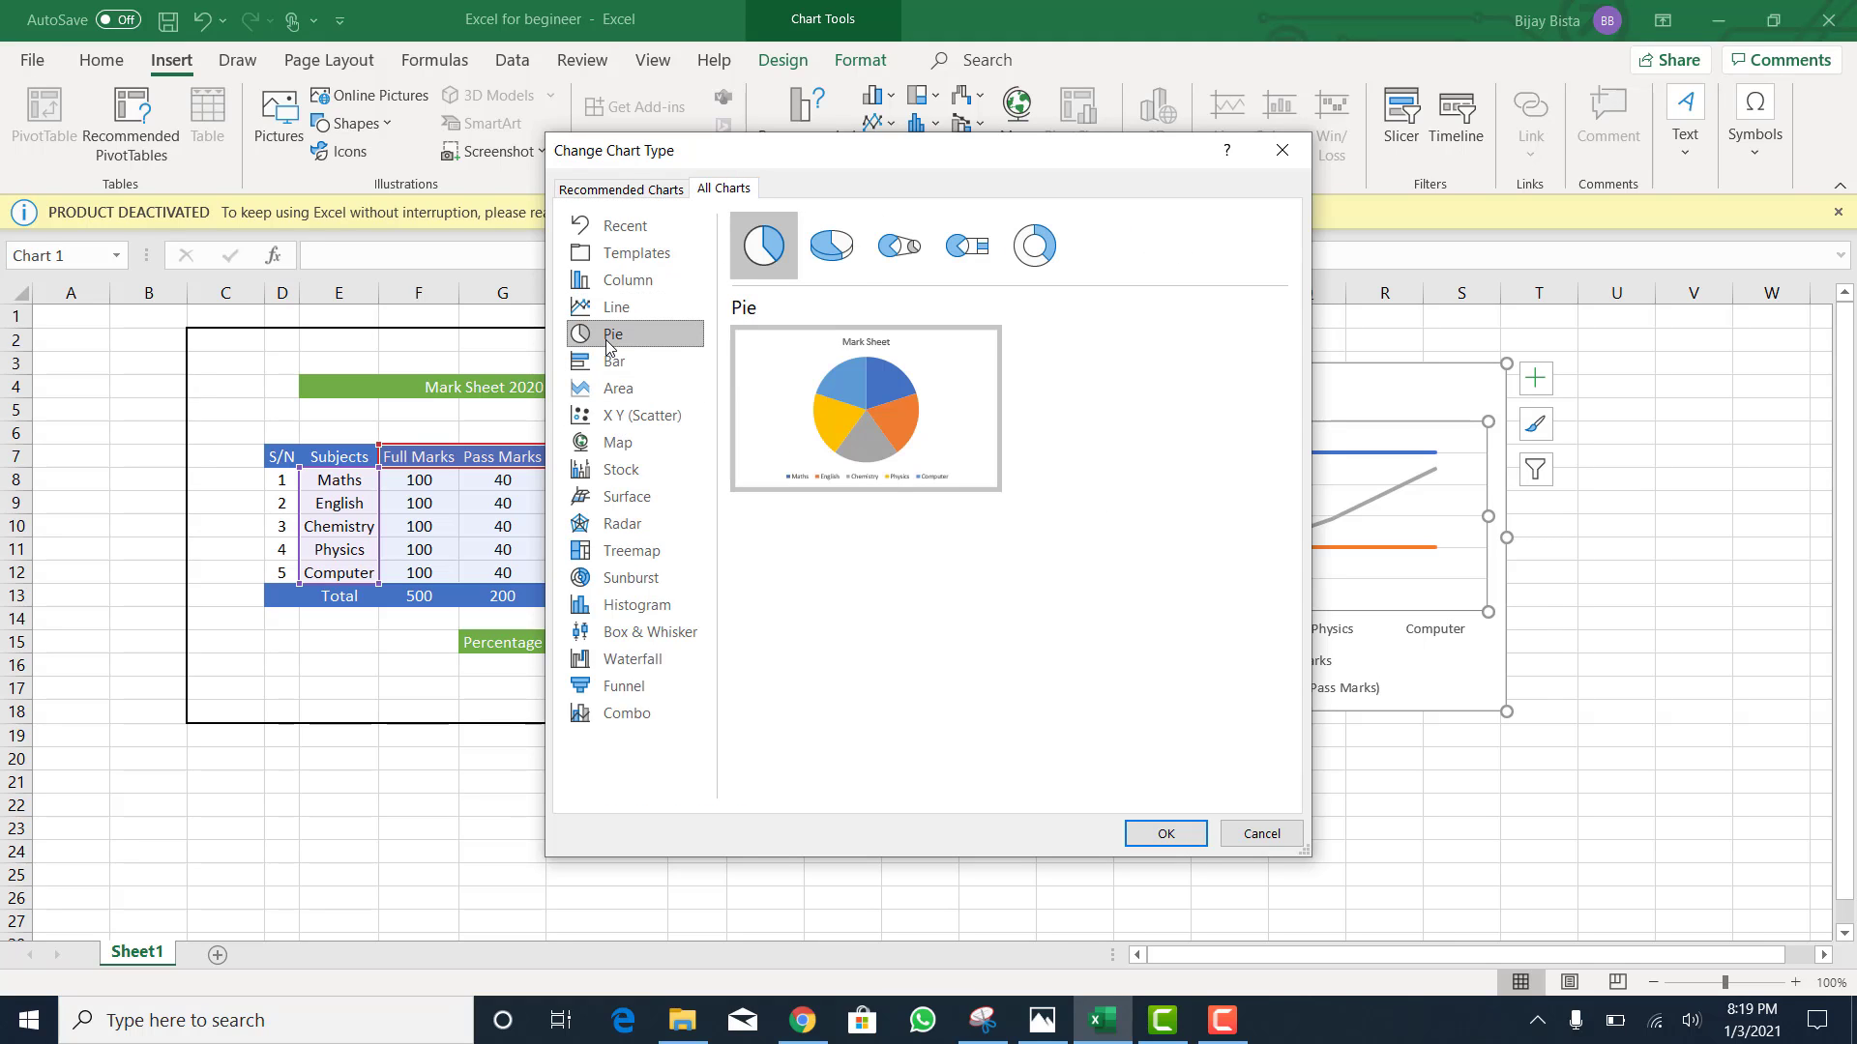
pyautogui.click(827, 256)
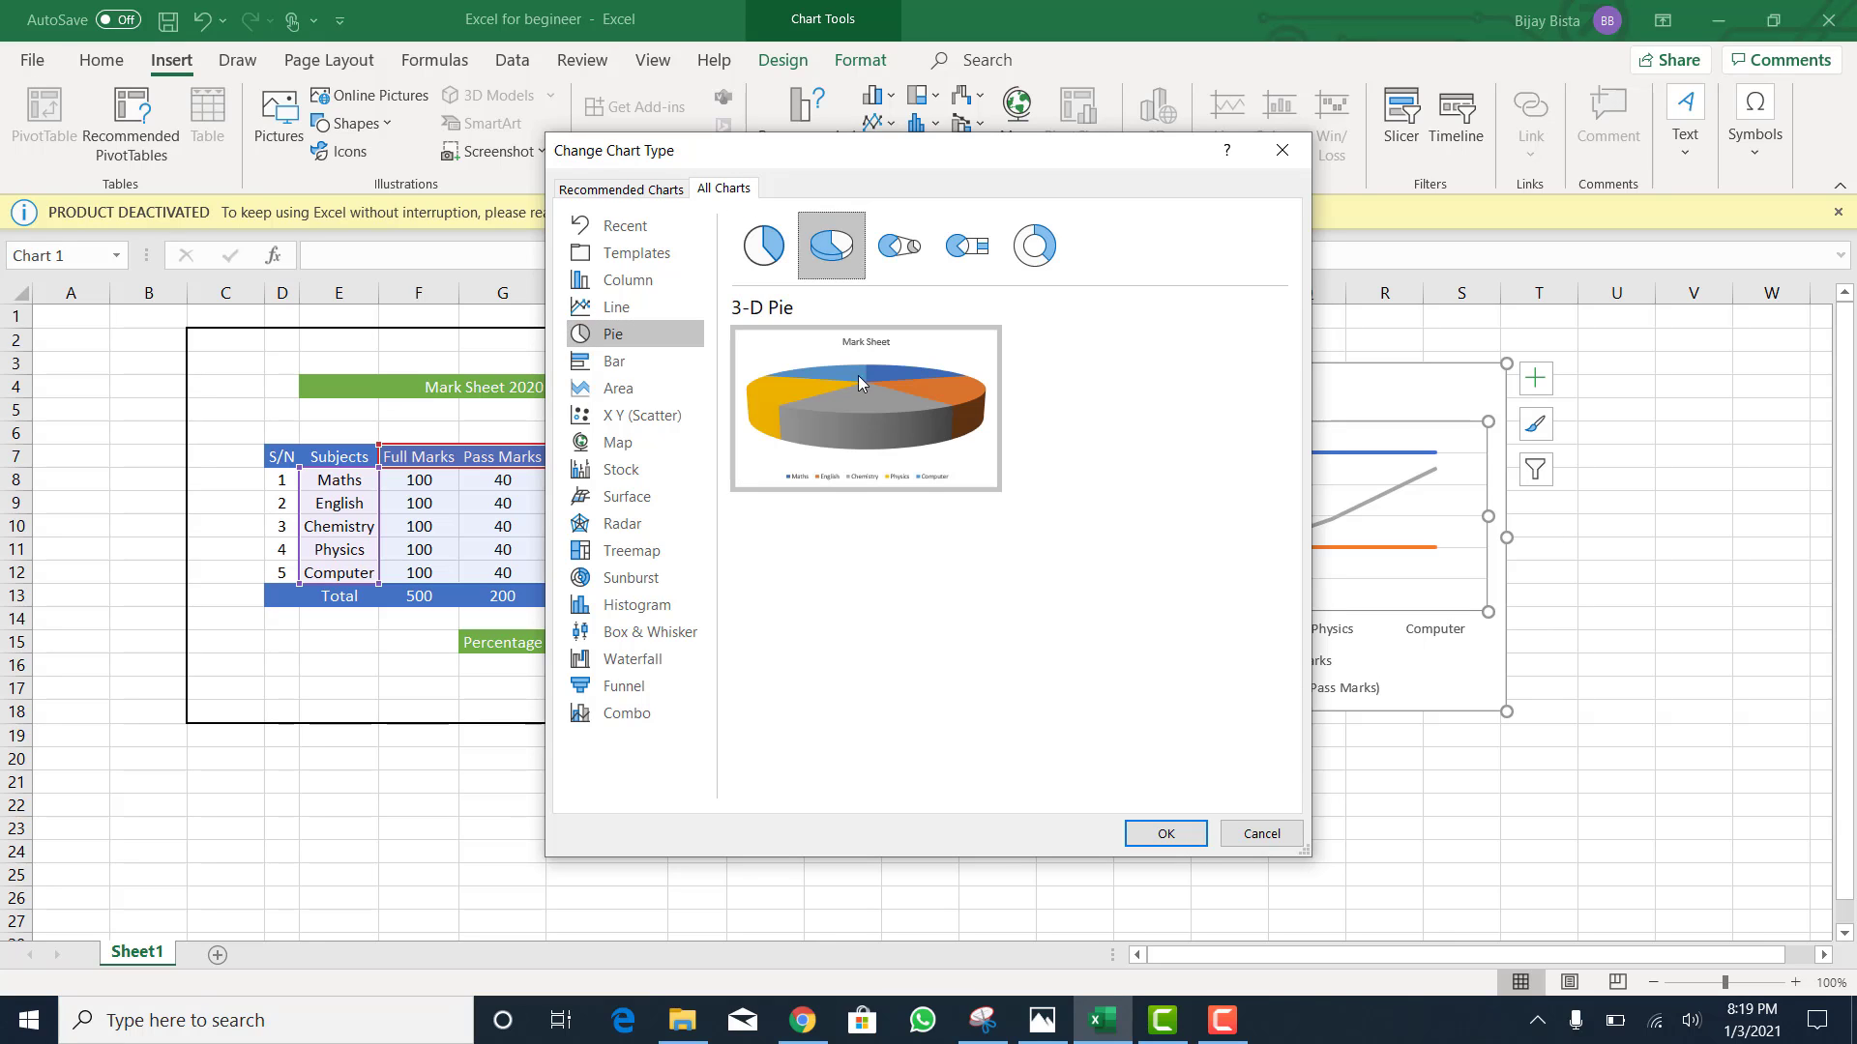
pyautogui.click(764, 250)
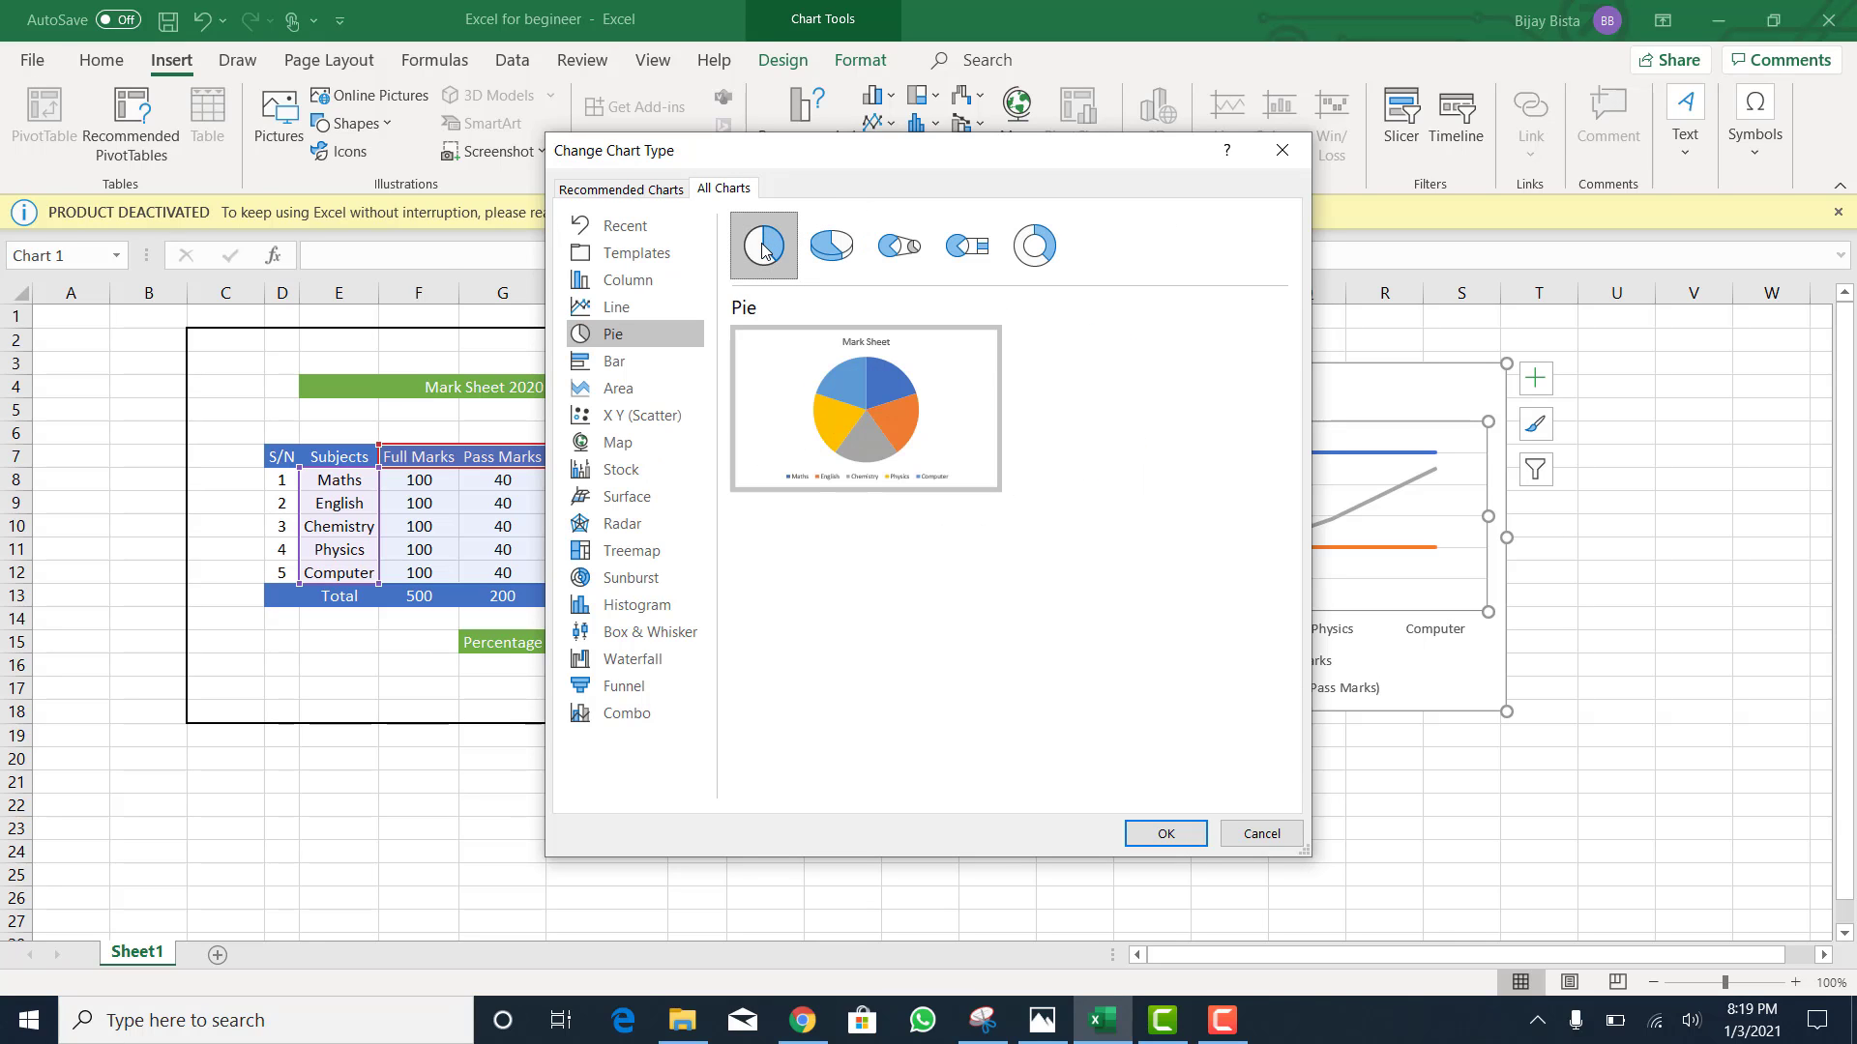
pyautogui.moveTo(871, 406)
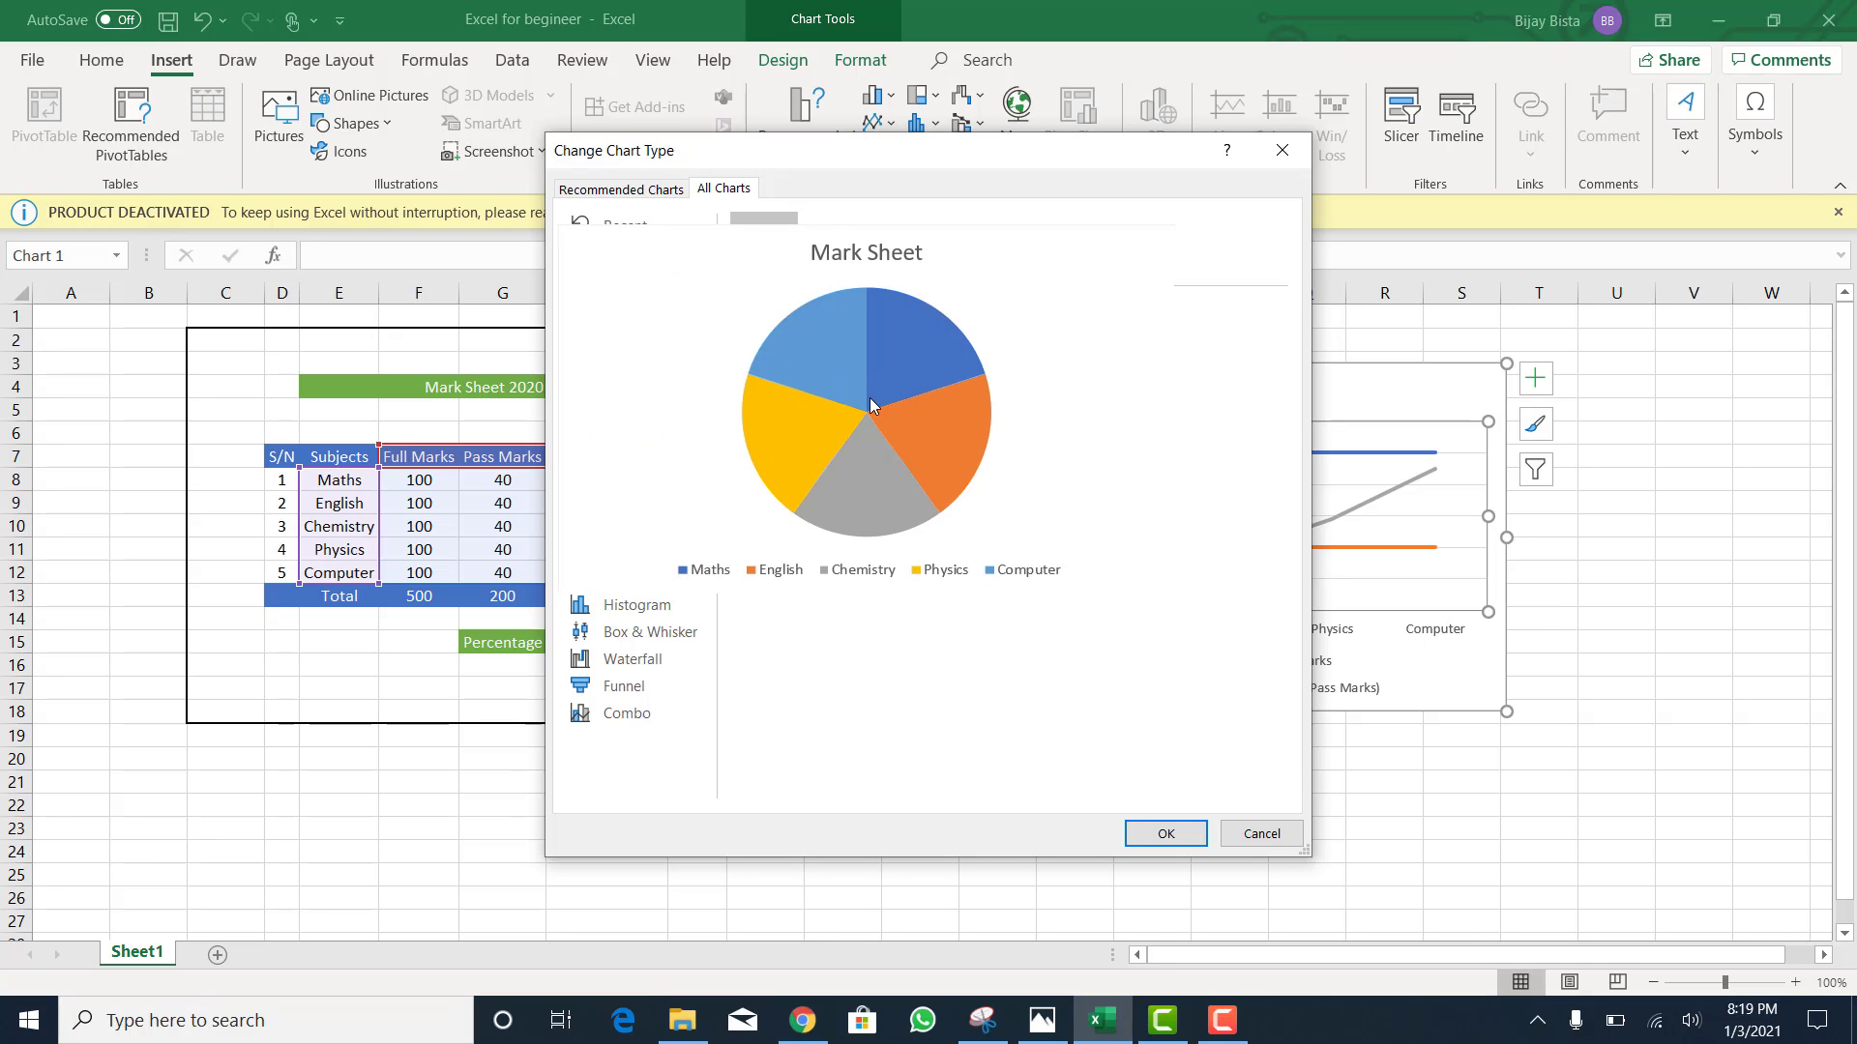
pyautogui.click(1167, 838)
pyautogui.click(1315, 849)
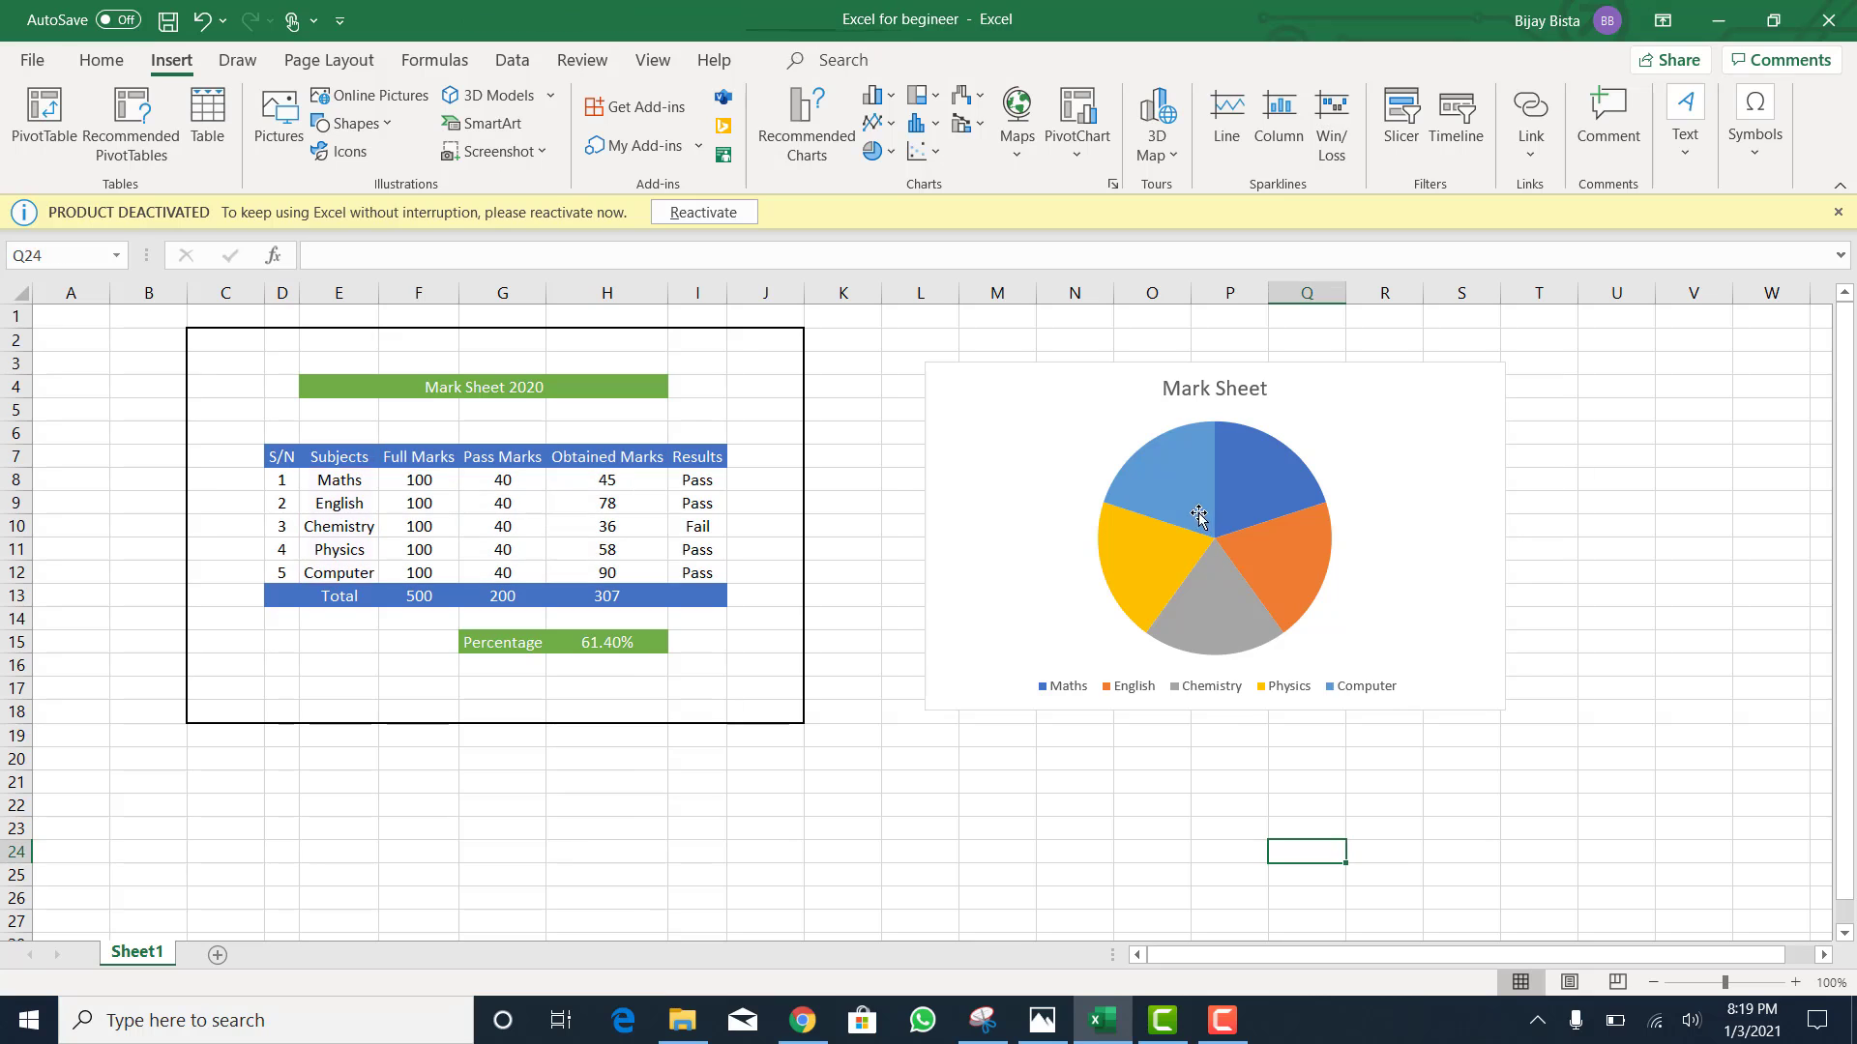
# Step: Add data labels to the slices of the Full Marks pie chart
pyautogui.click(1286, 538)
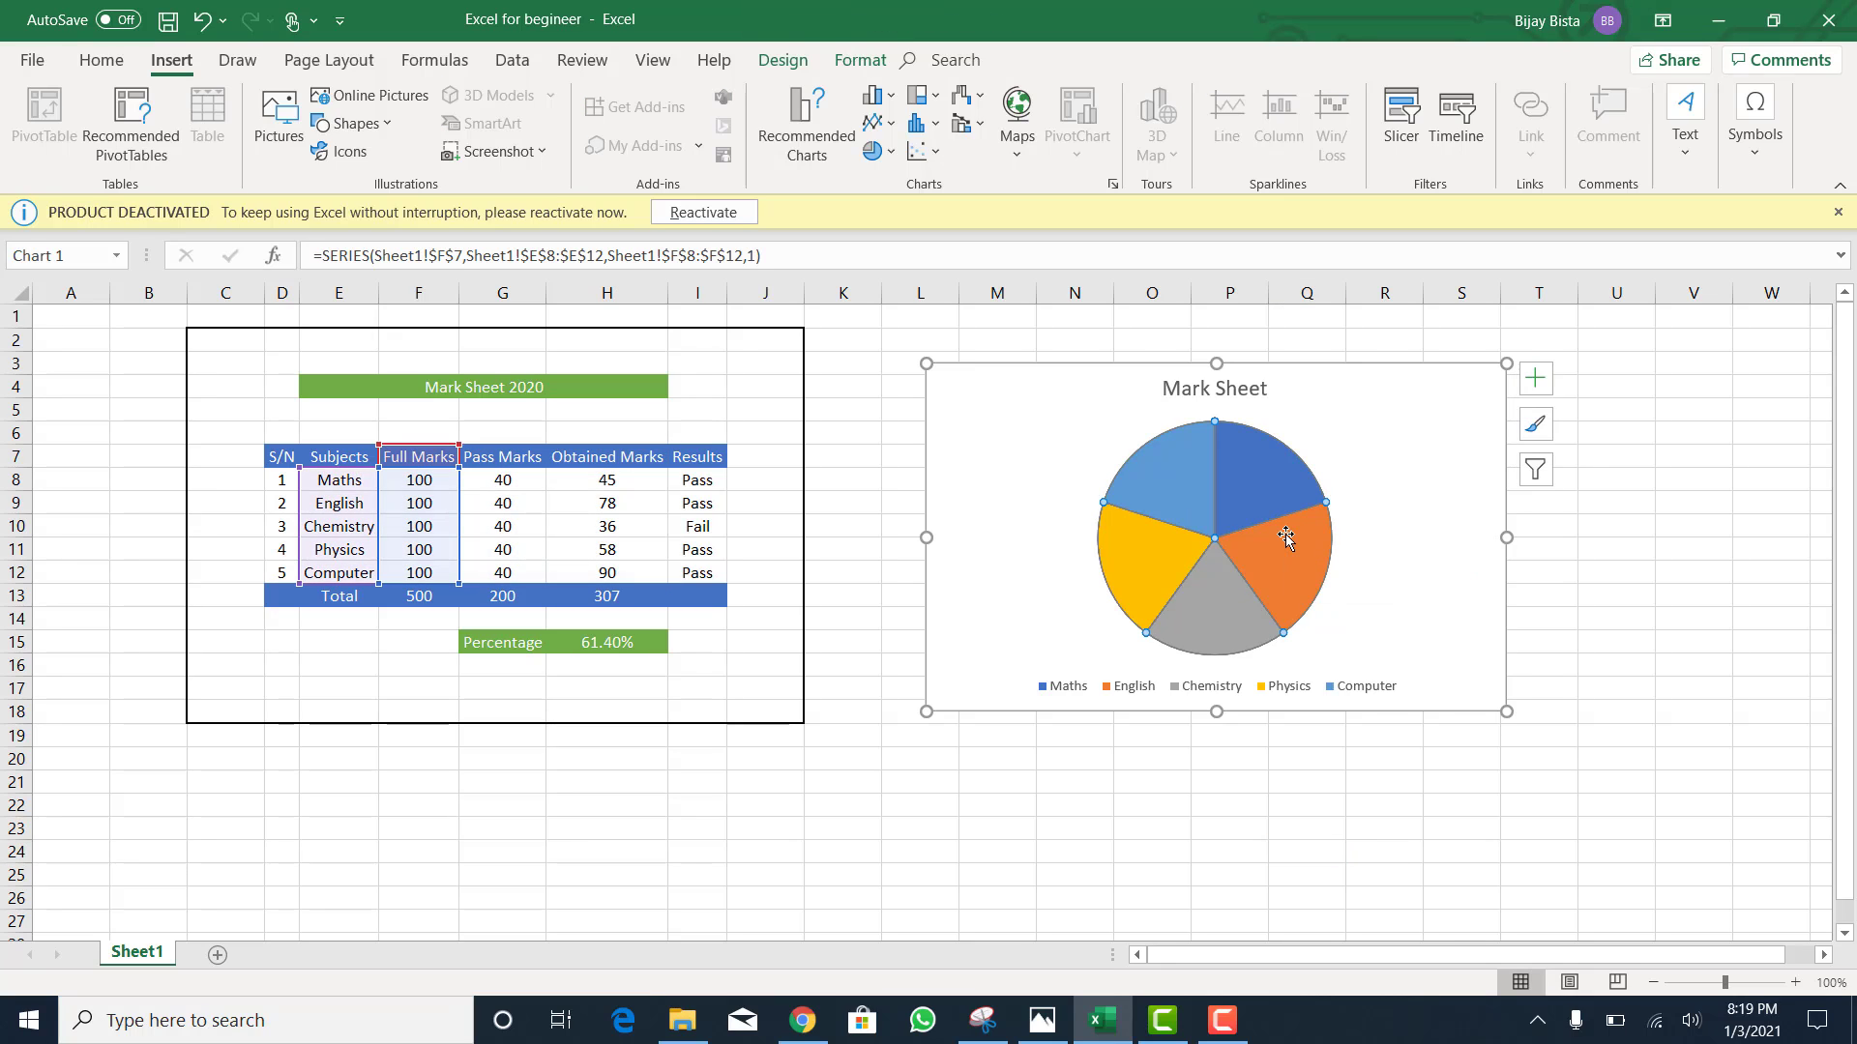
pyautogui.click(1537, 379)
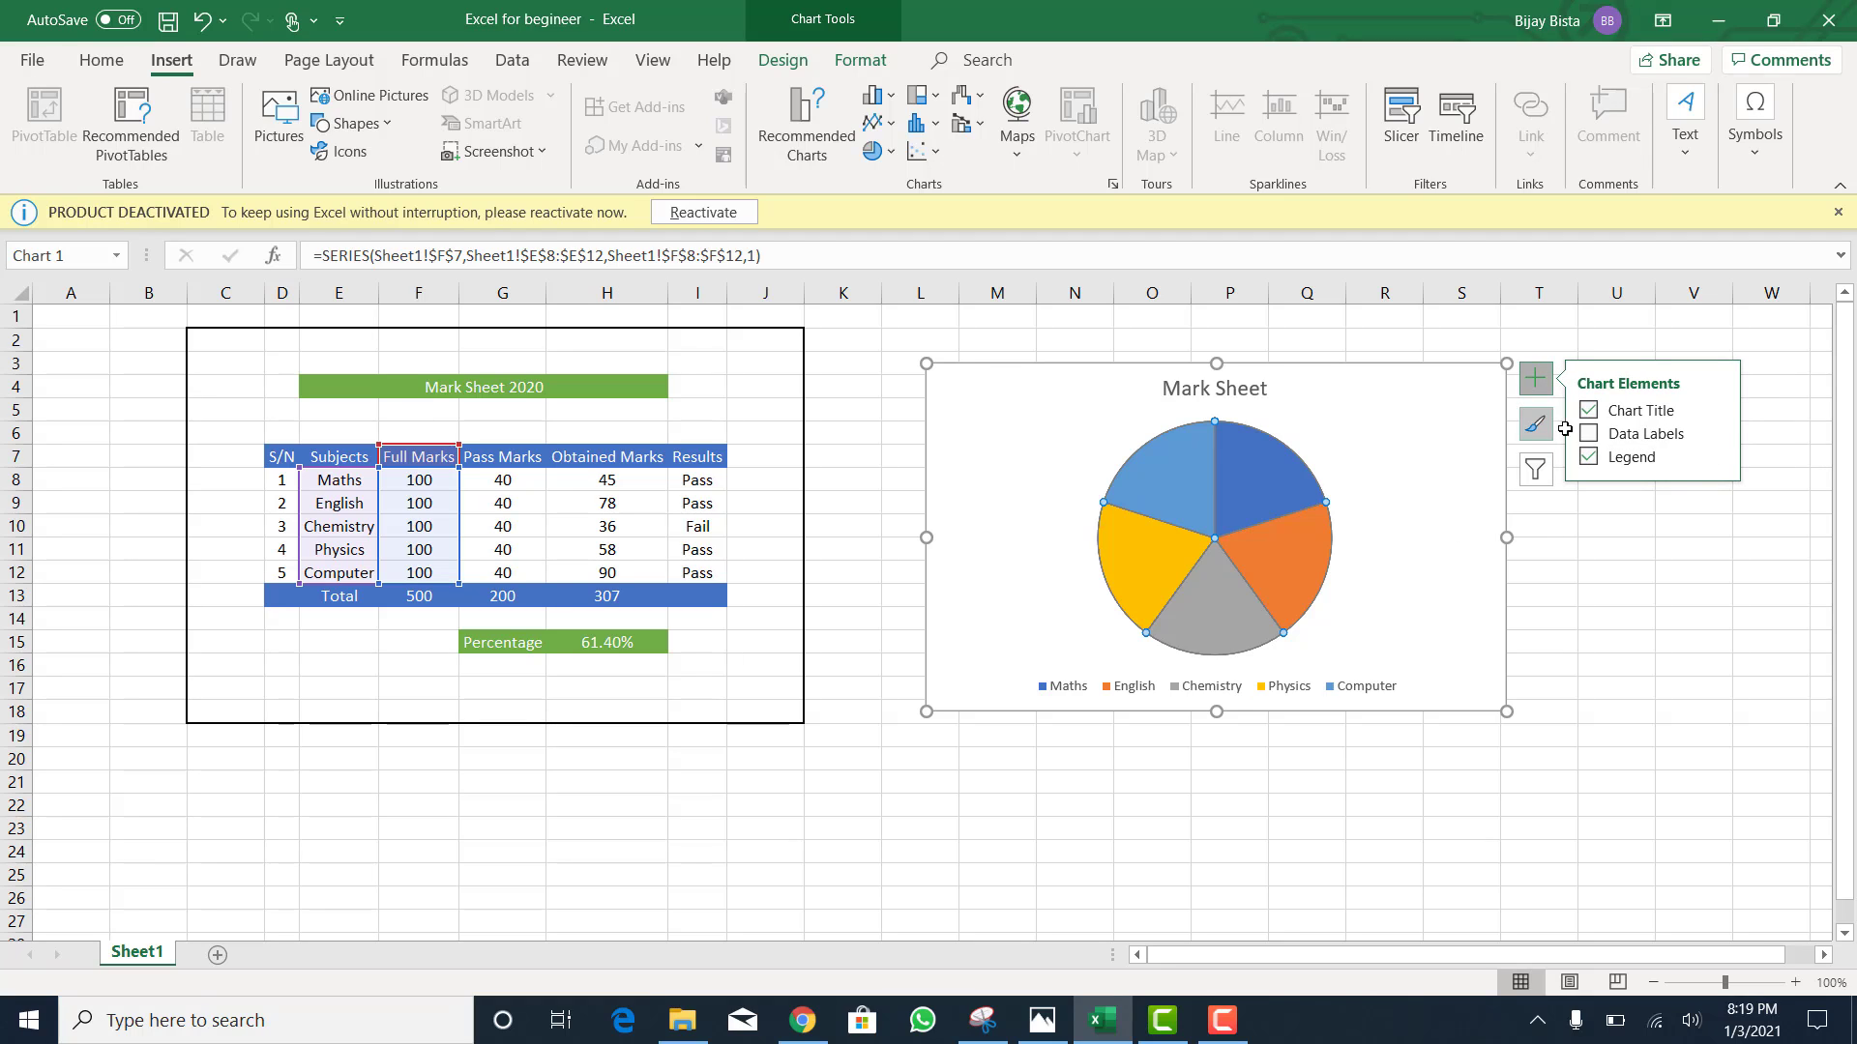
pyautogui.click(1702, 432)
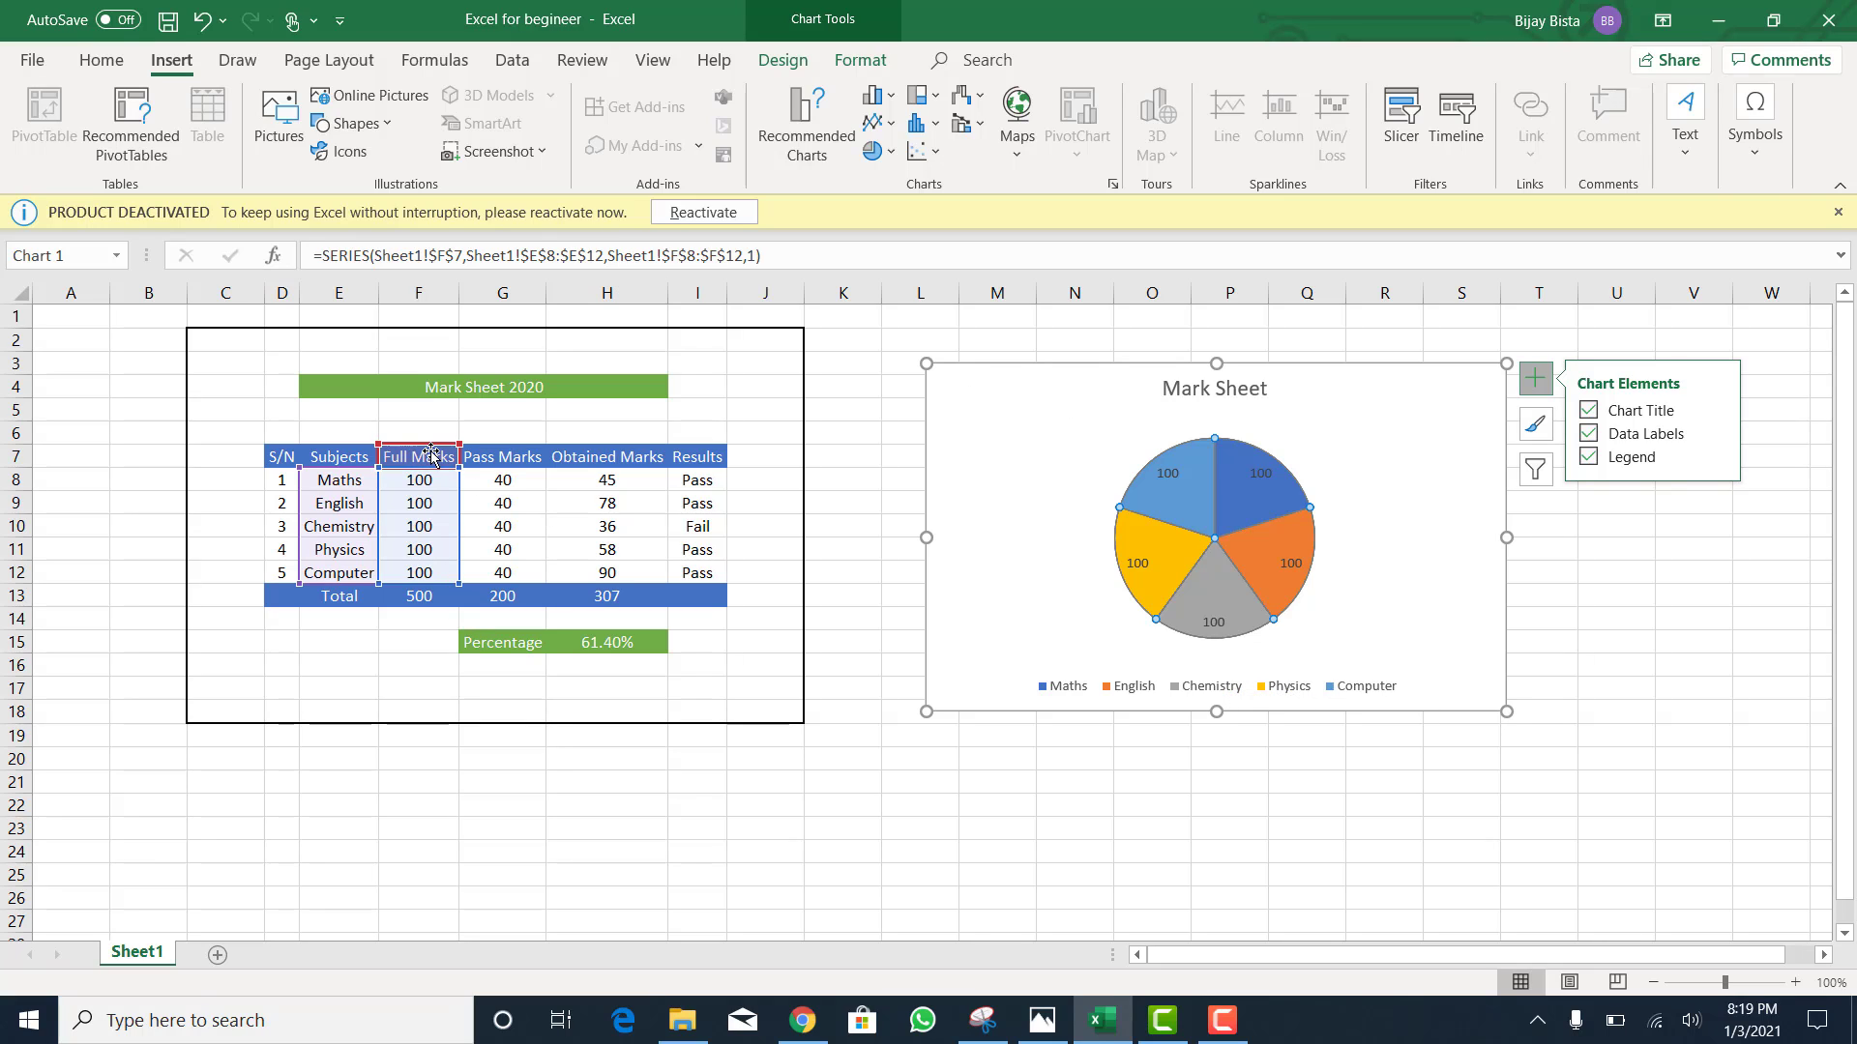
# Step: Point the pie chart's series name and values to the Pass Marks column, G7 and G8:G12, and add data labels
pyautogui.moveTo(471, 444); pyautogui.dragTo(513, 465)
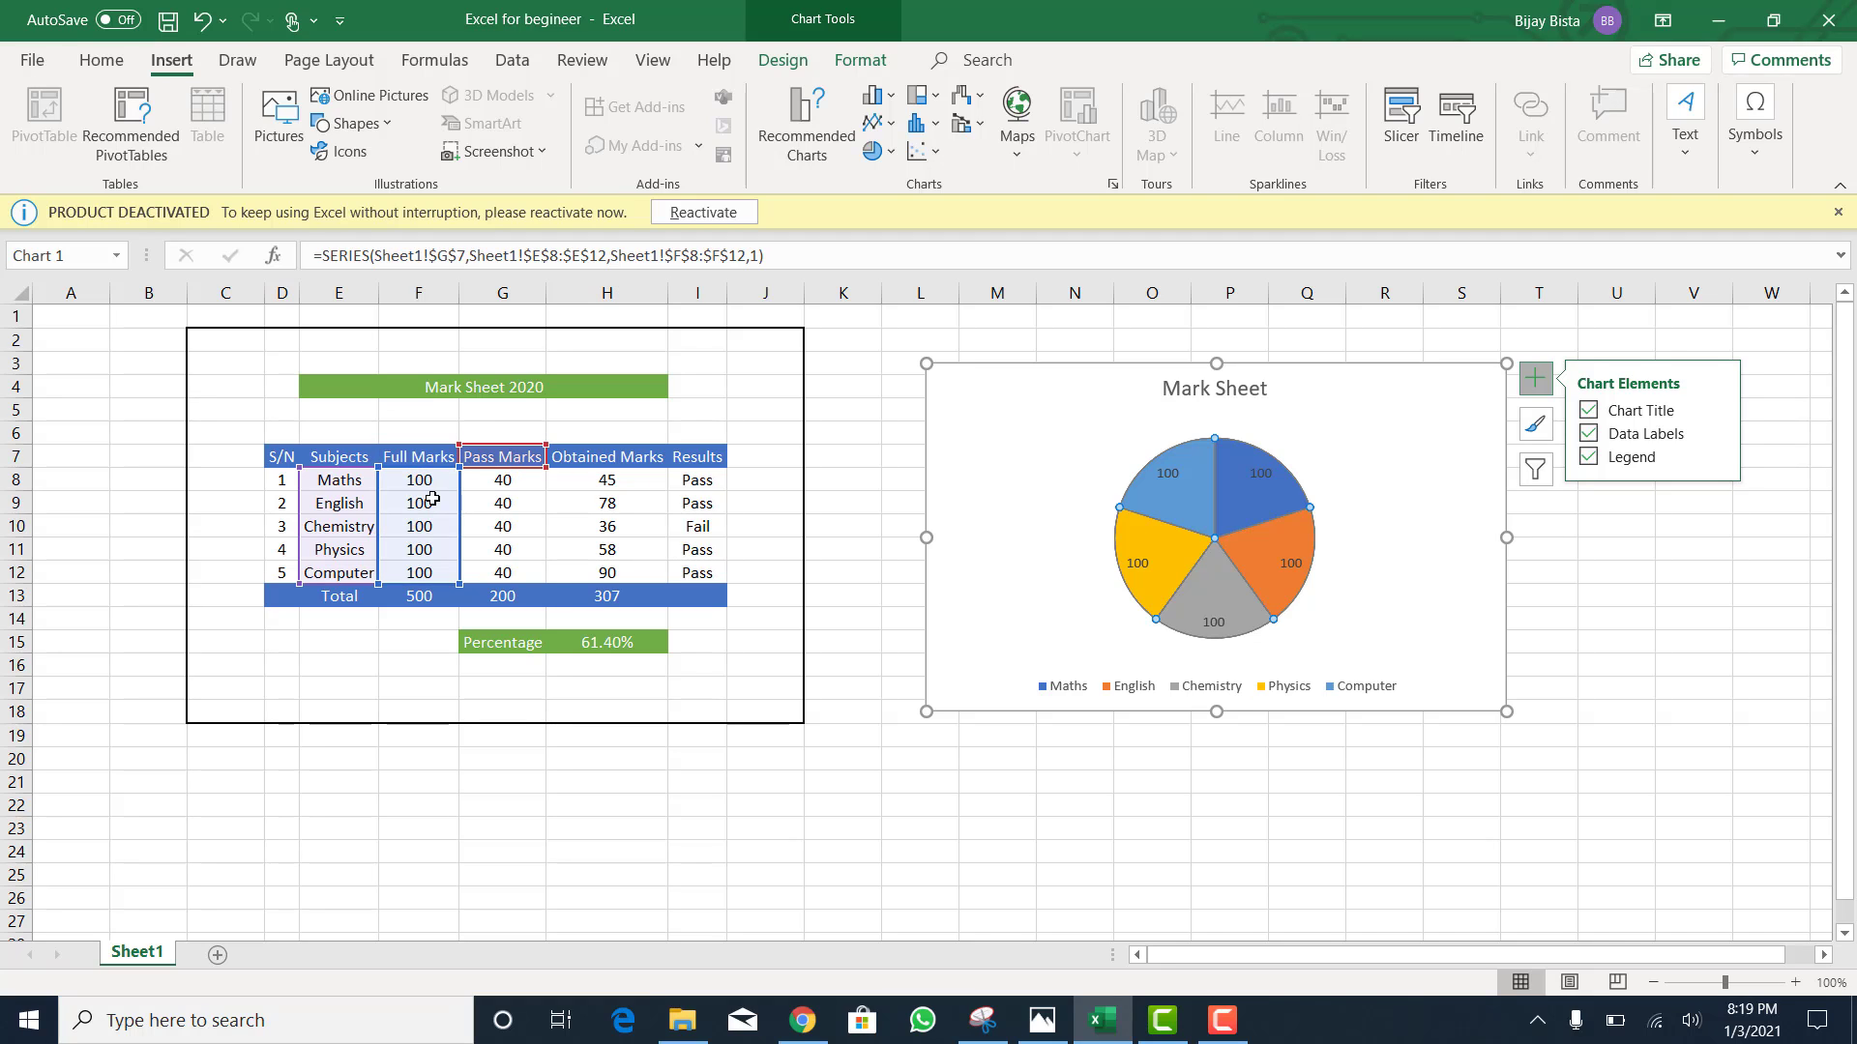
pyautogui.click(434, 499)
pyautogui.click(439, 479)
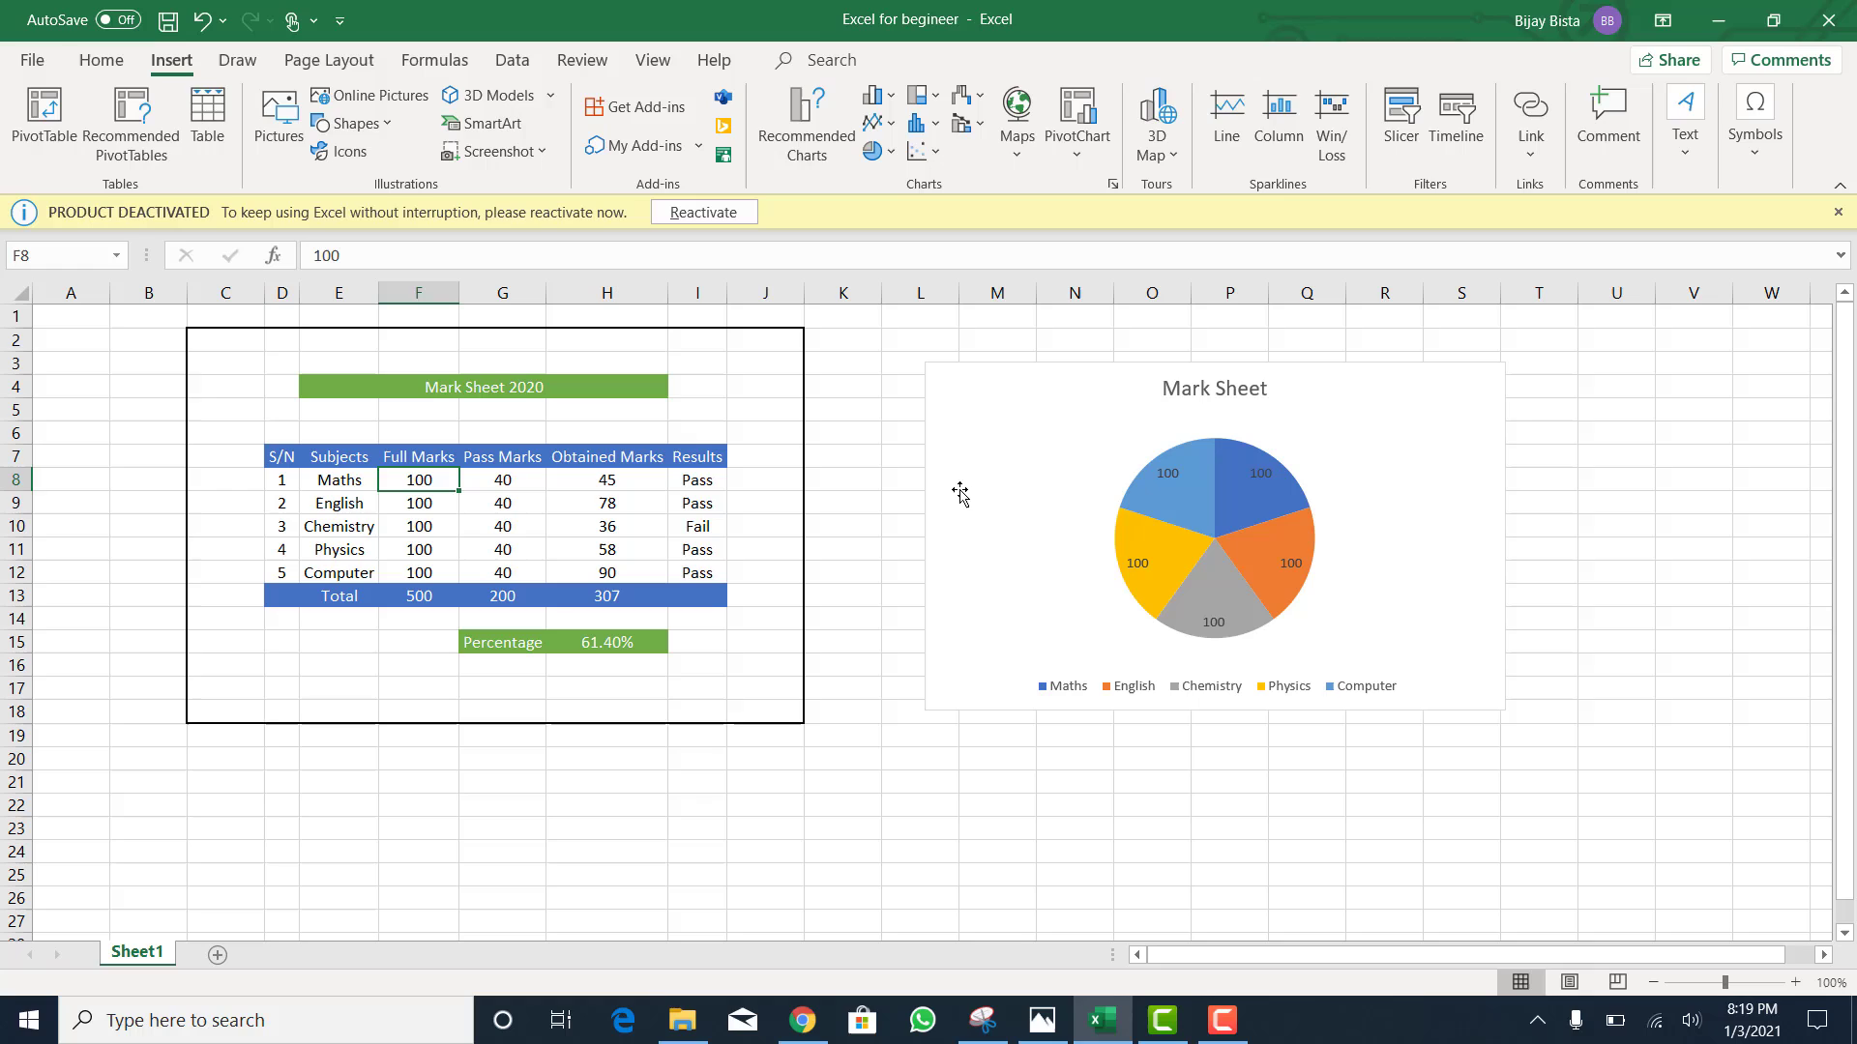
pyautogui.click(1315, 522)
pyautogui.moveTo(458, 517); pyautogui.dragTo(543, 527)
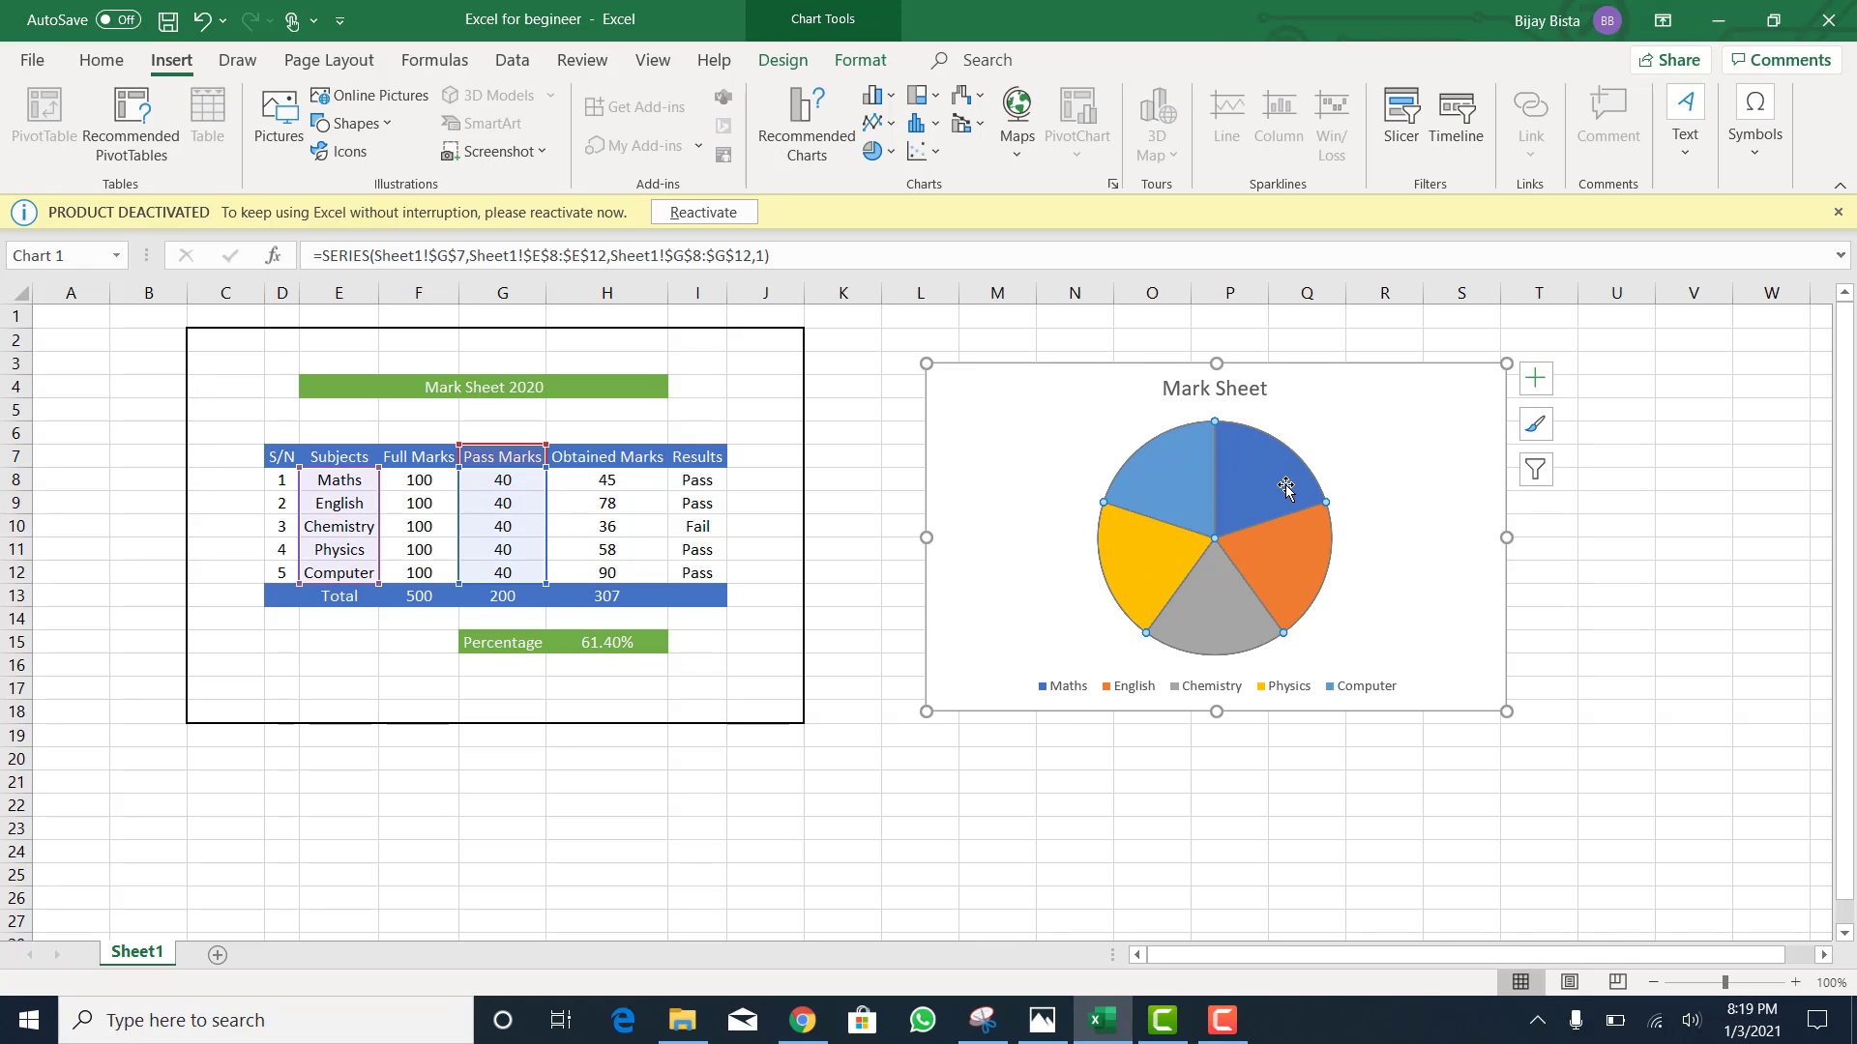
pyautogui.click(1536, 378)
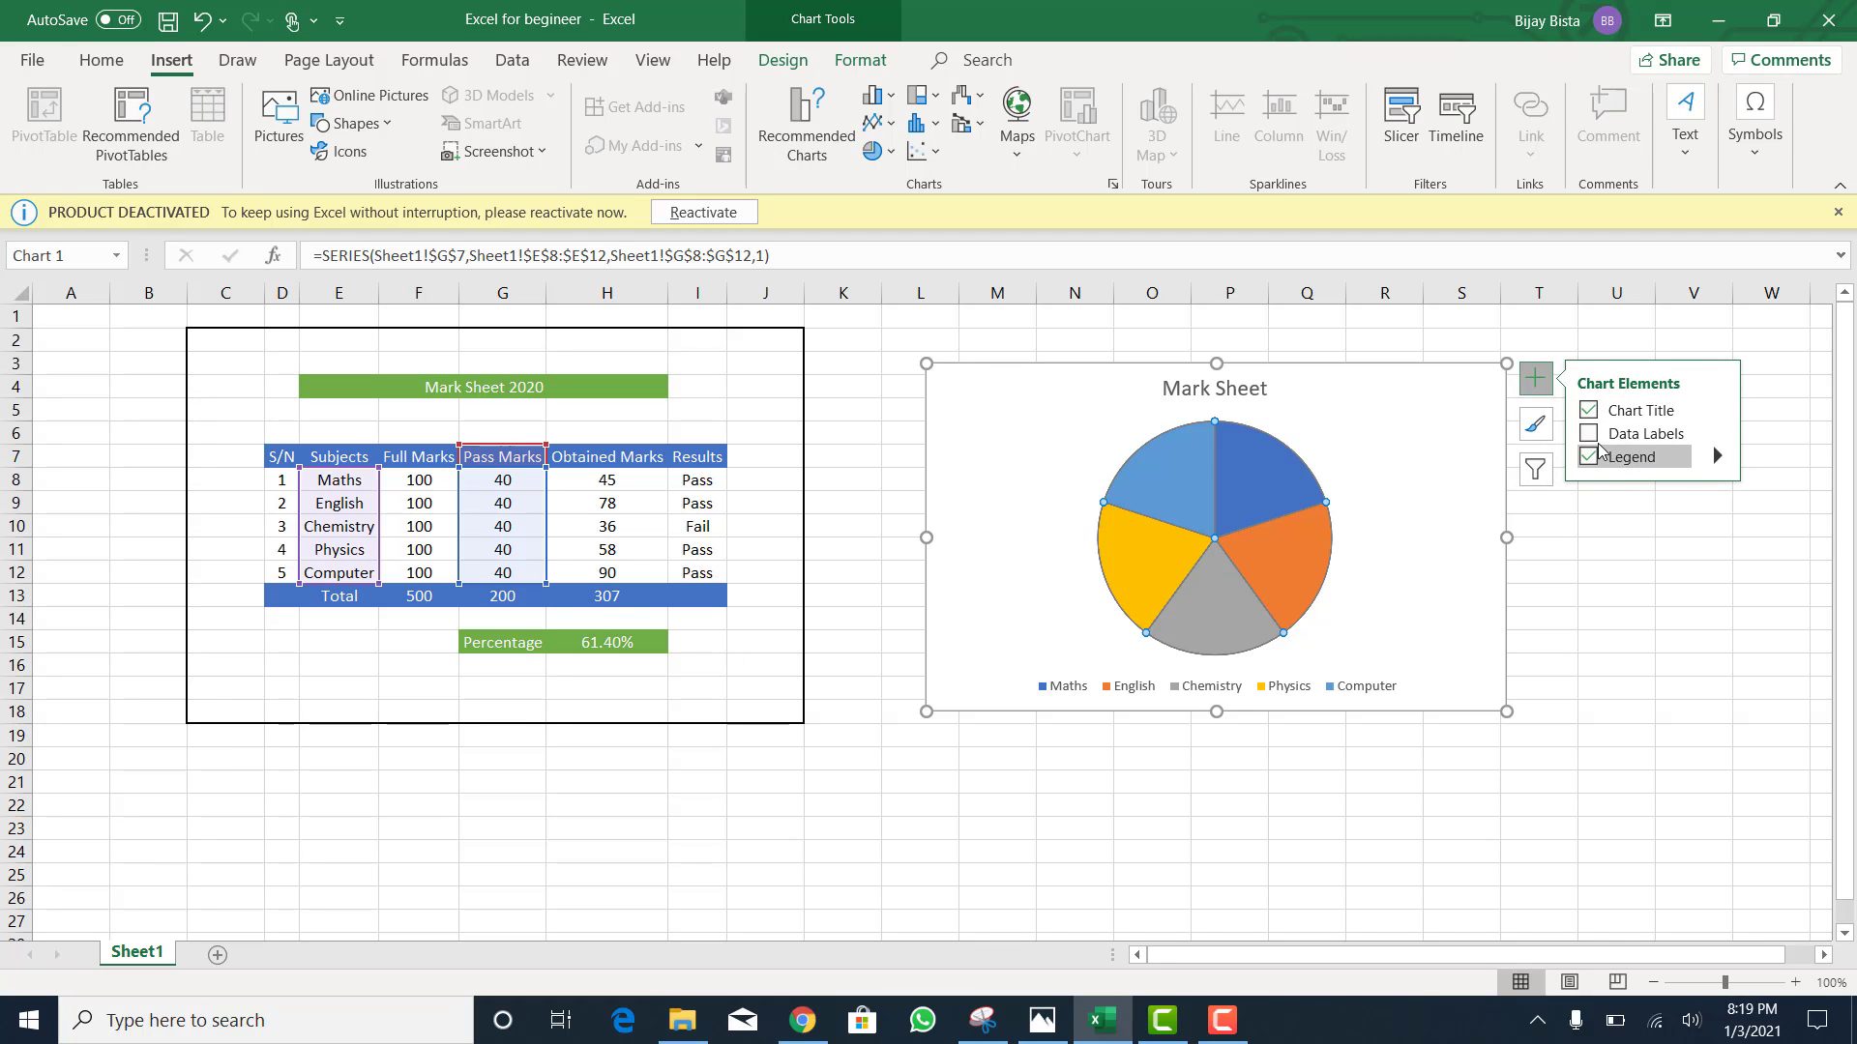
pyautogui.click(1603, 434)
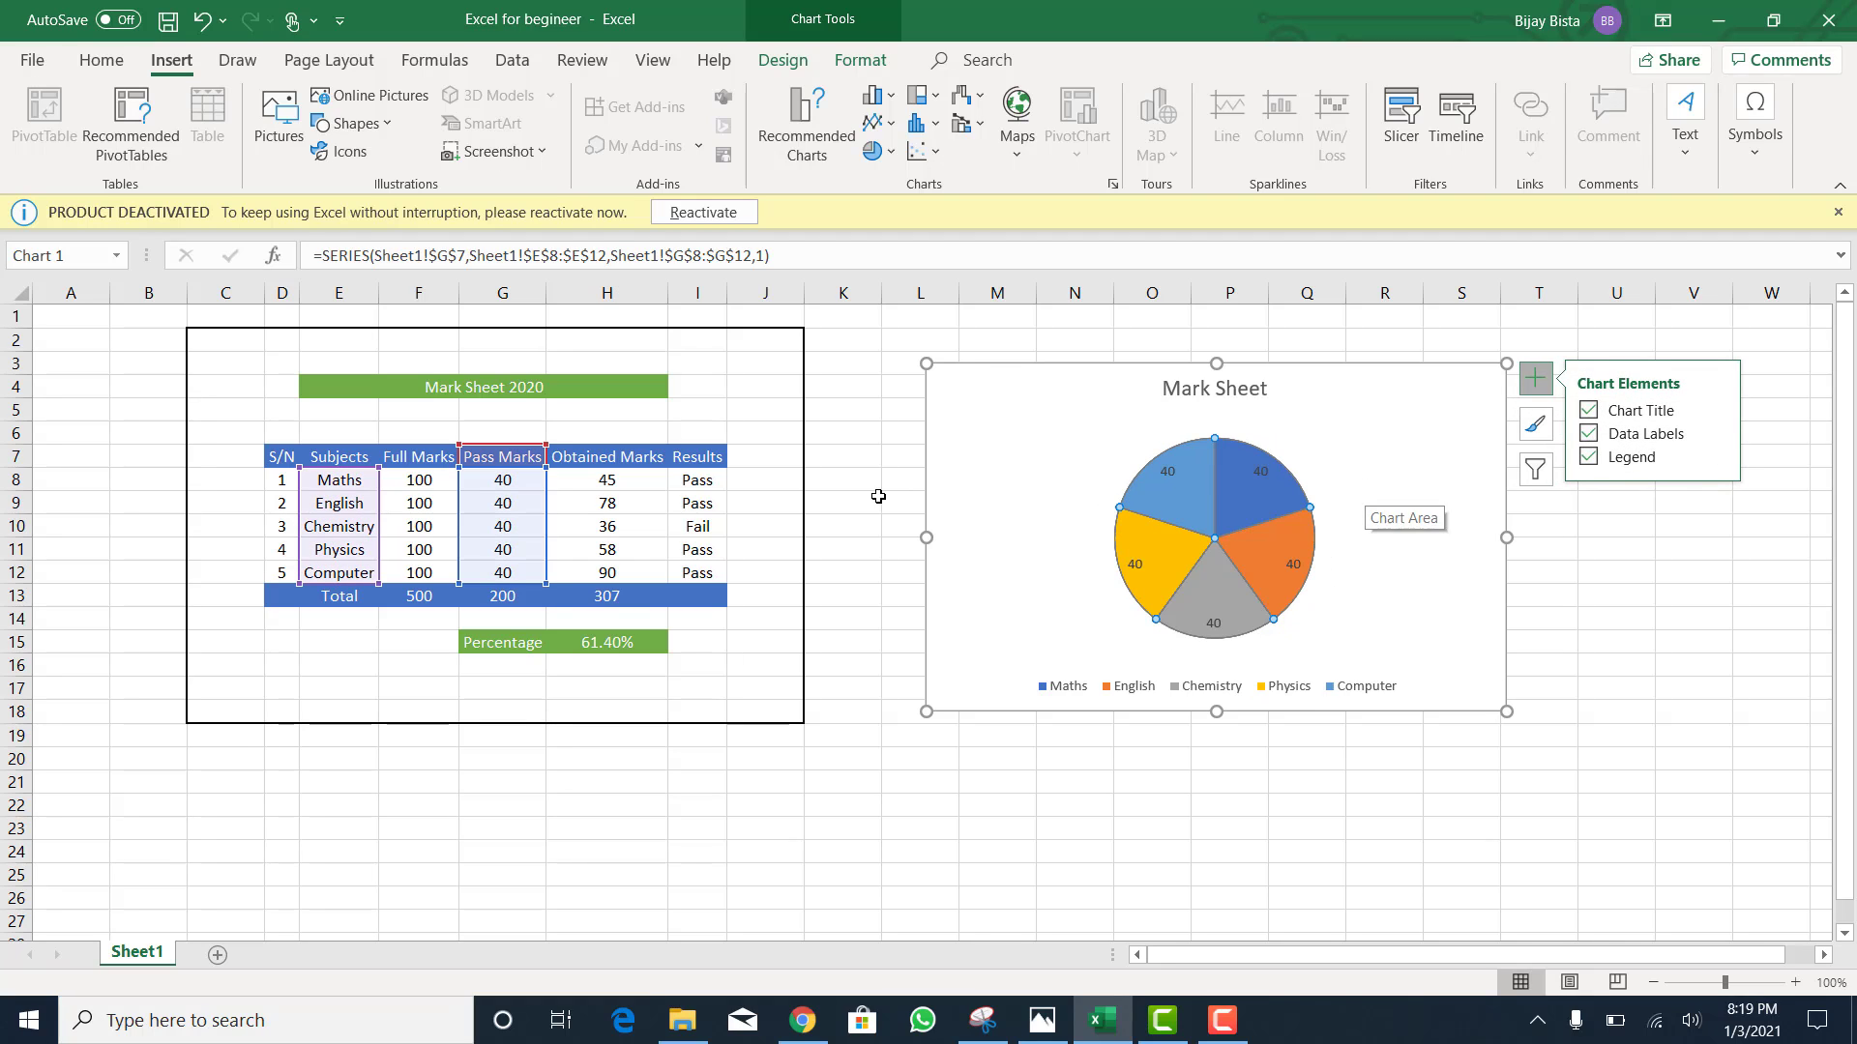
# Step: Point the pie chart's series values and name to the Obtained Marks column, H8:H12 and H7, and add data labels
pyautogui.moveTo(544, 501); pyautogui.dragTo(607, 517)
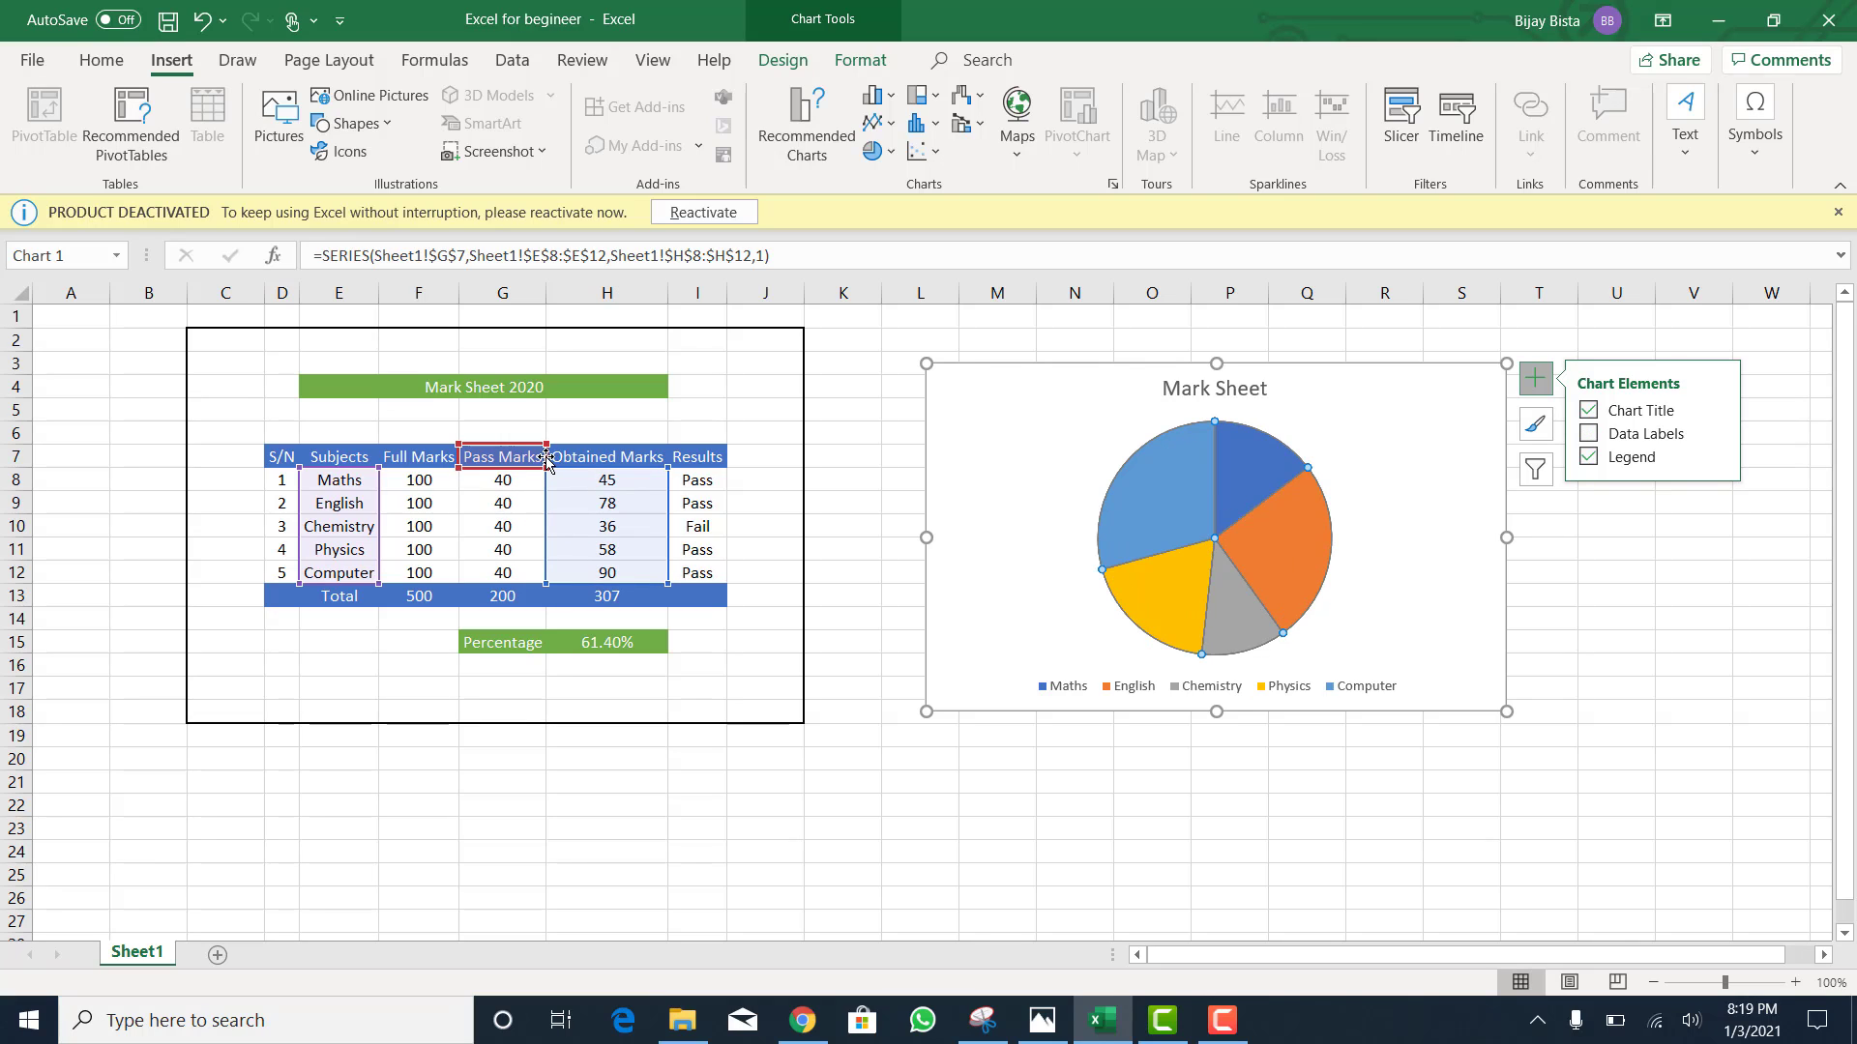
pyautogui.moveTo(552, 457); pyautogui.dragTo(624, 475)
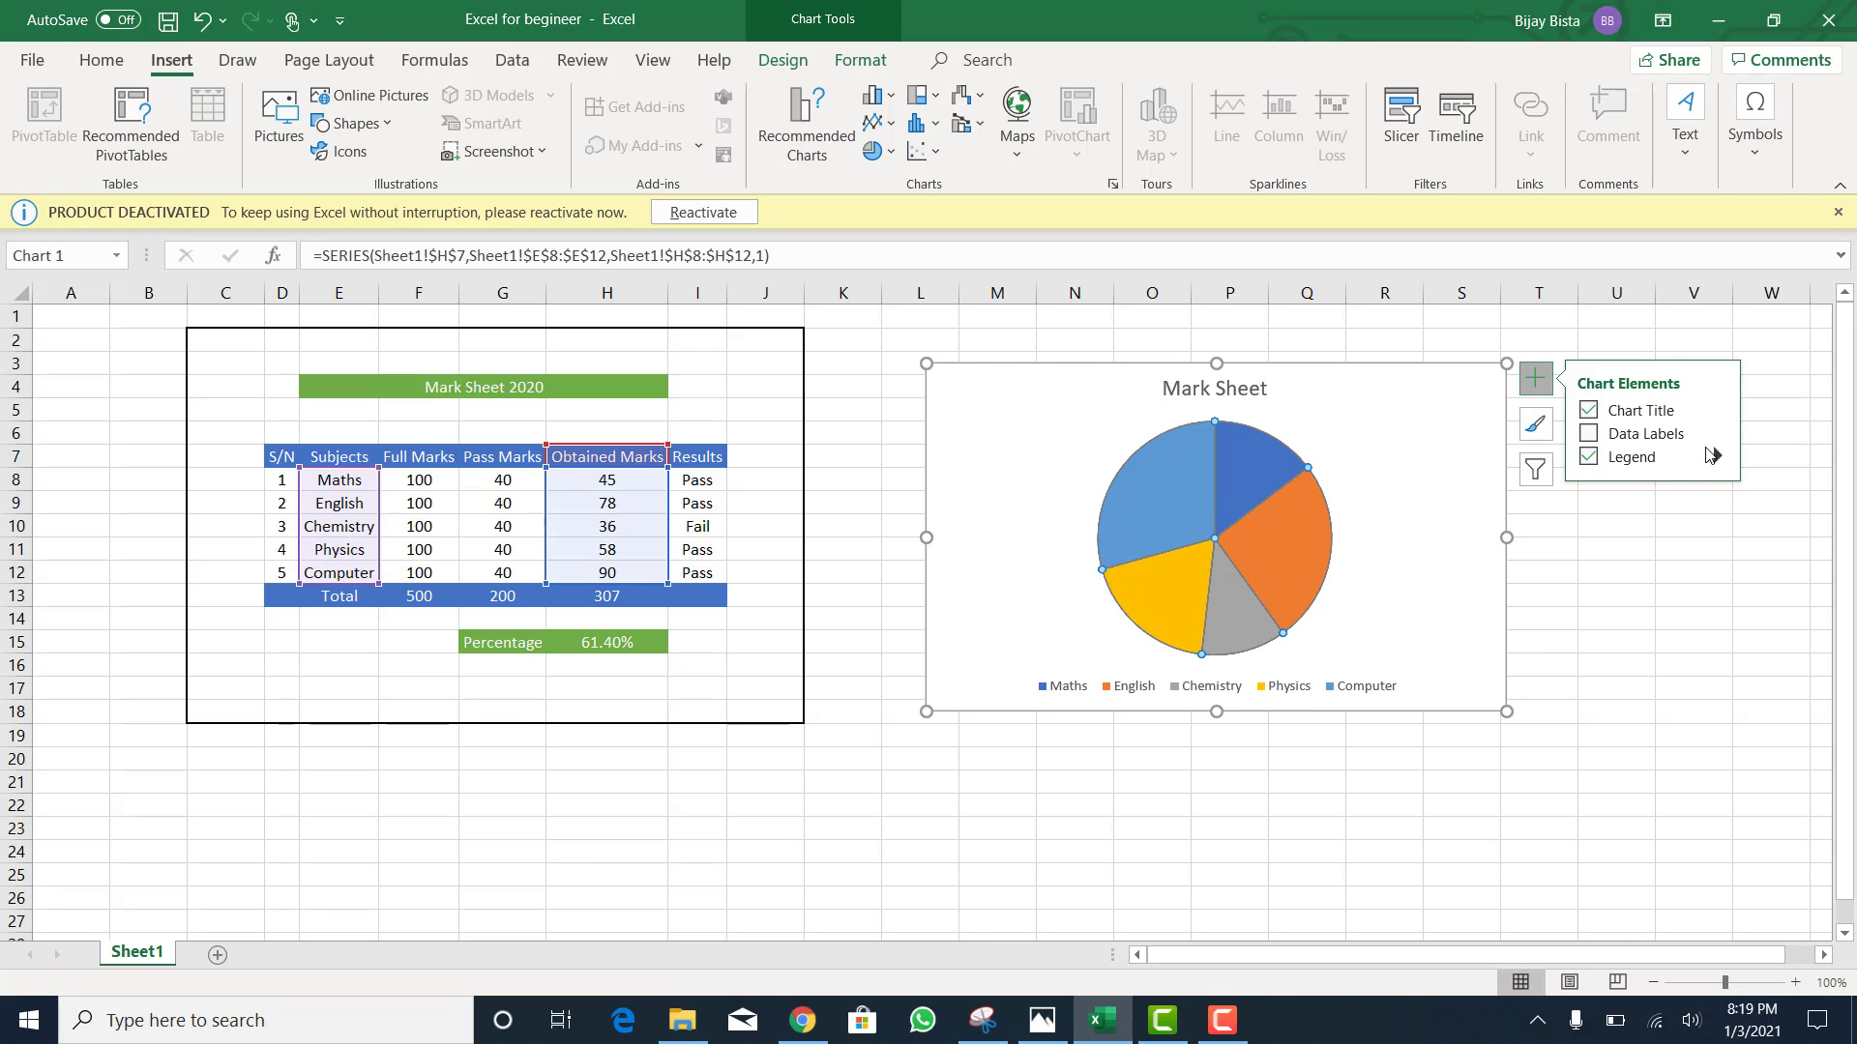
pyautogui.click(1622, 436)
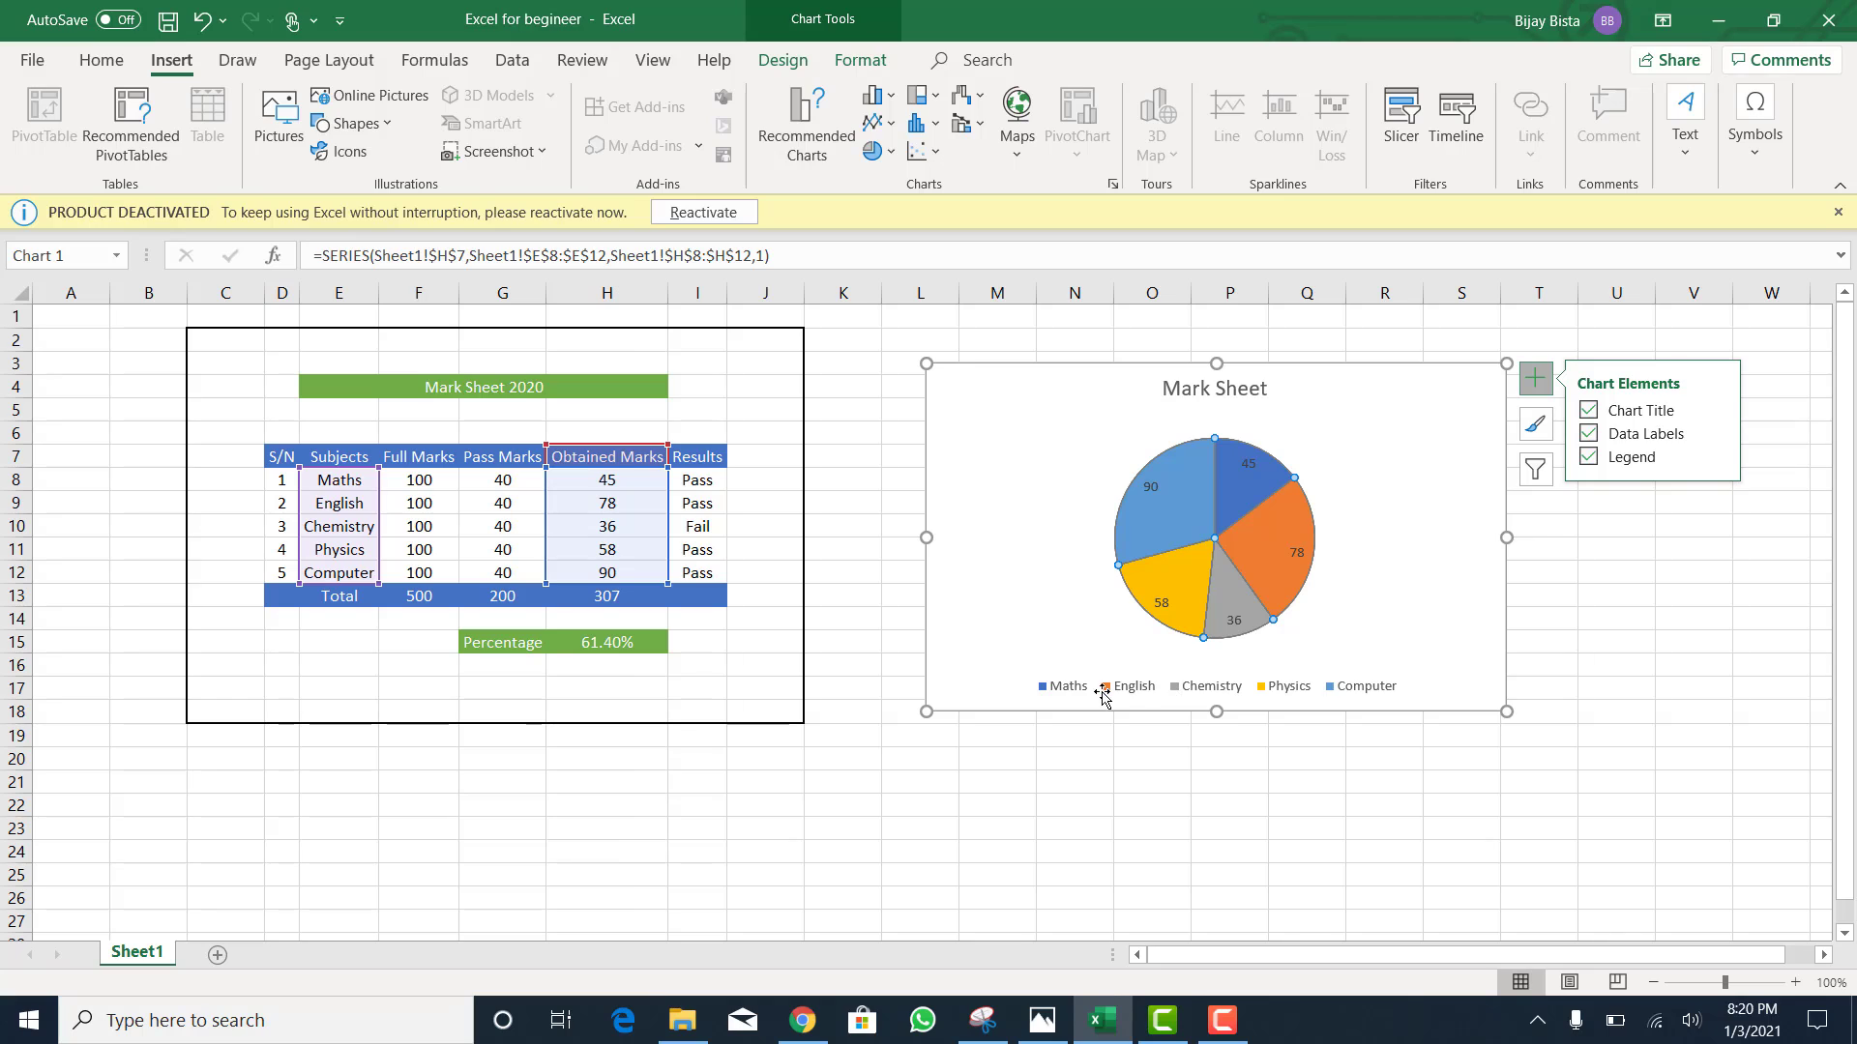
pyautogui.click(847, 723)
# Step: Change the Mark Sheet pie chart back to a Clustered Column chart
pyautogui.click(1153, 525)
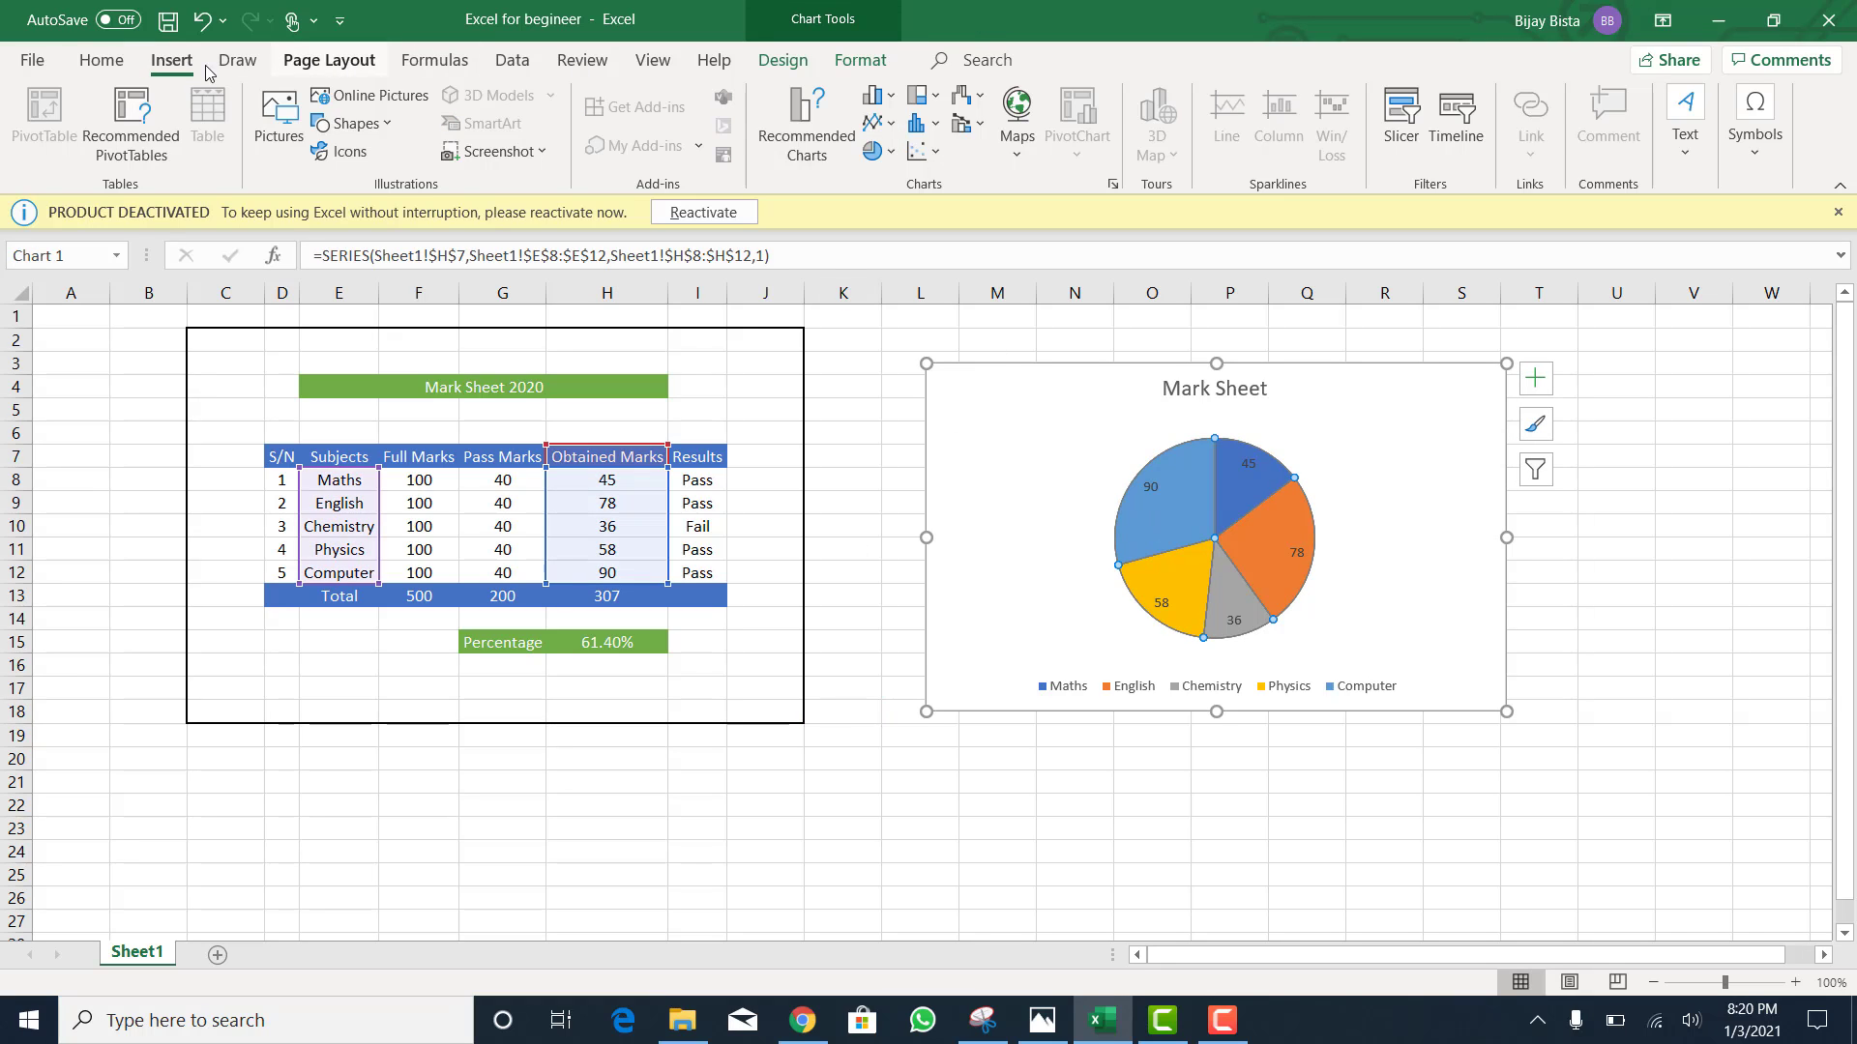
pyautogui.click(806, 126)
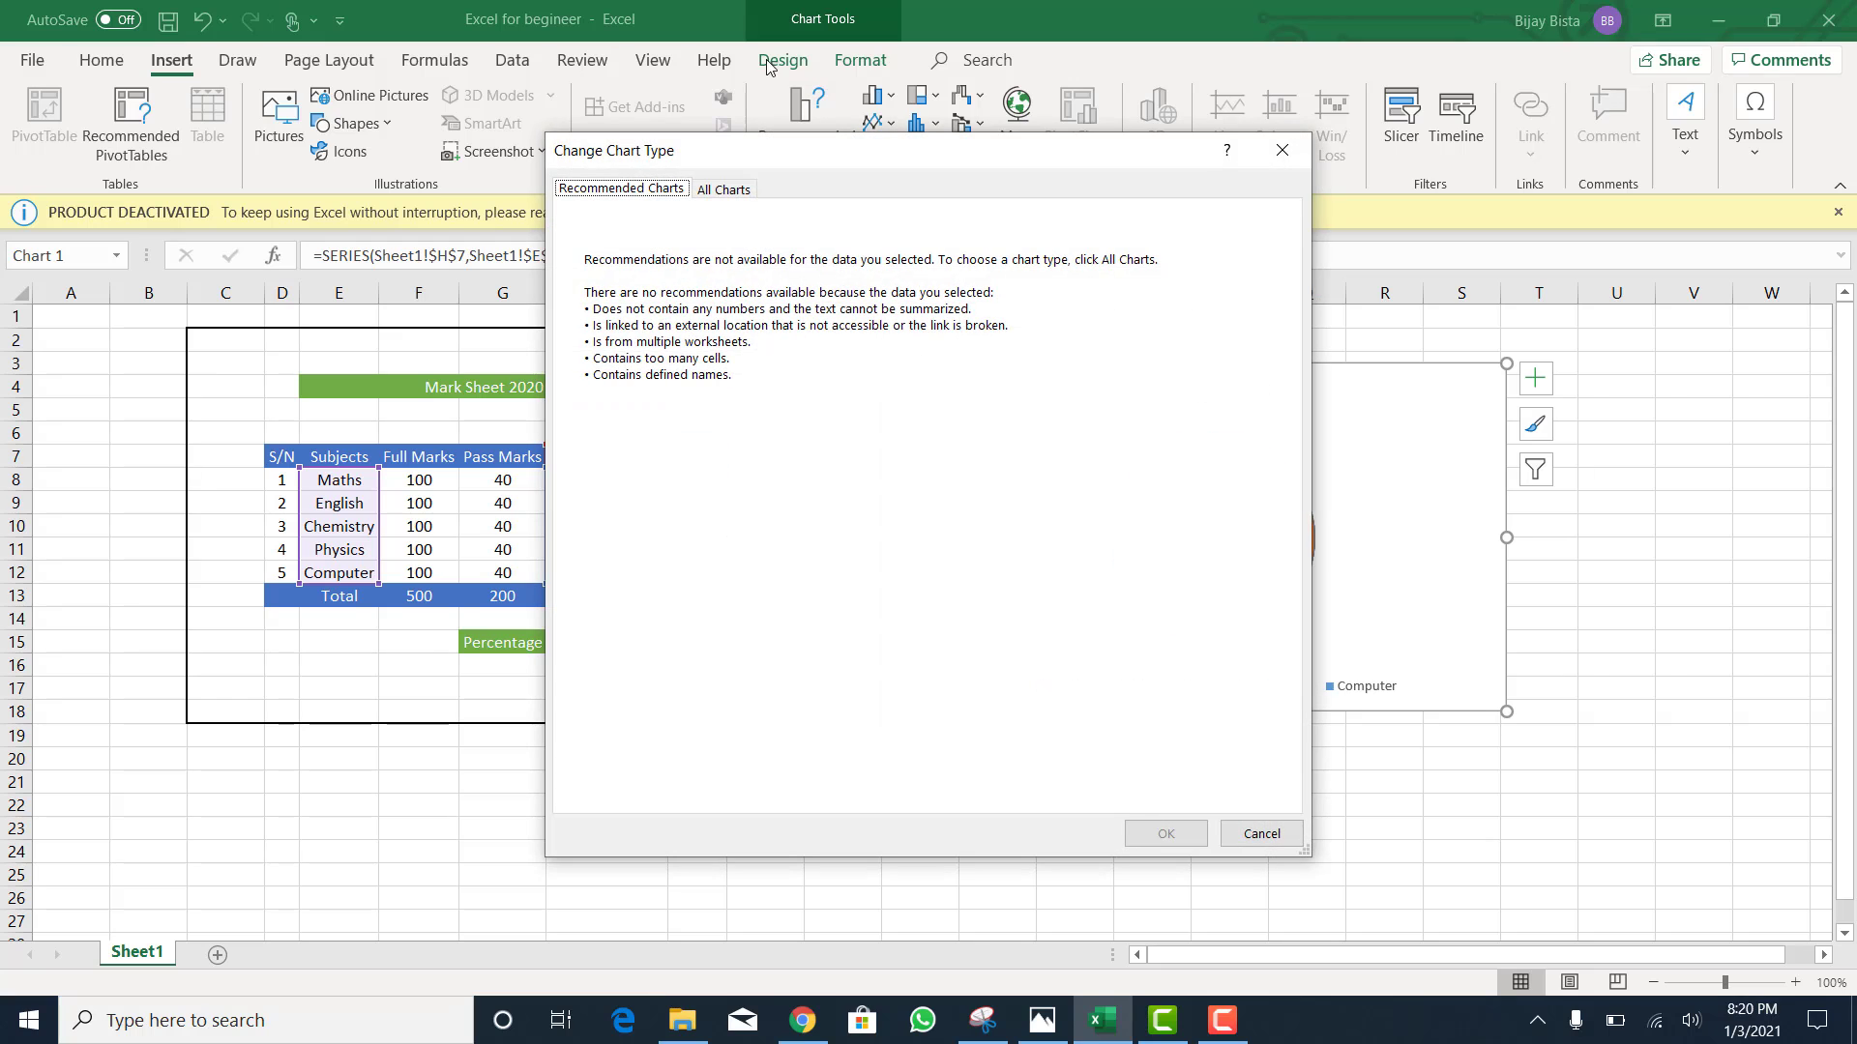
pyautogui.click(1282, 150)
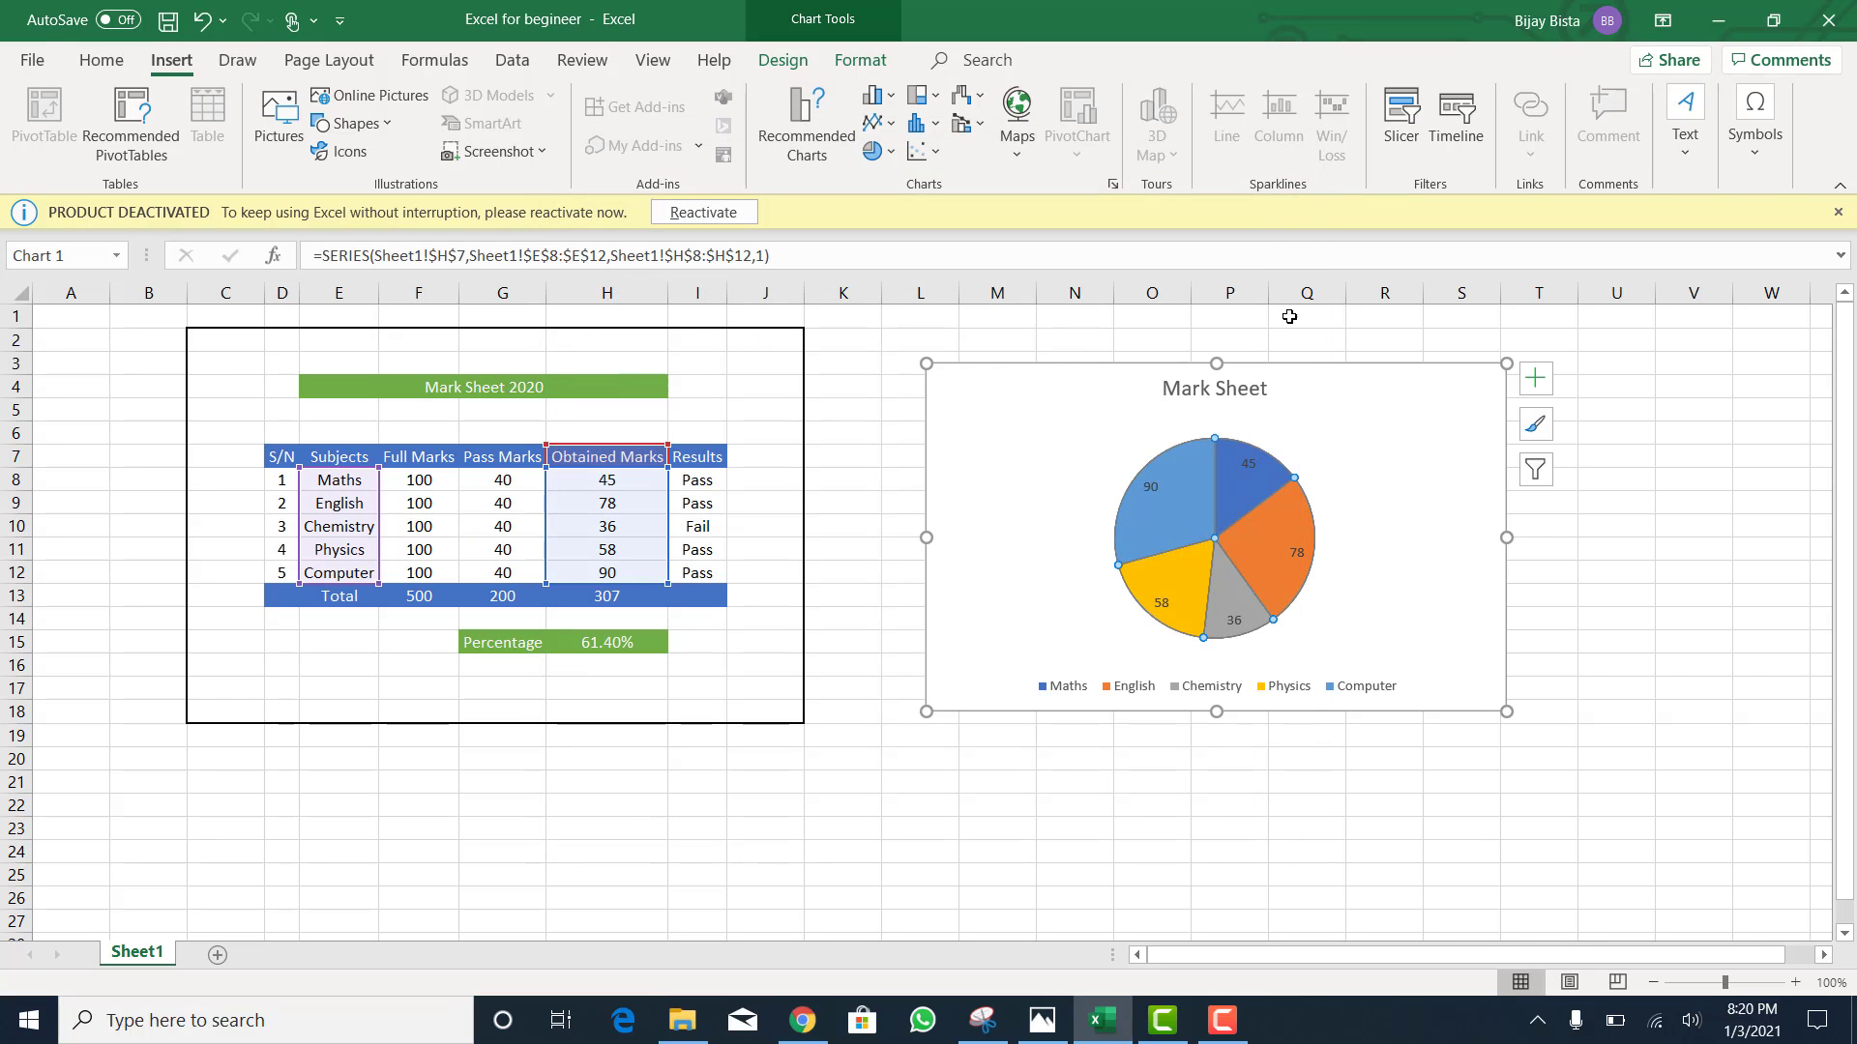
pyautogui.click(1306, 374)
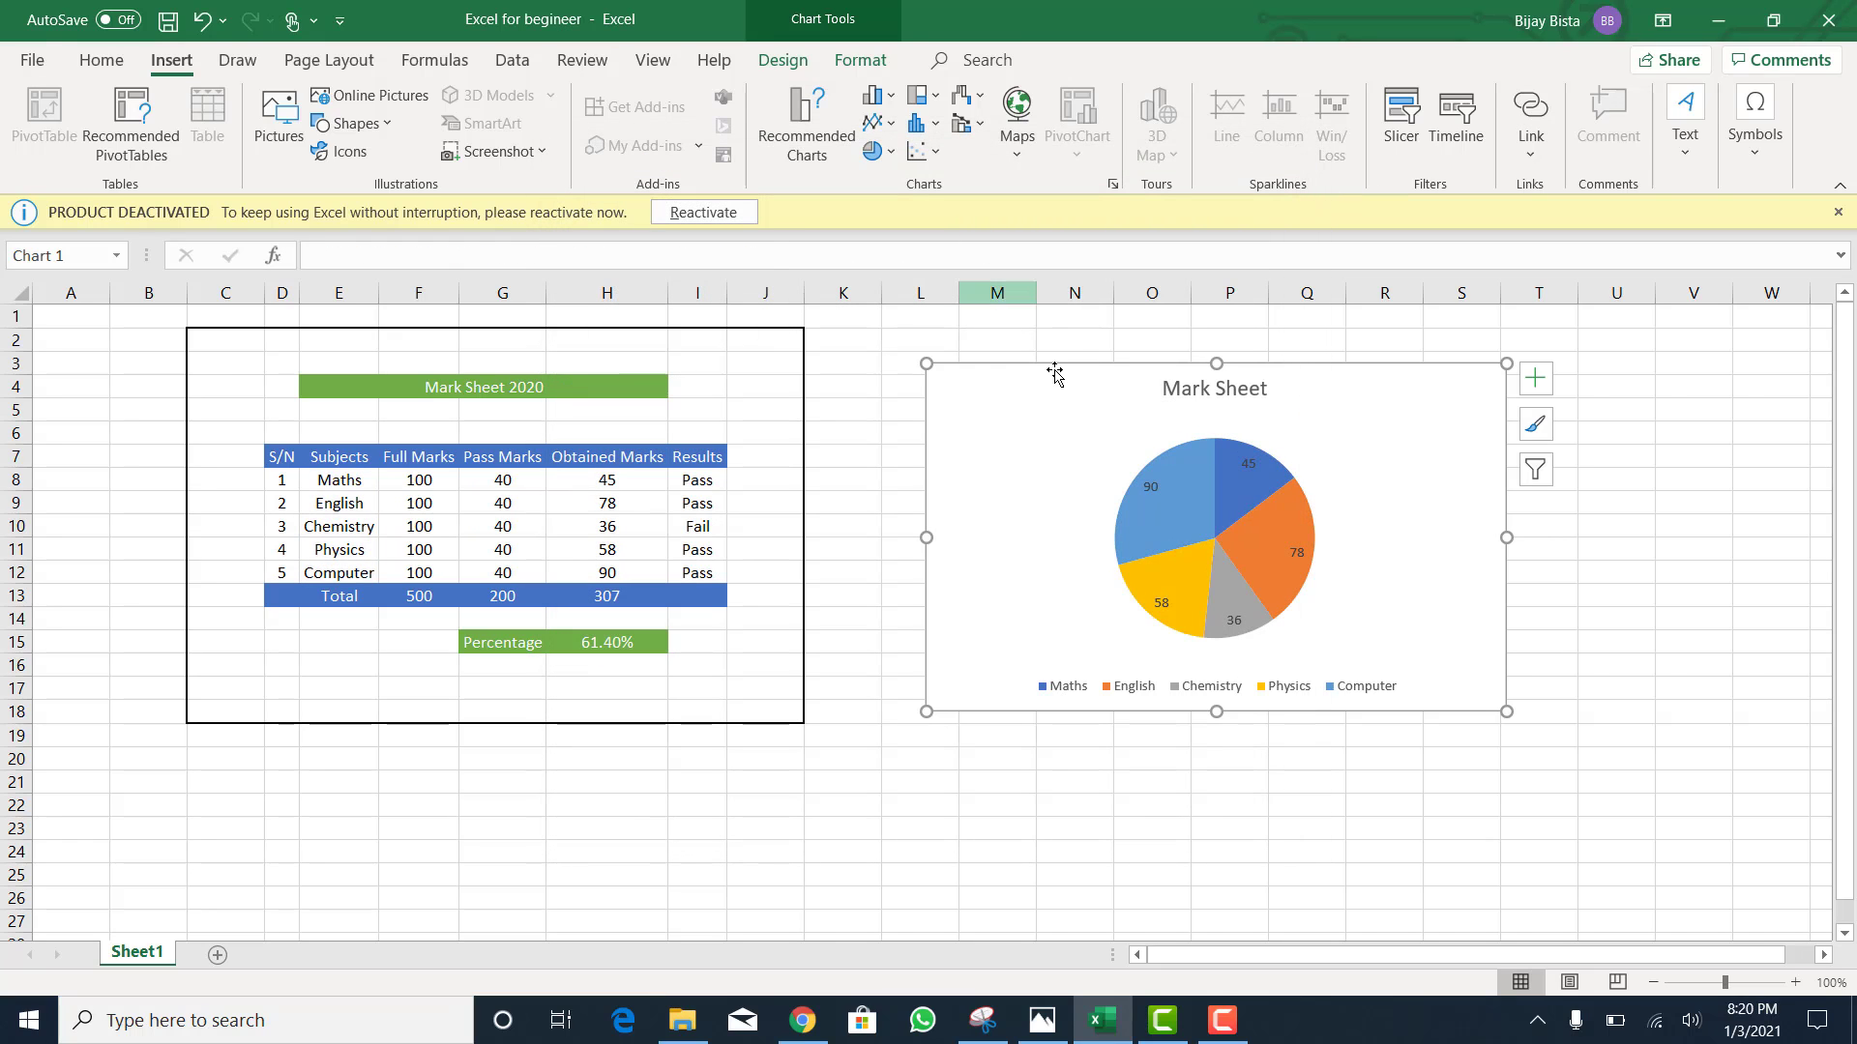
pyautogui.click(875, 95)
pyautogui.click(893, 181)
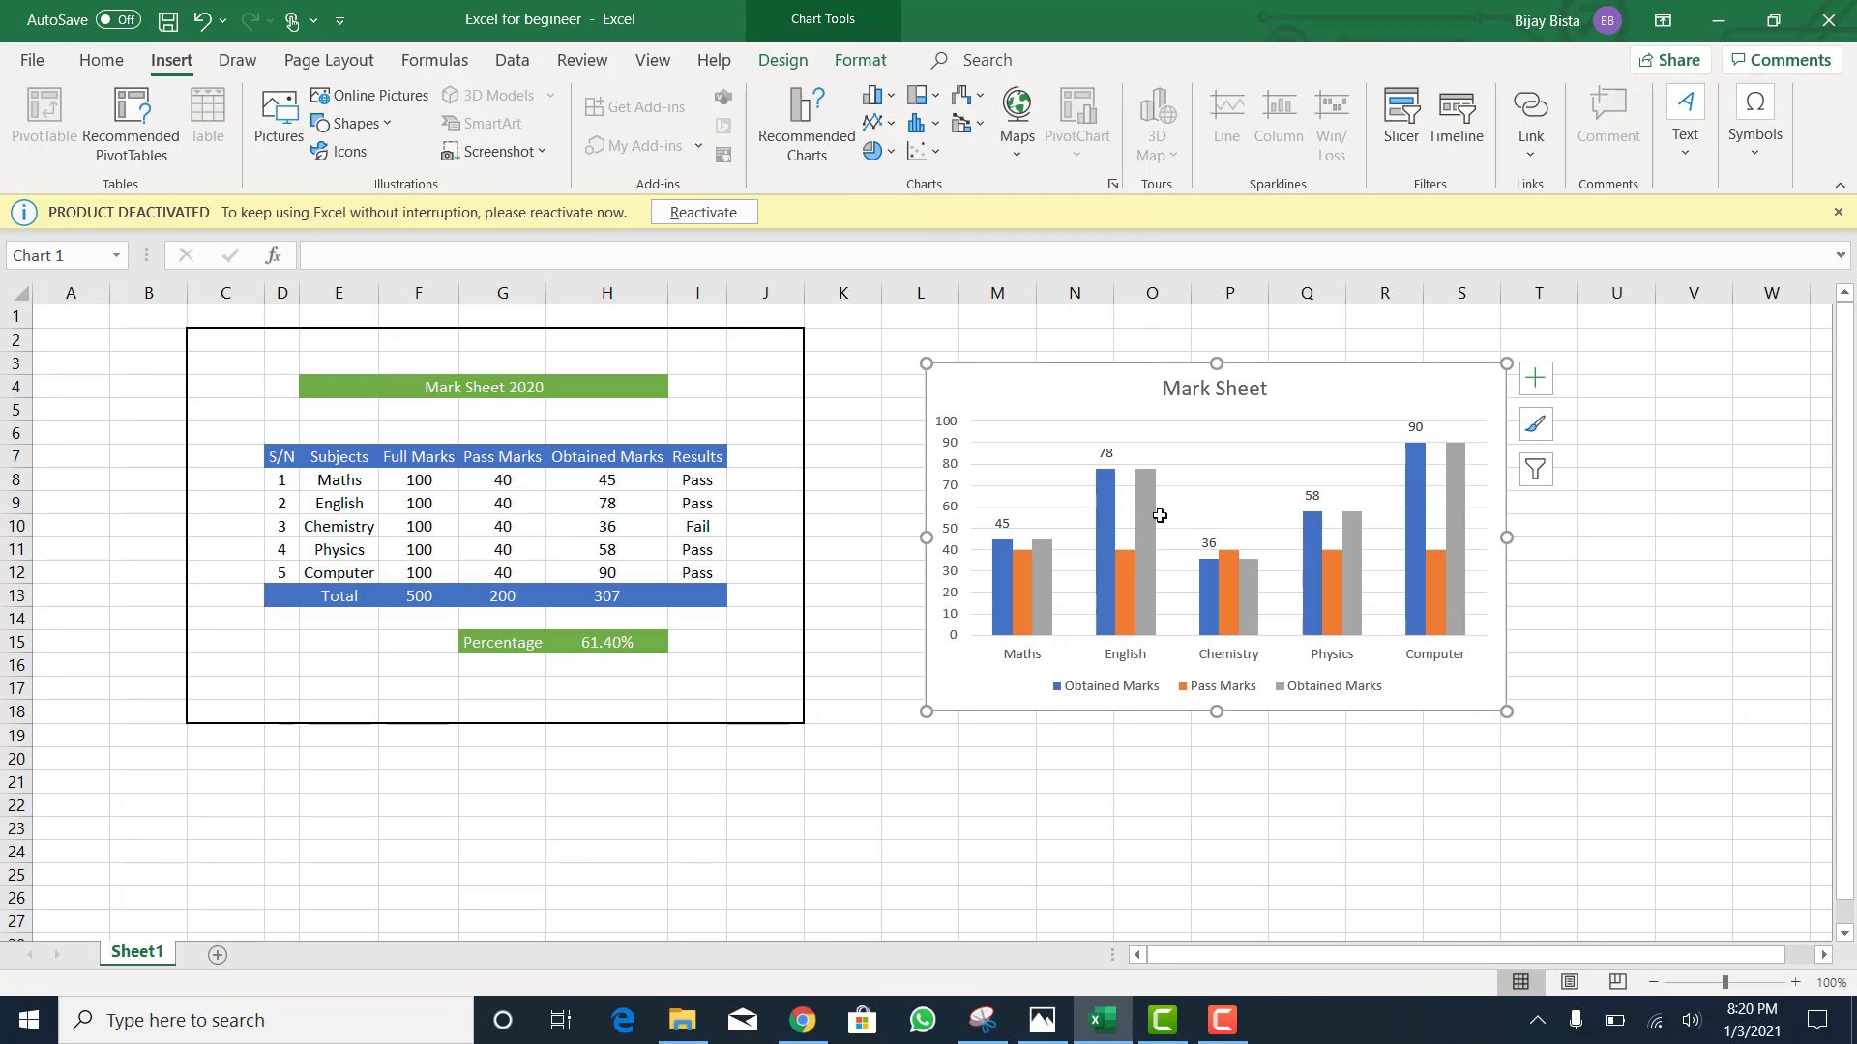
pyautogui.click(1710, 850)
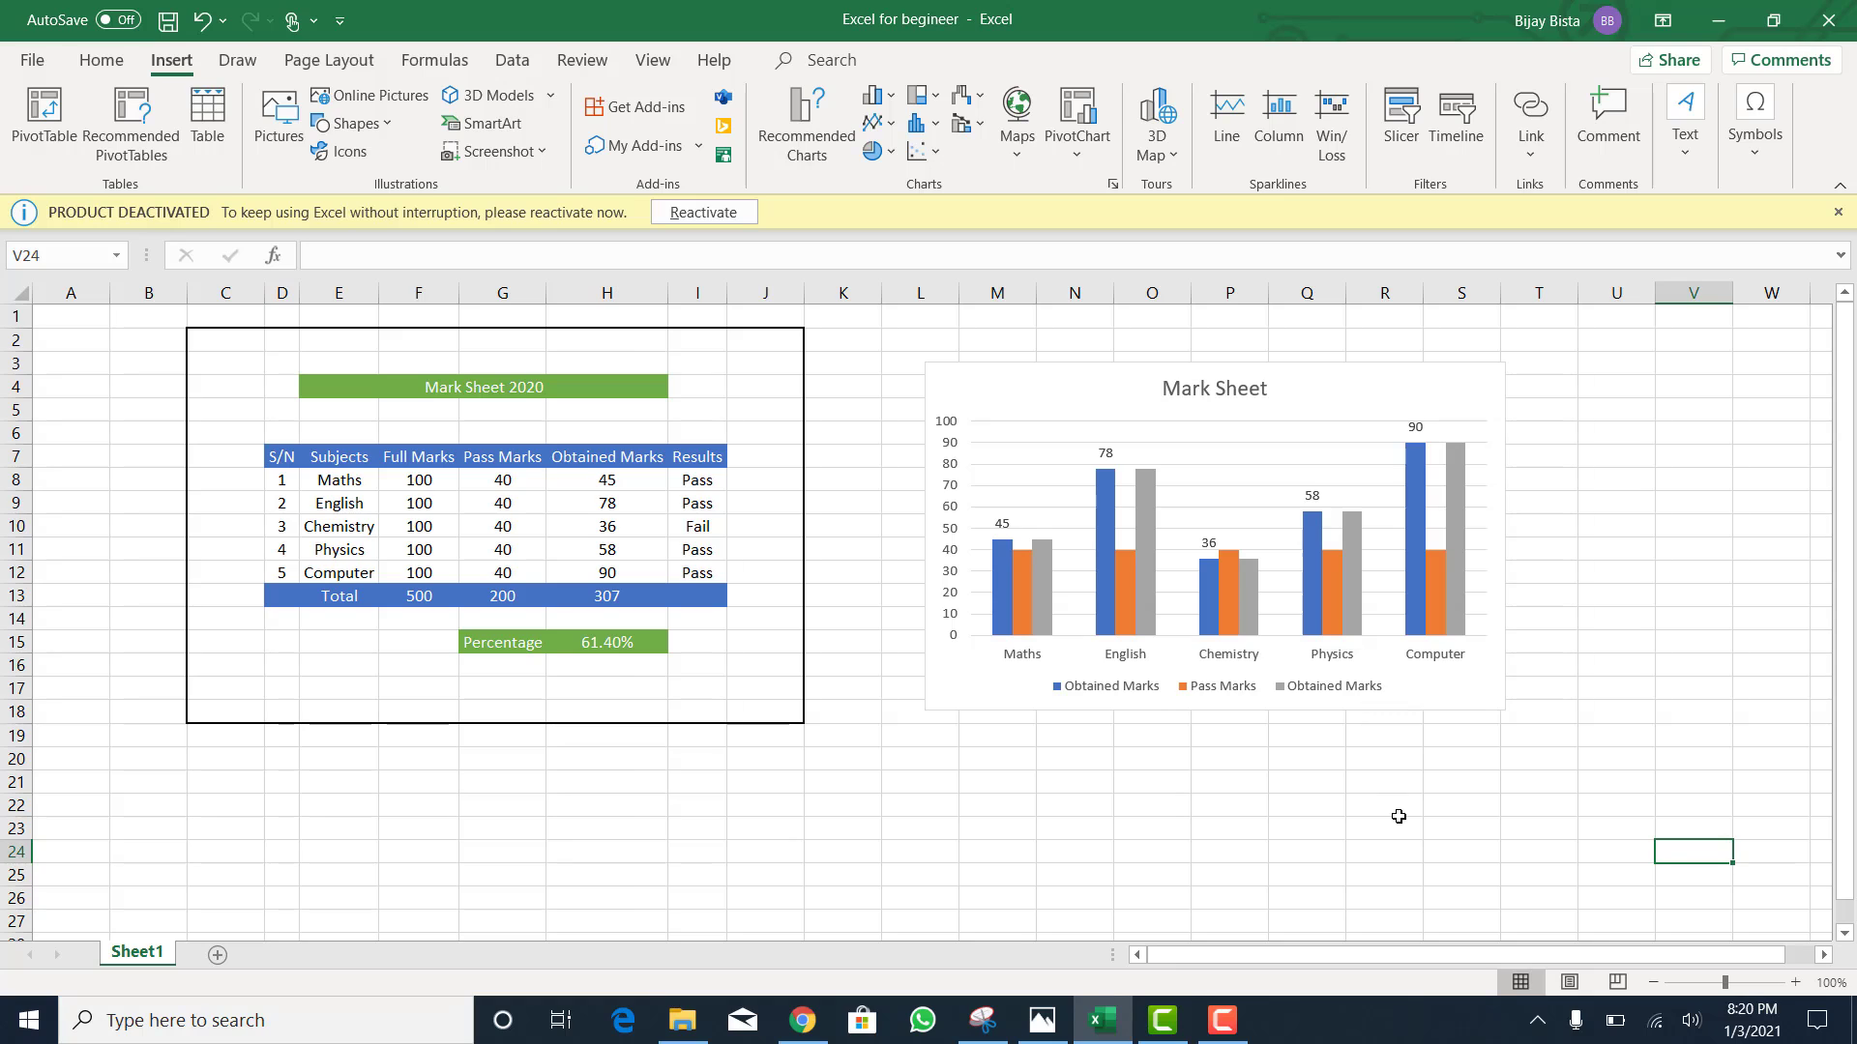
# Step: Show the column chart's data table and remove it again, and apply data labels to all of its series
pyautogui.click(1028, 588)
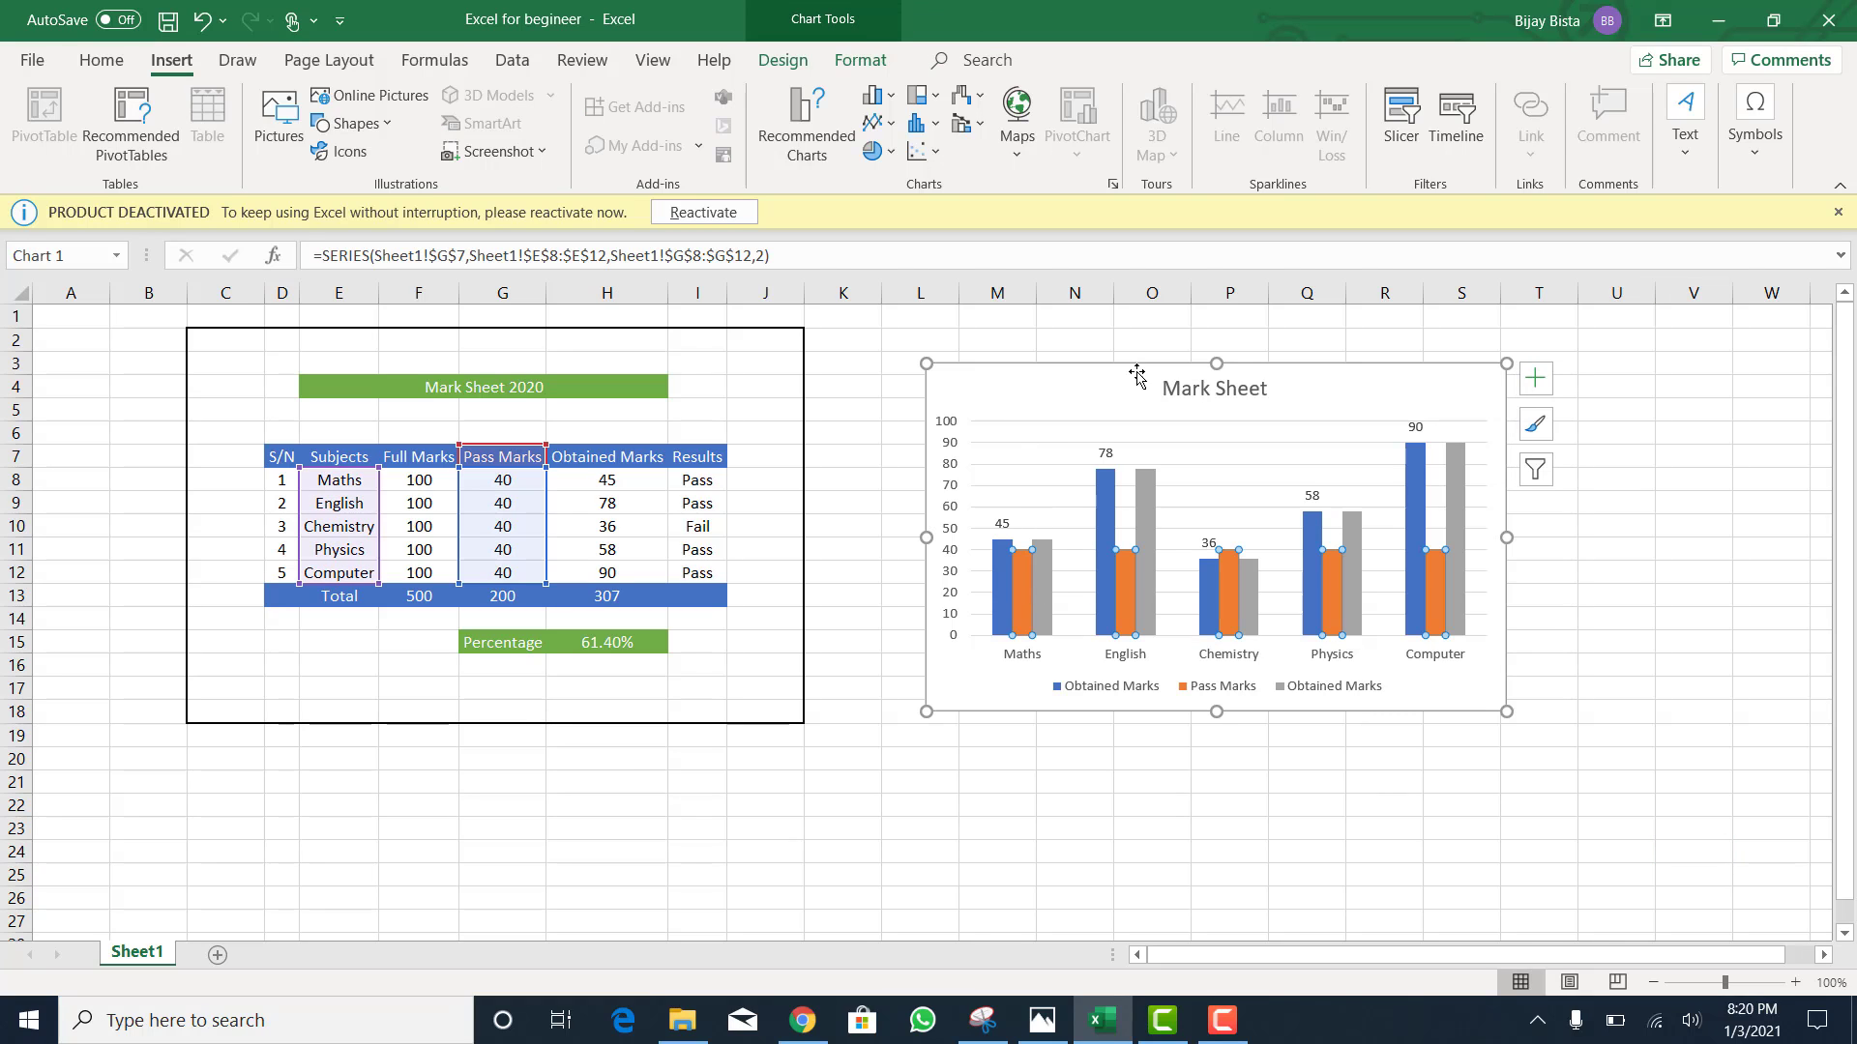
pyautogui.click(1185, 374)
pyautogui.click(1538, 382)
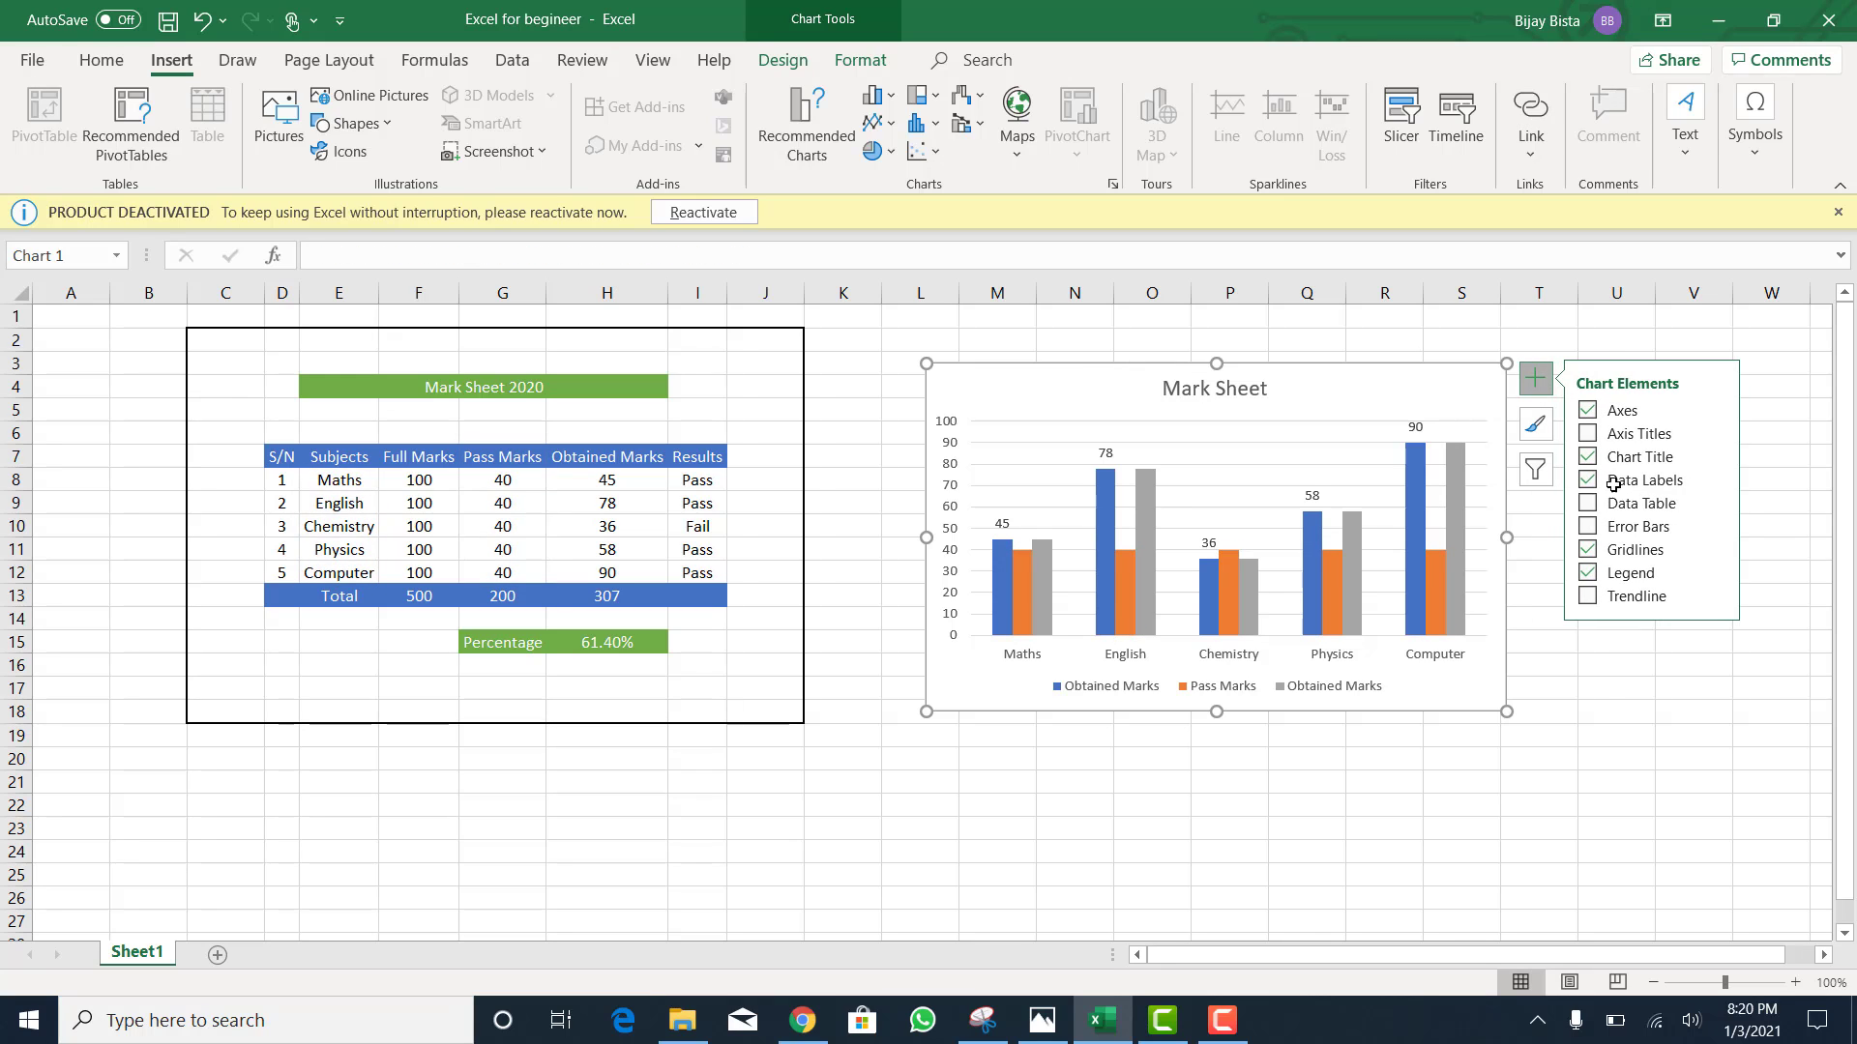
pyautogui.click(1591, 505)
pyautogui.click(1591, 504)
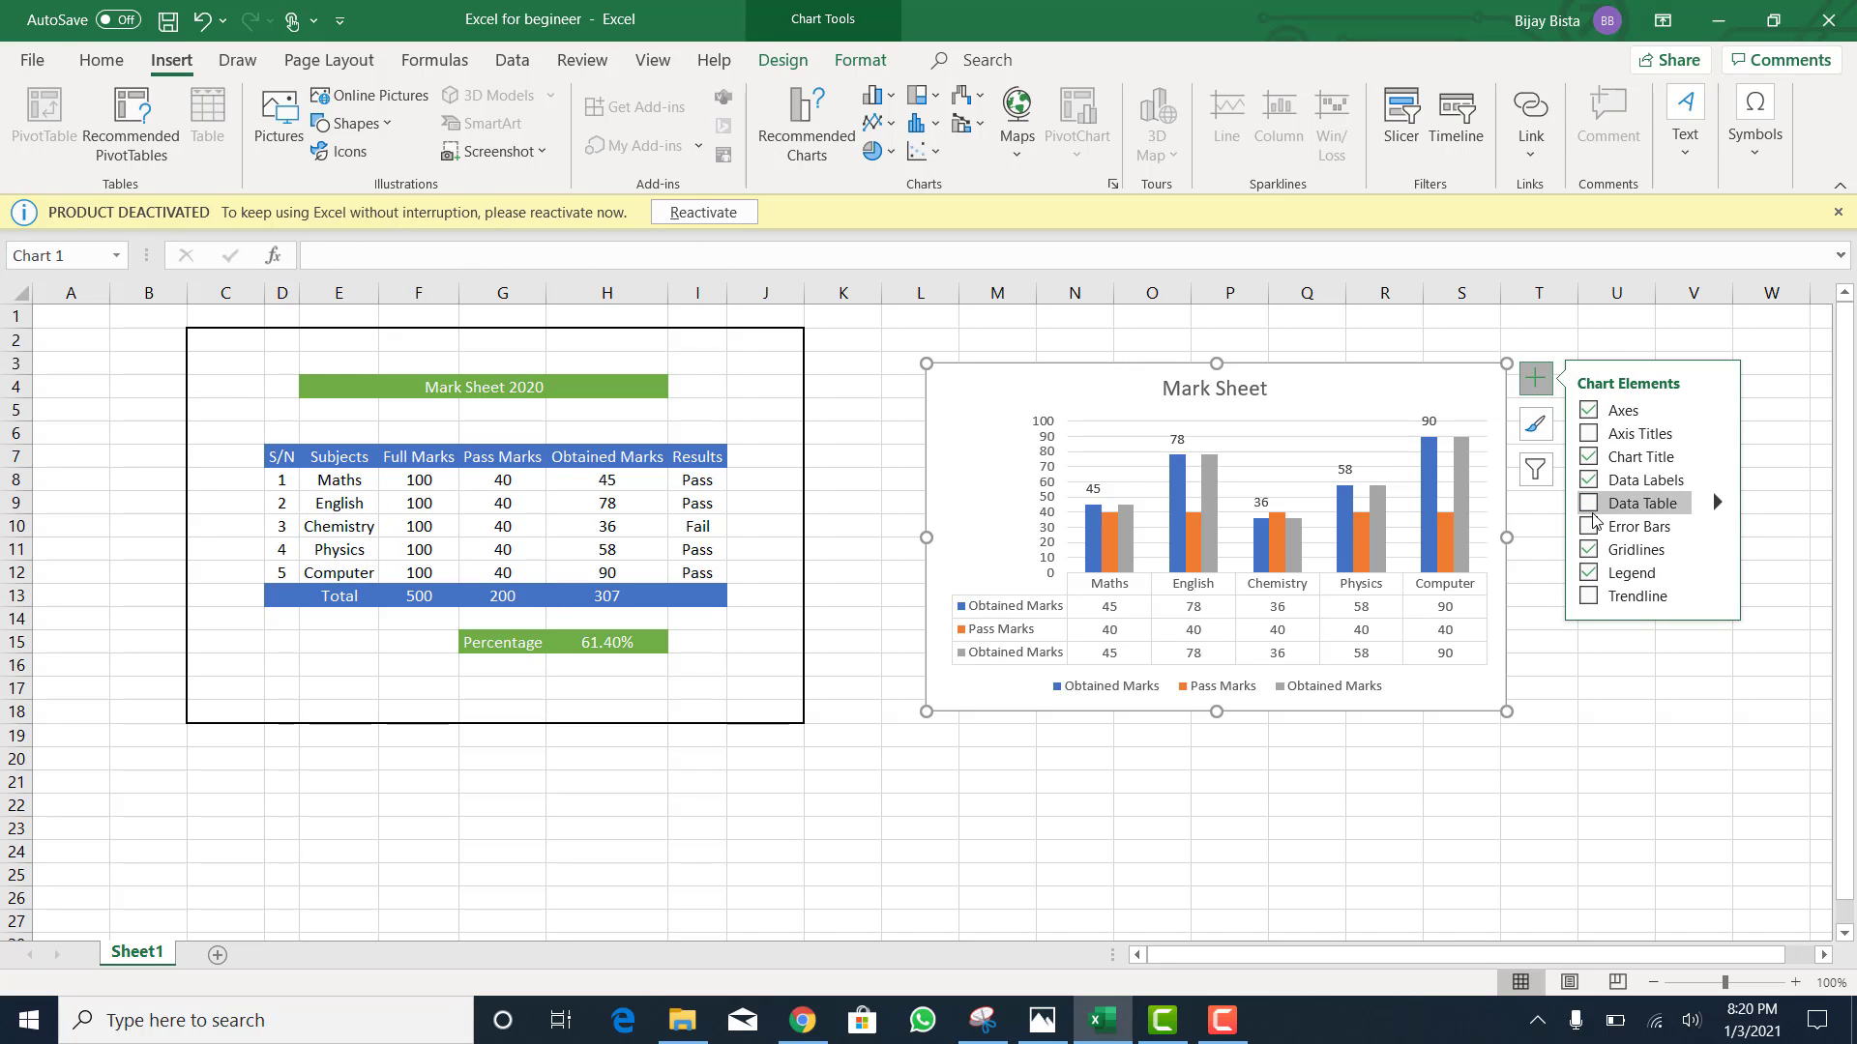
pyautogui.click(1591, 482)
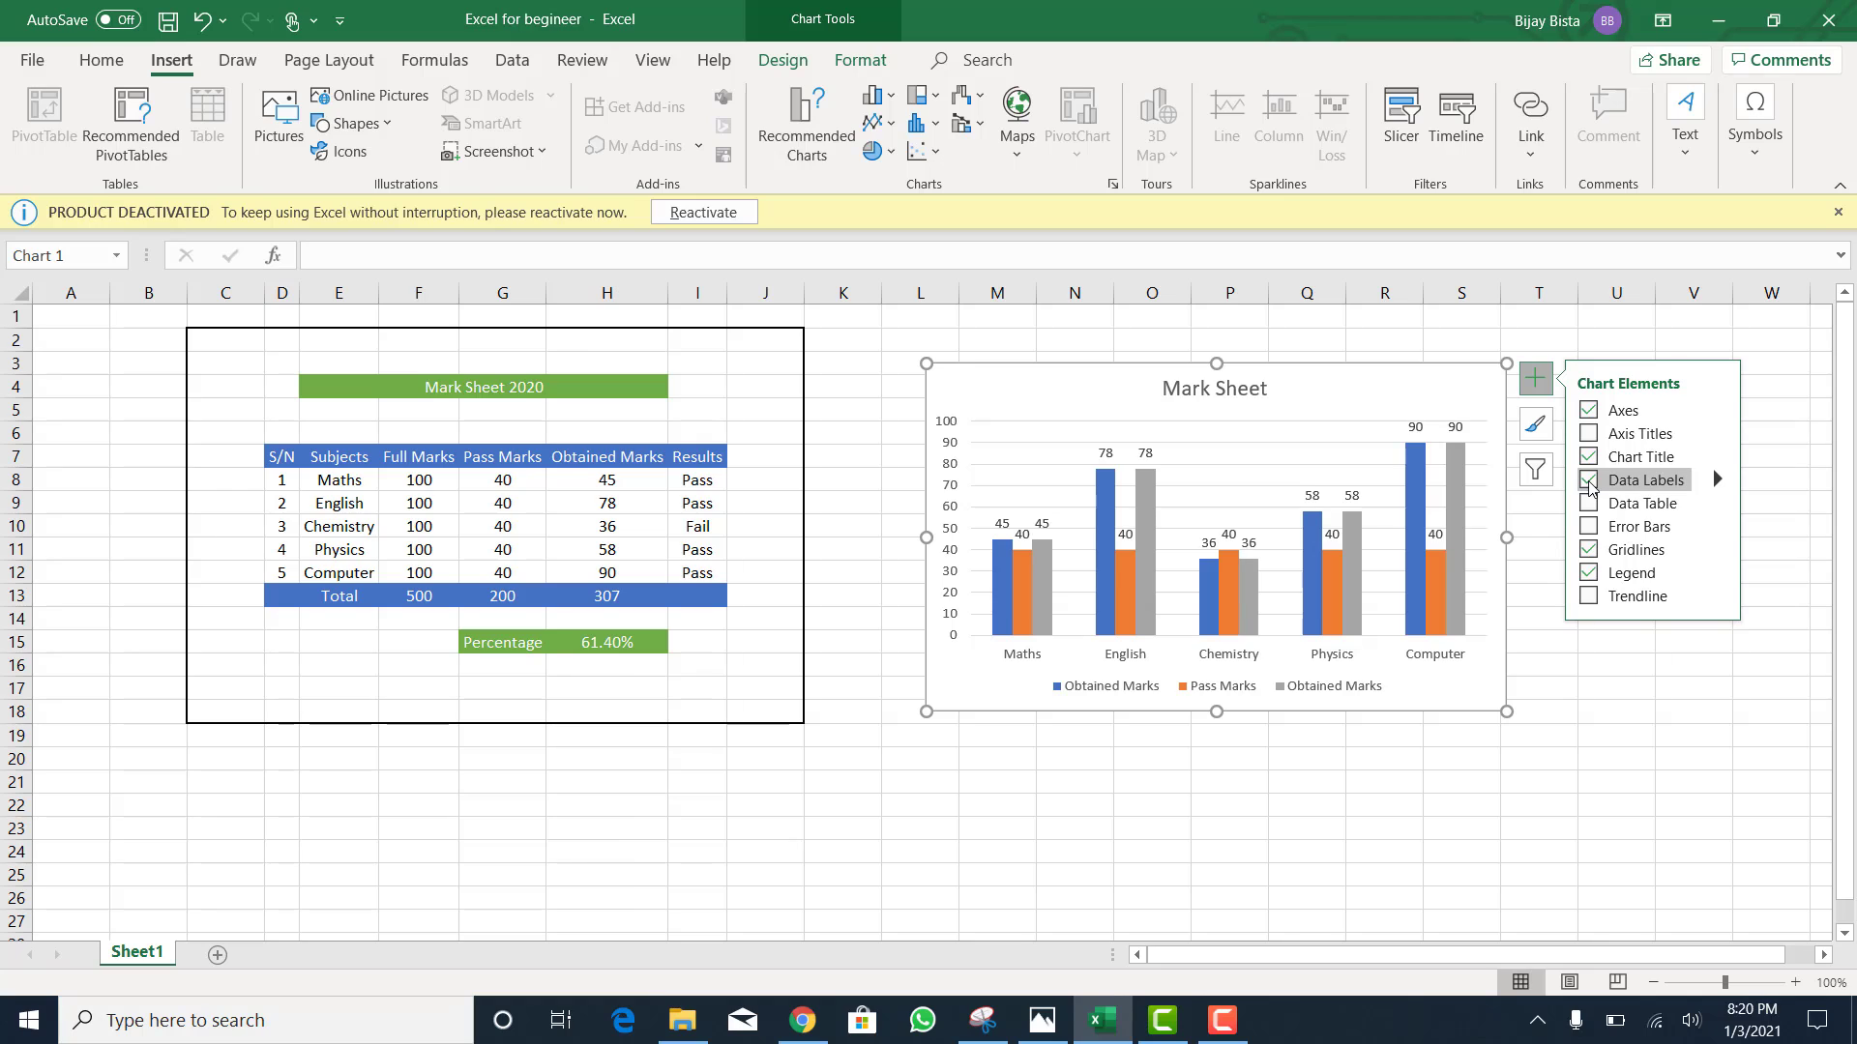
pyautogui.click(1641, 810)
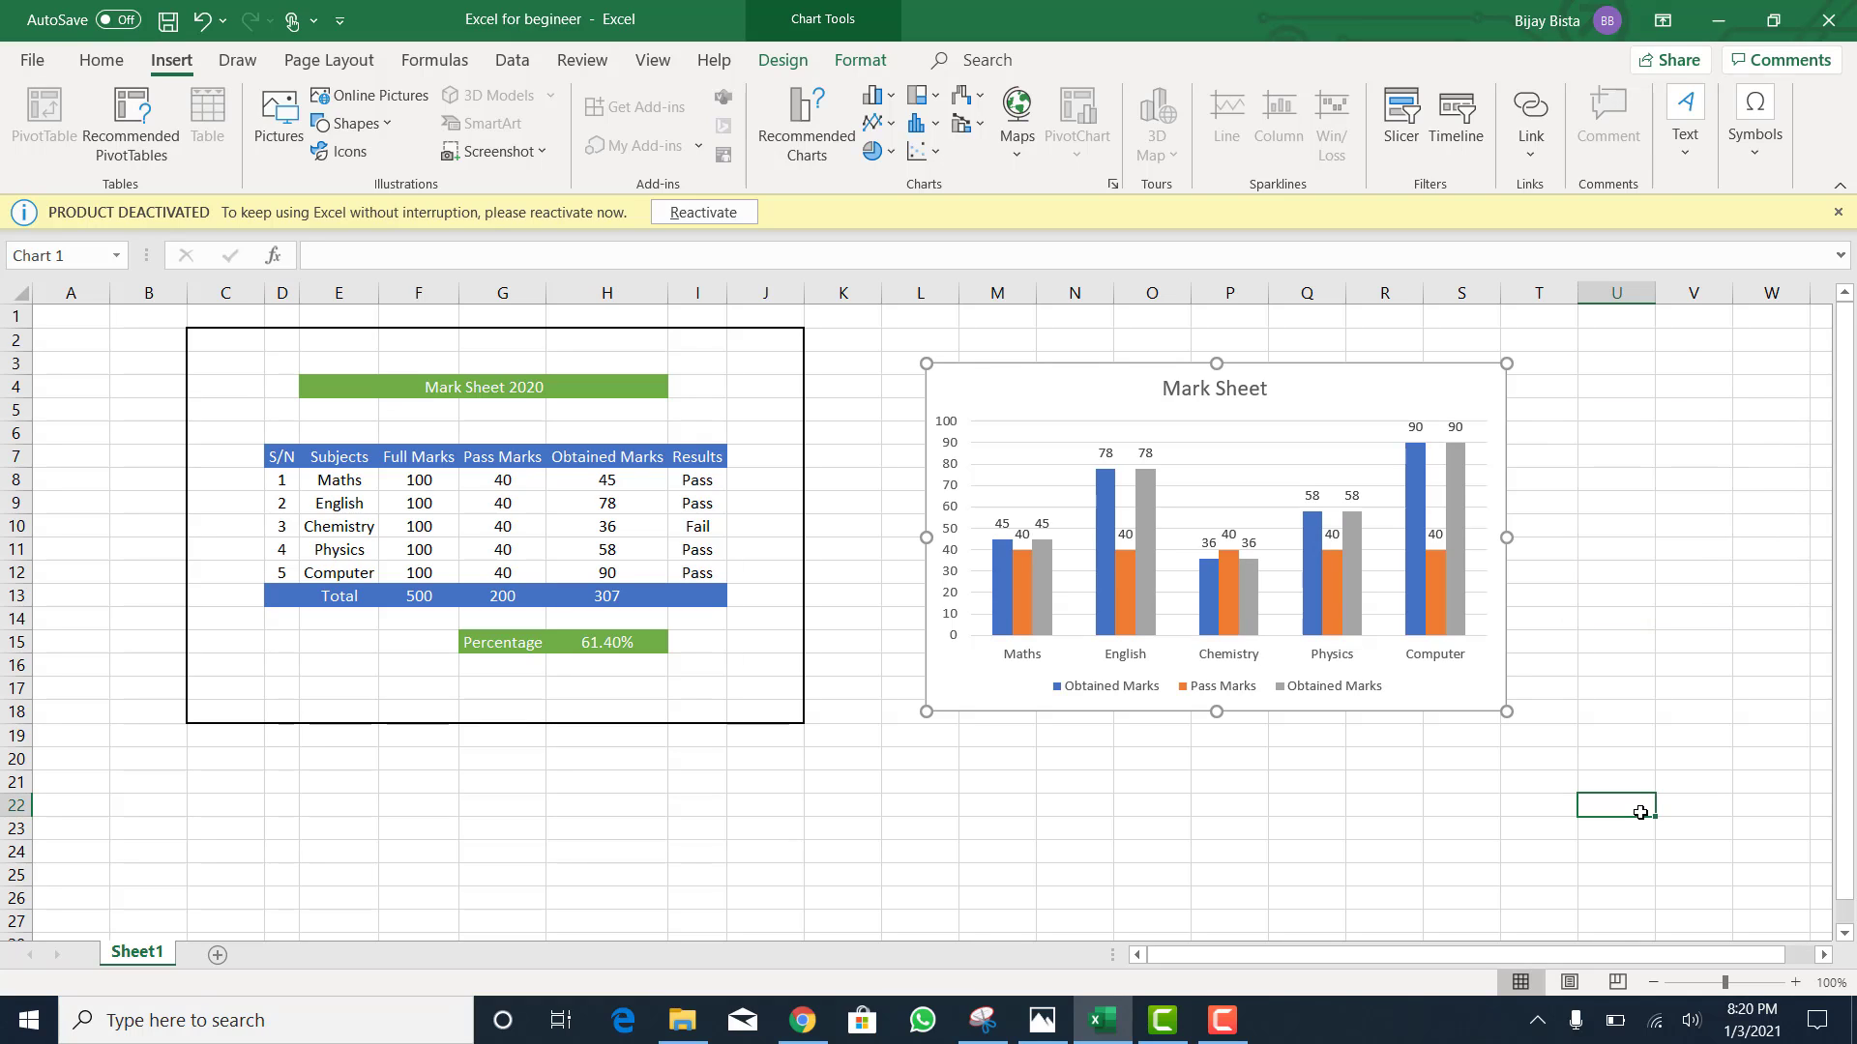
# Step: Add filter dropdowns to the header row of the mark sheet table
pyautogui.click(1308, 926)
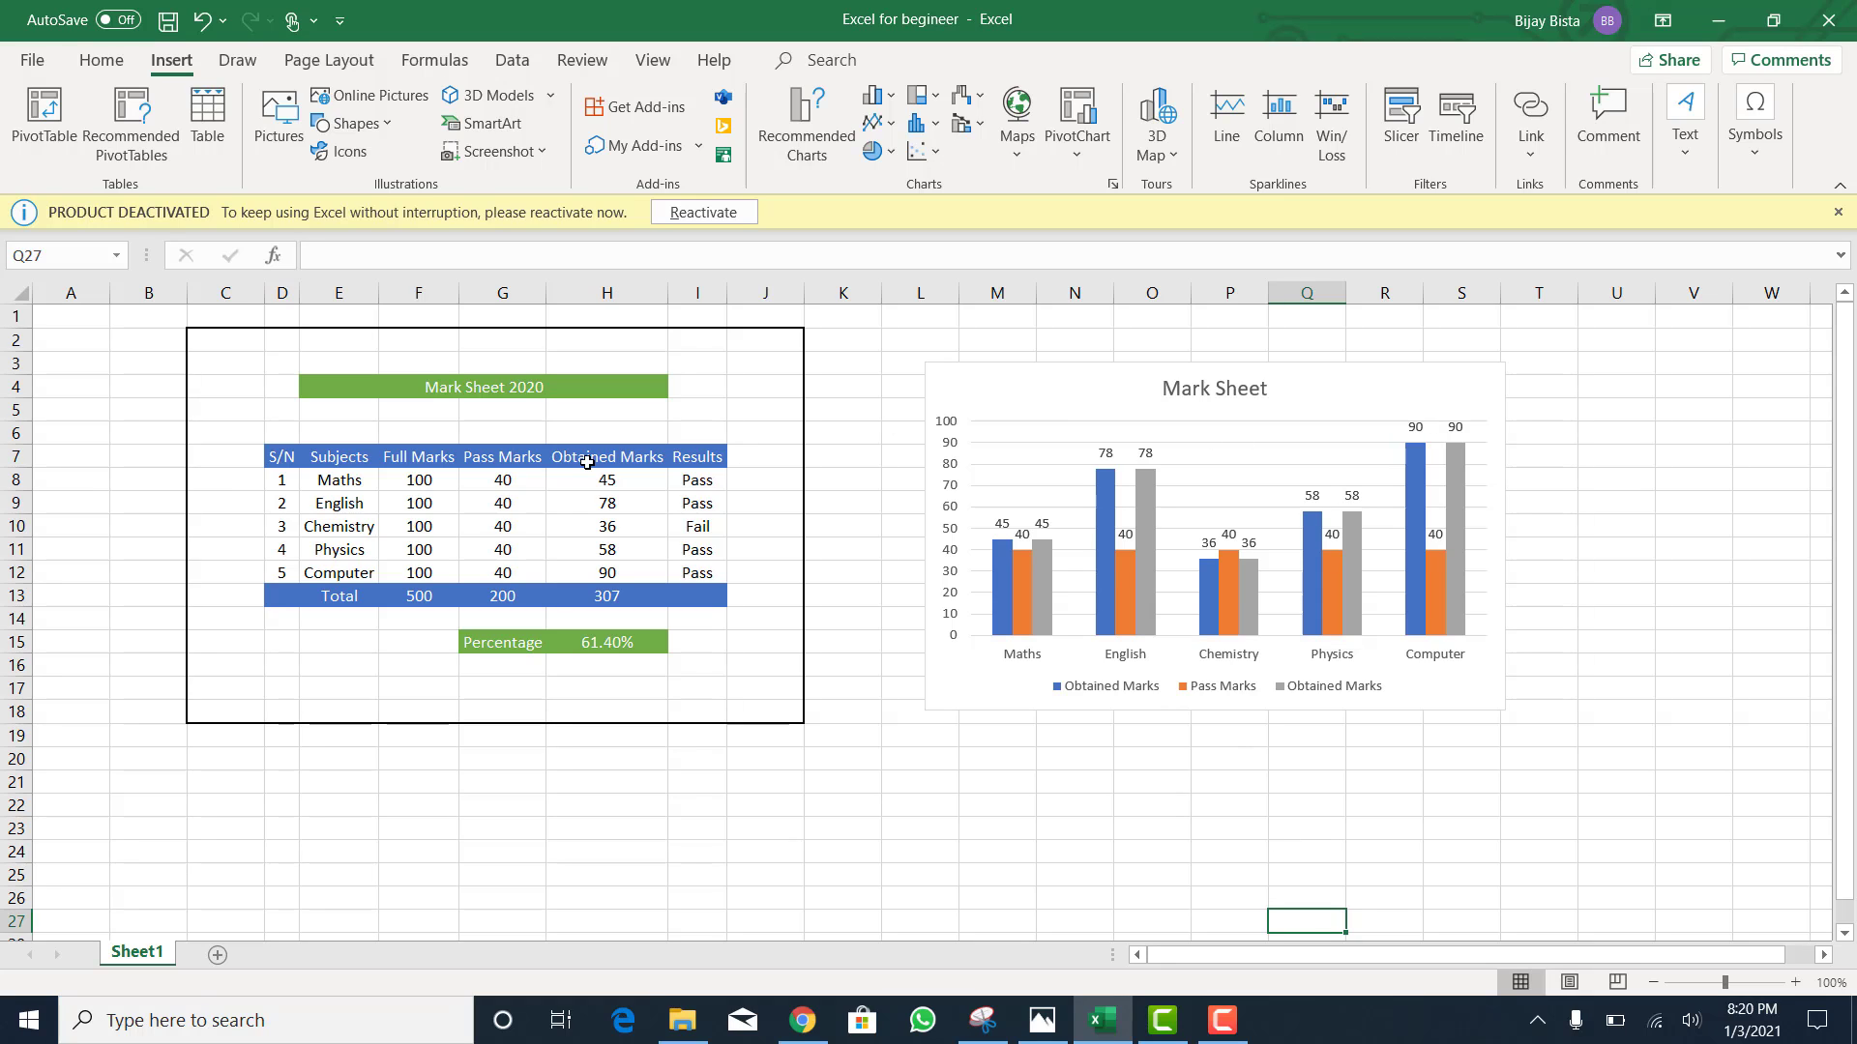
pyautogui.click(638, 573)
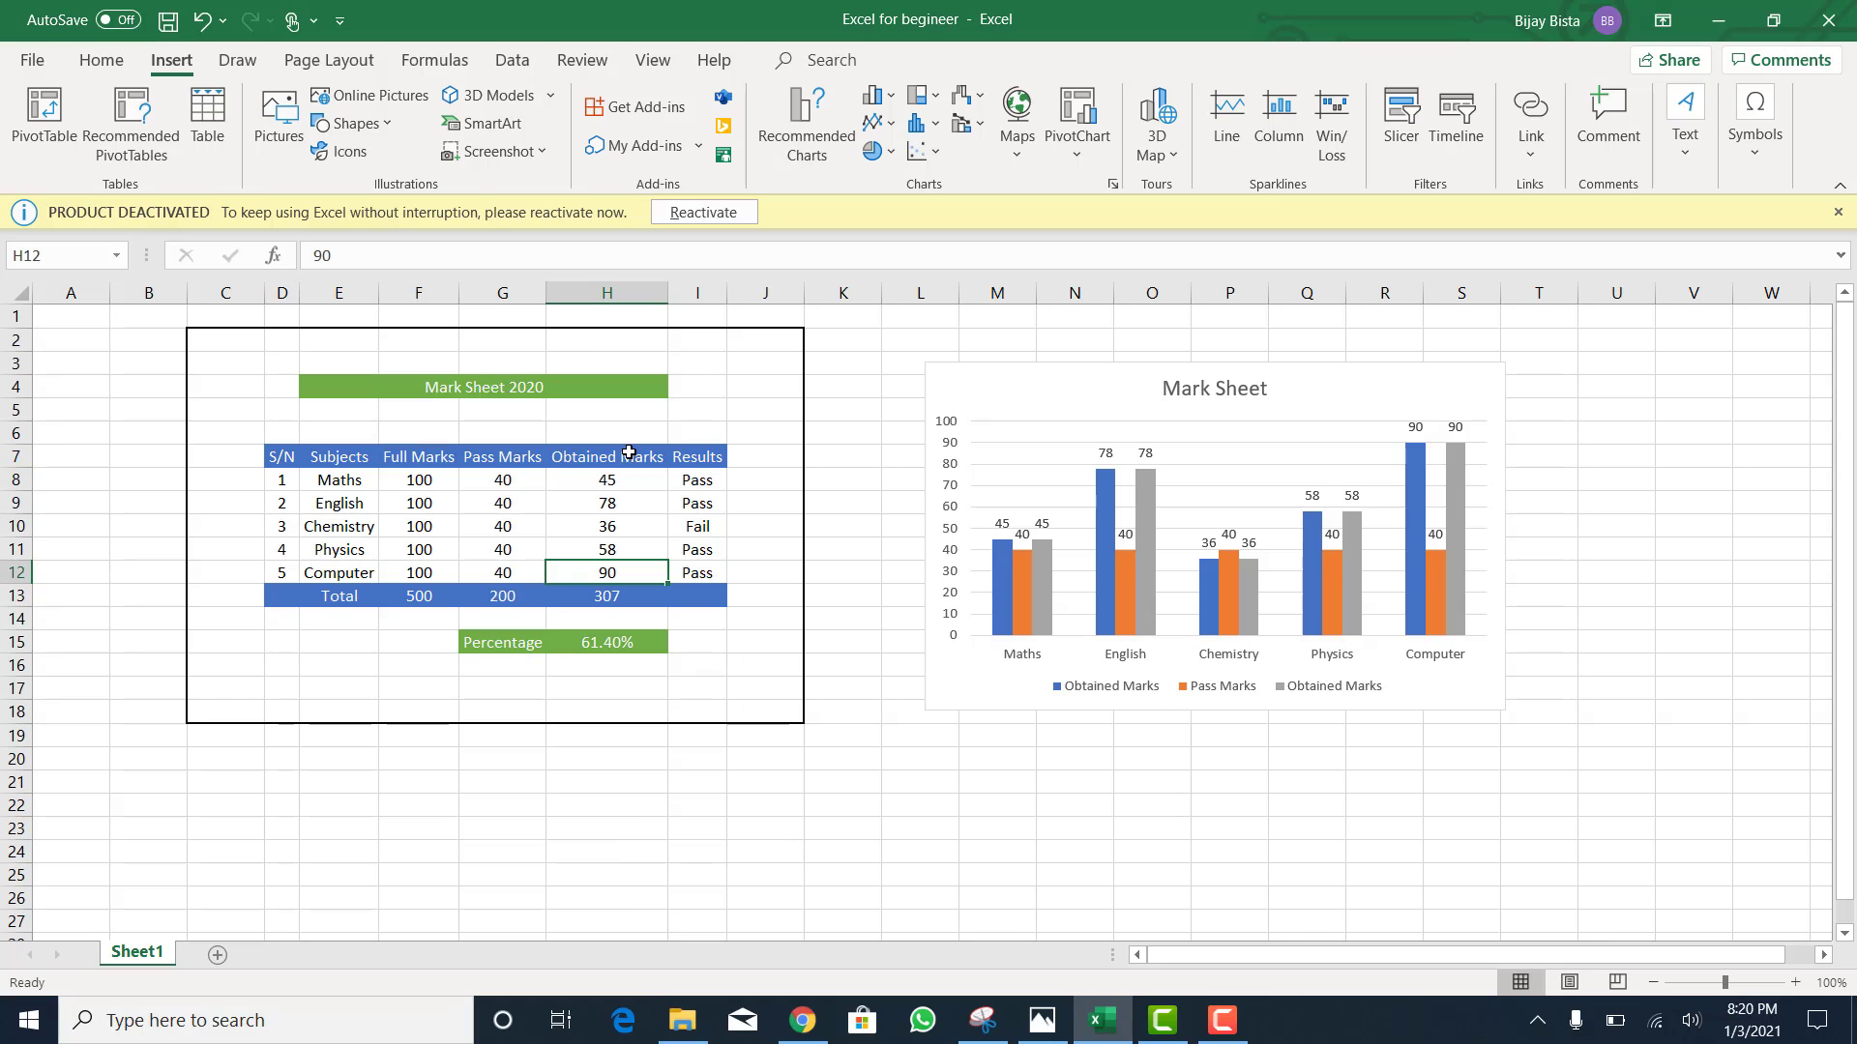
pyautogui.click(708, 460)
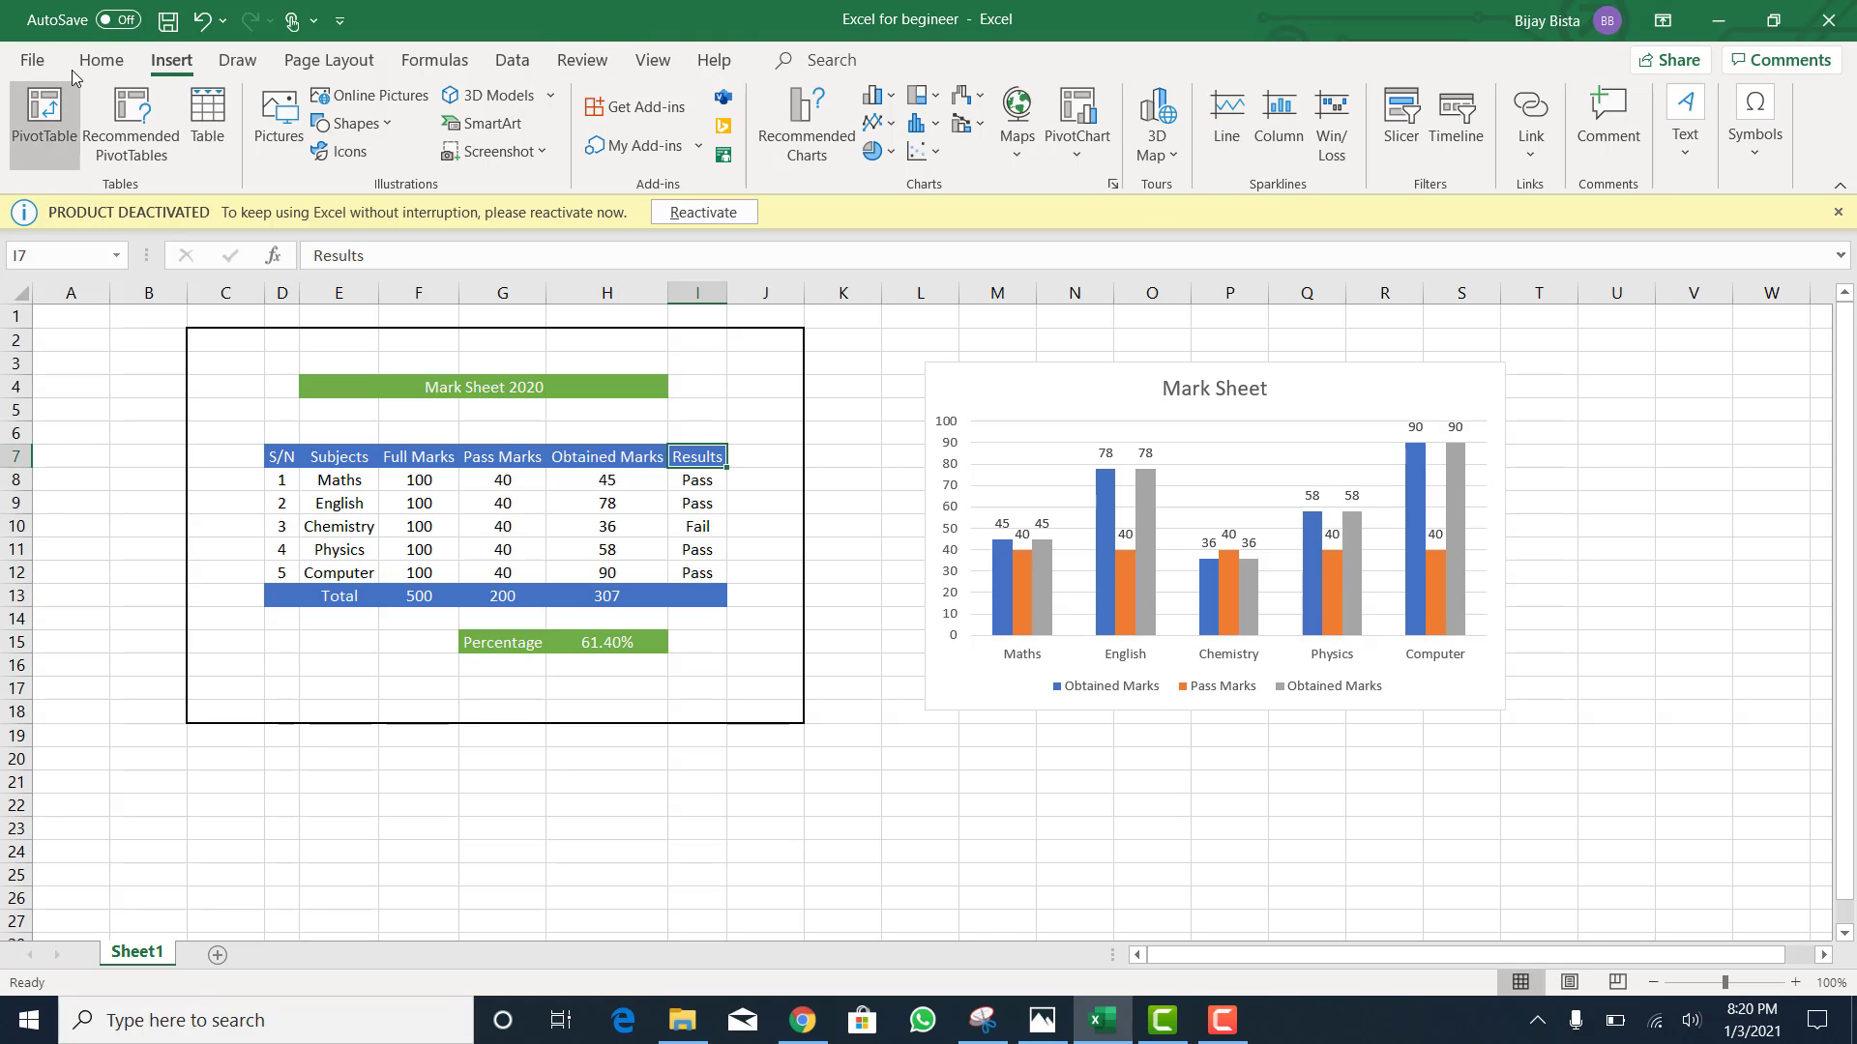
pyautogui.click(102, 60)
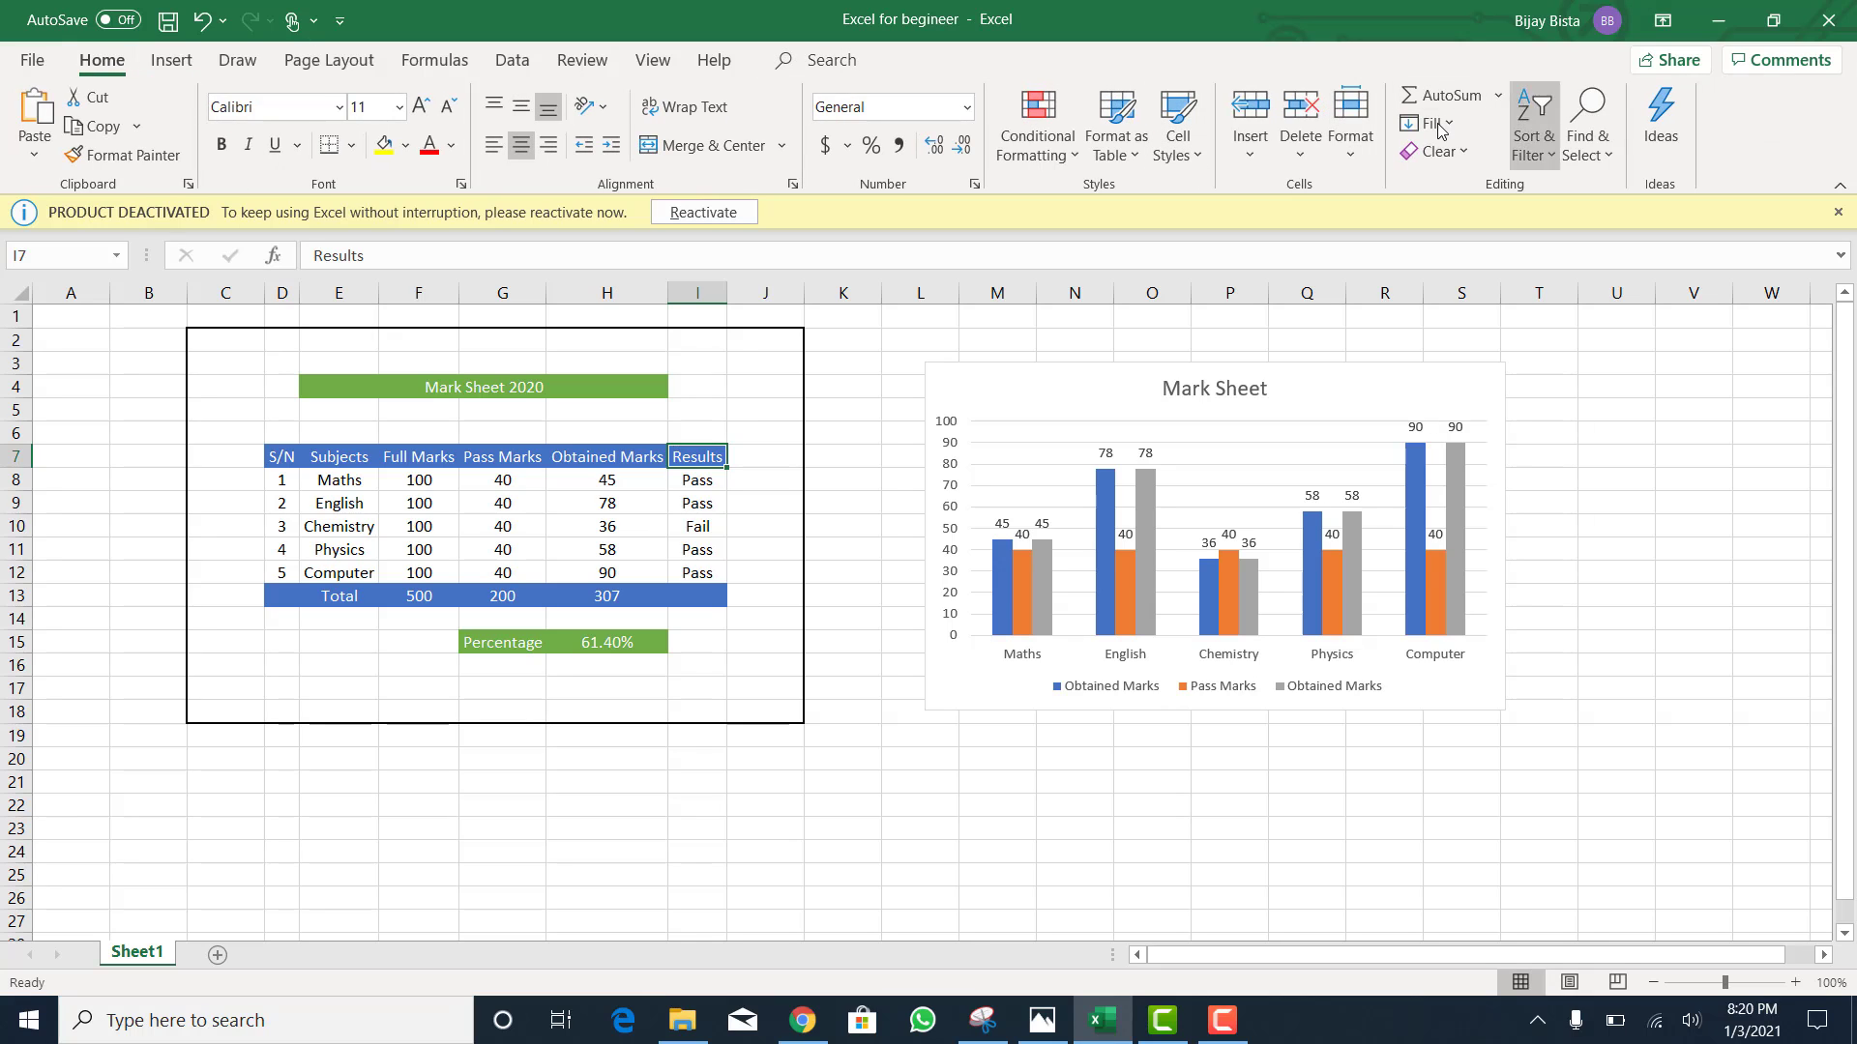
pyautogui.click(1359, 122)
pyautogui.click(1360, 123)
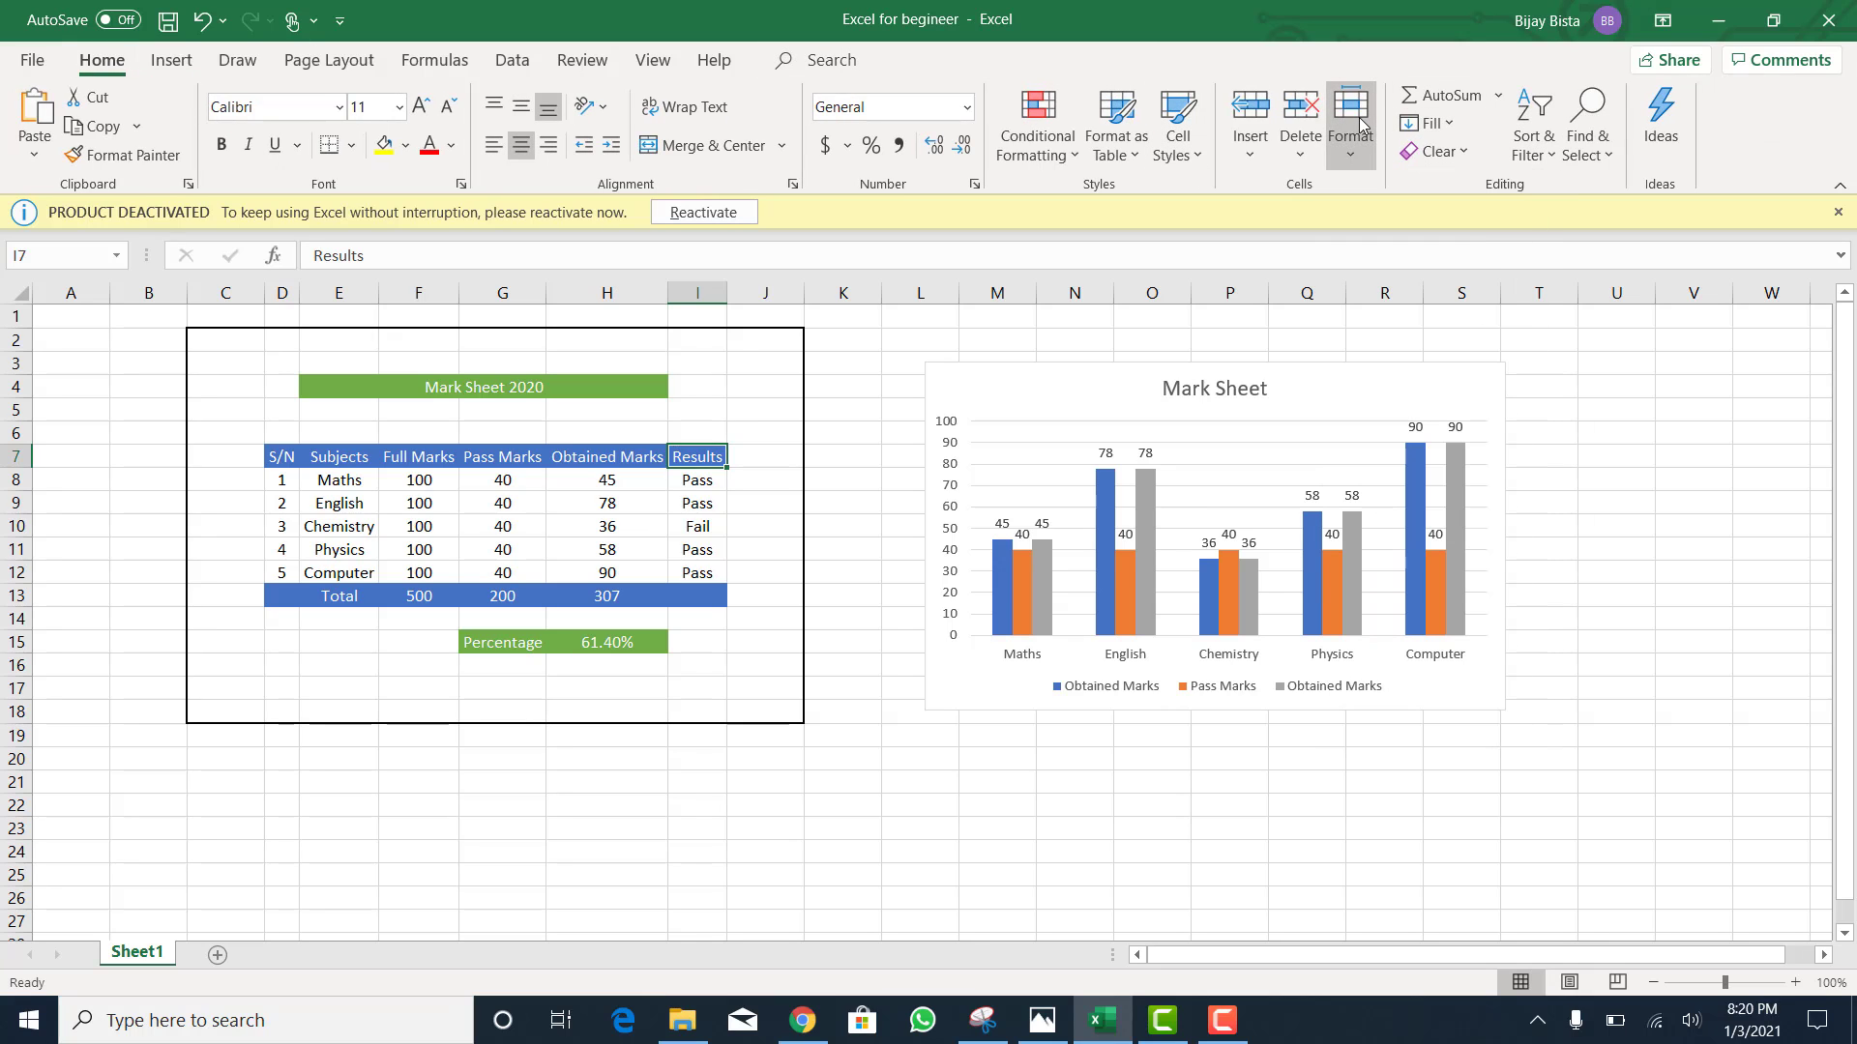
pyautogui.click(1533, 135)
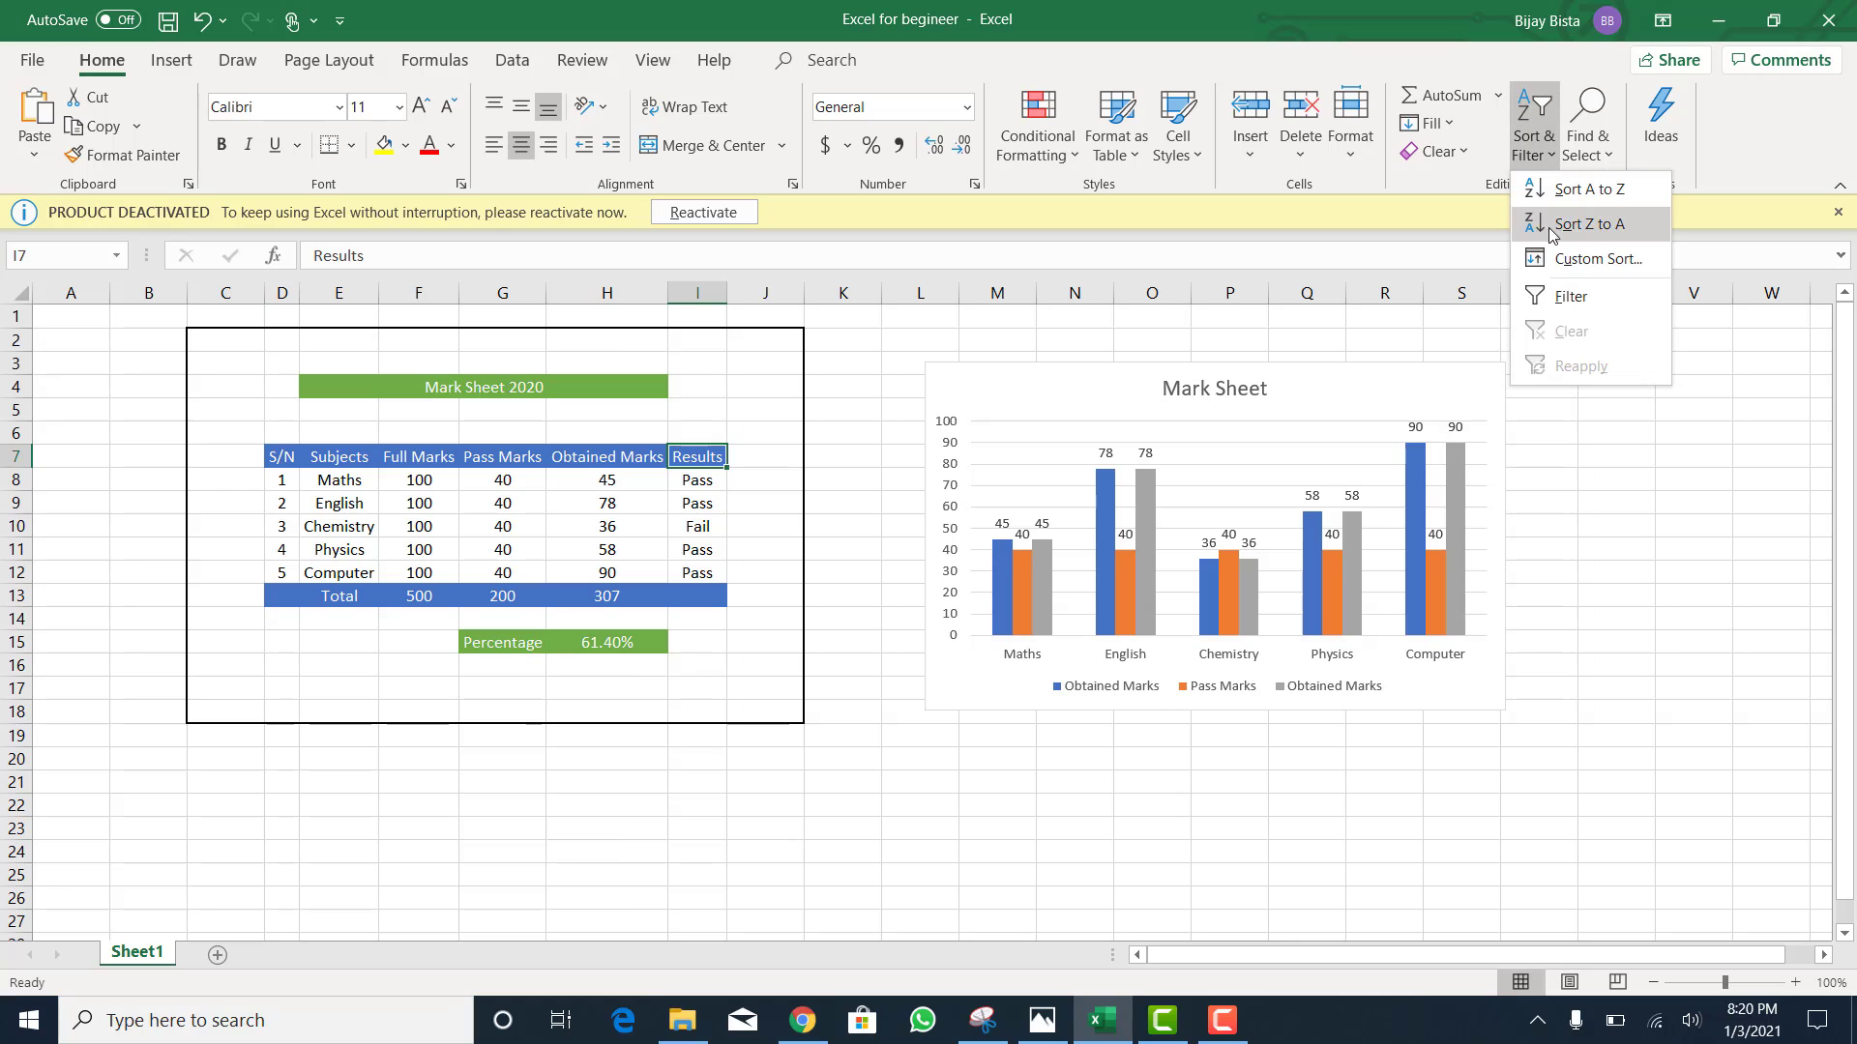
pyautogui.click(1539, 295)
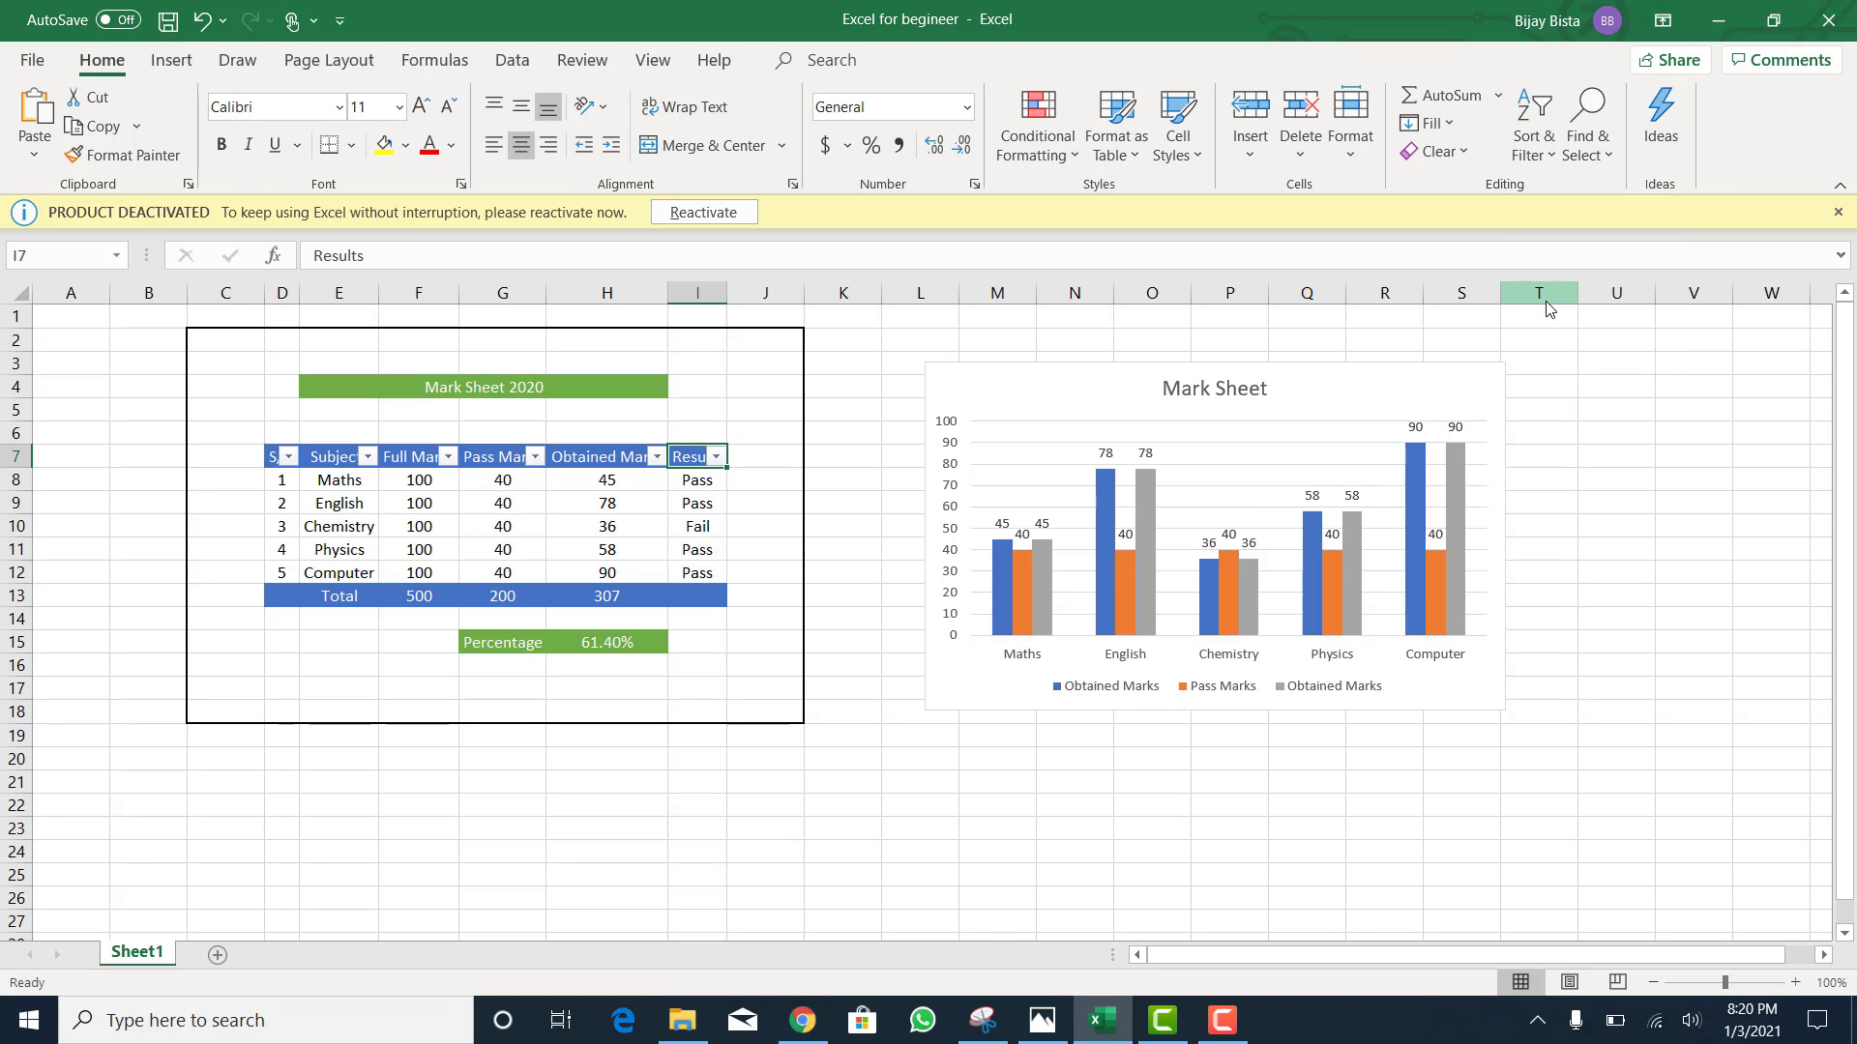
# Step: Filter the Results column to show only the Pass rows
pyautogui.click(717, 458)
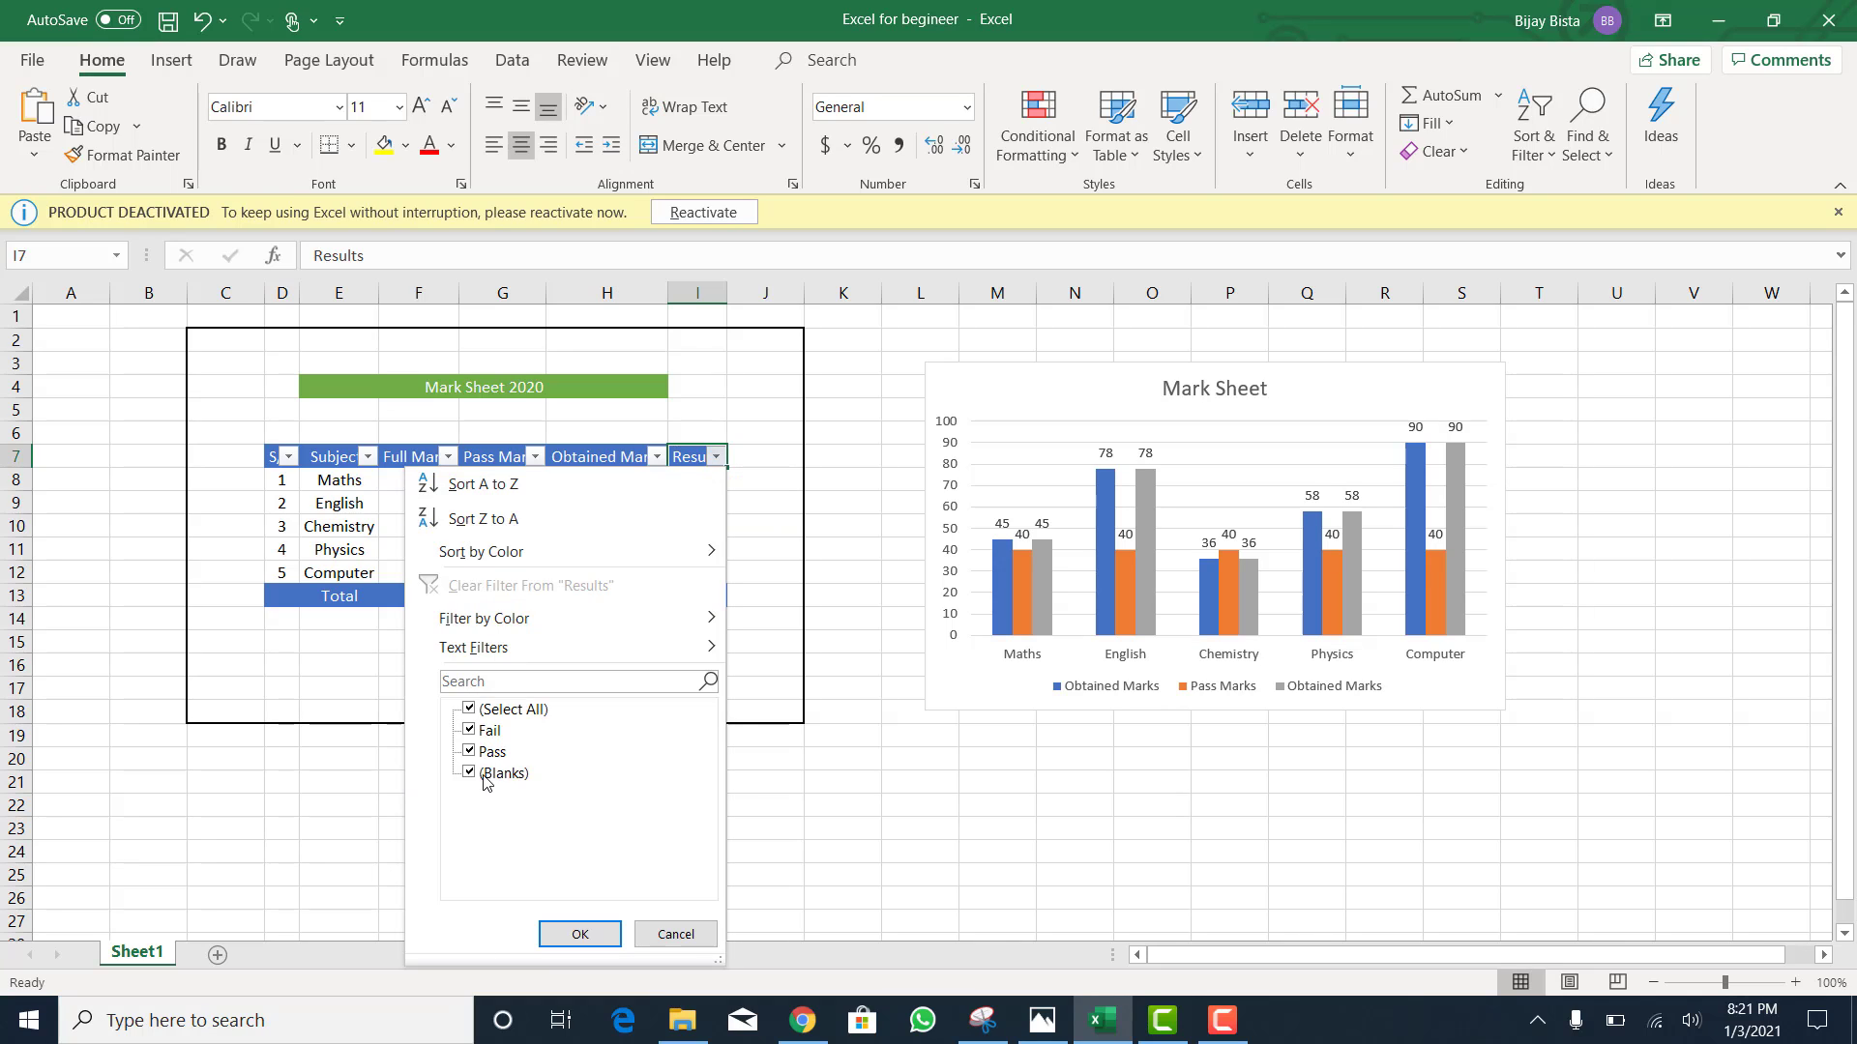
pyautogui.click(487, 712)
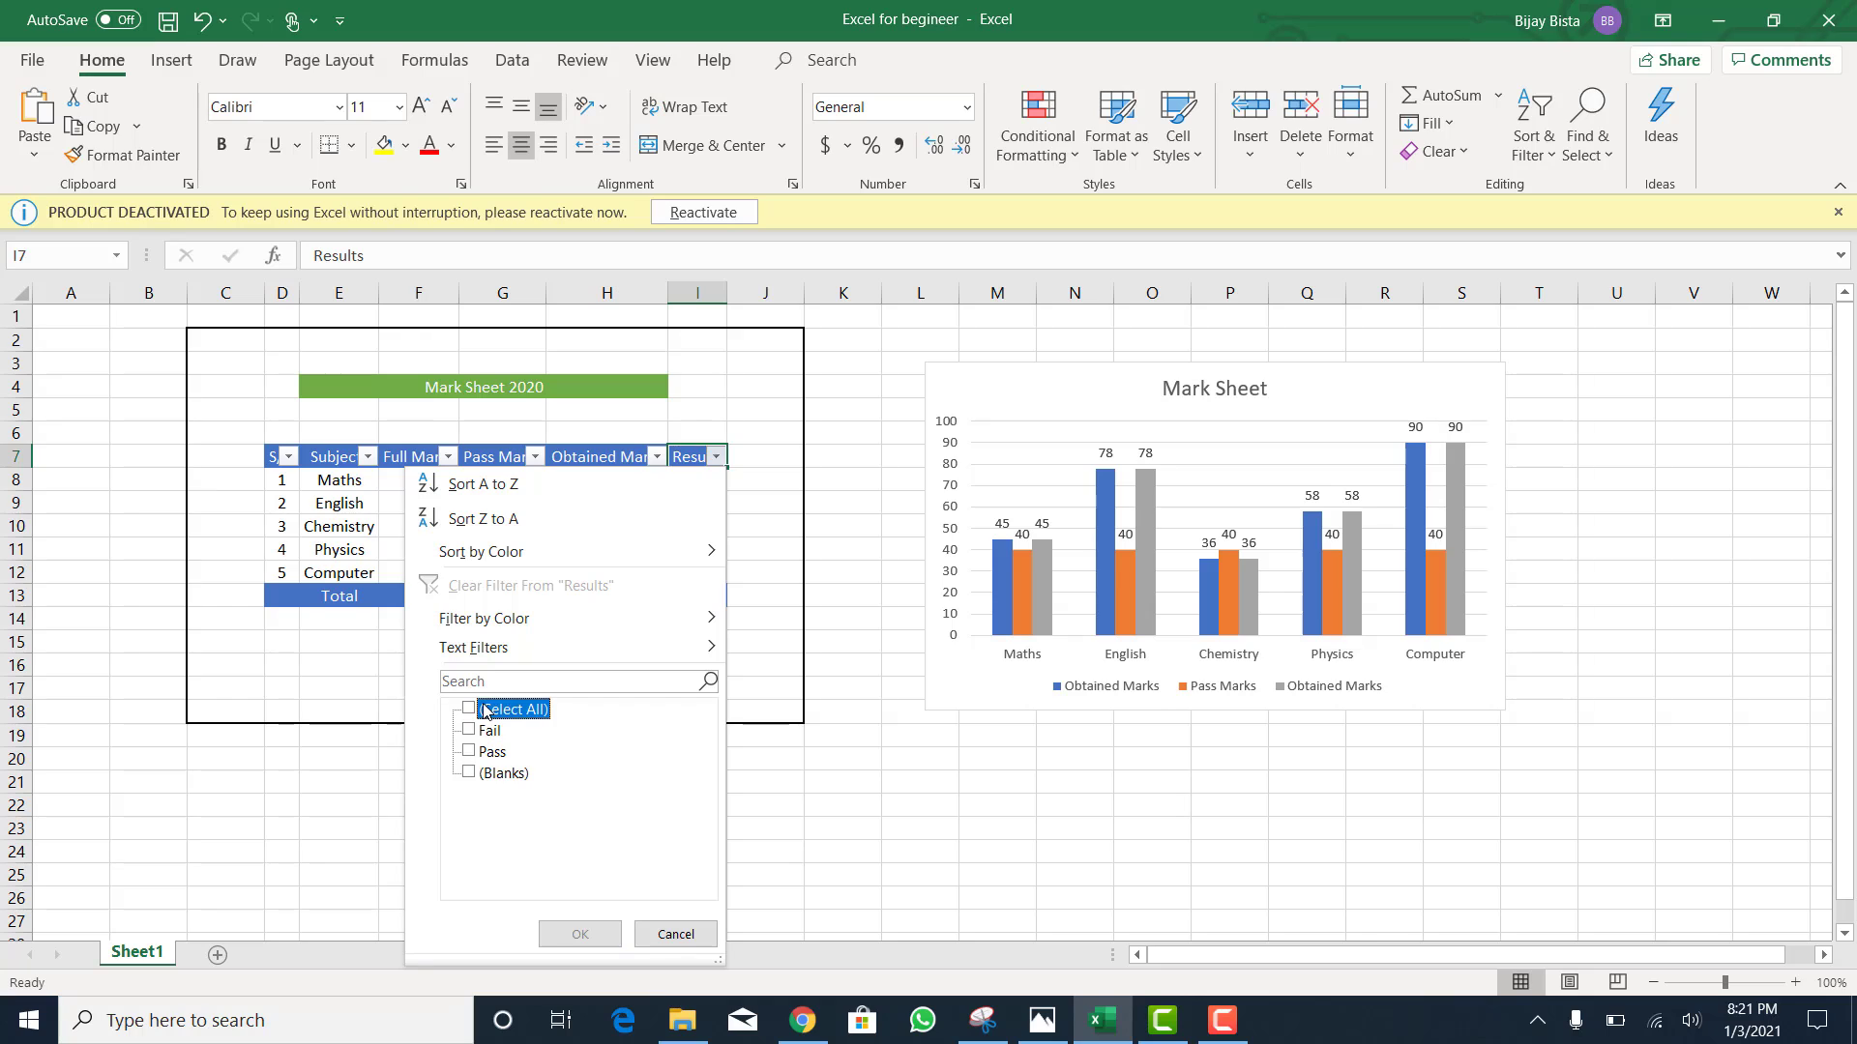
pyautogui.click(470, 752)
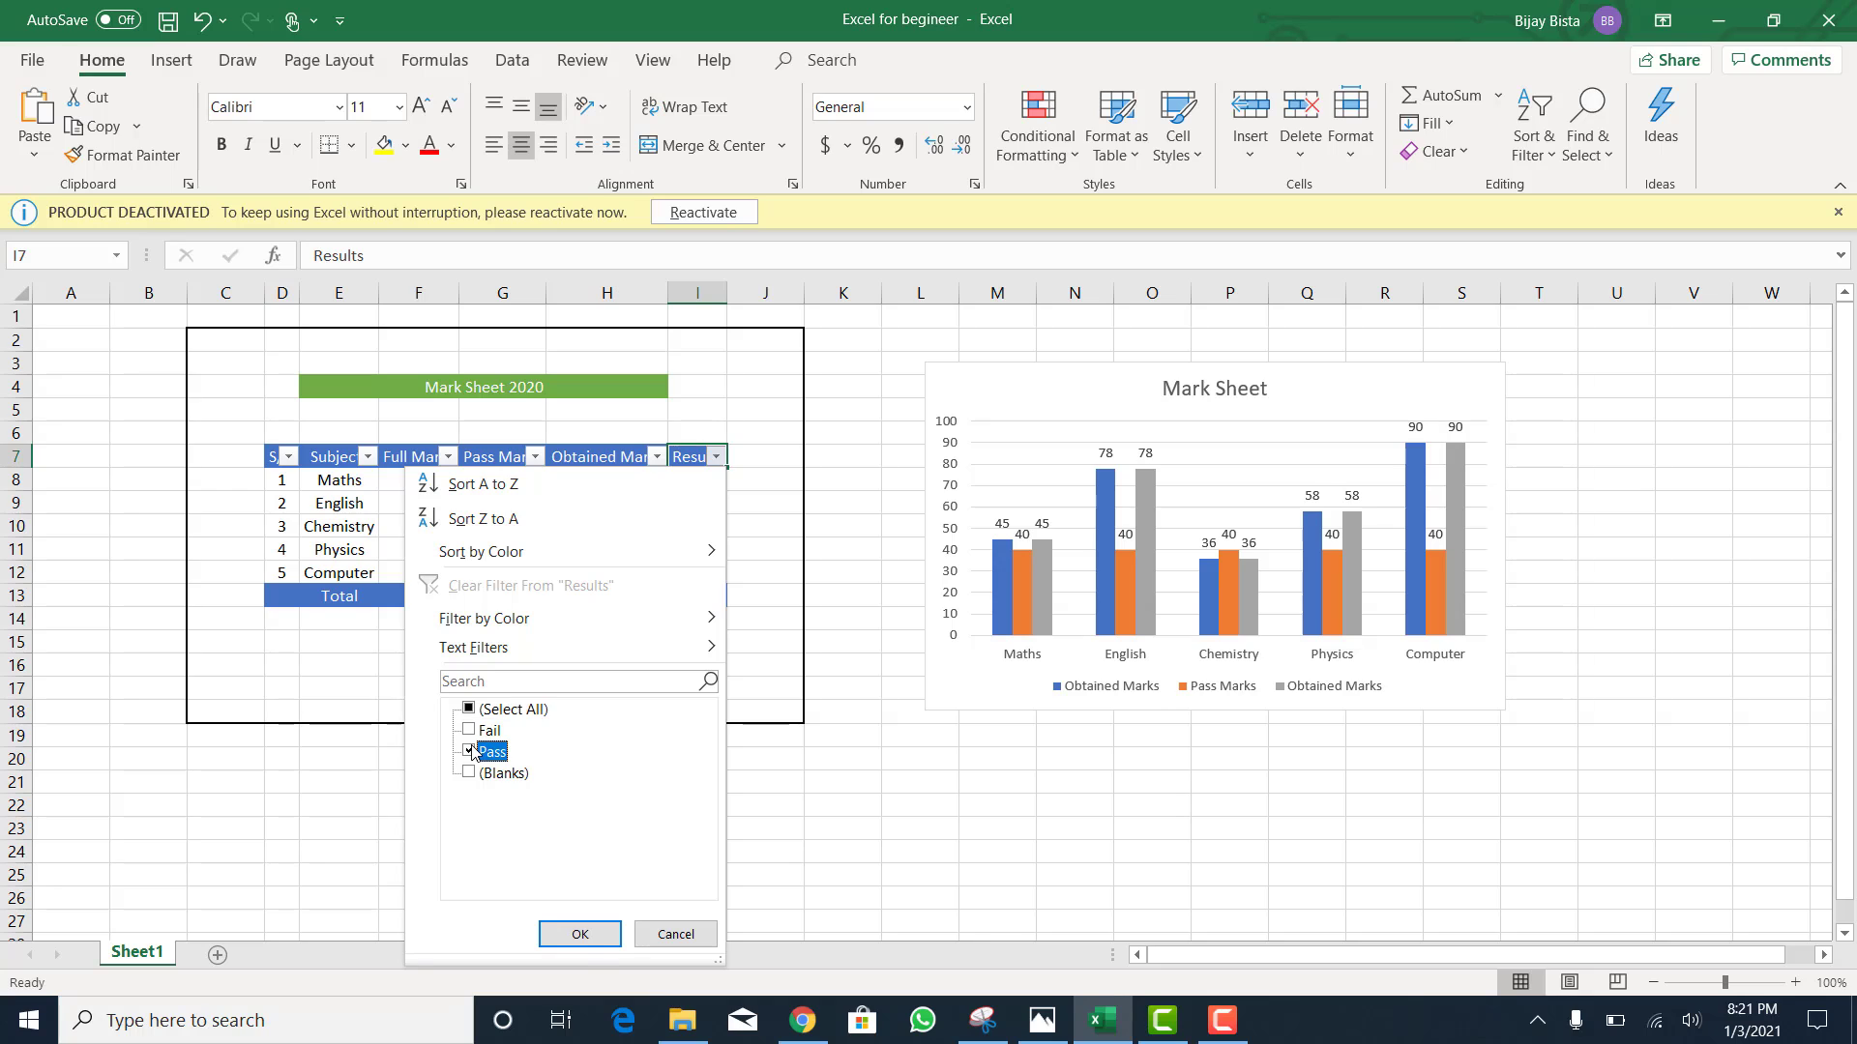
pyautogui.click(579, 934)
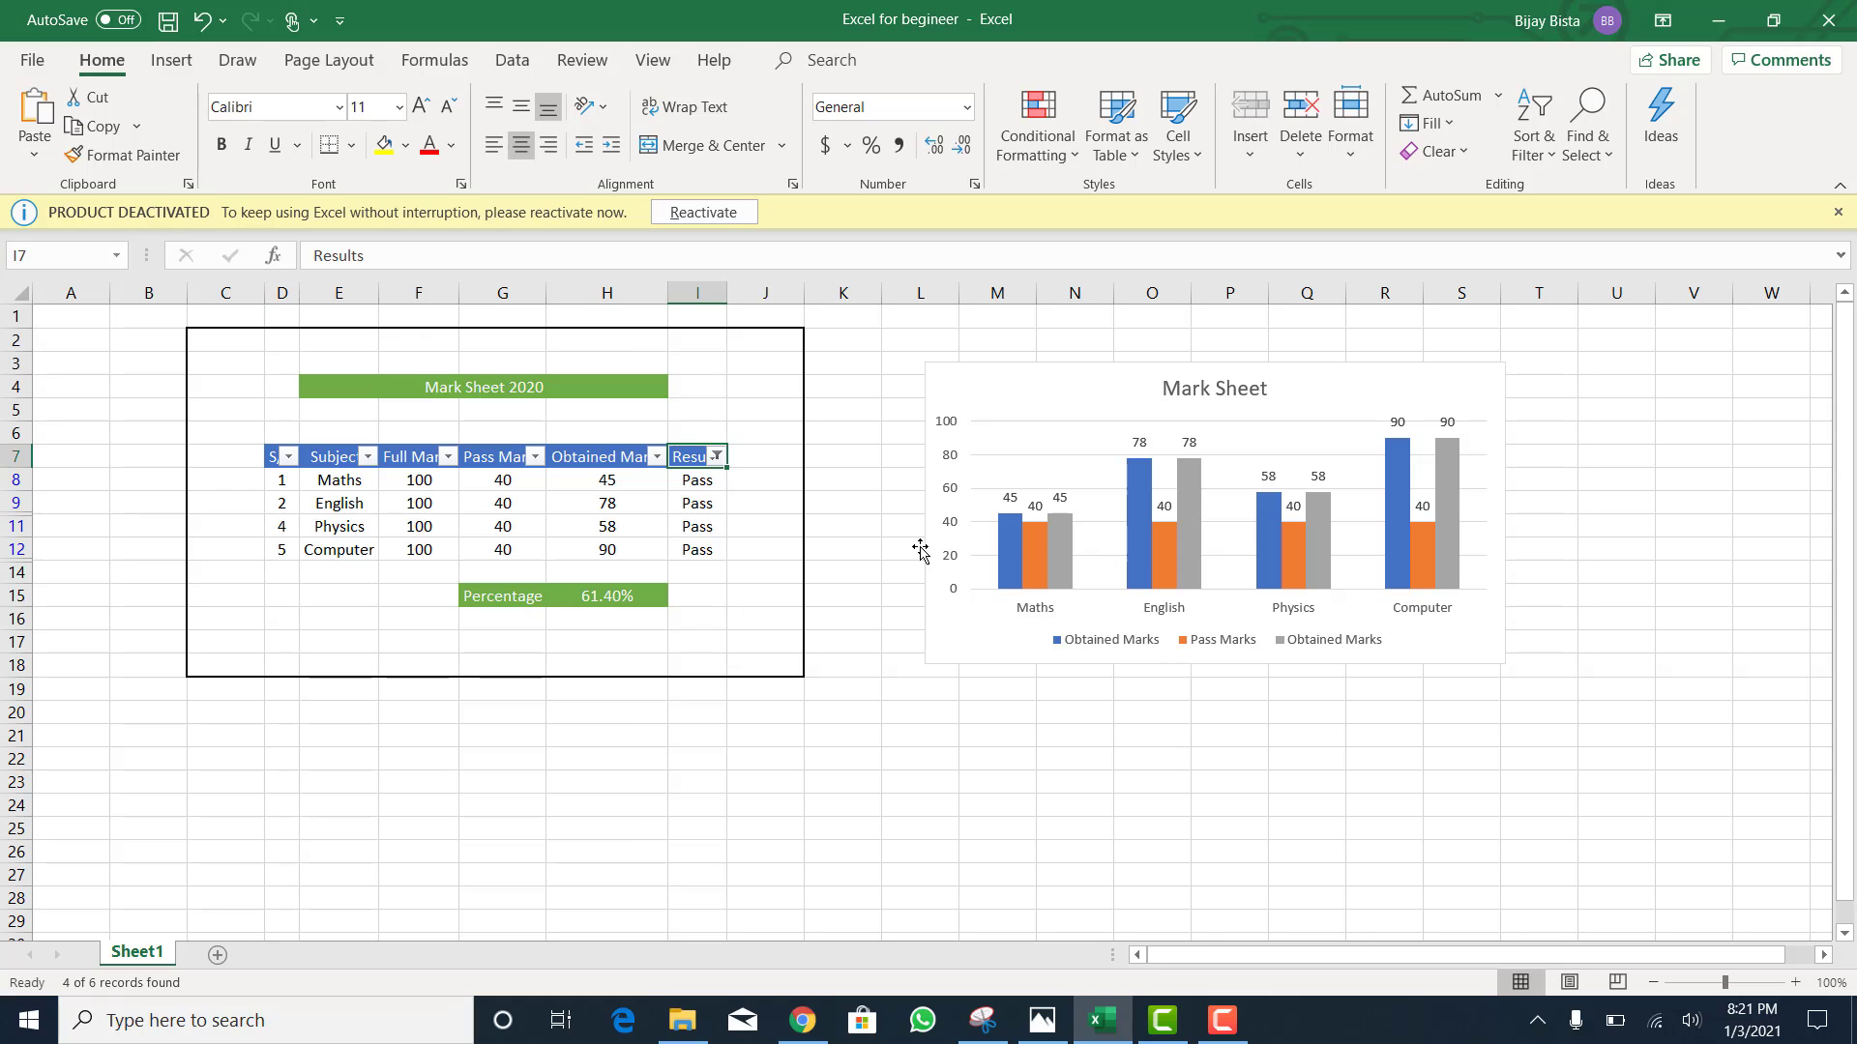
# Step: Change the Results column filter to show only the Fail rows
pyautogui.click(716, 457)
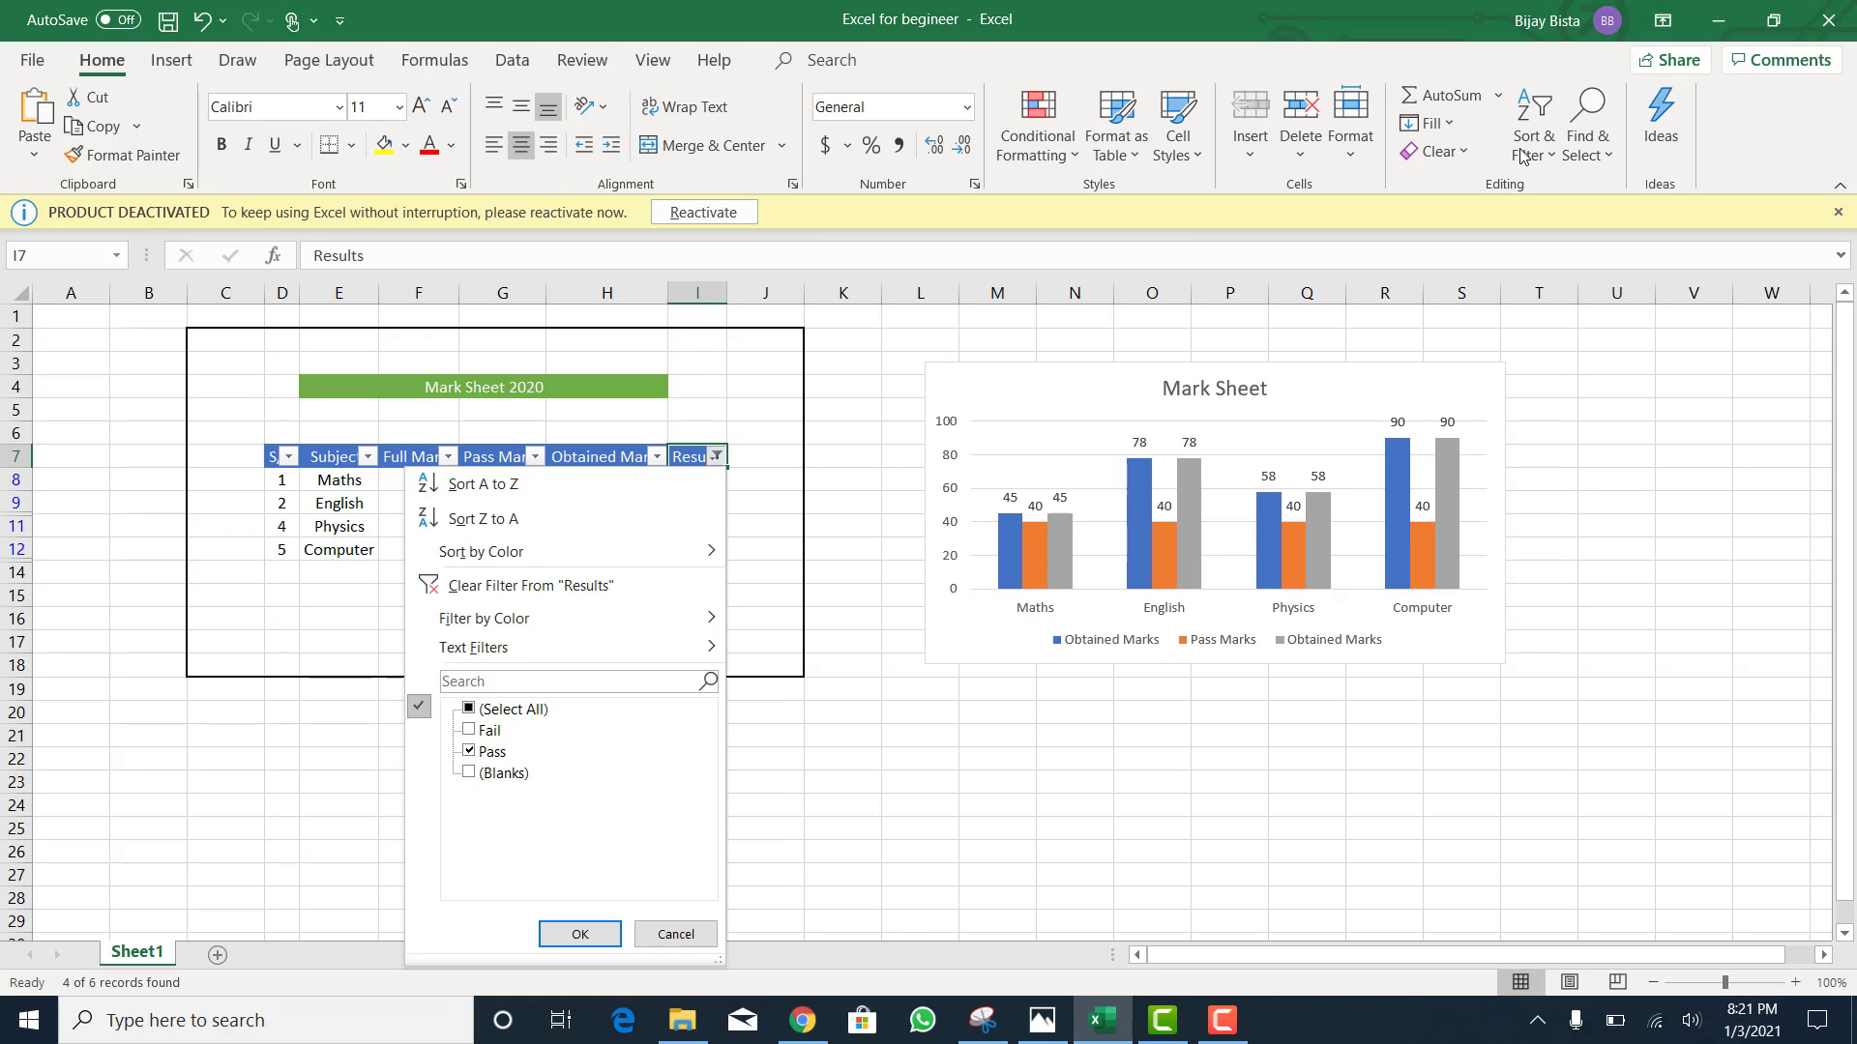
pyautogui.click(469, 752)
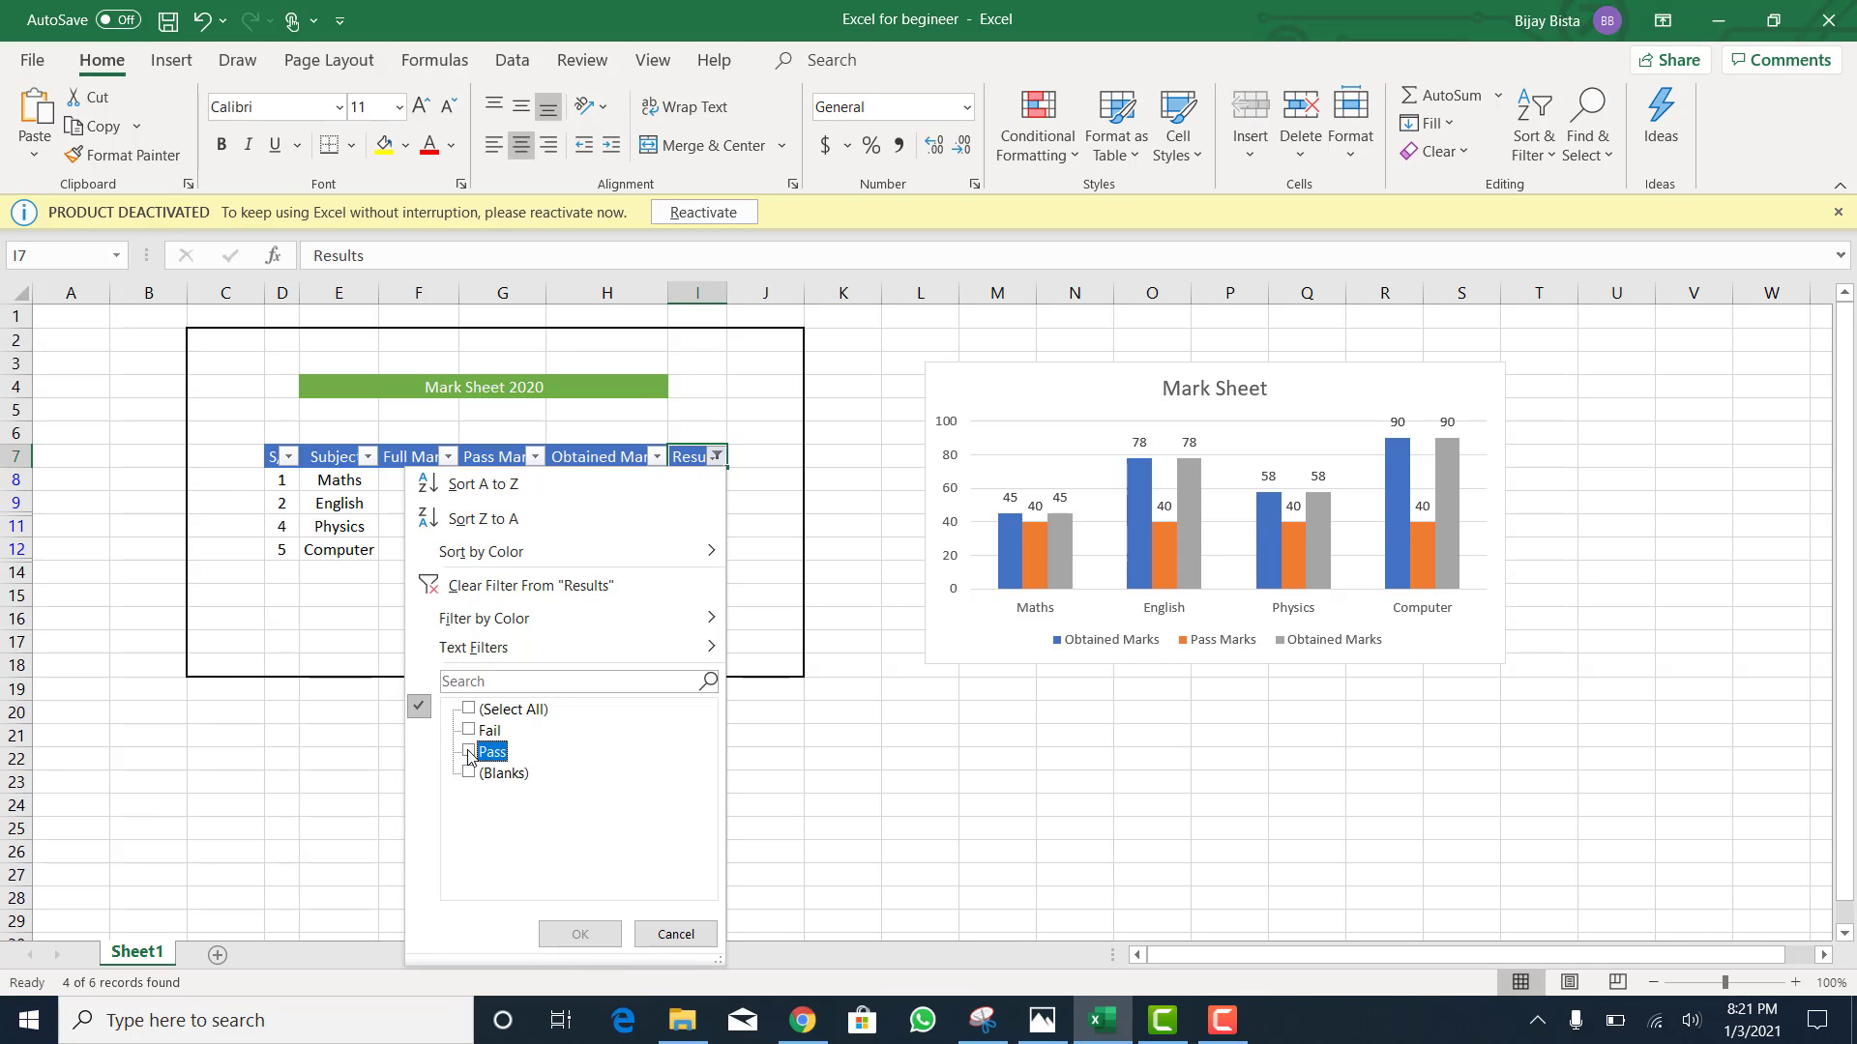
pyautogui.click(470, 732)
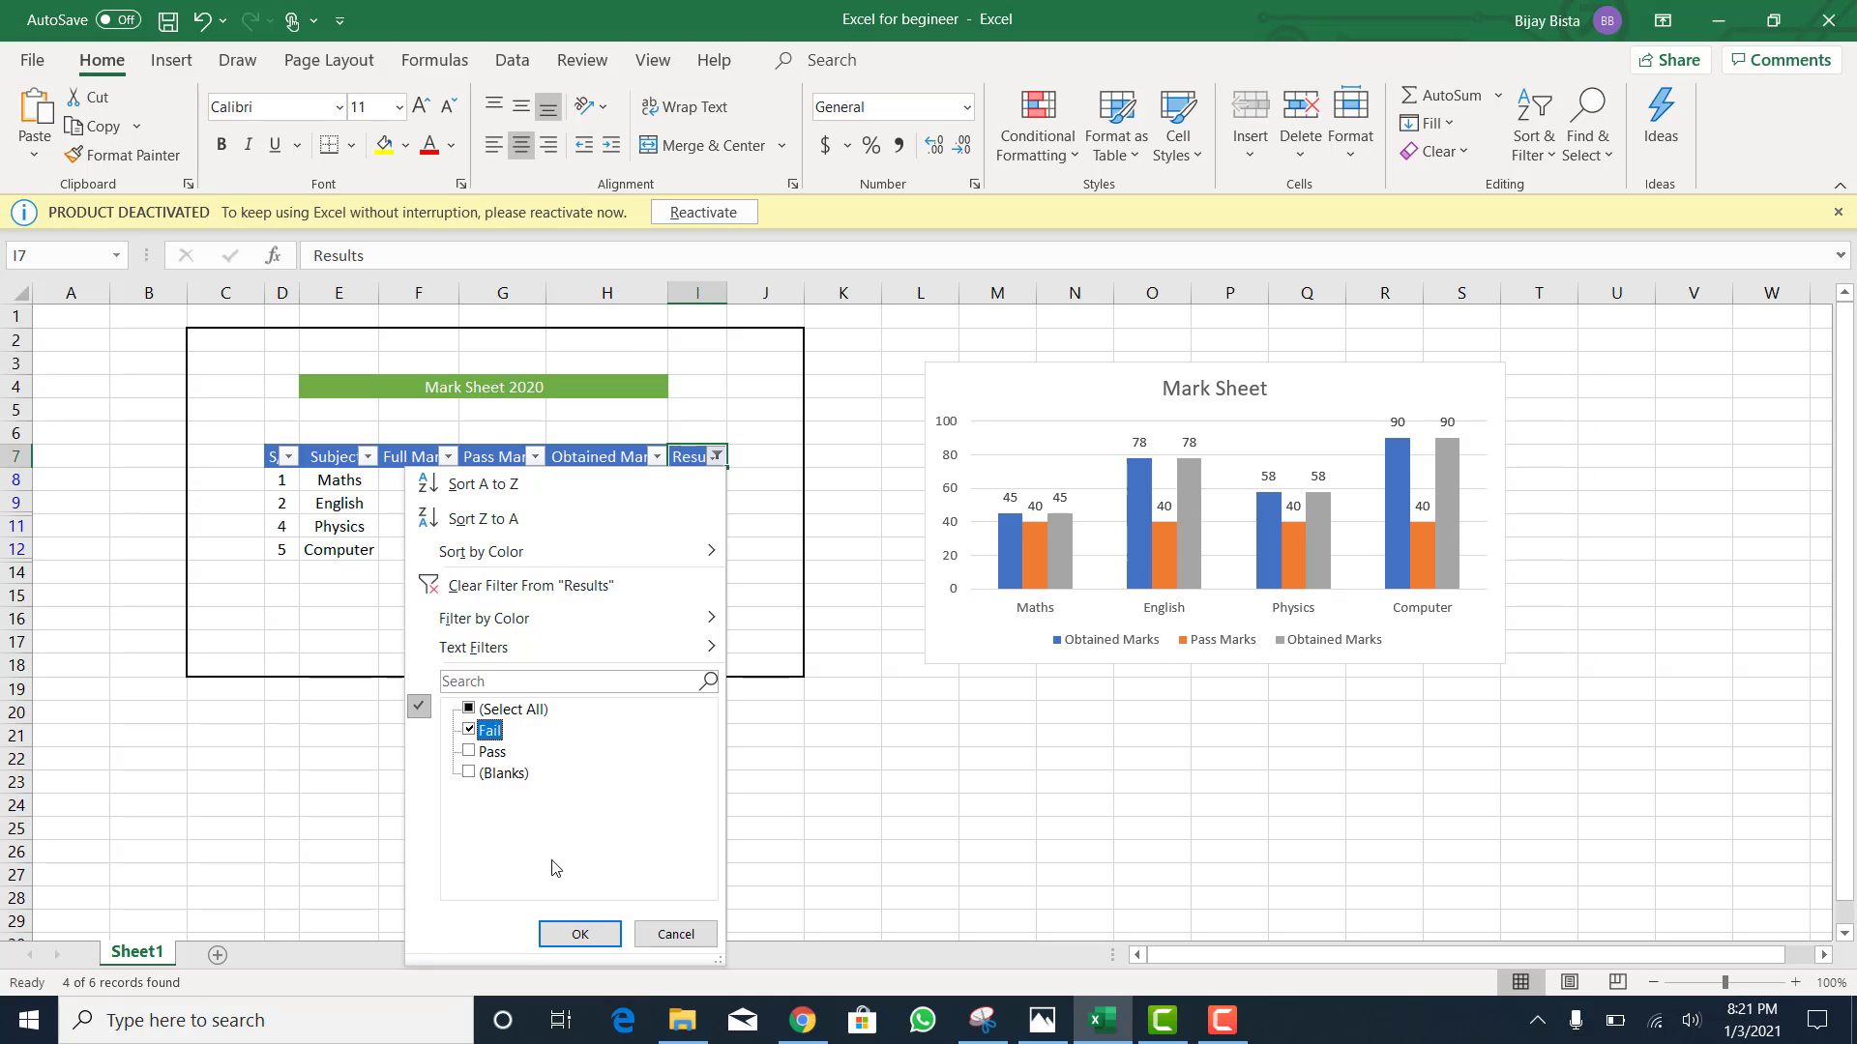
pyautogui.click(568, 936)
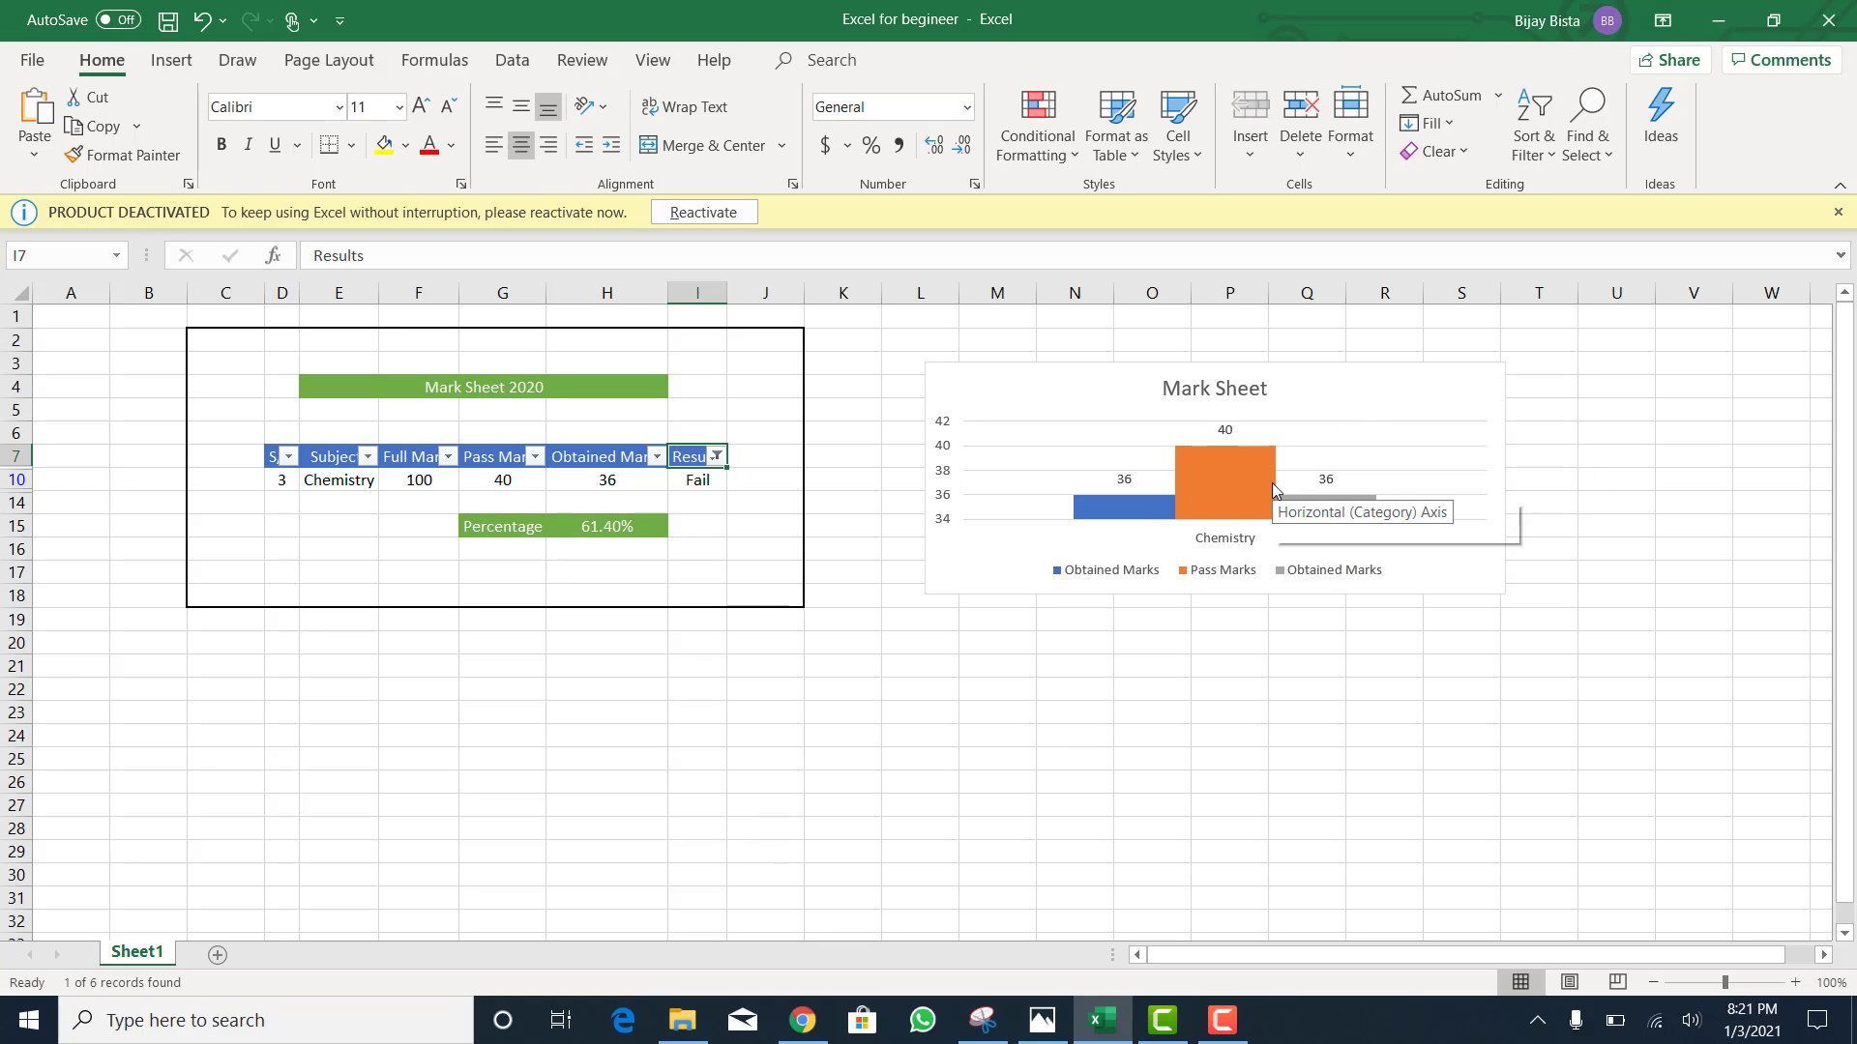
pyautogui.moveTo(1273, 487)
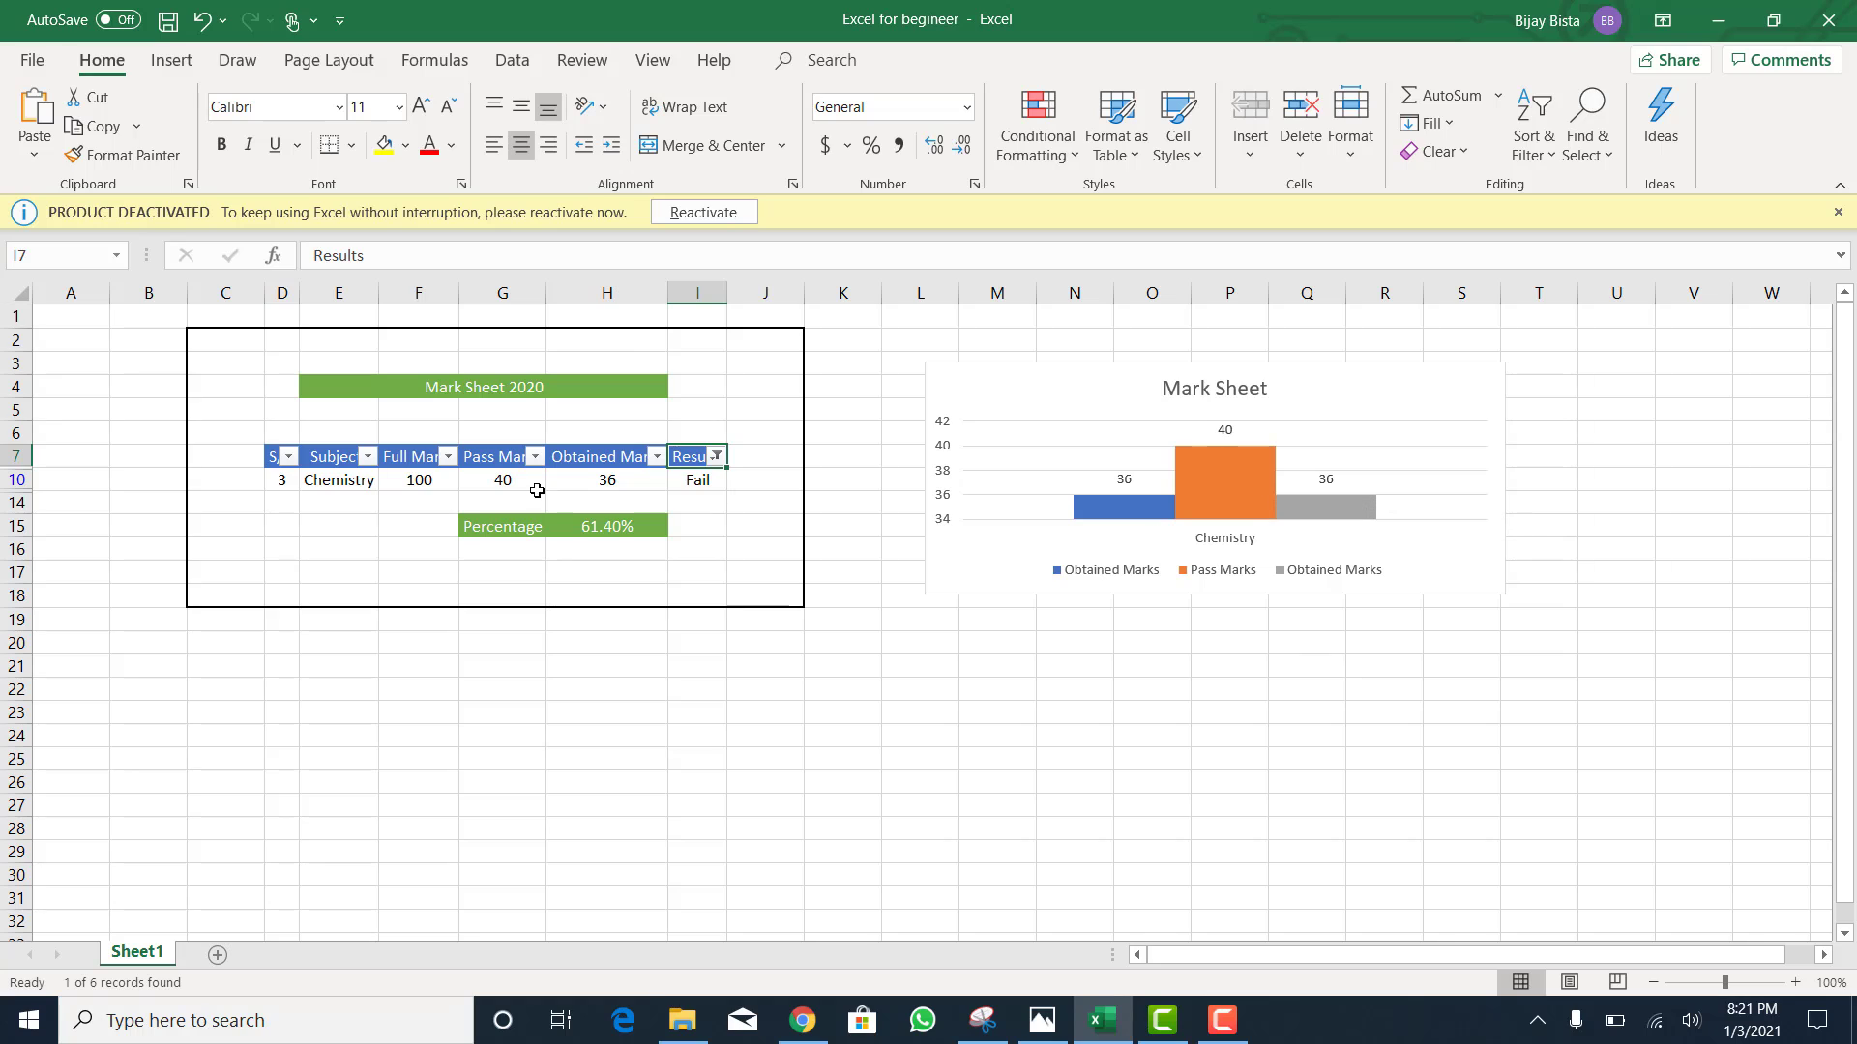
# Step: Reselect all values in the Results column filter to show every row
pyautogui.click(716, 458)
pyautogui.click(469, 710)
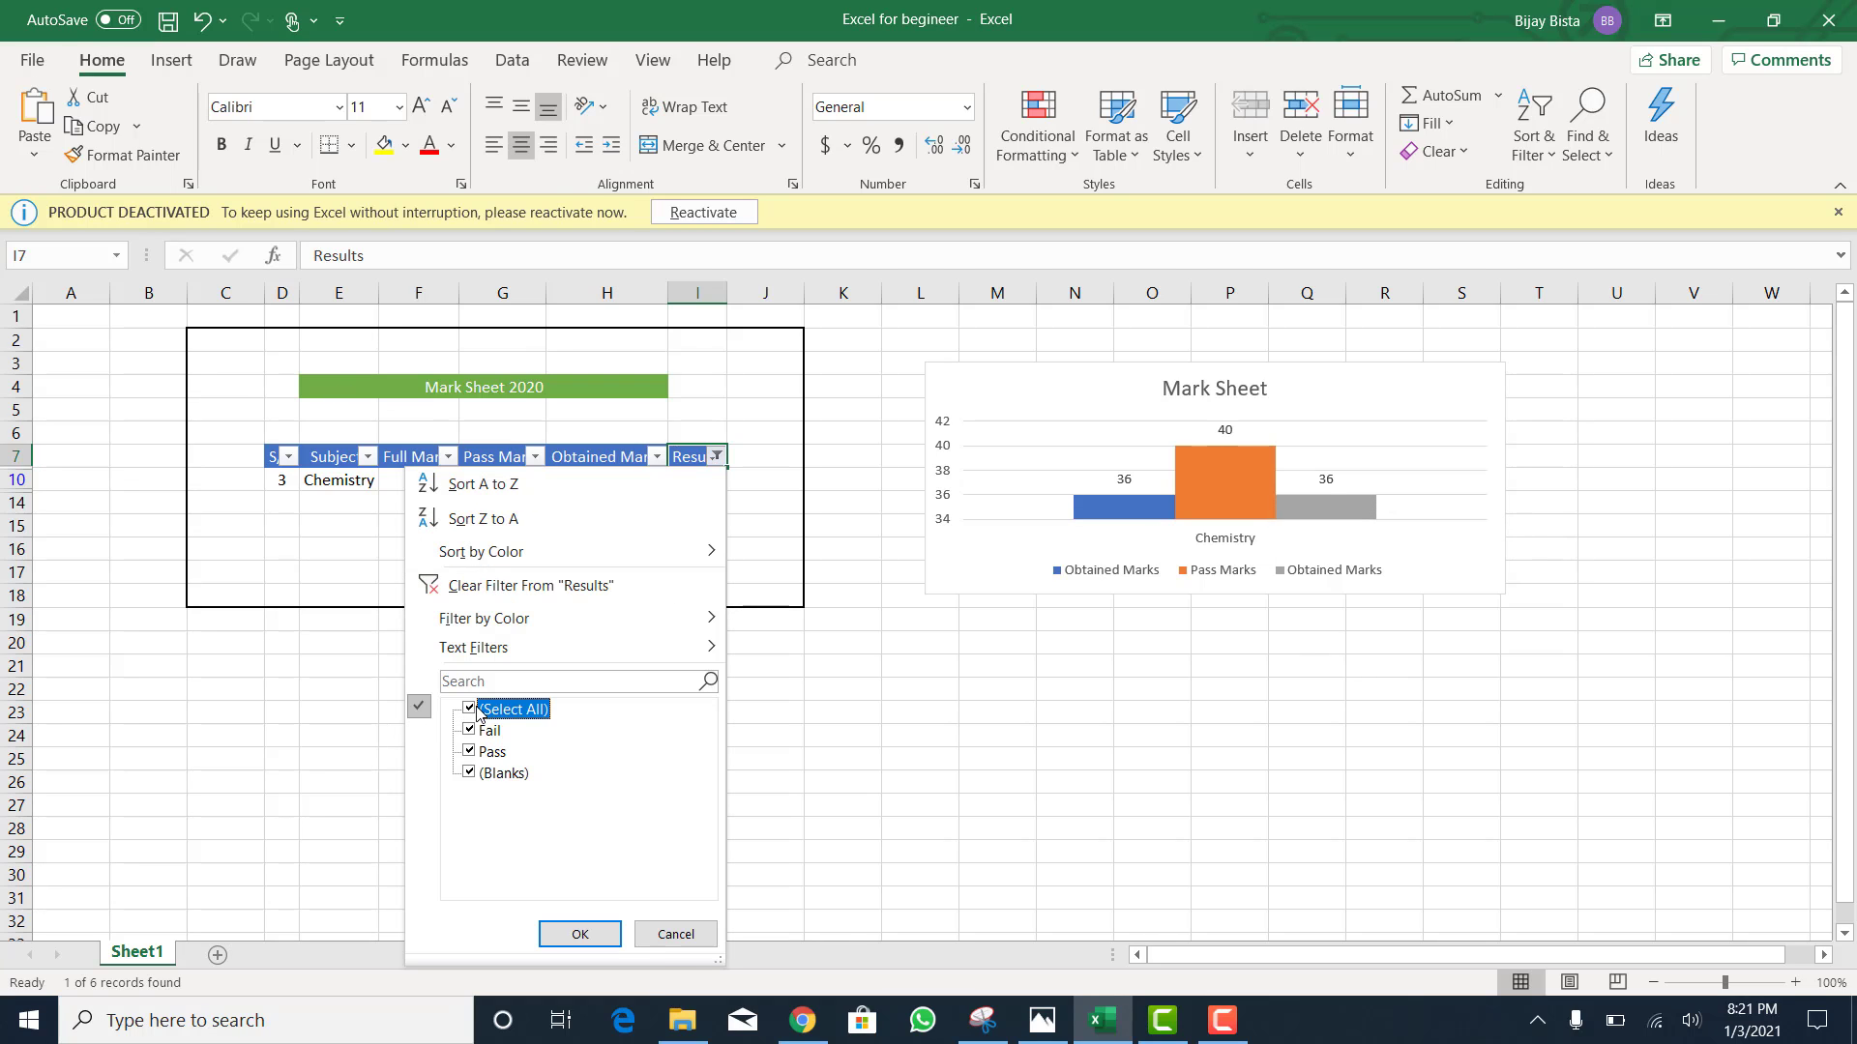
pyautogui.click(580, 933)
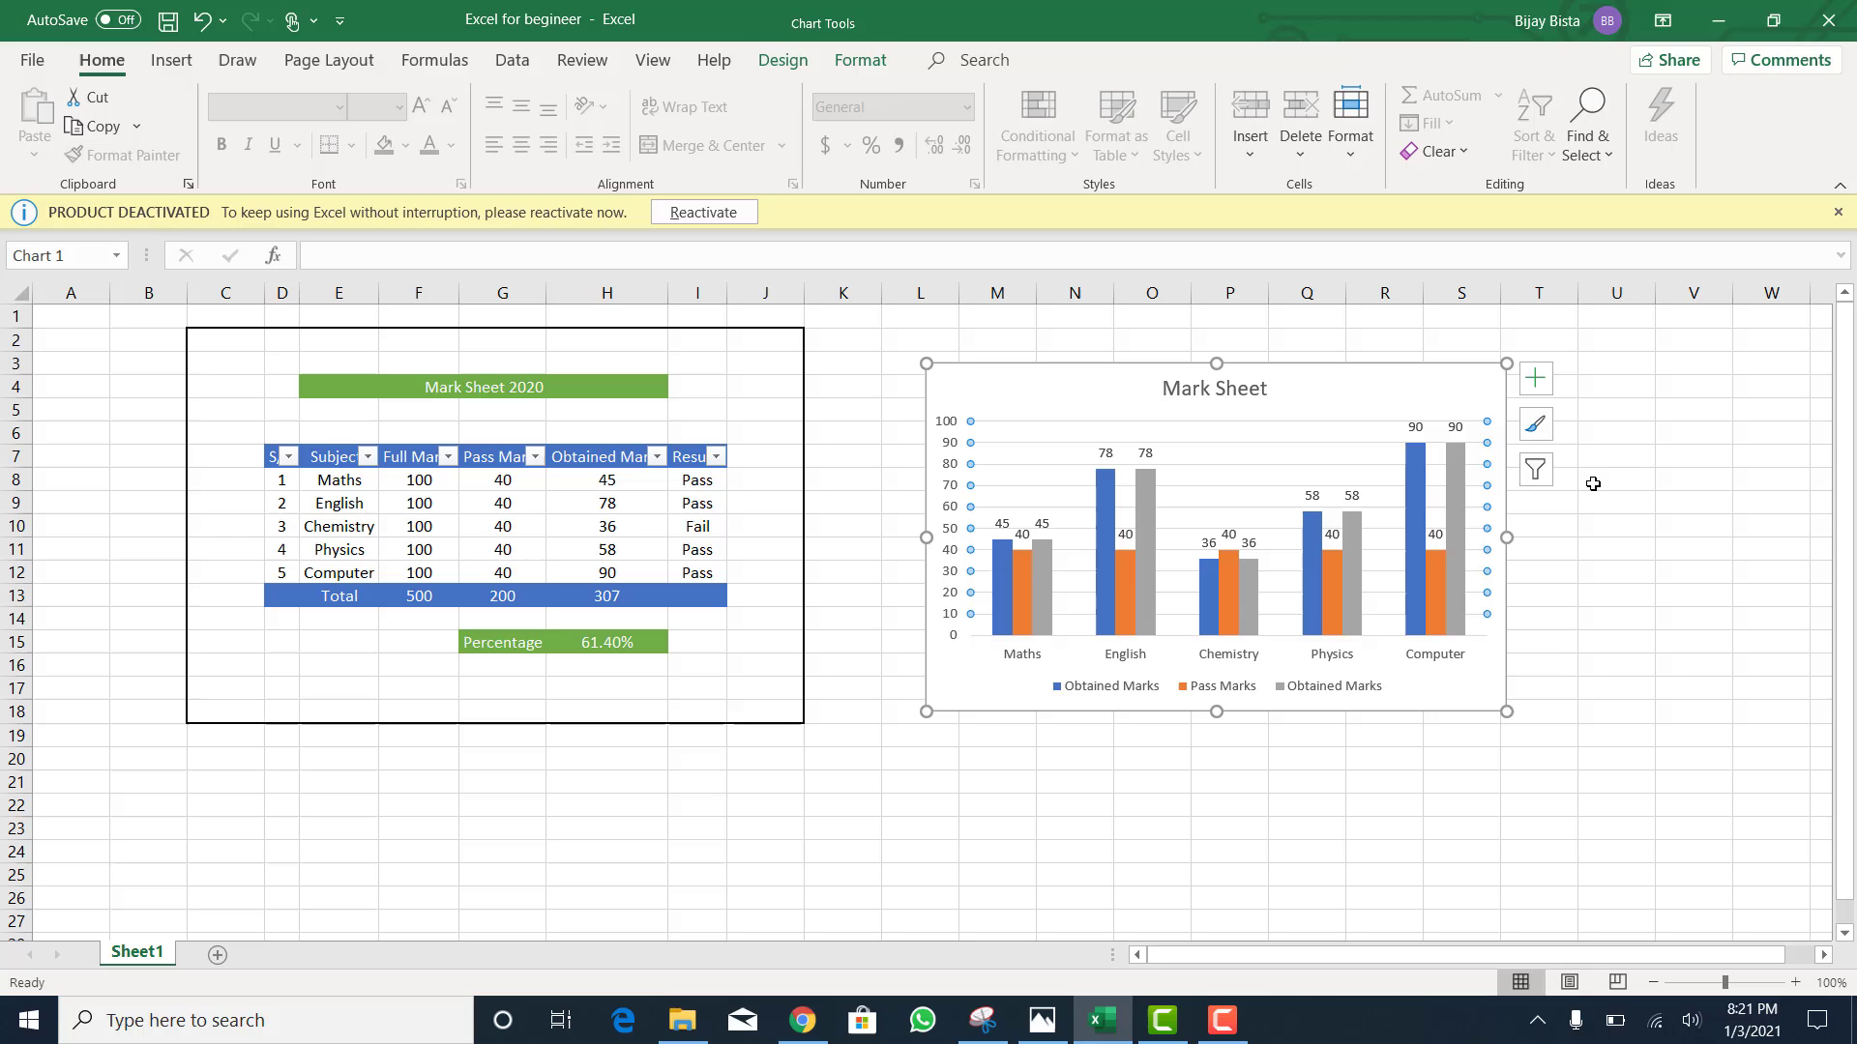
pyautogui.click(1535, 377)
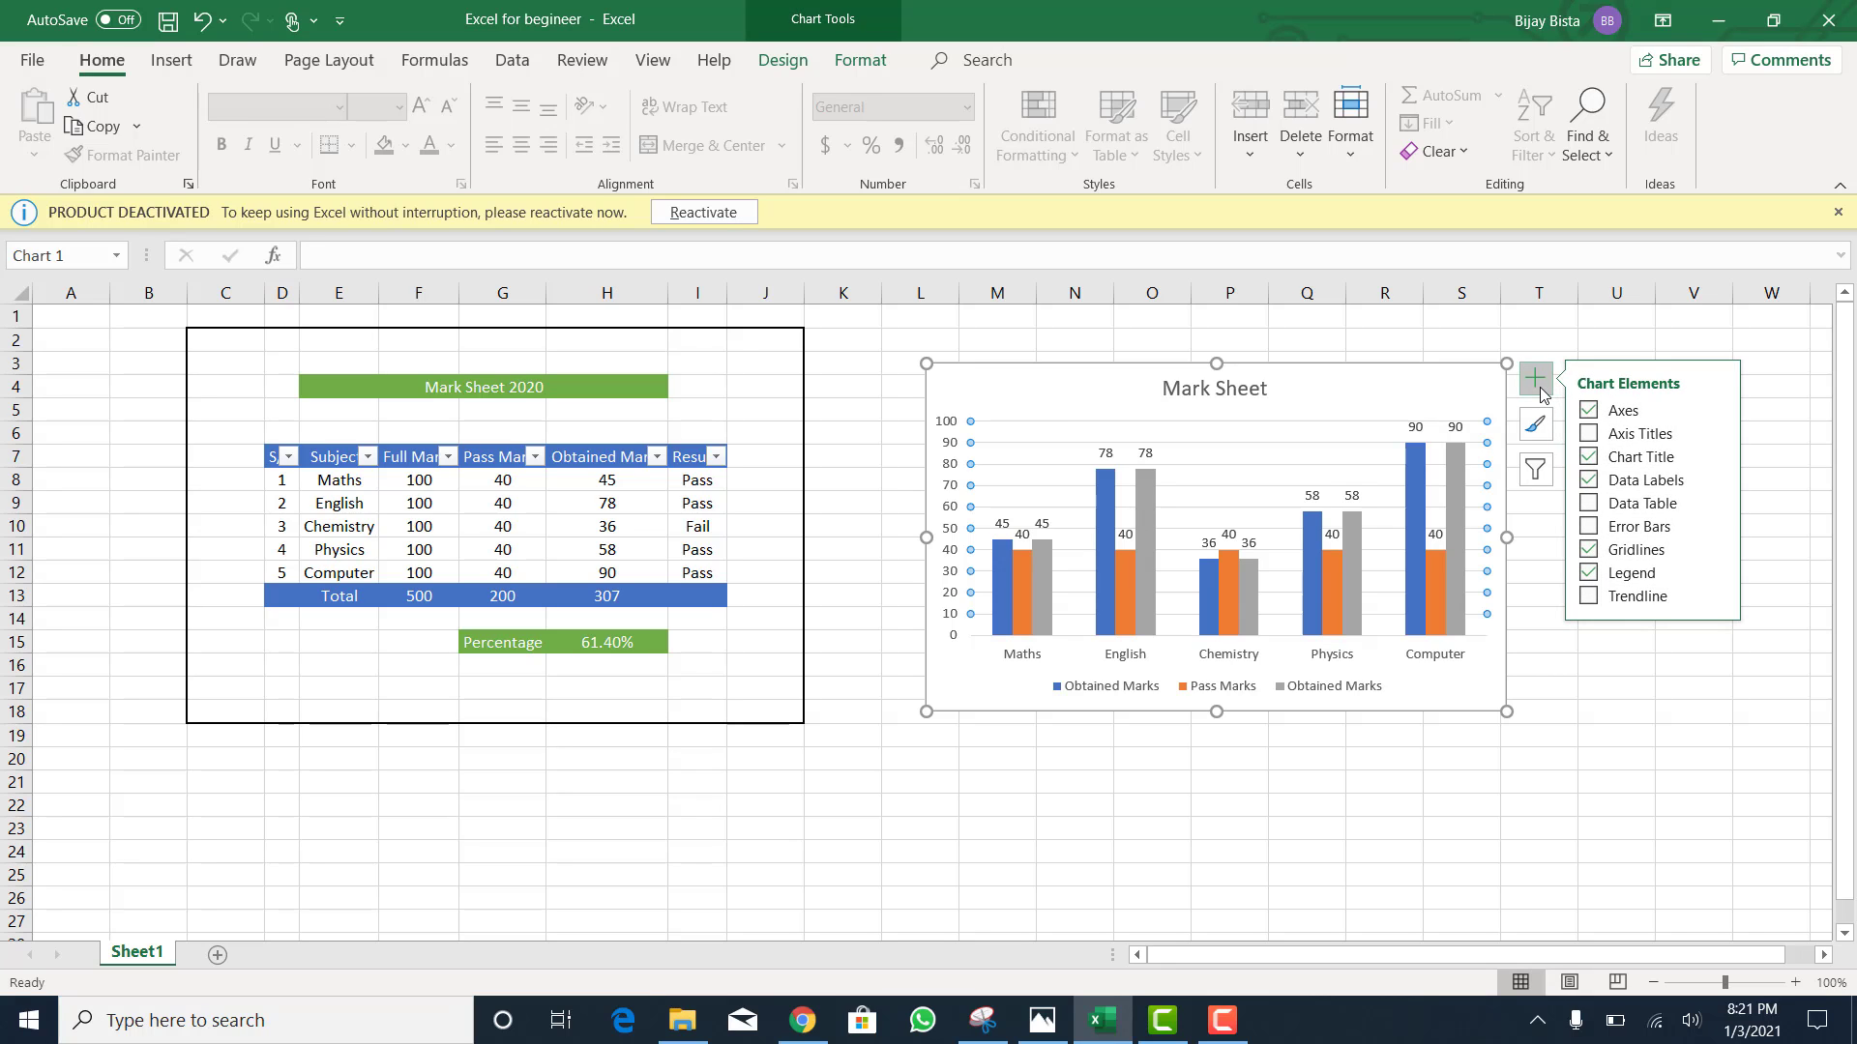
pyautogui.click(1542, 713)
pyautogui.rightClick(1126, 513)
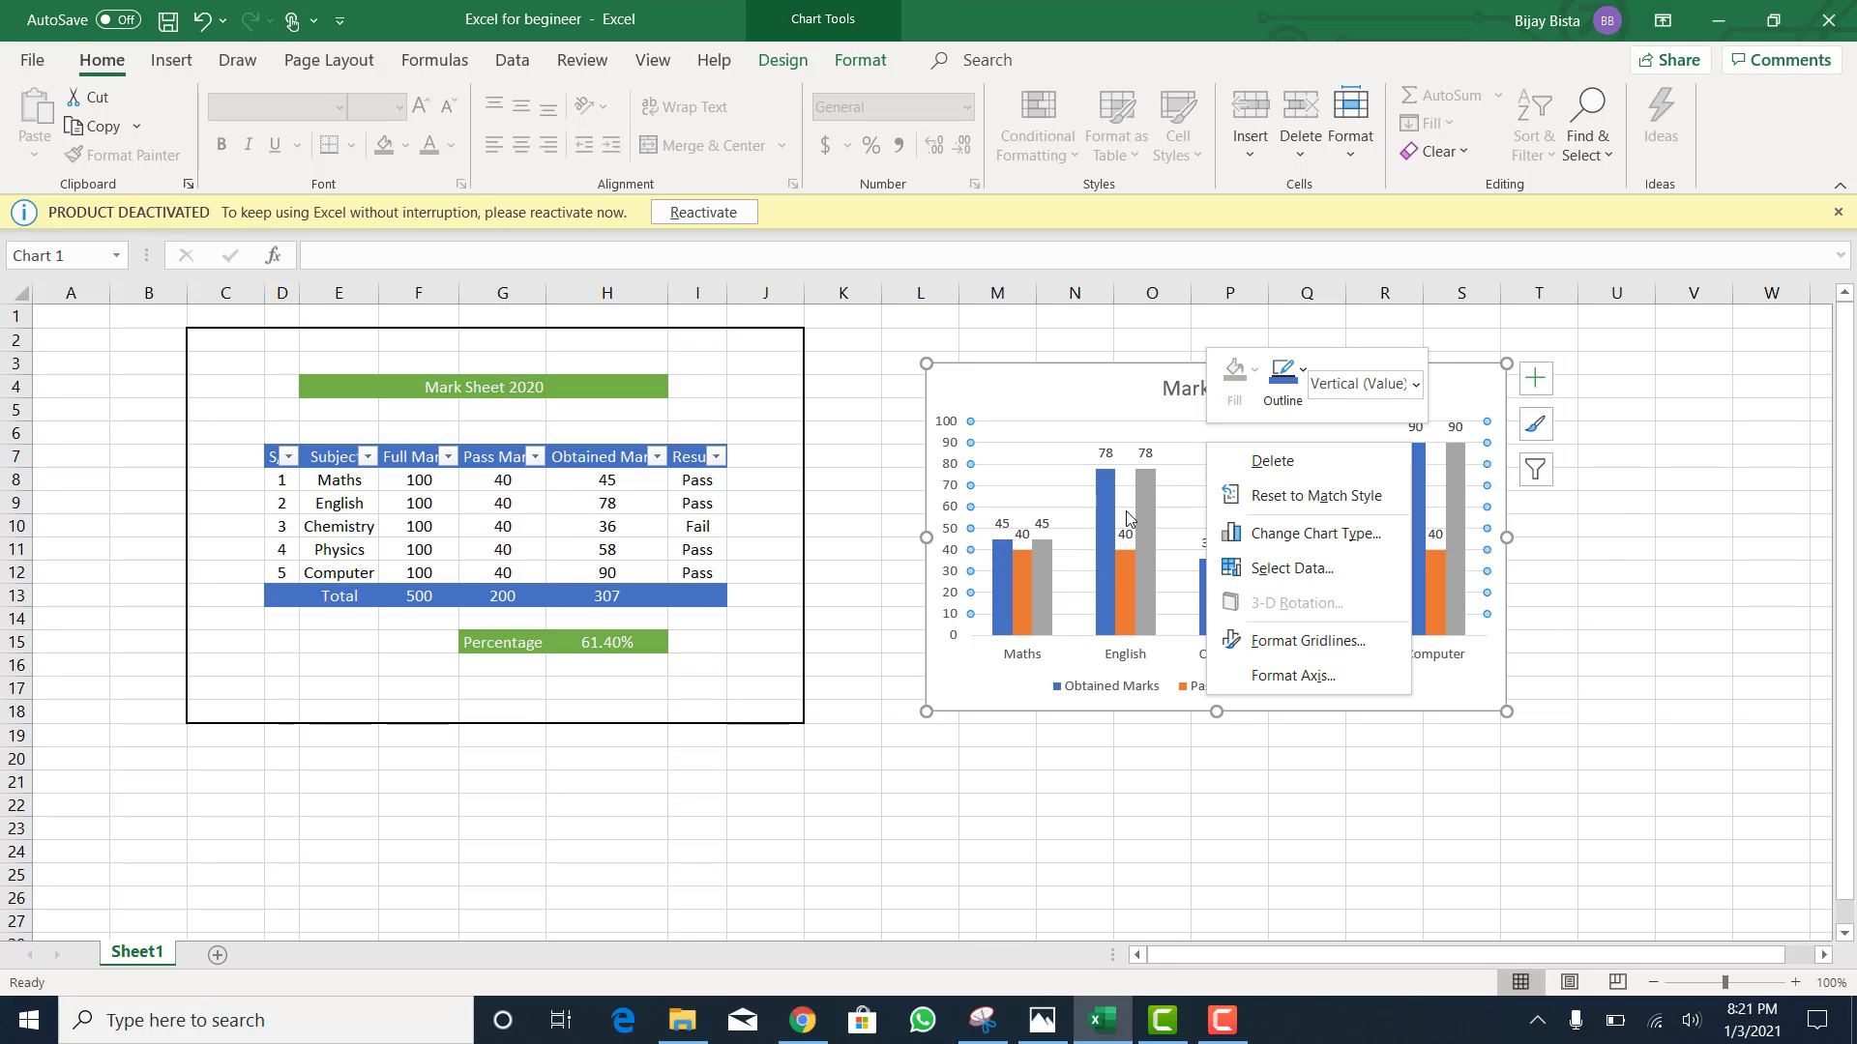
pyautogui.click(1257, 569)
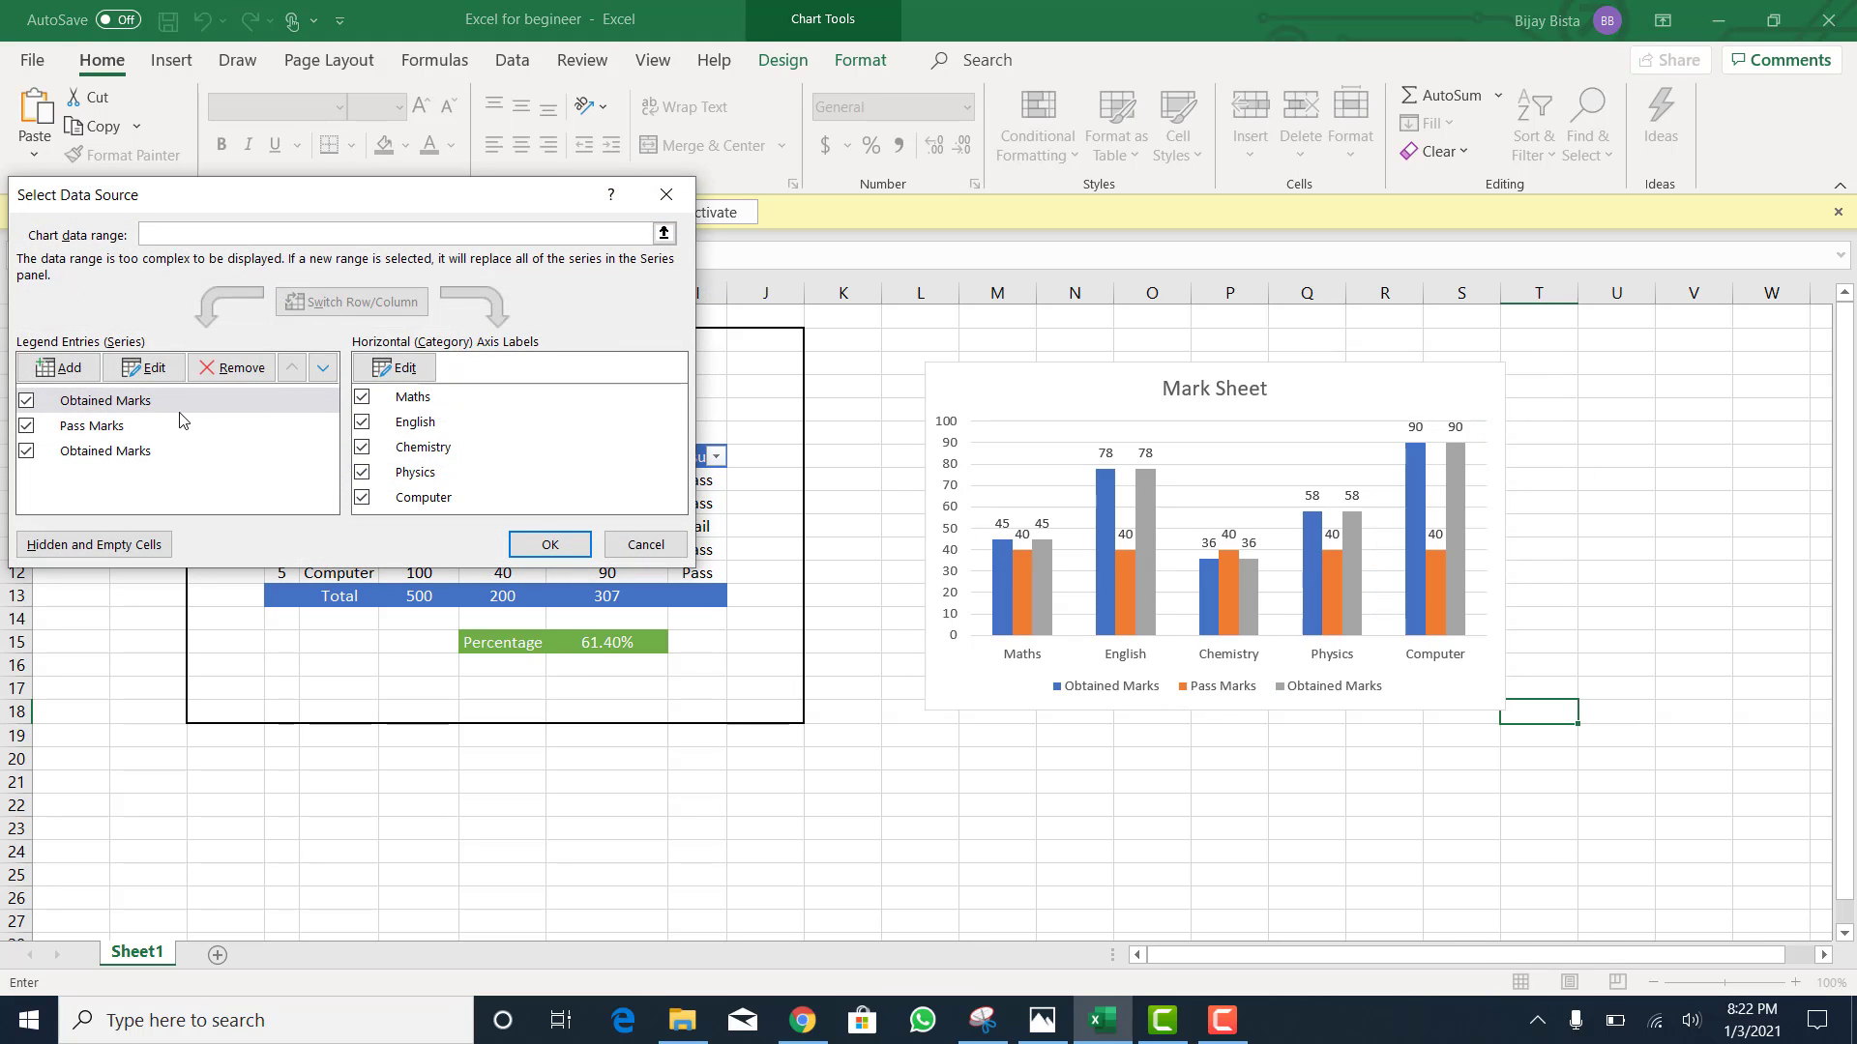
pyautogui.click(61, 400)
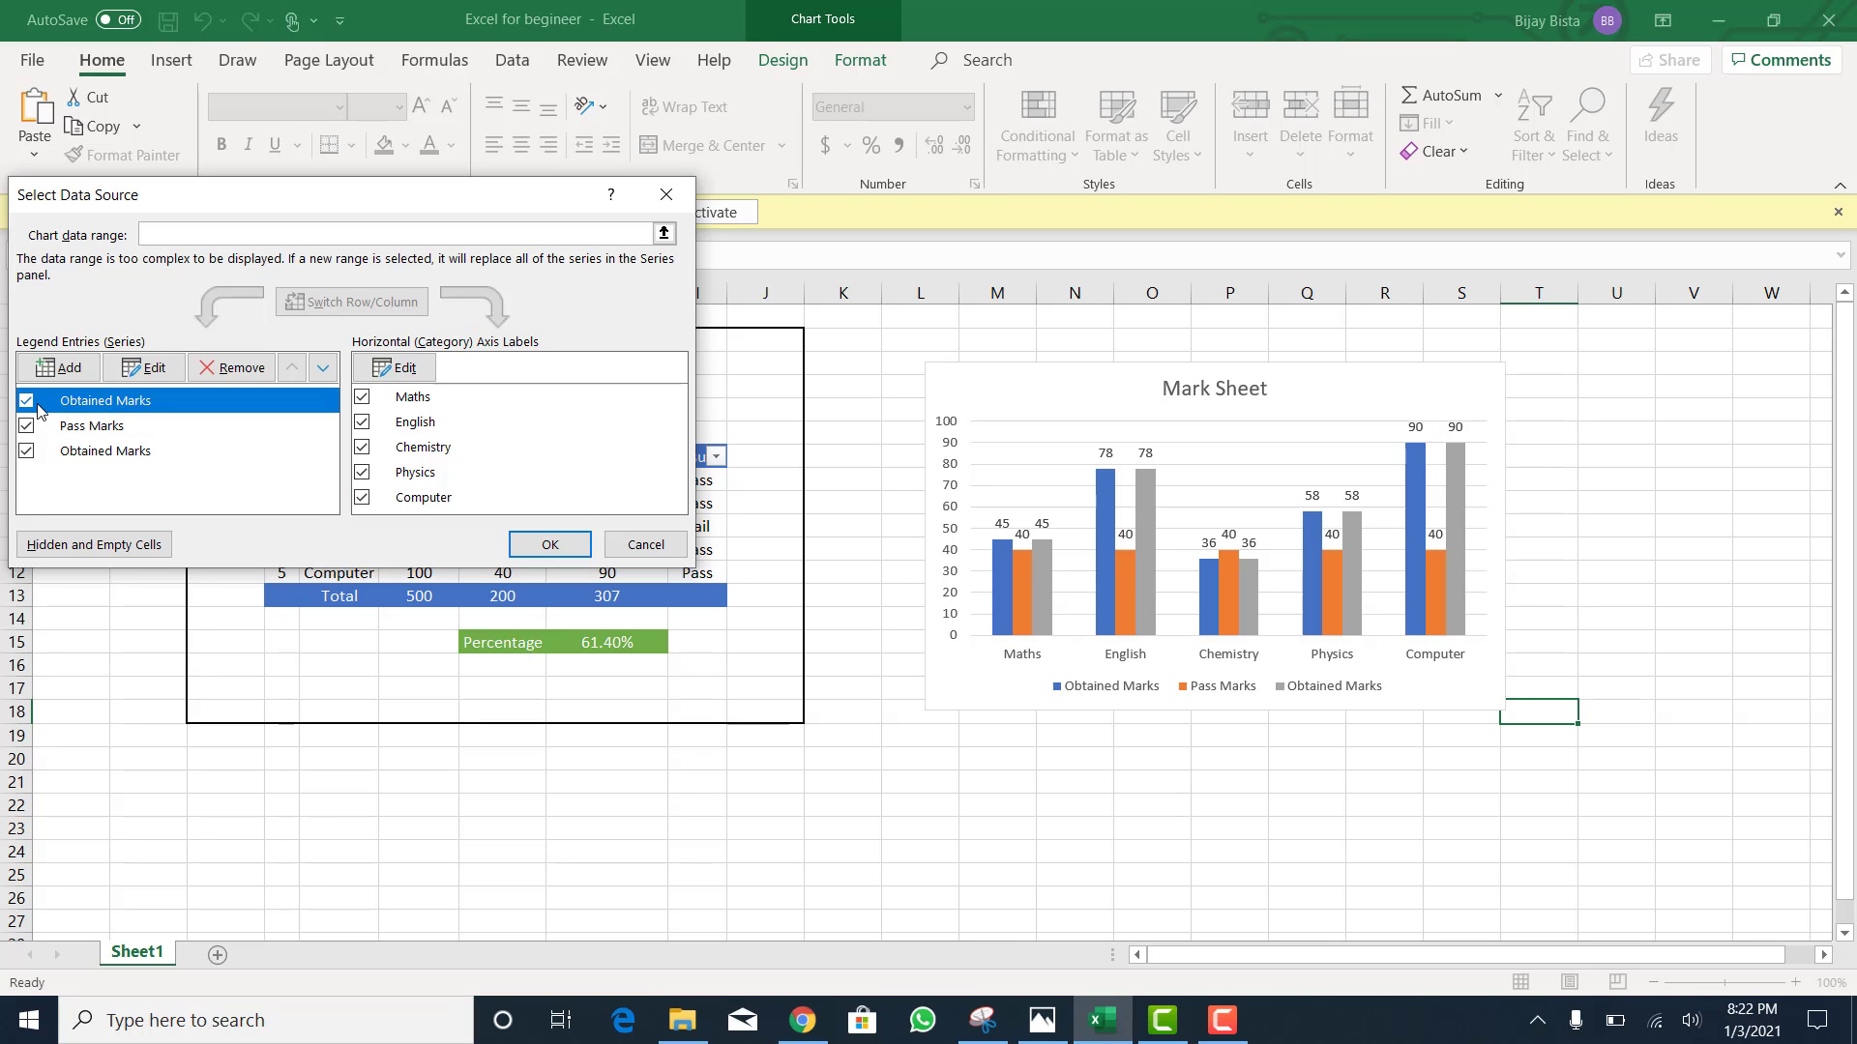
pyautogui.click(639, 547)
pyautogui.click(414, 526)
pyautogui.click(1180, 682)
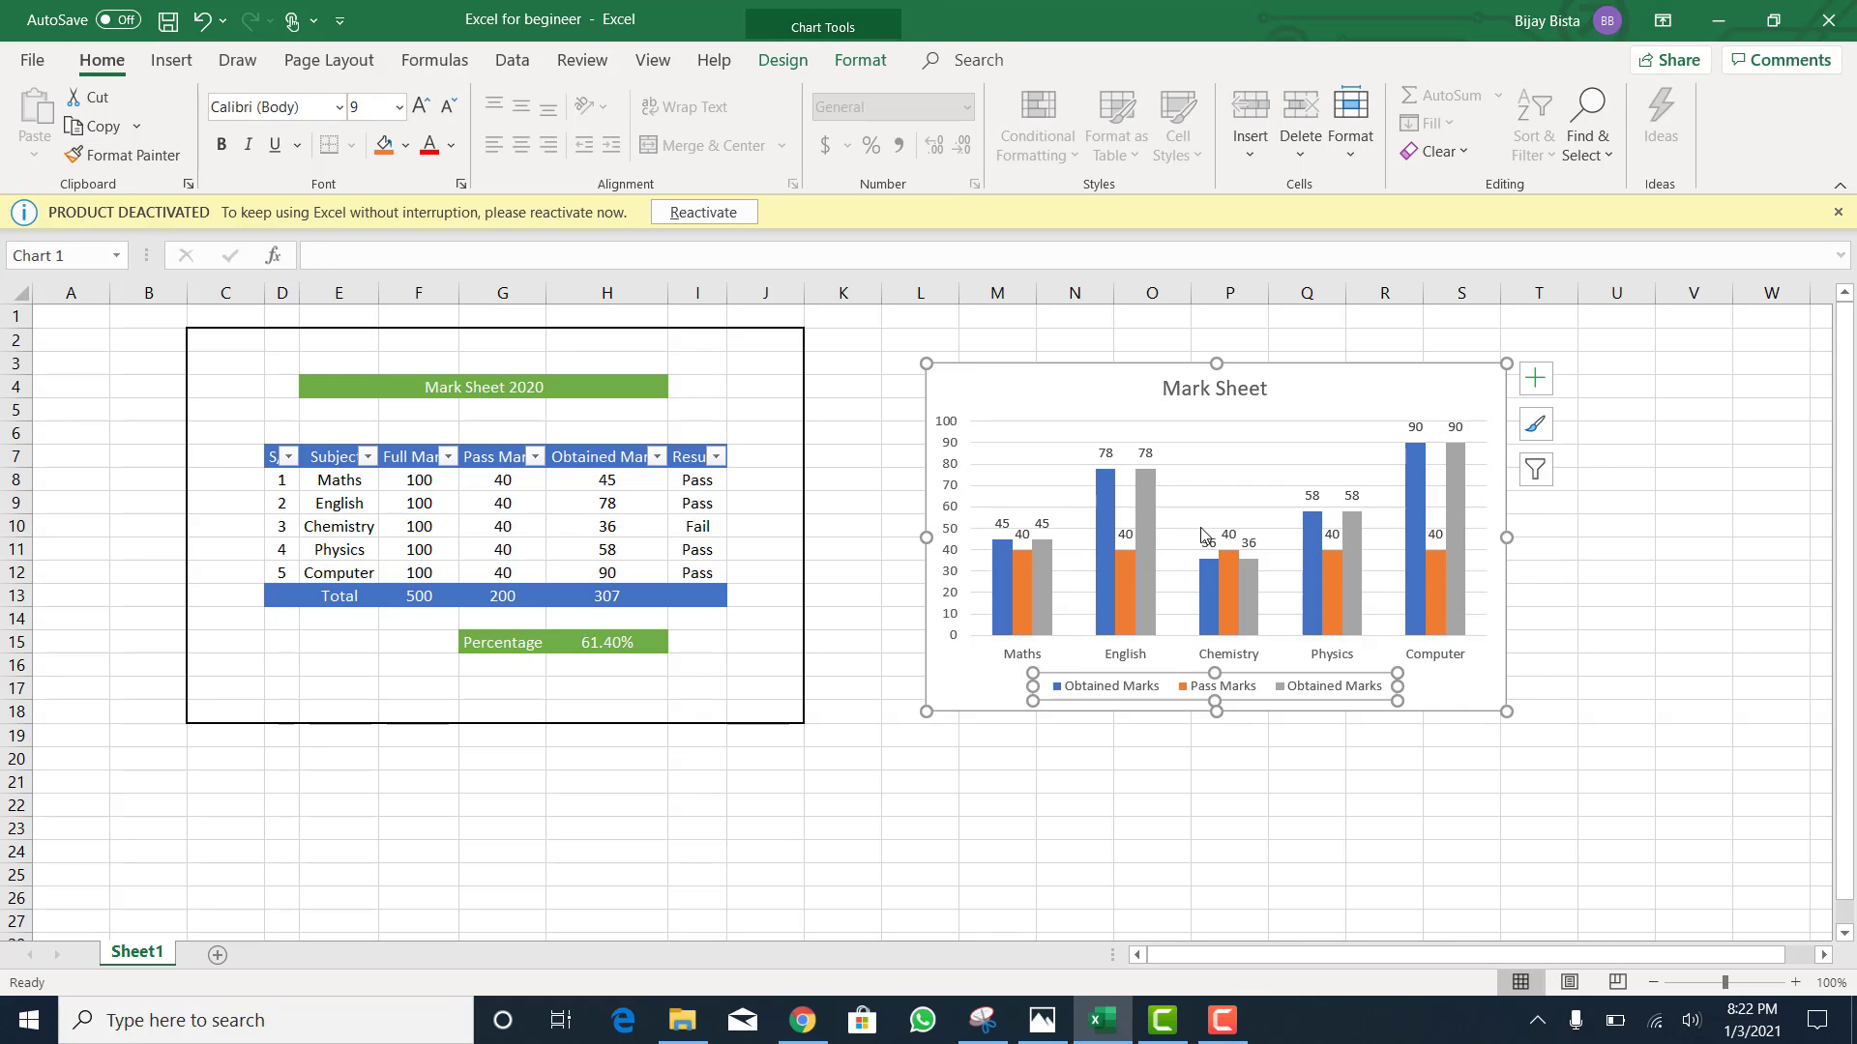
pyautogui.click(1204, 529)
# Step: Remove the filter dropdowns from the mark sheet table's header row
pyautogui.click(656, 734)
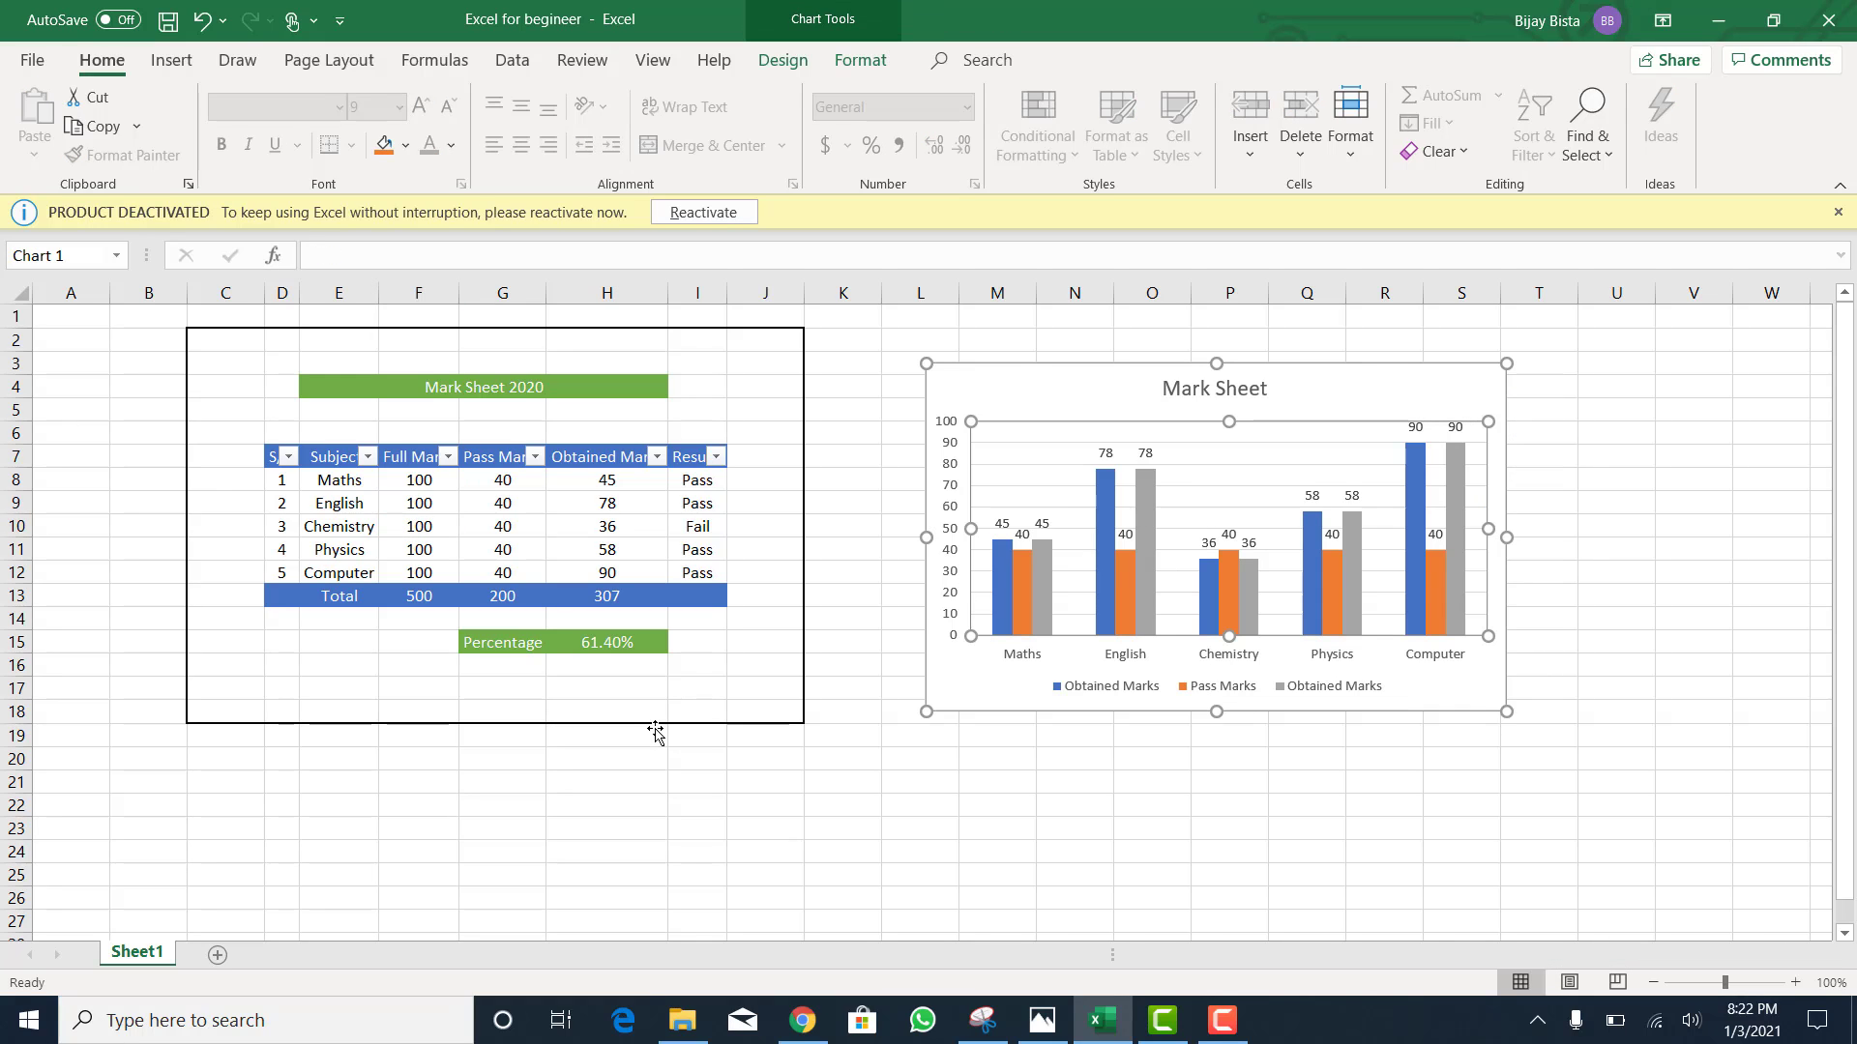
pyautogui.click(832, 846)
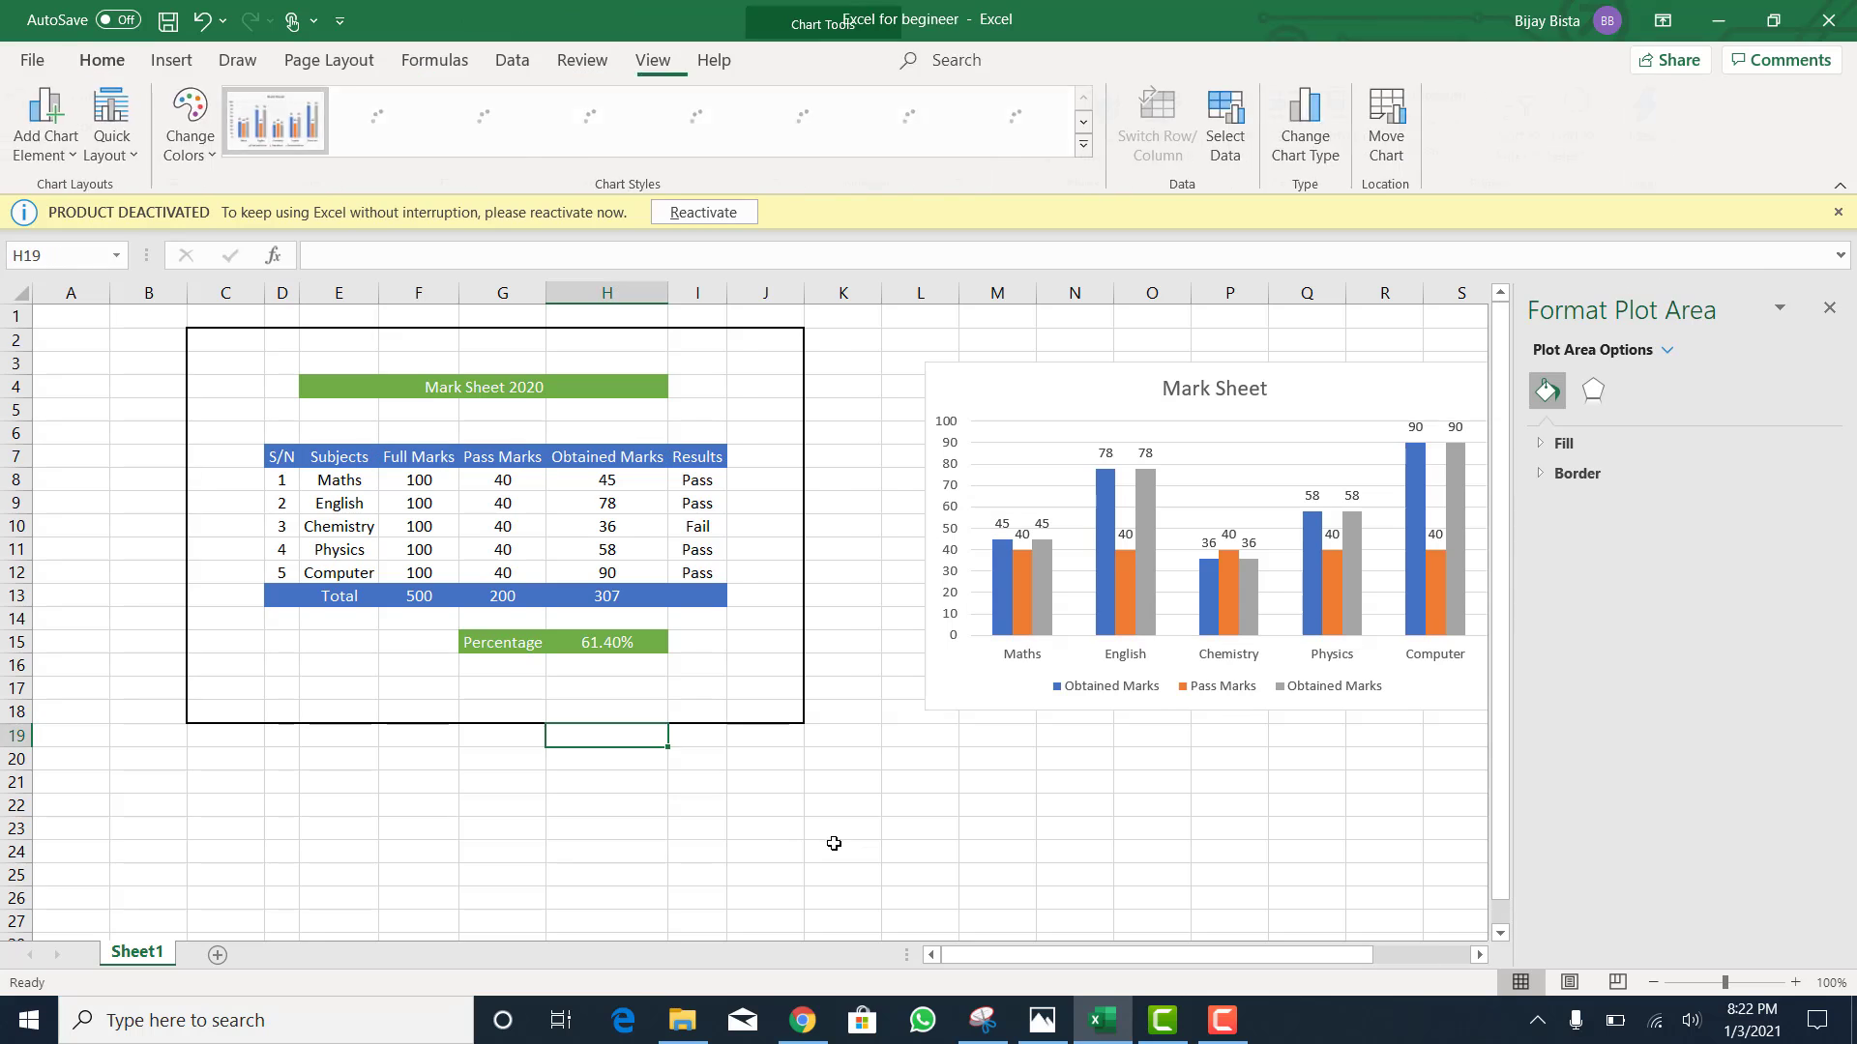
pyautogui.click(642, 499)
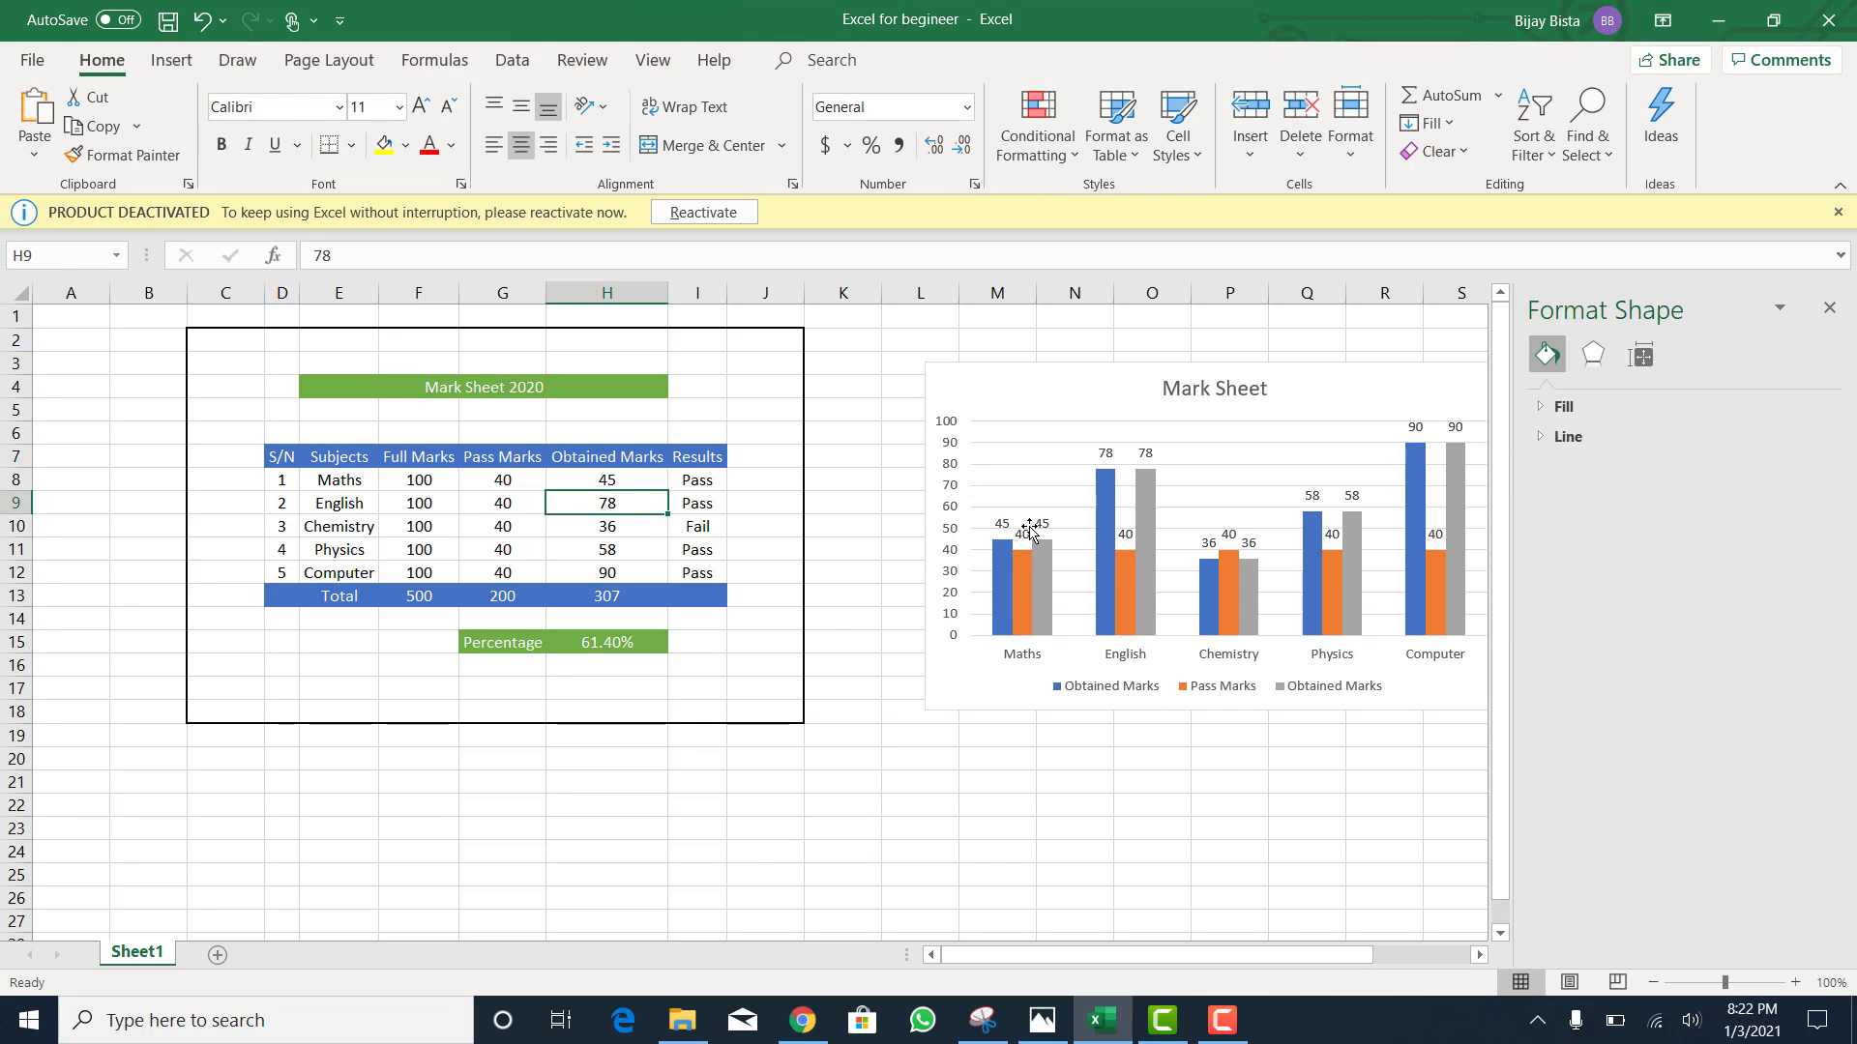
# Step: Close the chart formatting pane and delete the Mark Sheet chart from the worksheet
pyautogui.click(1022, 534)
pyautogui.click(1032, 377)
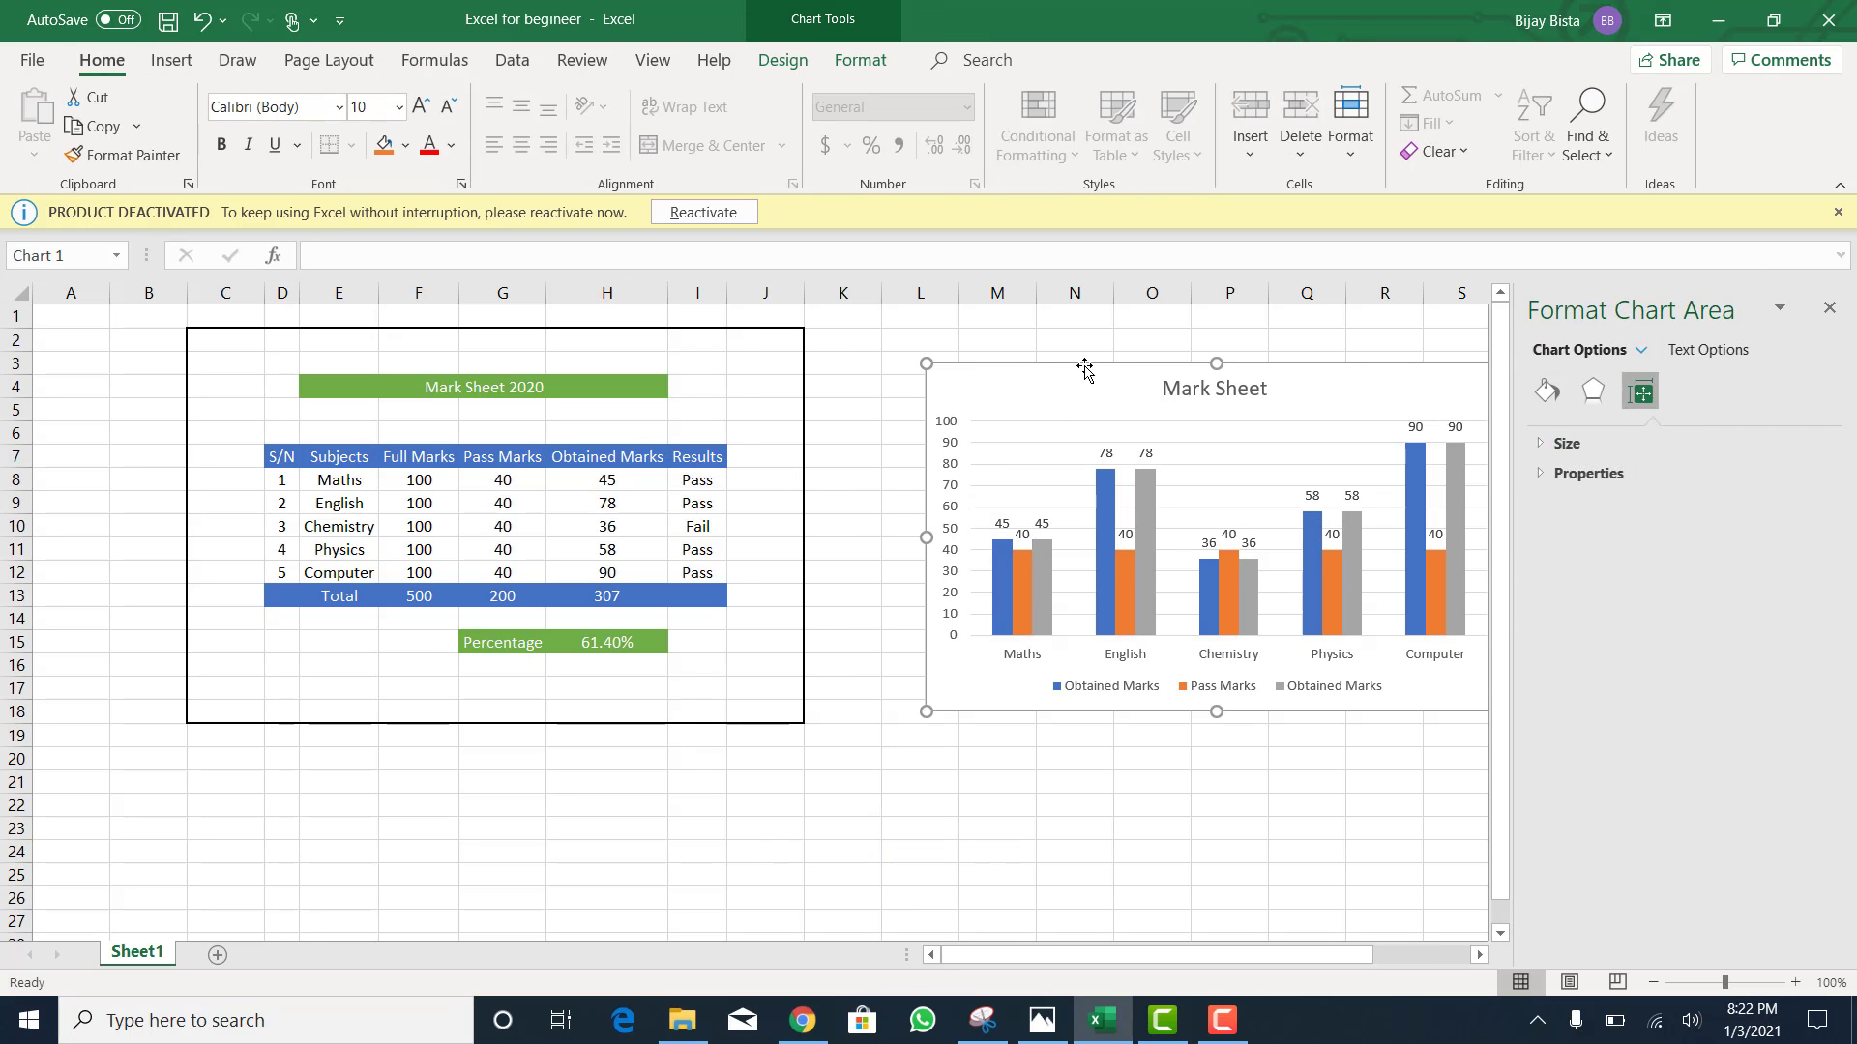
pyautogui.click(1829, 308)
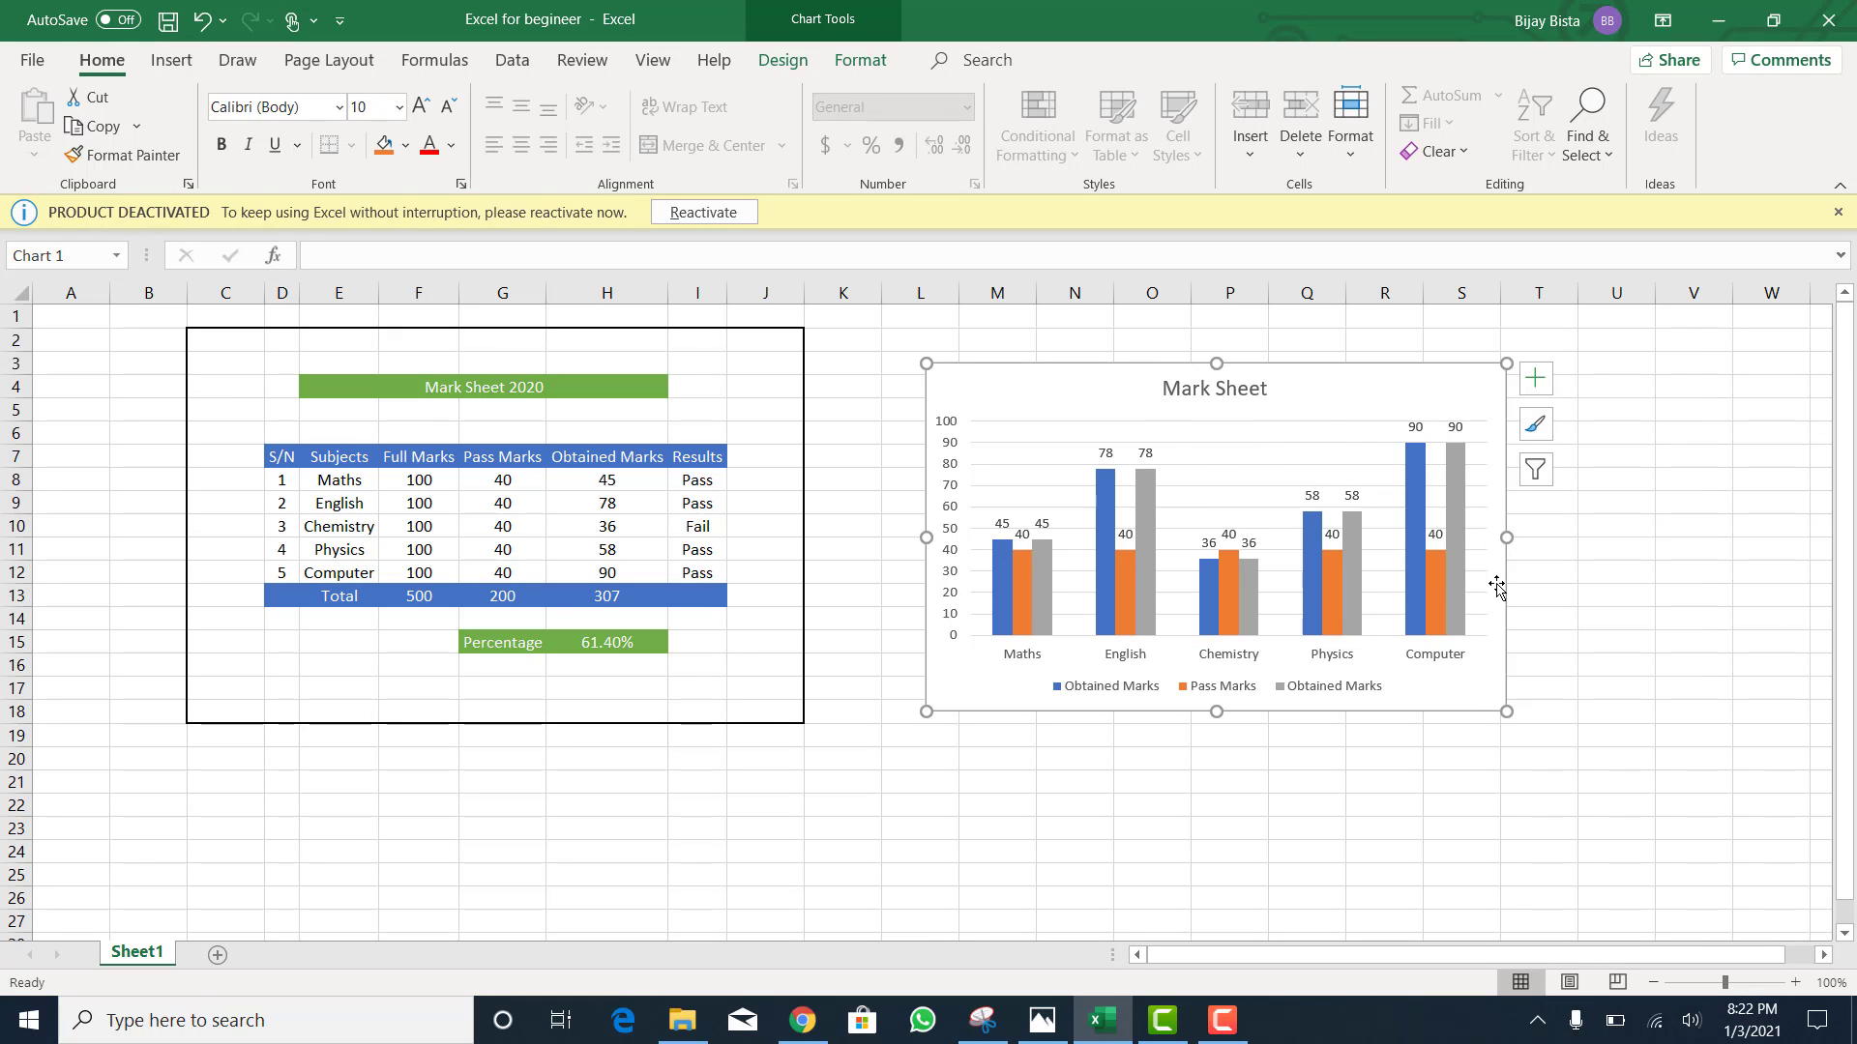
pyautogui.press('Delete')
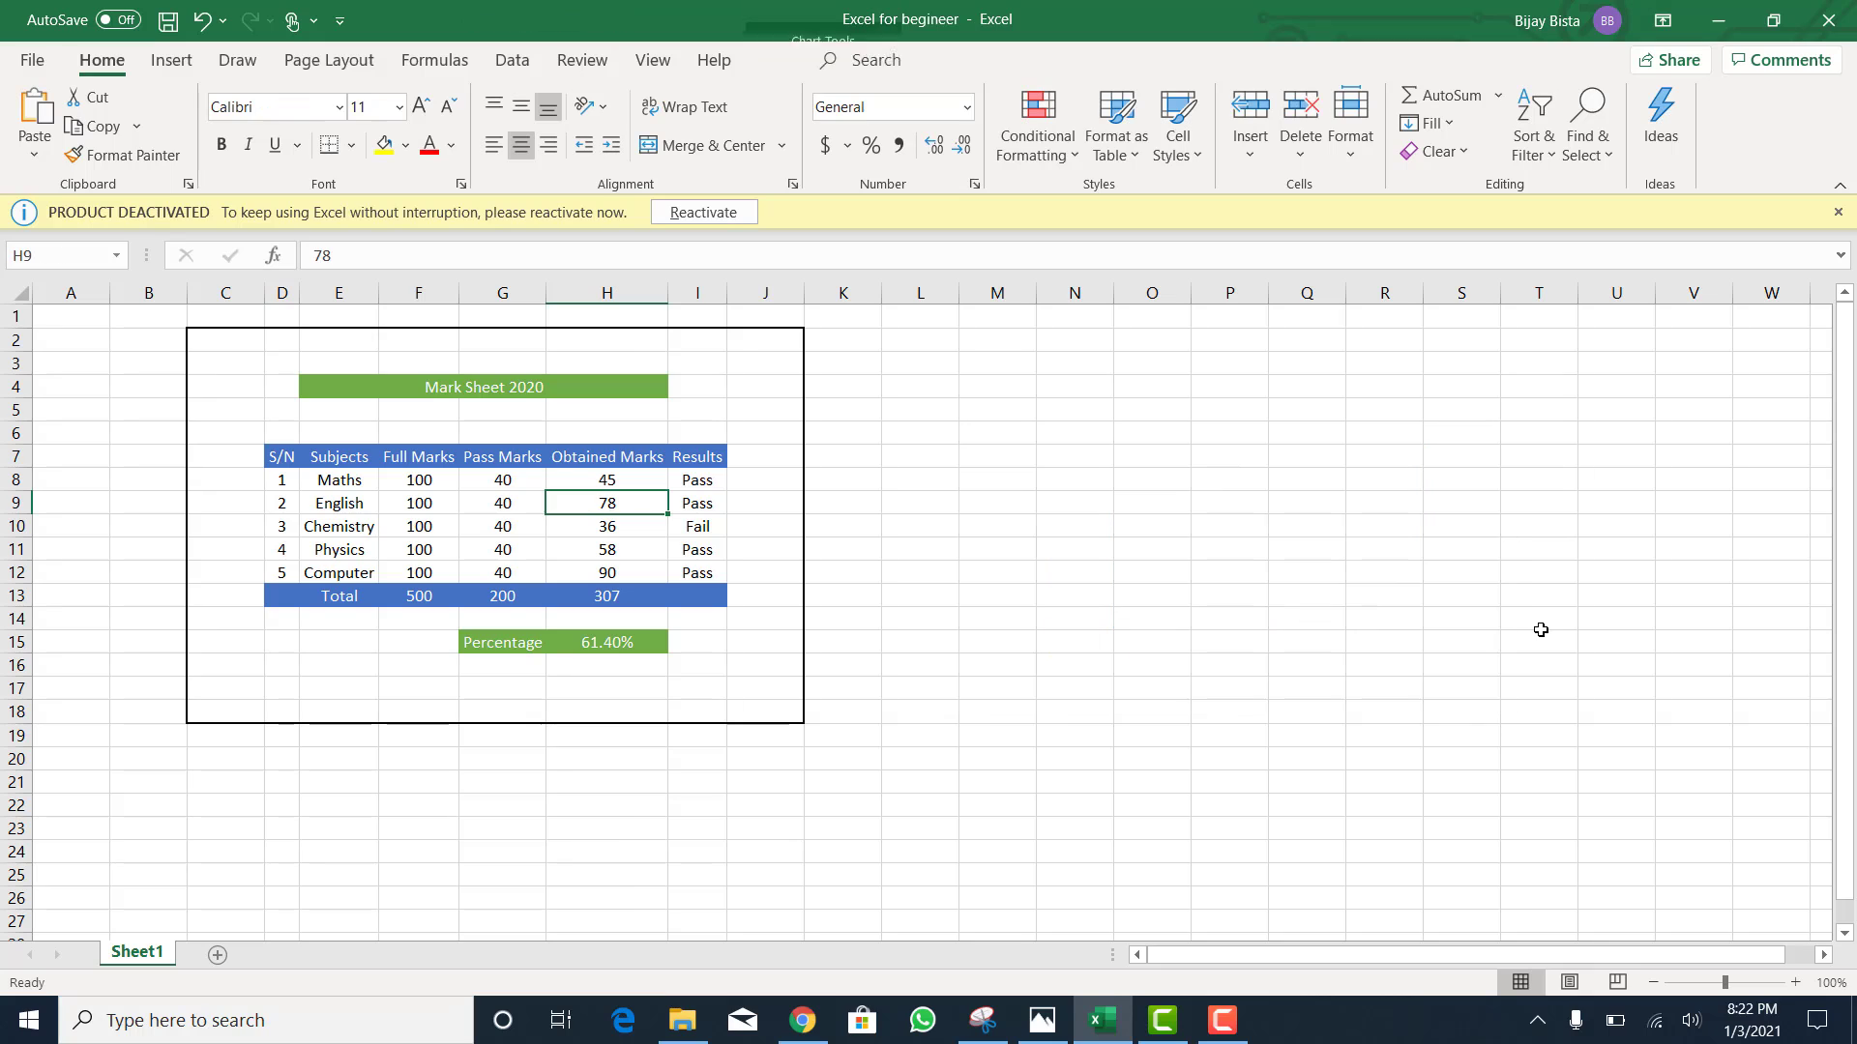
pyautogui.click(1152, 549)
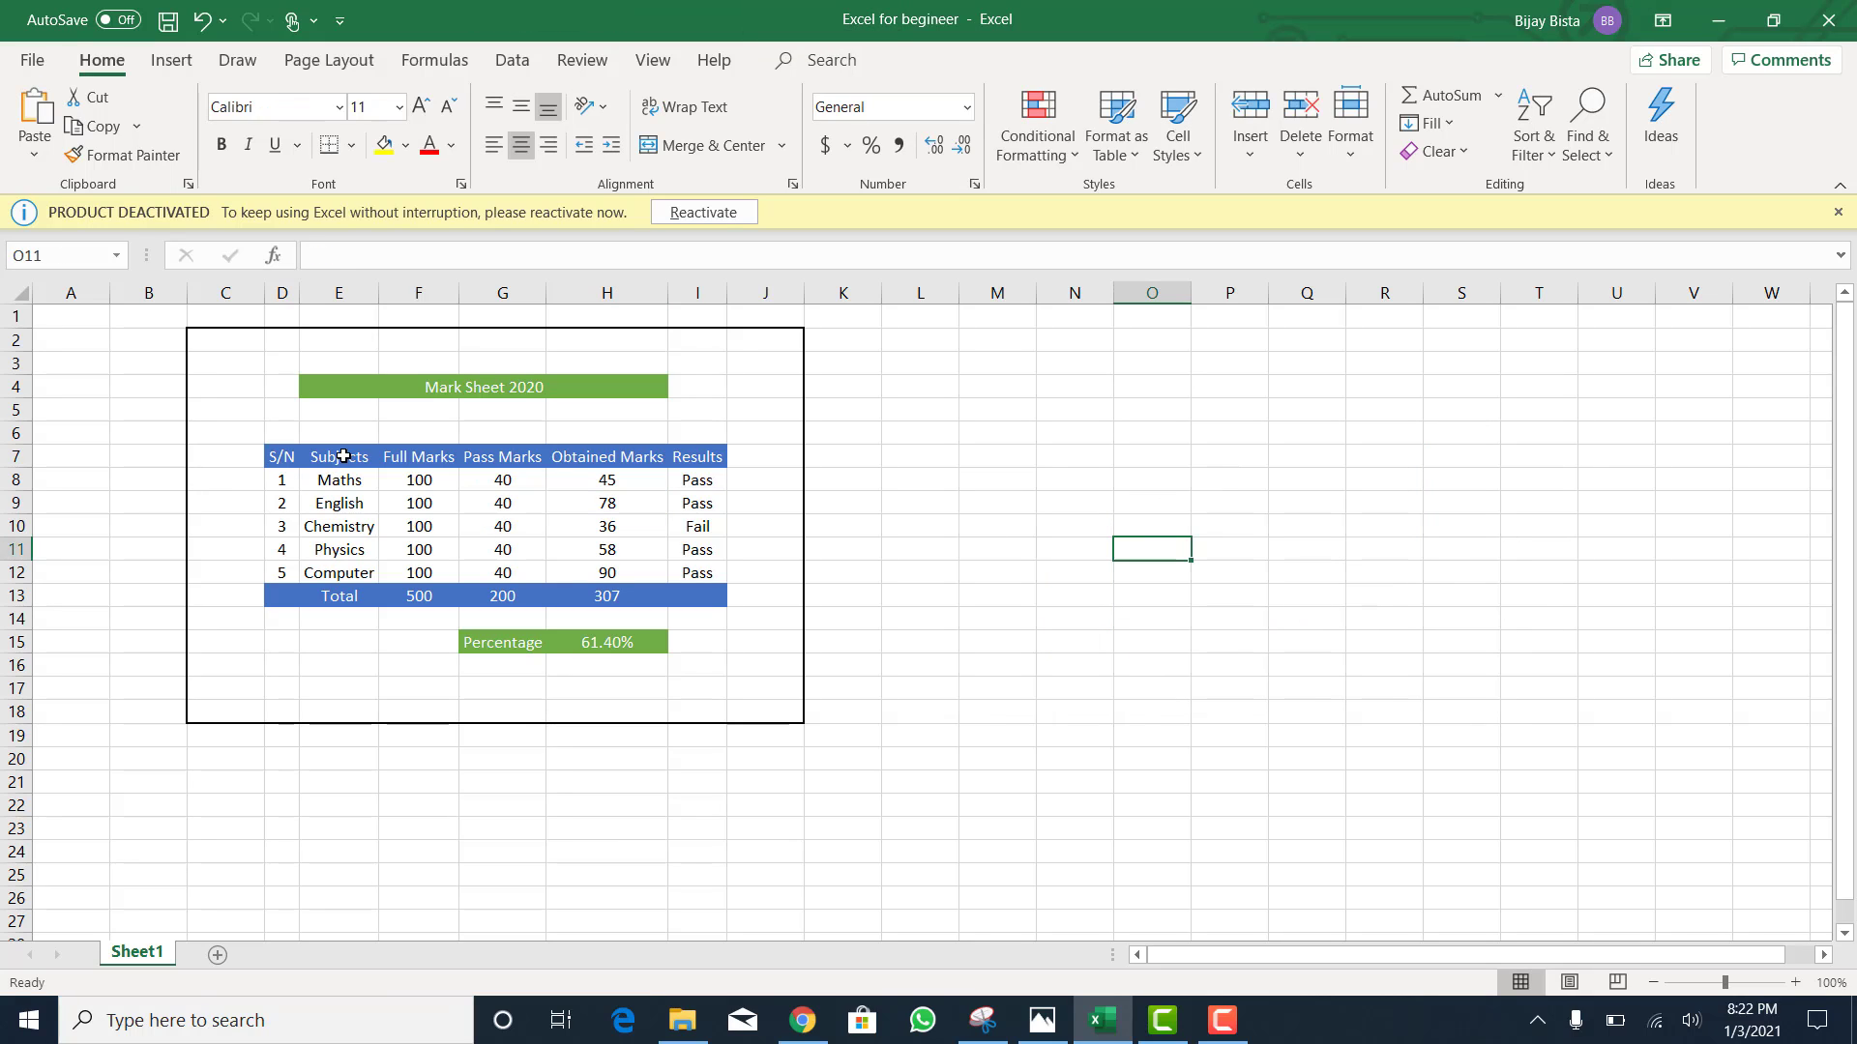
# Step: Insert the recommended Clustered Column chart from Subjects through Obtained Marks, cells E7:H12
pyautogui.moveTo(340, 457); pyautogui.dragTo(677, 563)
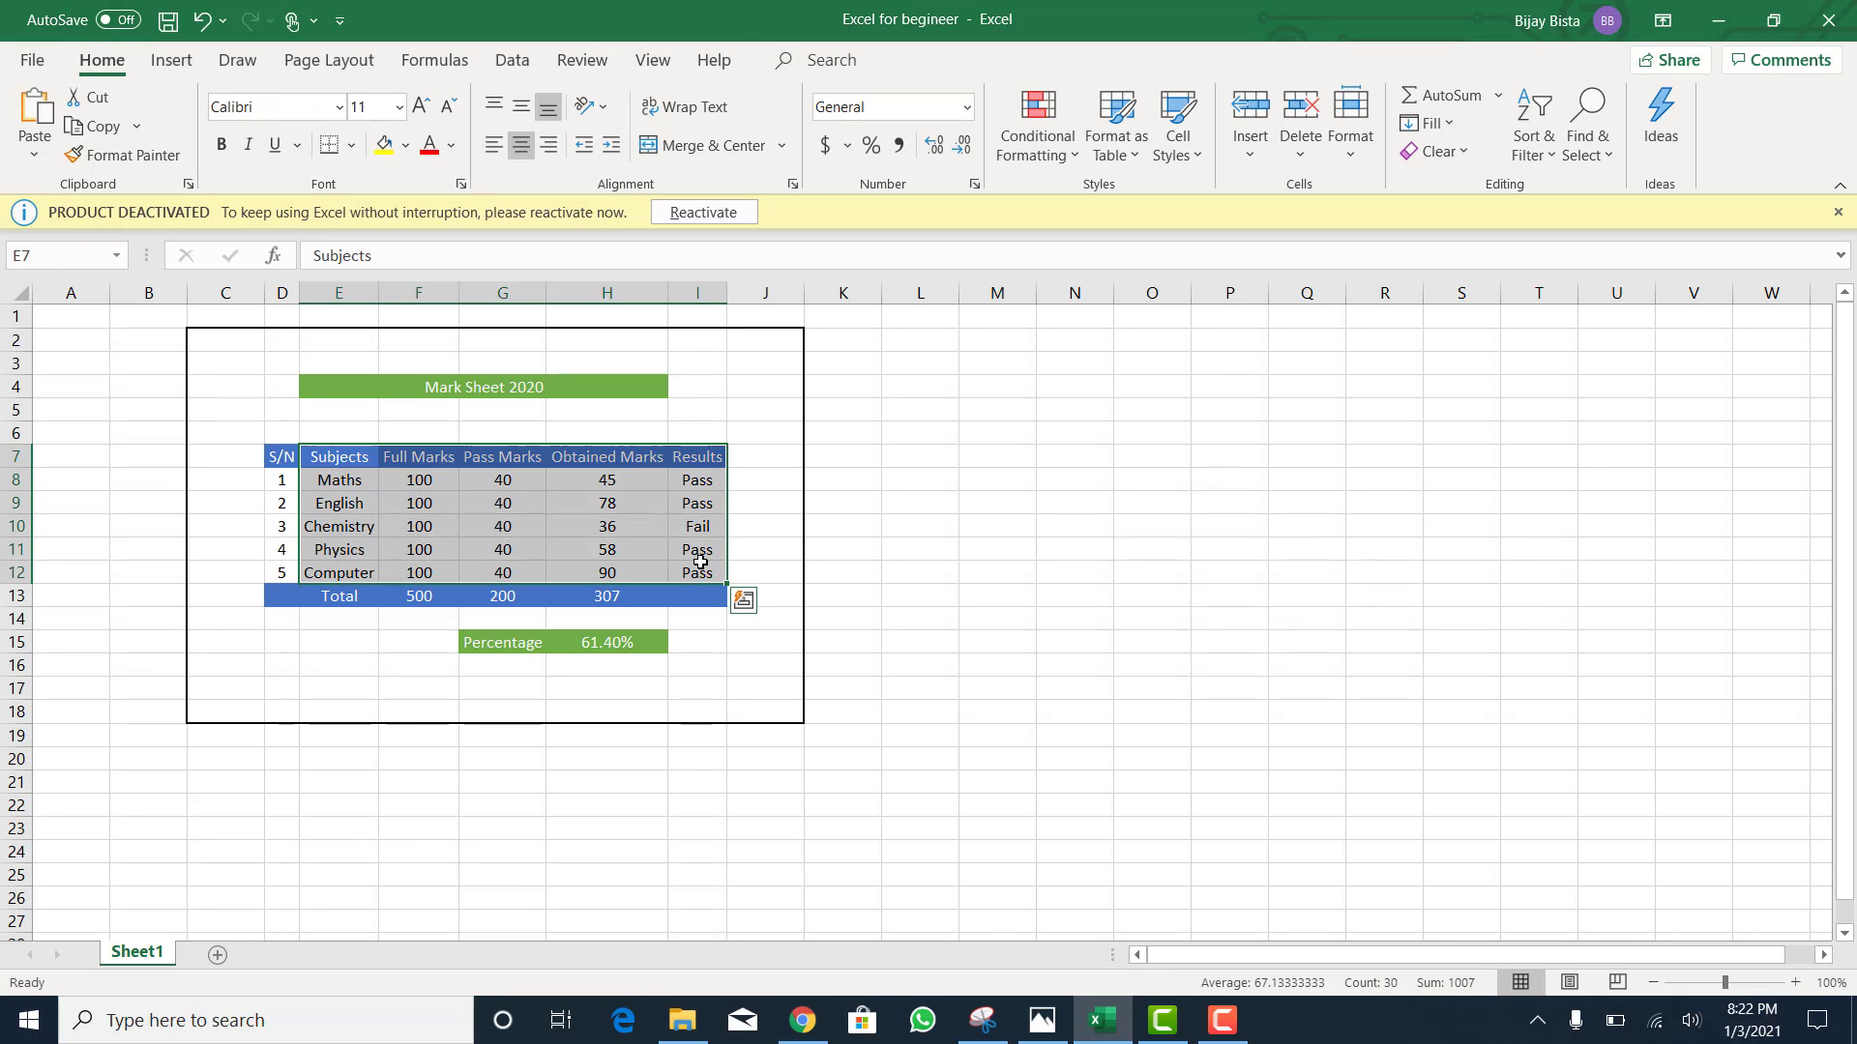
pyautogui.hotkey('shift', 'Left')
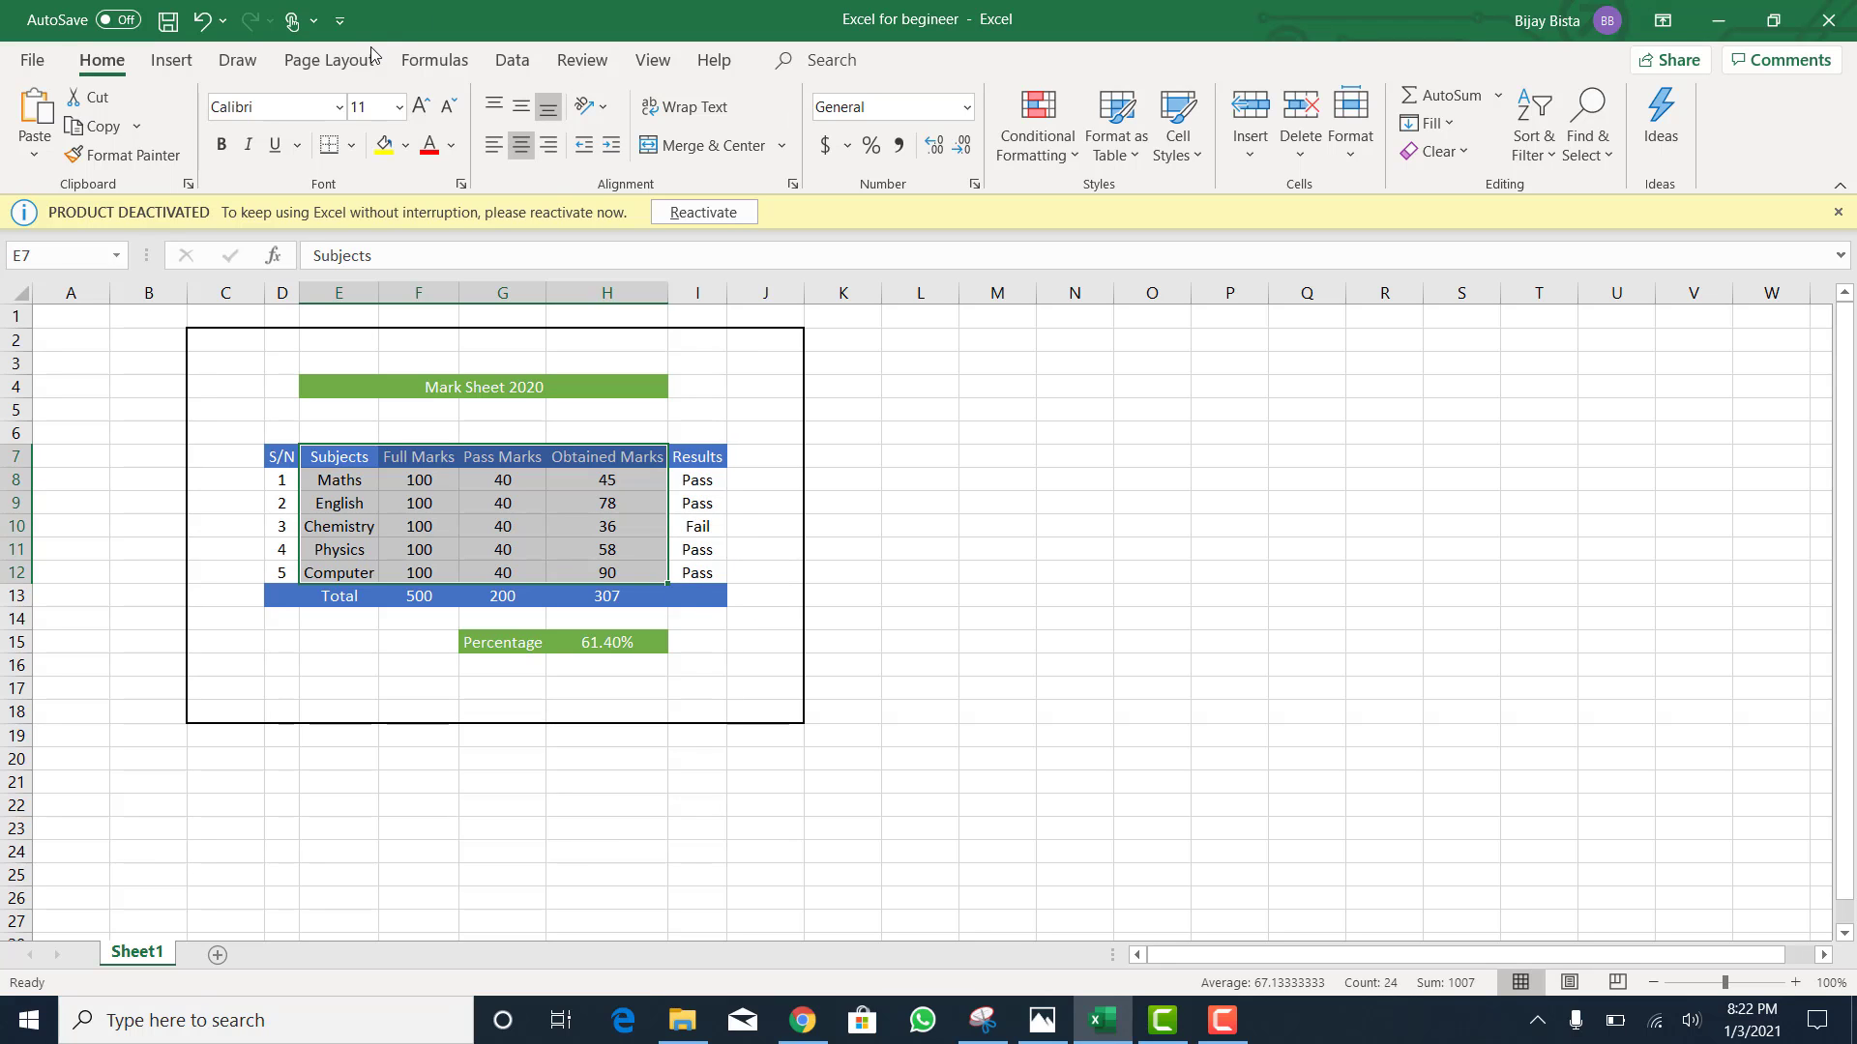
pyautogui.click(164, 66)
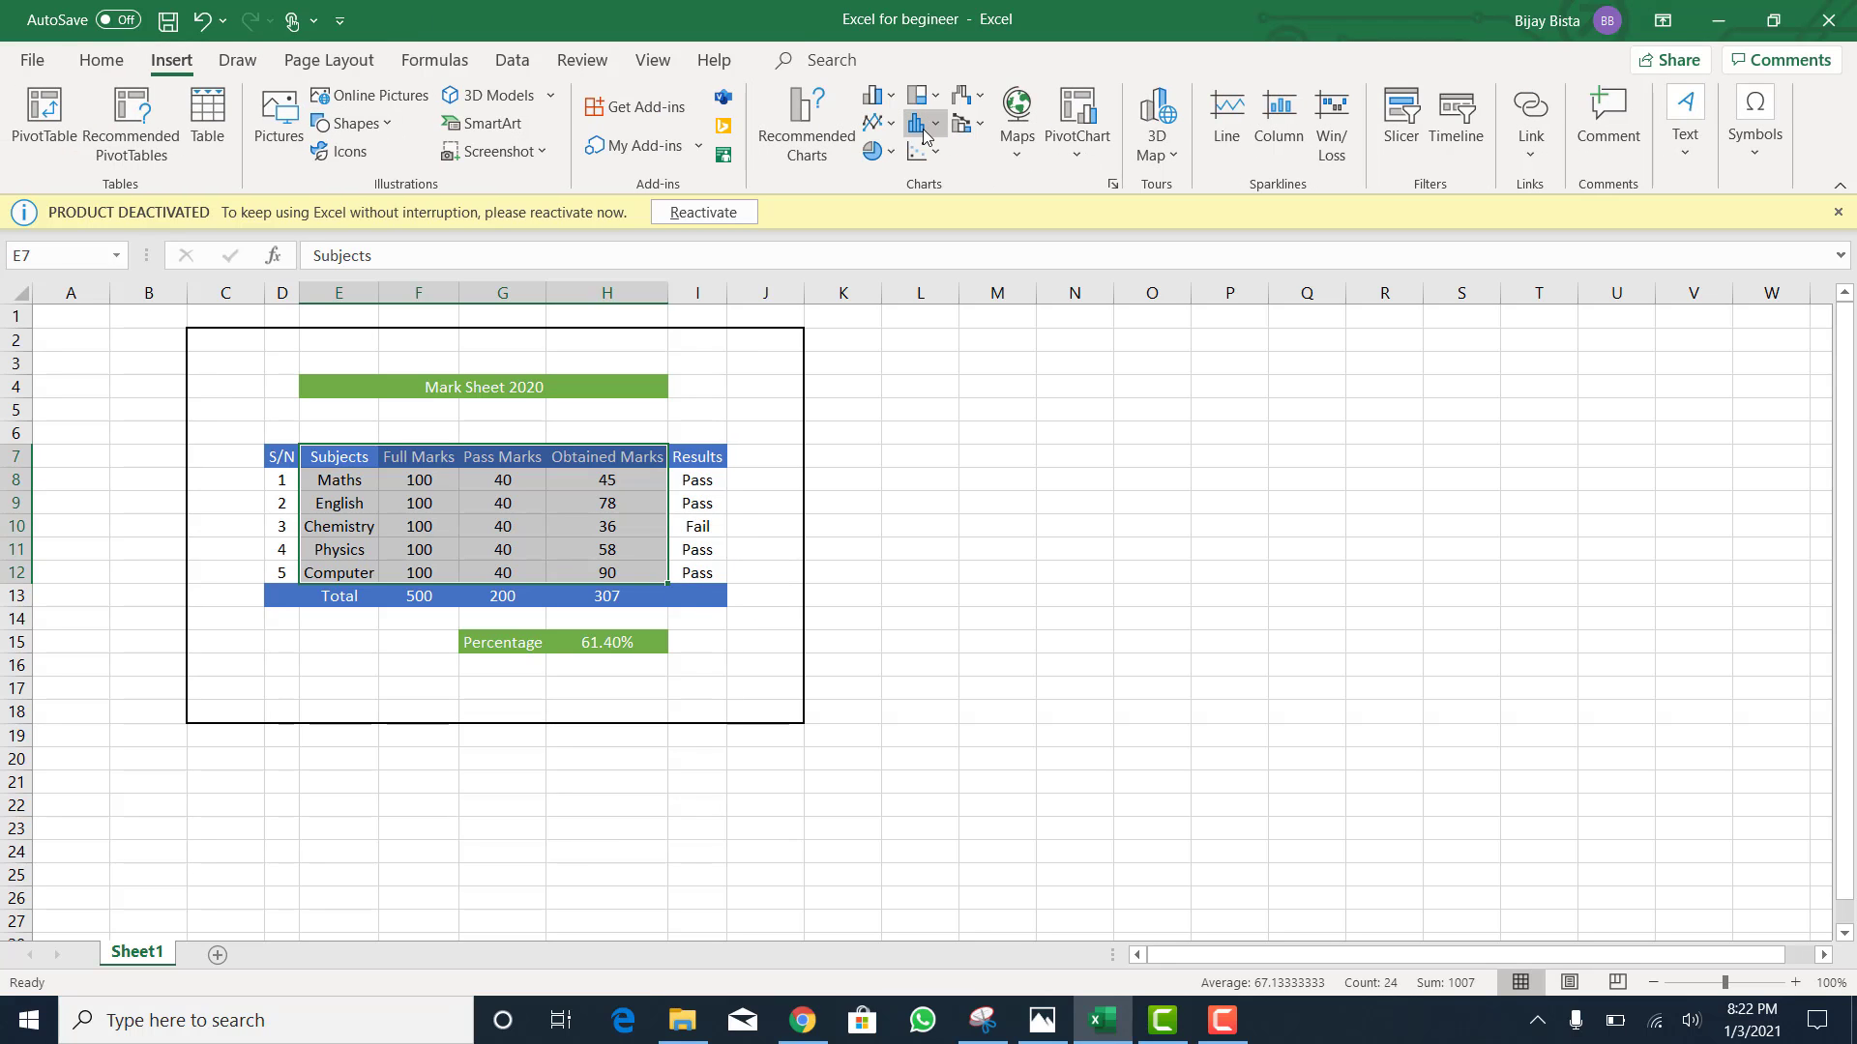
pyautogui.click(785, 124)
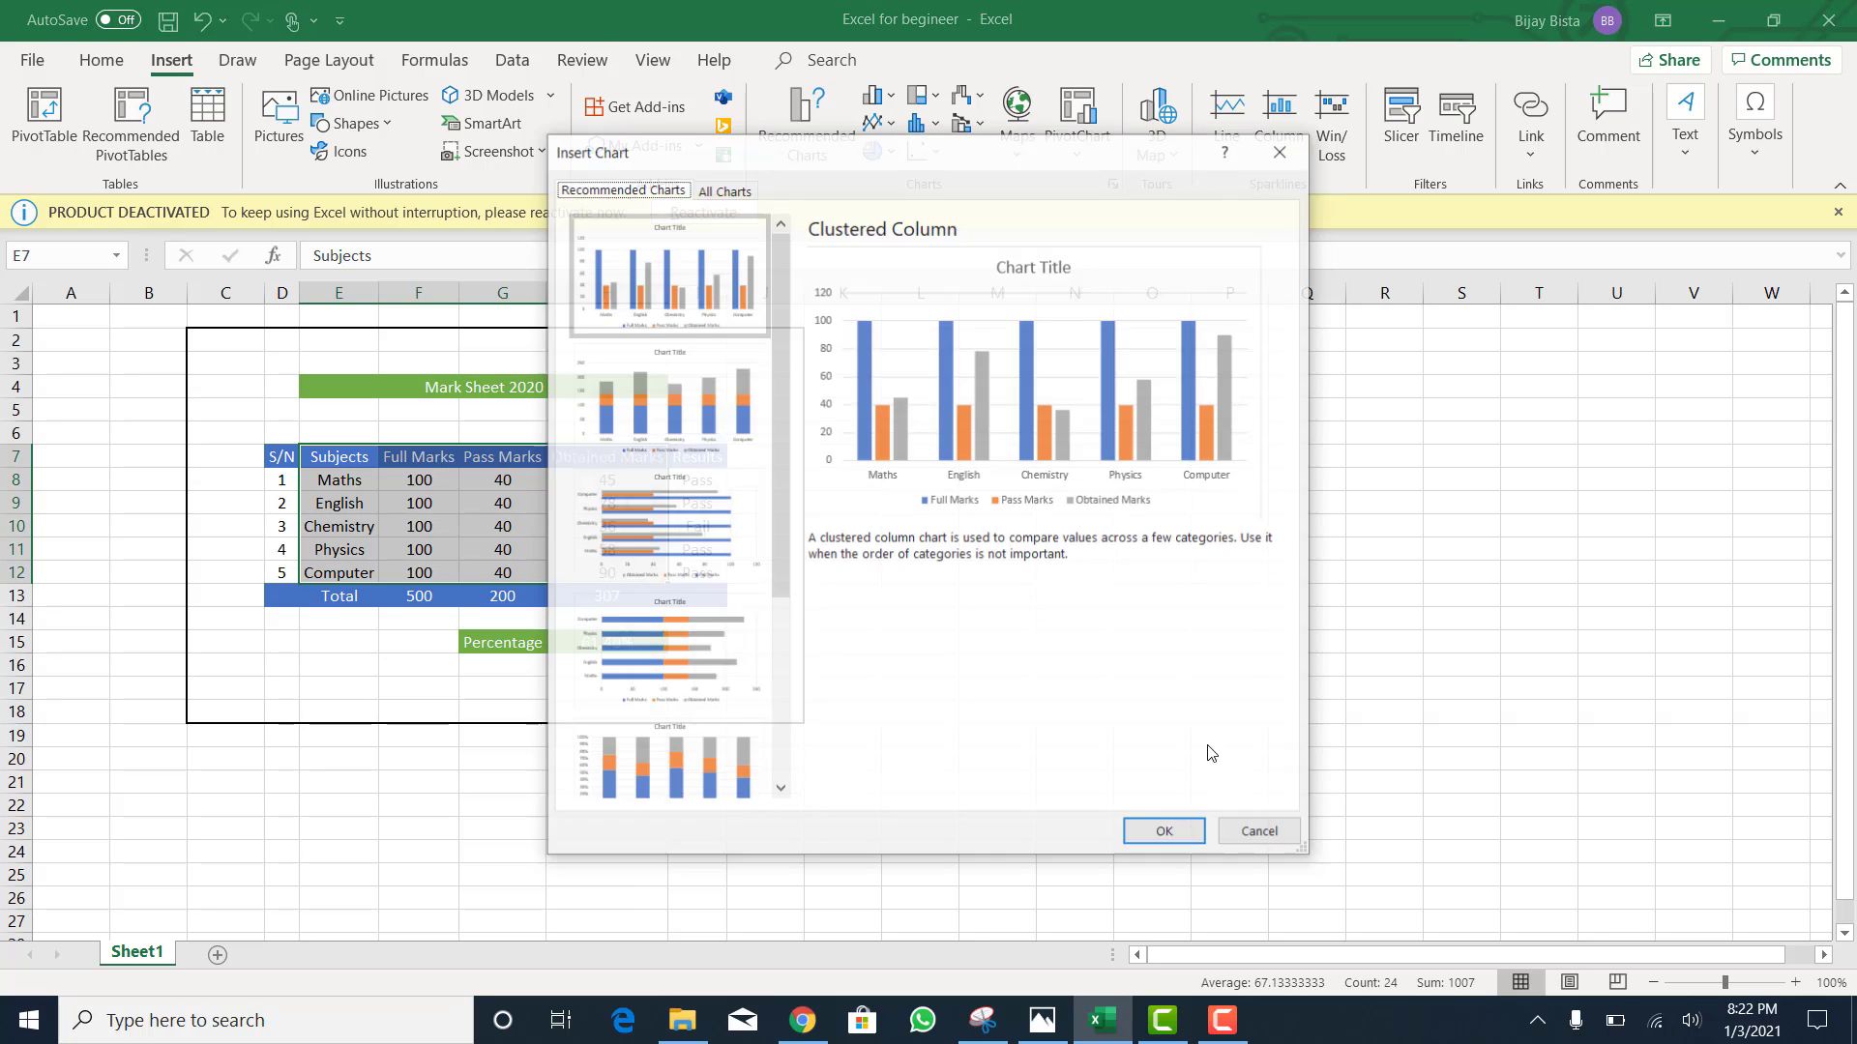
pyautogui.click(1170, 837)
pyautogui.click(1305, 593)
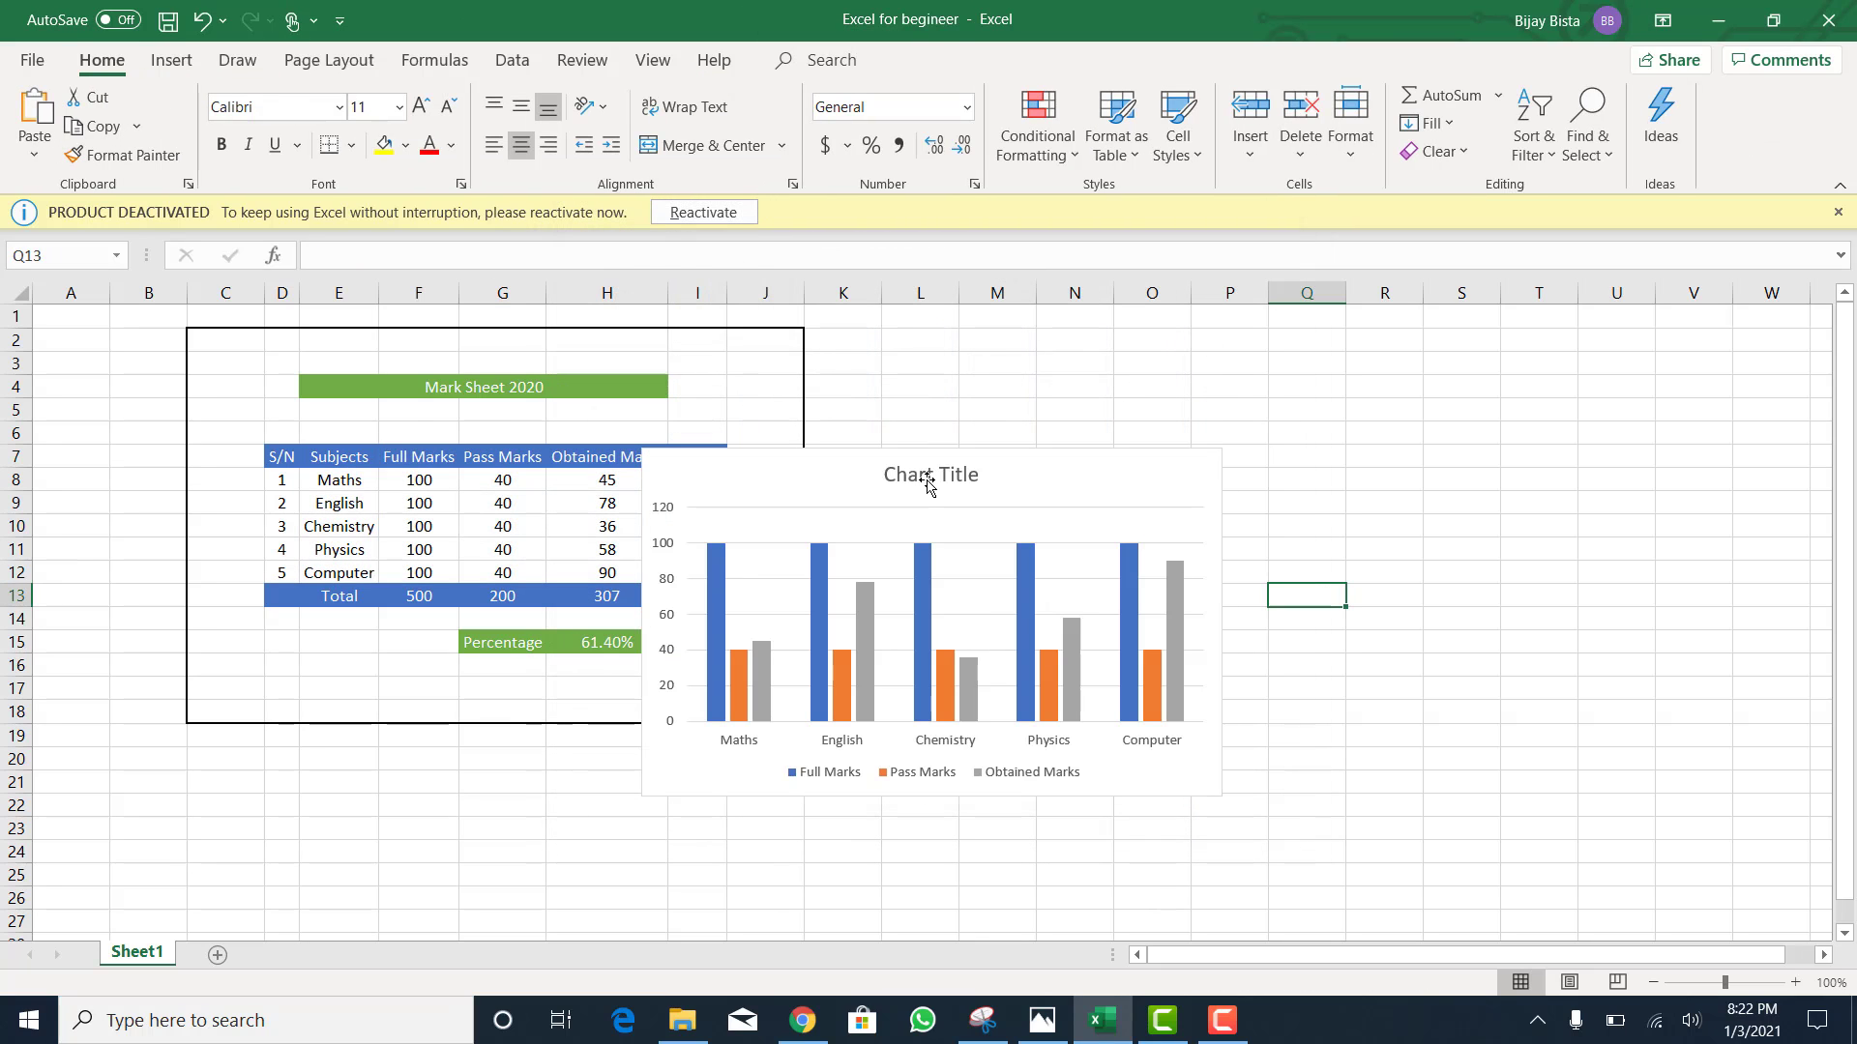
# Step: Move the clustered column chart clear of the mark sheet table, over columns L to S beside it
pyautogui.moveTo(1028, 481); pyautogui.dragTo(1283, 346)
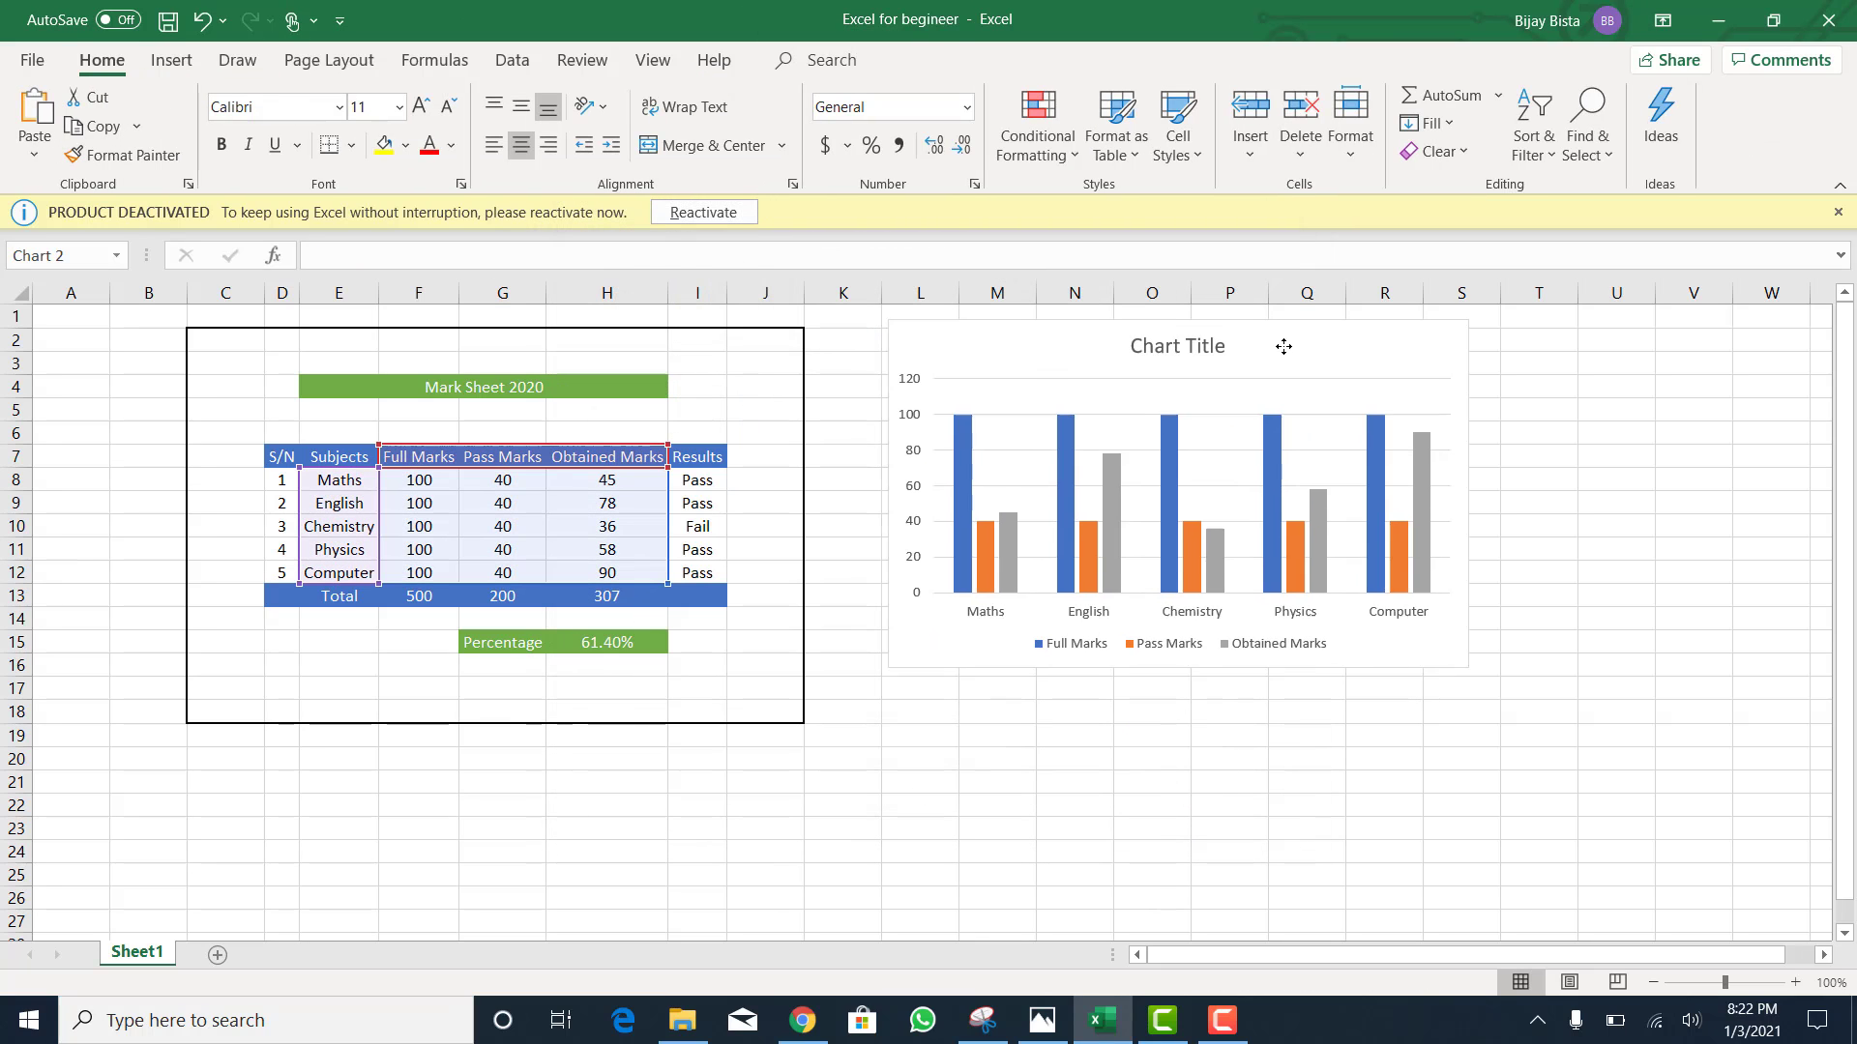
pyautogui.click(1616, 696)
pyautogui.click(983, 609)
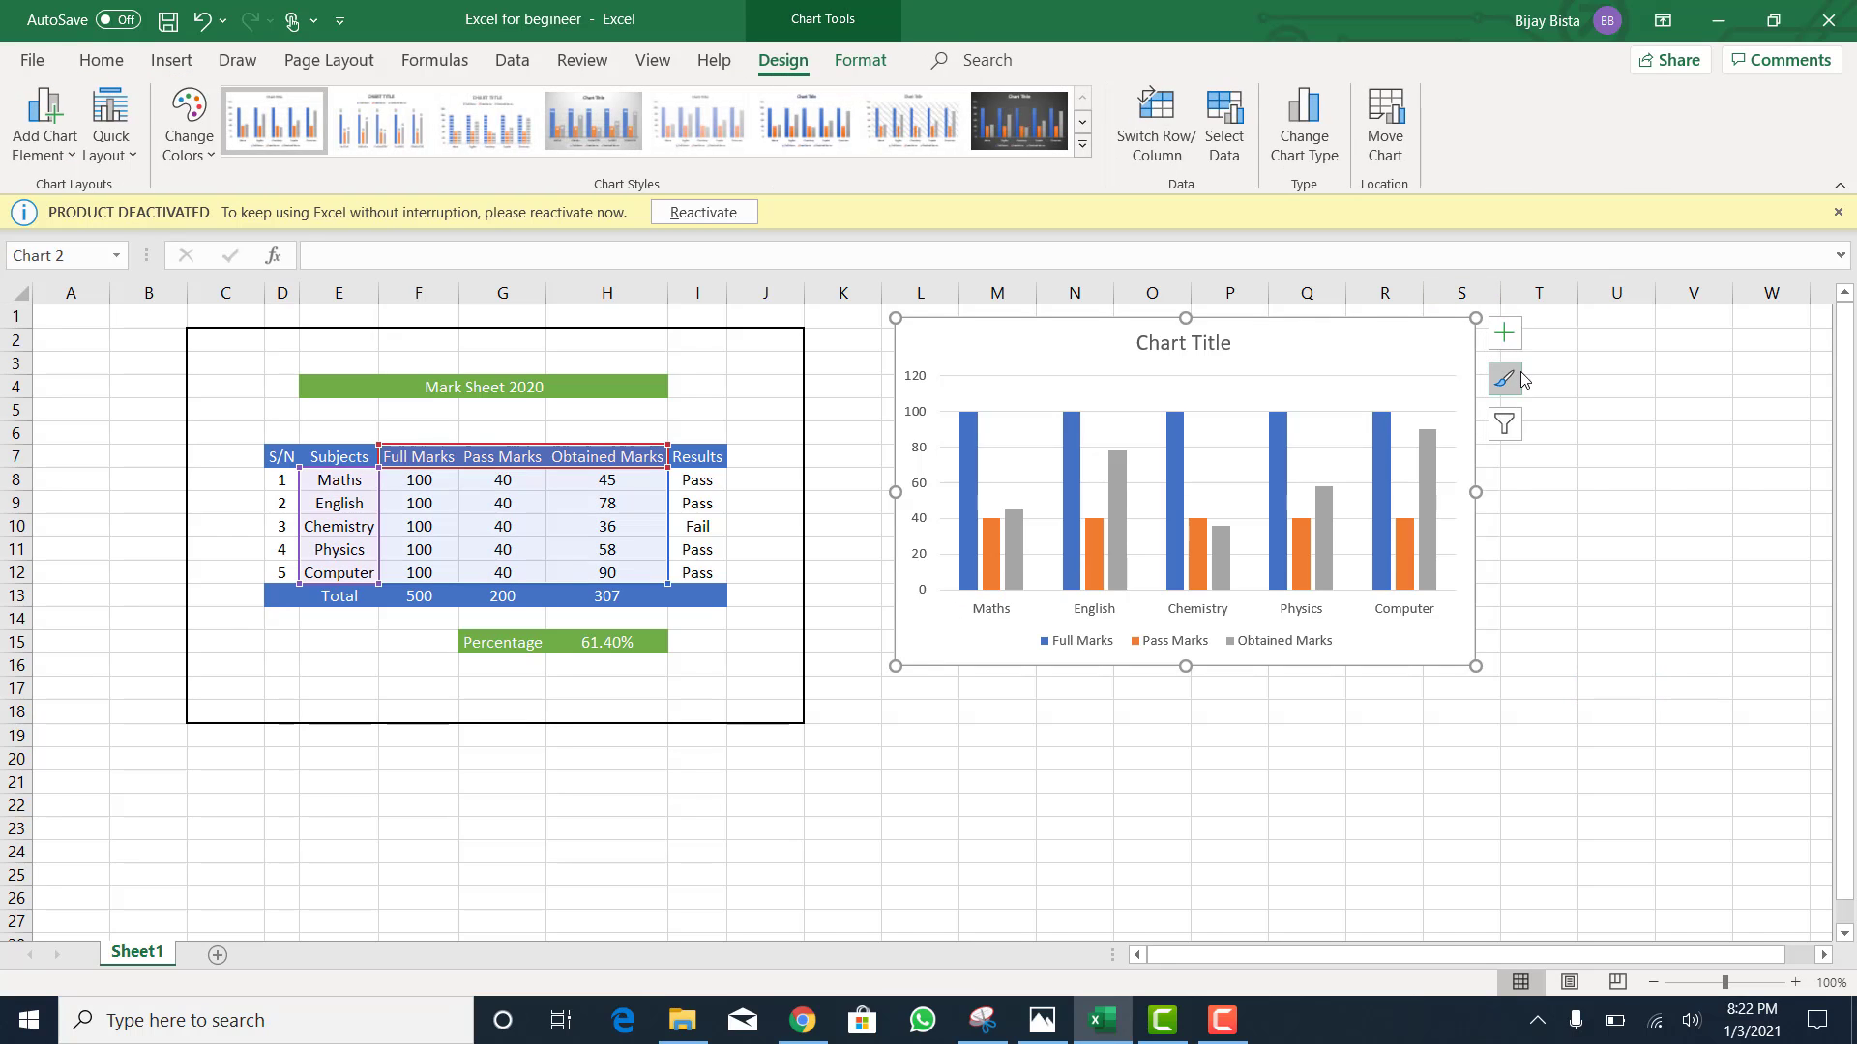
pyautogui.click(1503, 332)
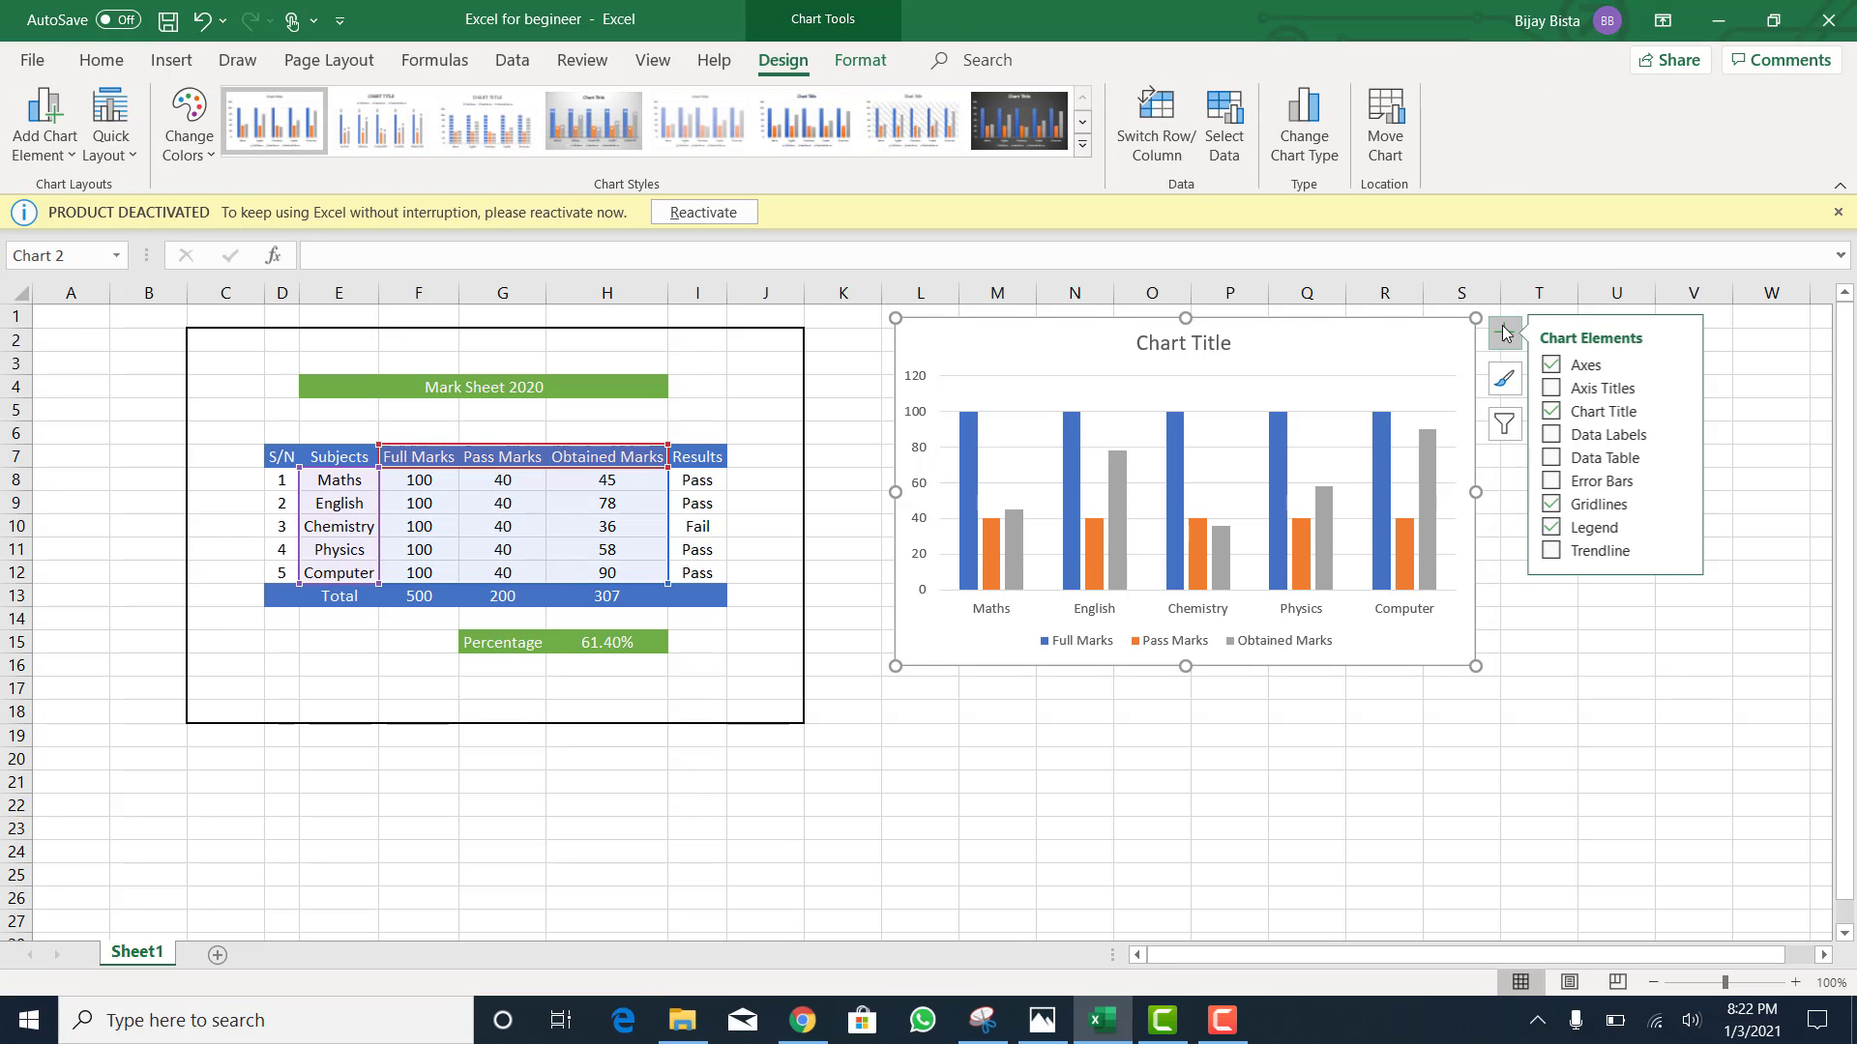
pyautogui.click(1634, 808)
# Step: Exclude the Full Marks series from the chart's data source, keeping Pass Marks and Obtained Marks
pyautogui.click(1117, 366)
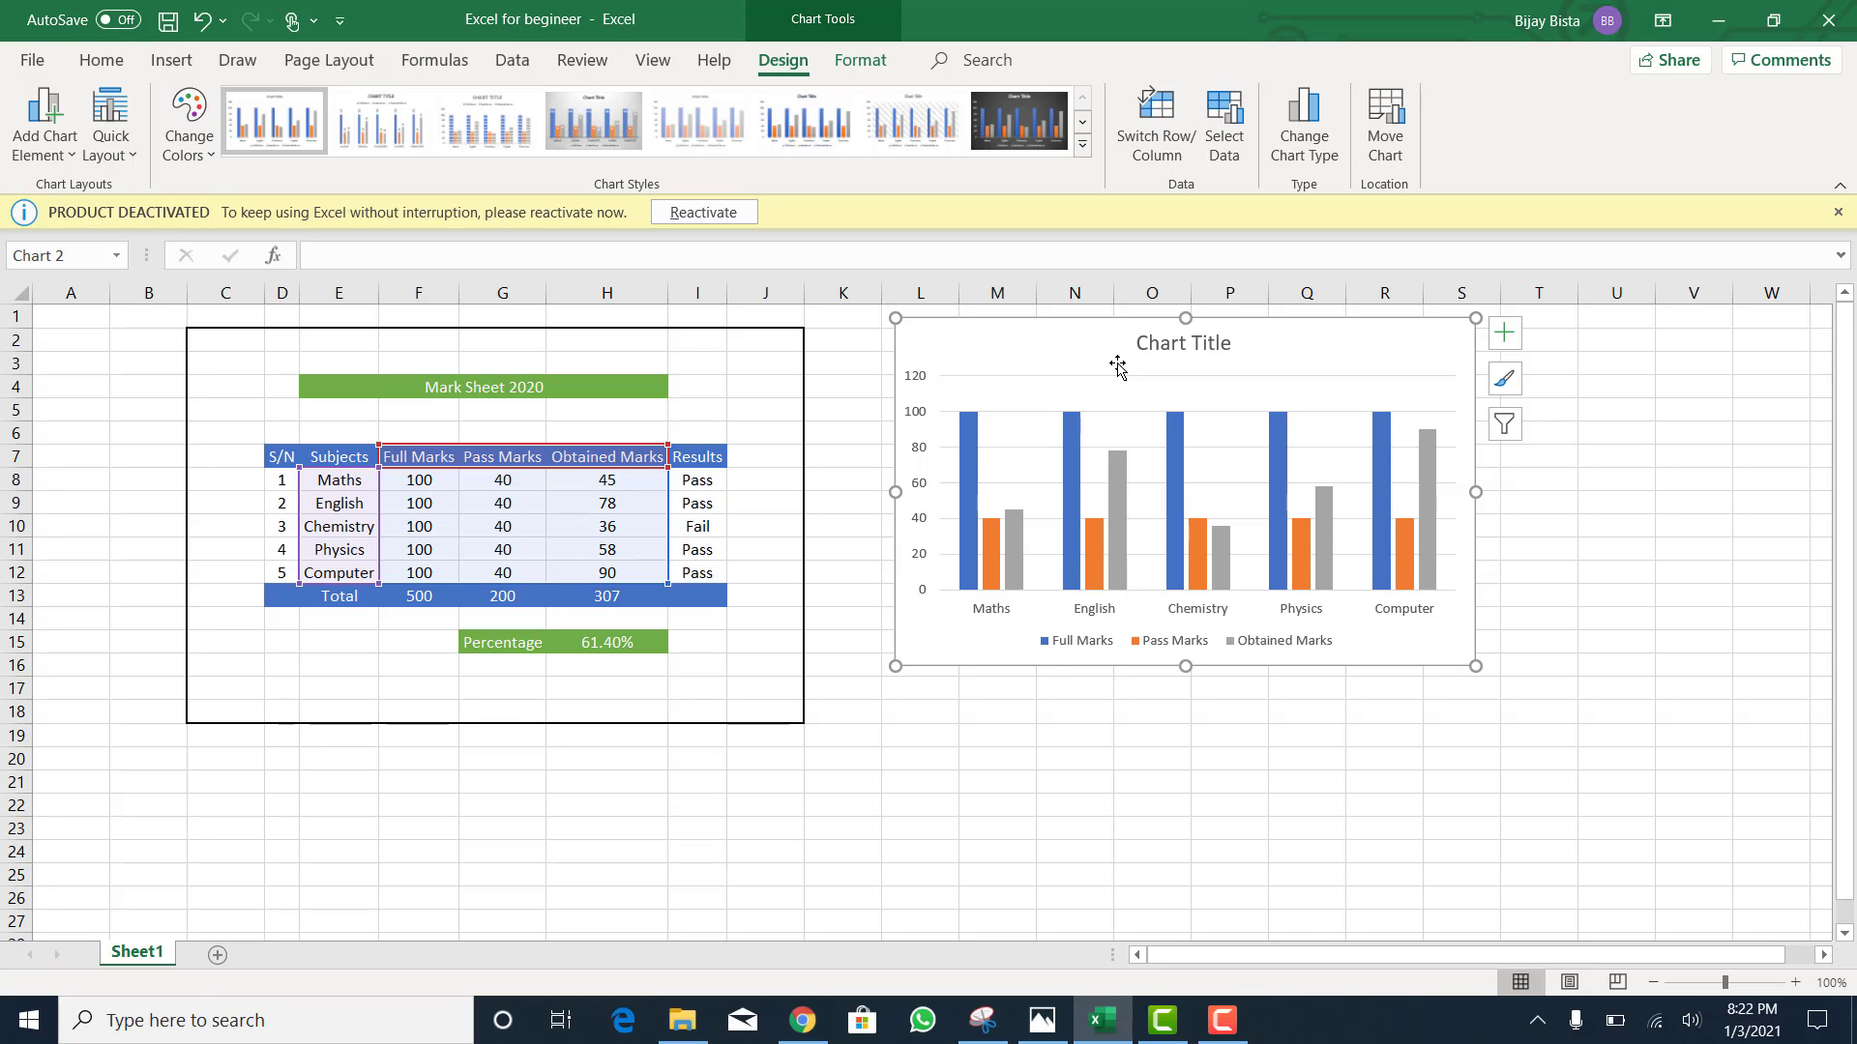
pyautogui.rightClick(1117, 366)
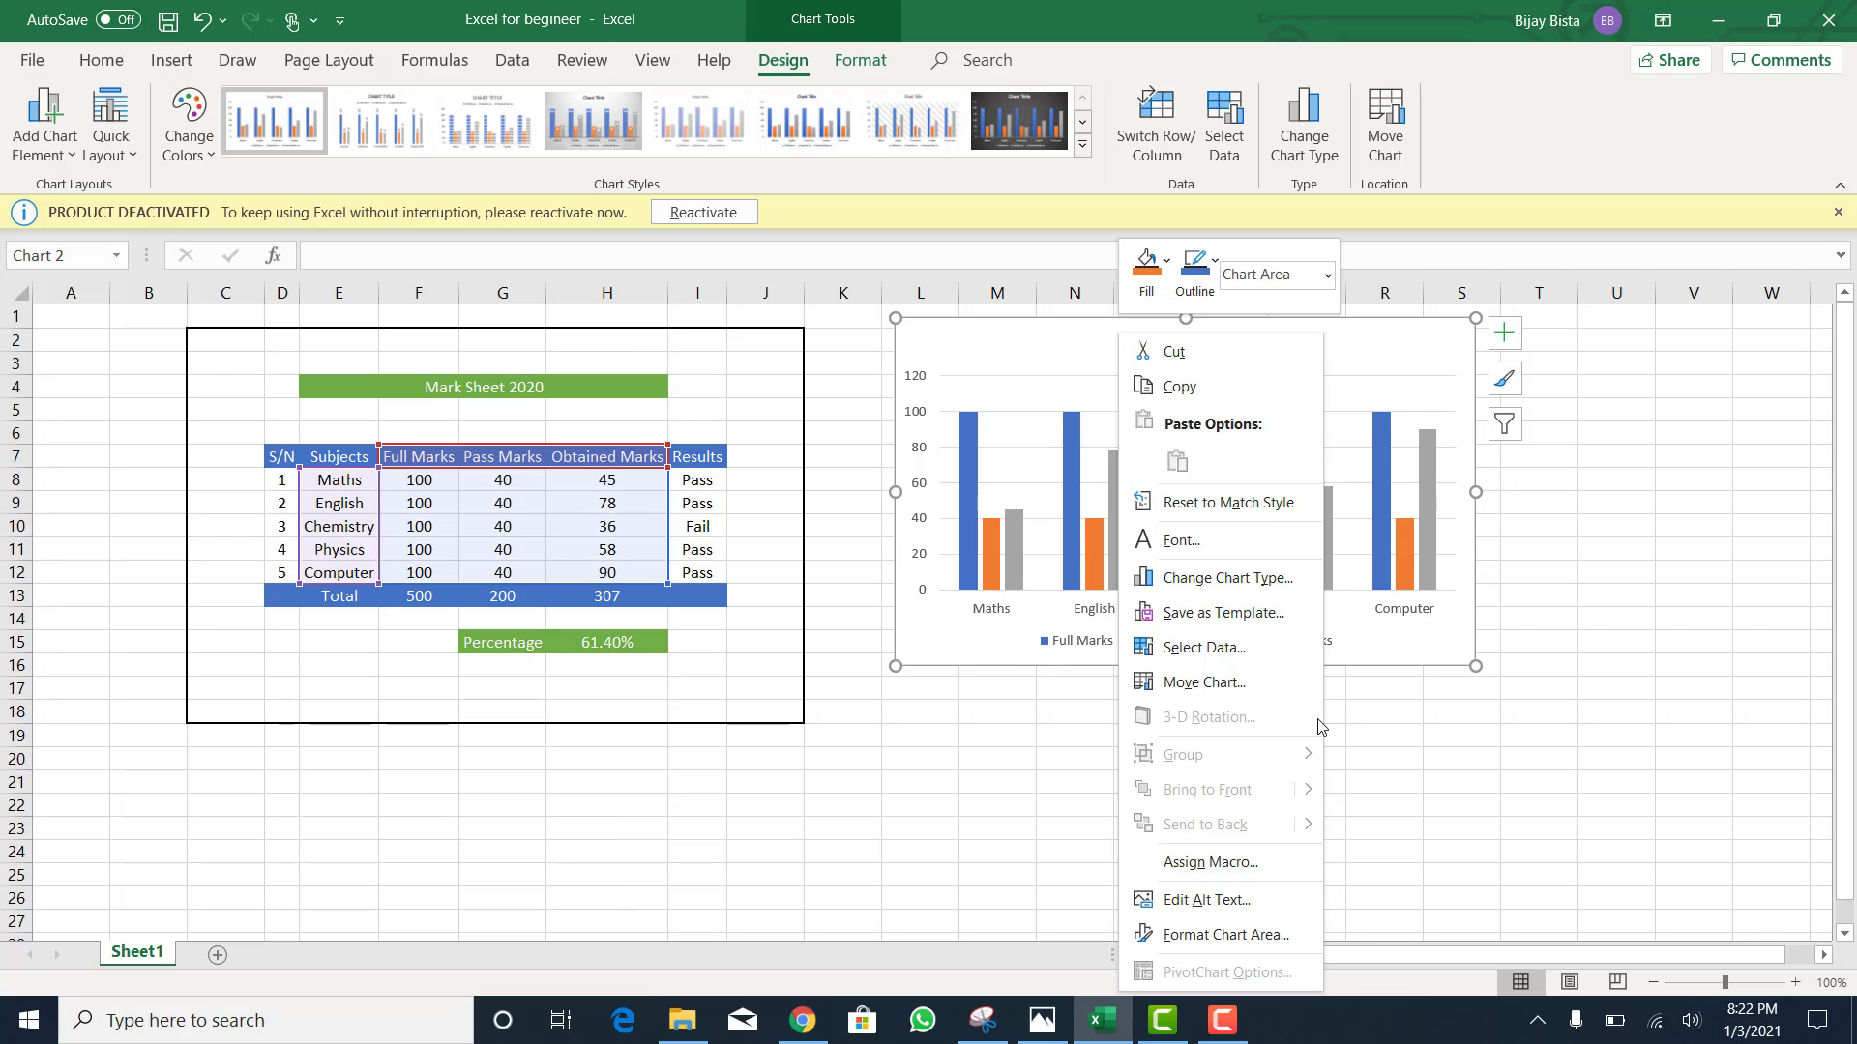
pyautogui.click(1257, 656)
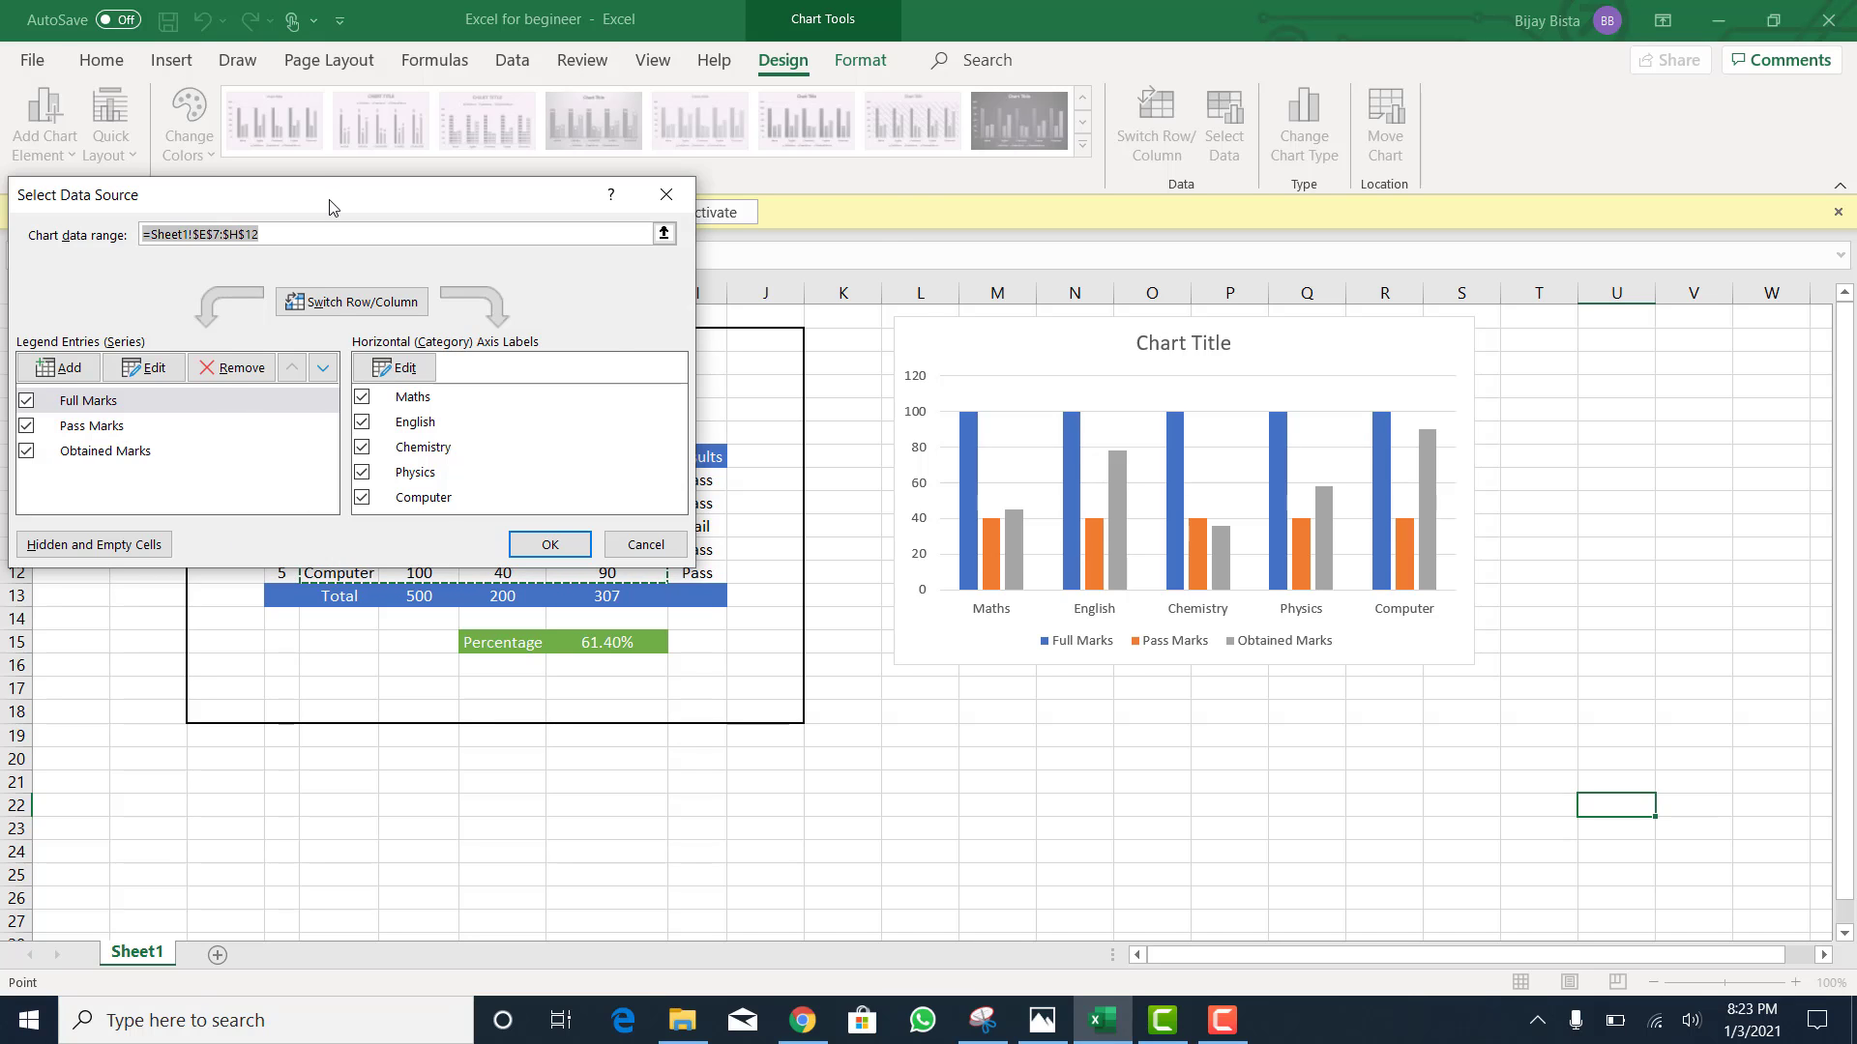
pyautogui.moveTo(319, 198); pyautogui.dragTo(535, 158)
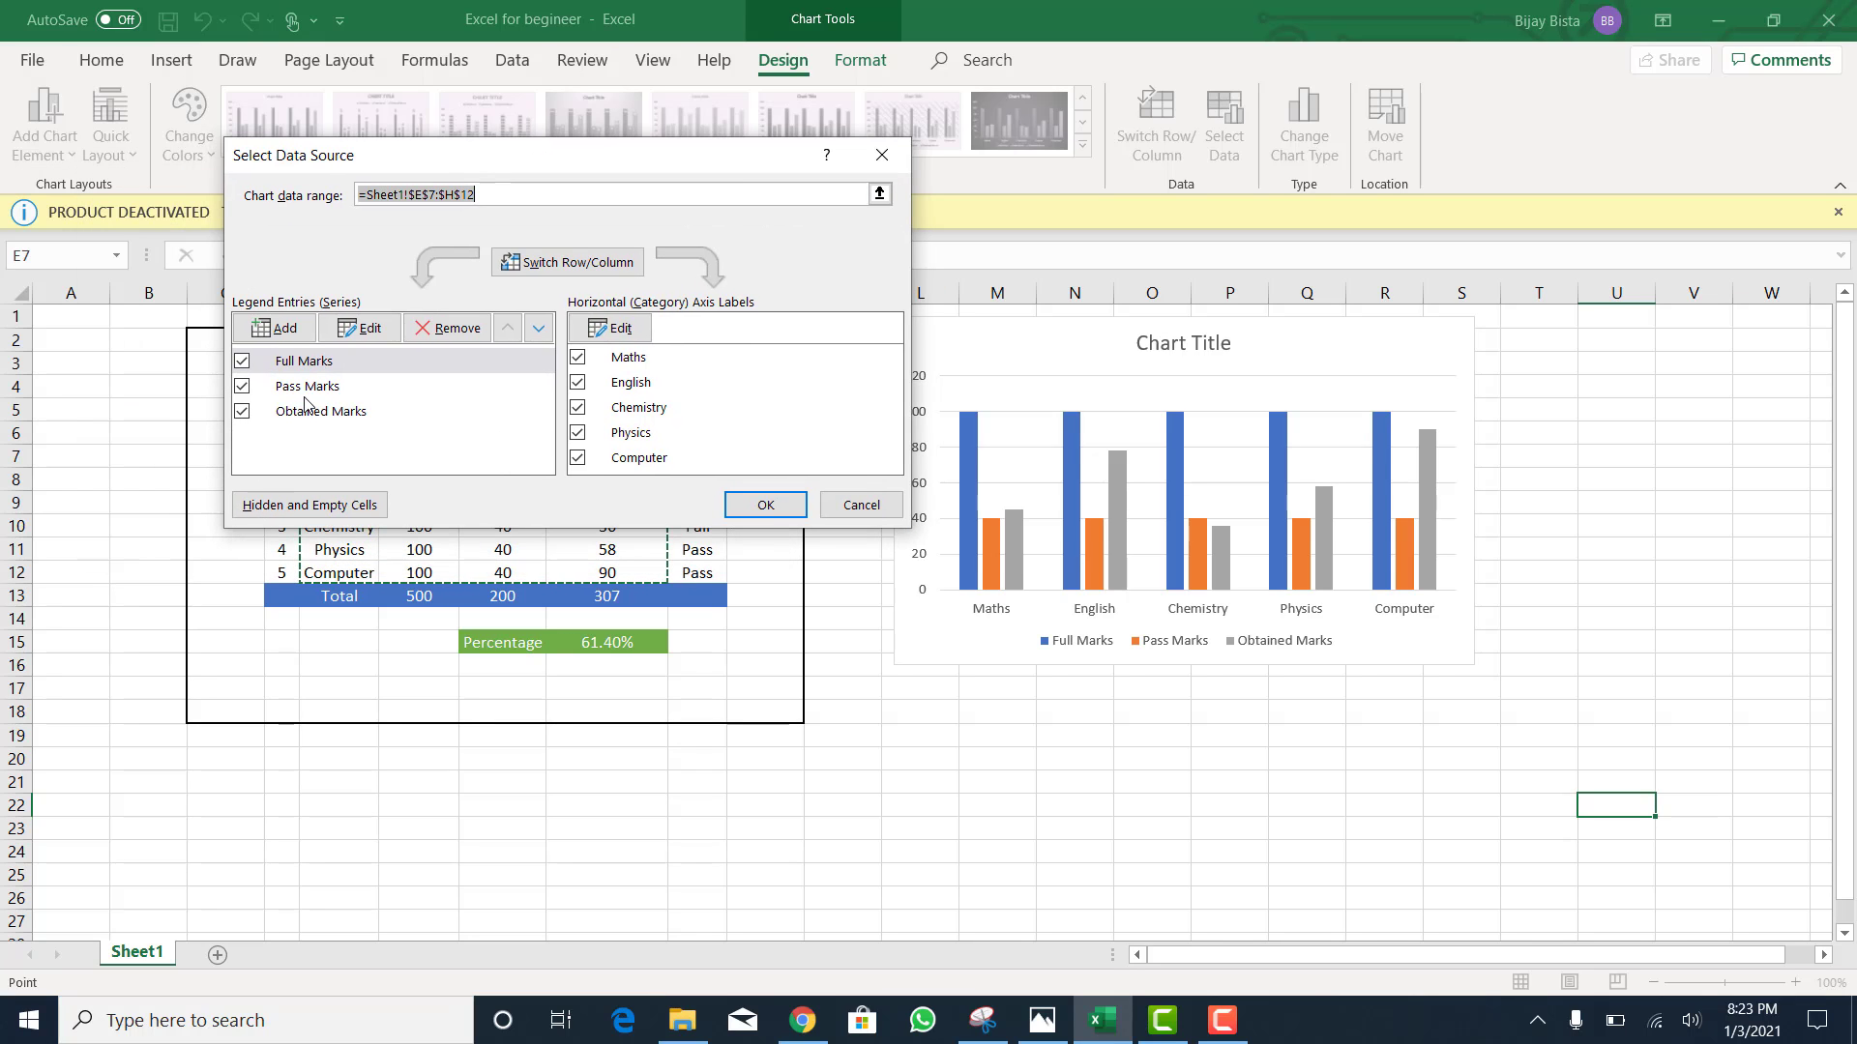
pyautogui.click(242, 364)
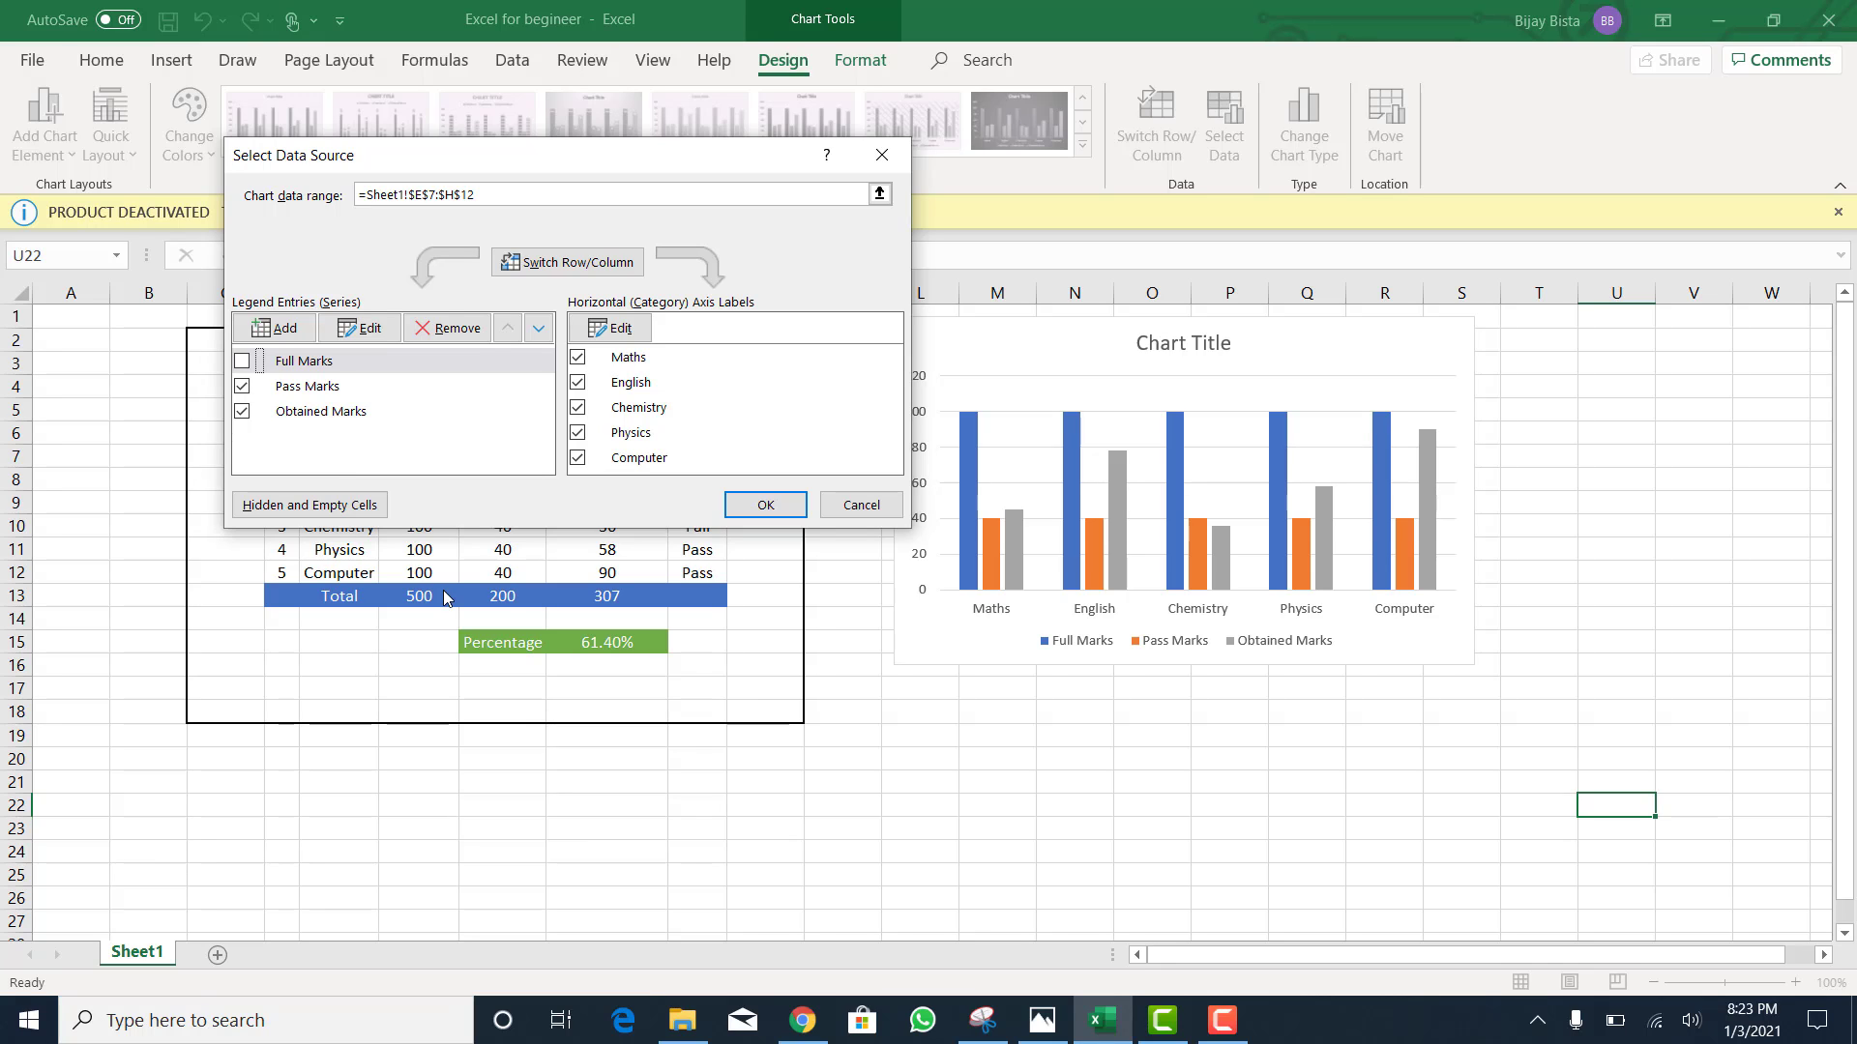
pyautogui.click(766, 507)
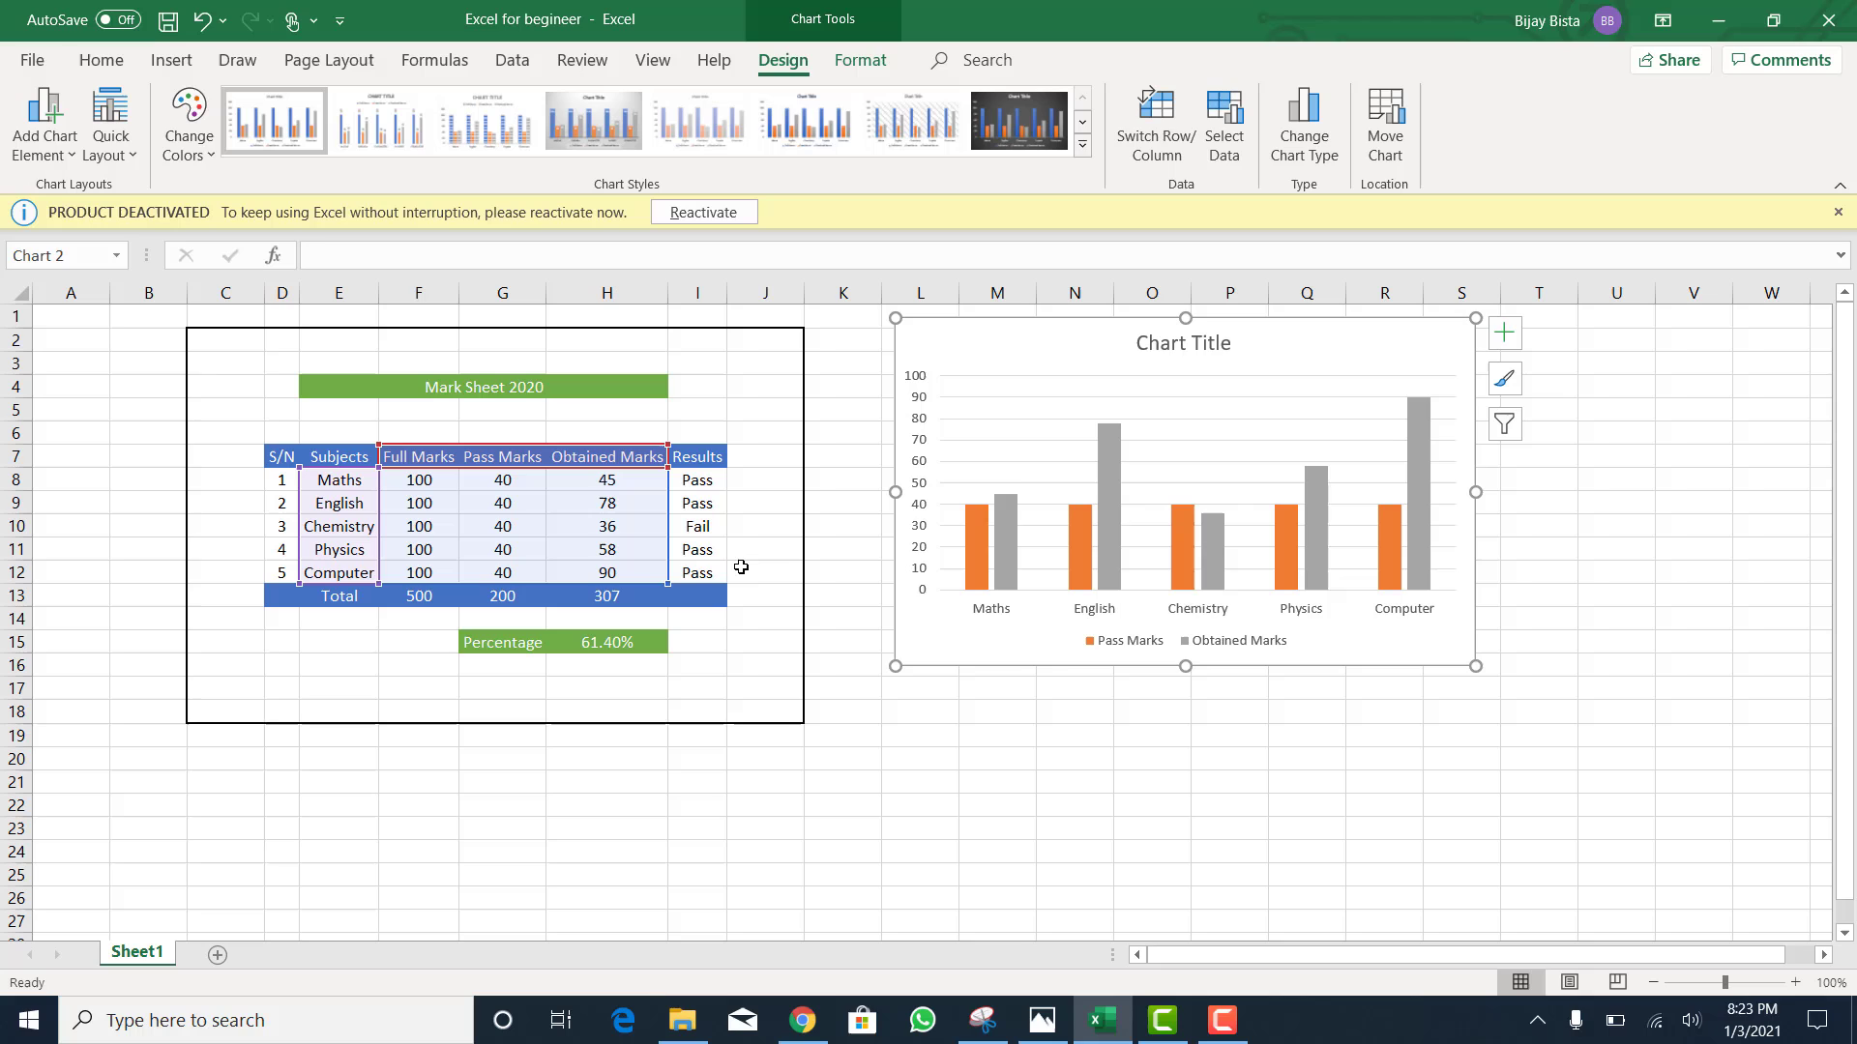
# Step: Add data labels to the Pass Marks and Obtained Marks columns of the chart
pyautogui.click(1506, 335)
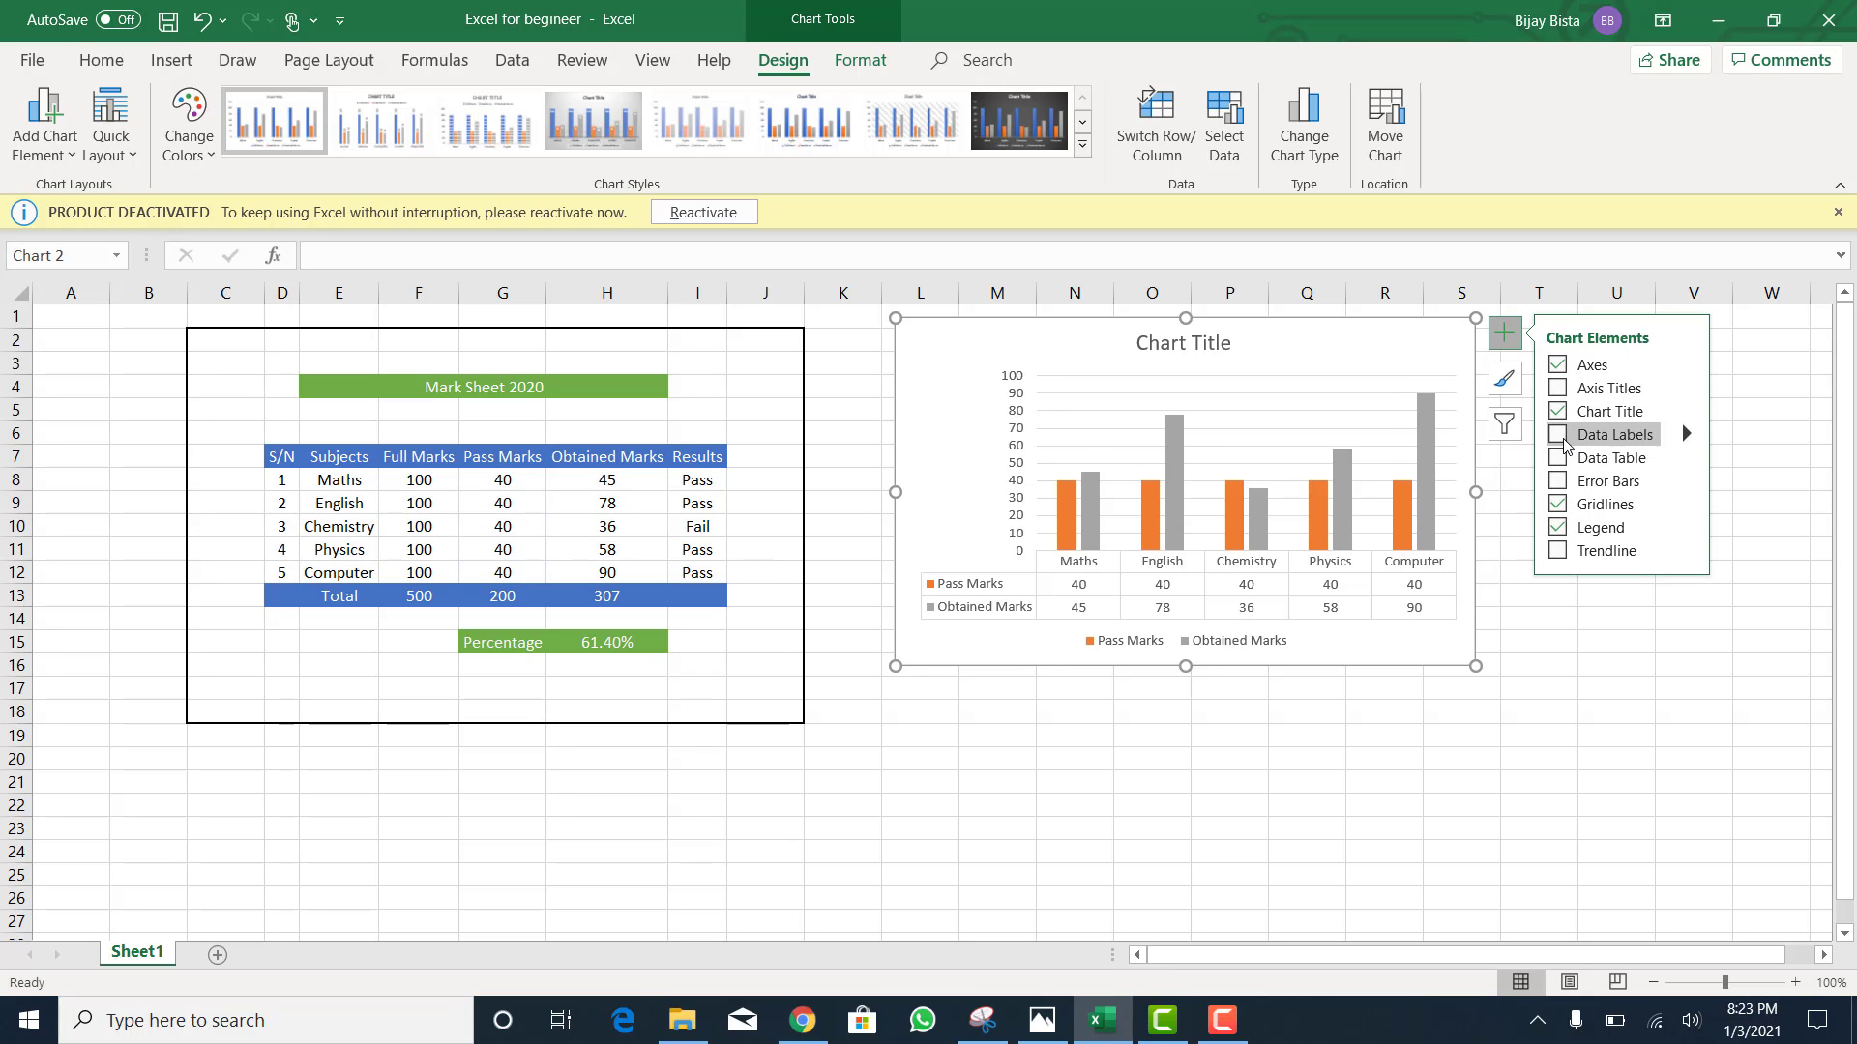
pyautogui.click(1558, 434)
pyautogui.click(1558, 619)
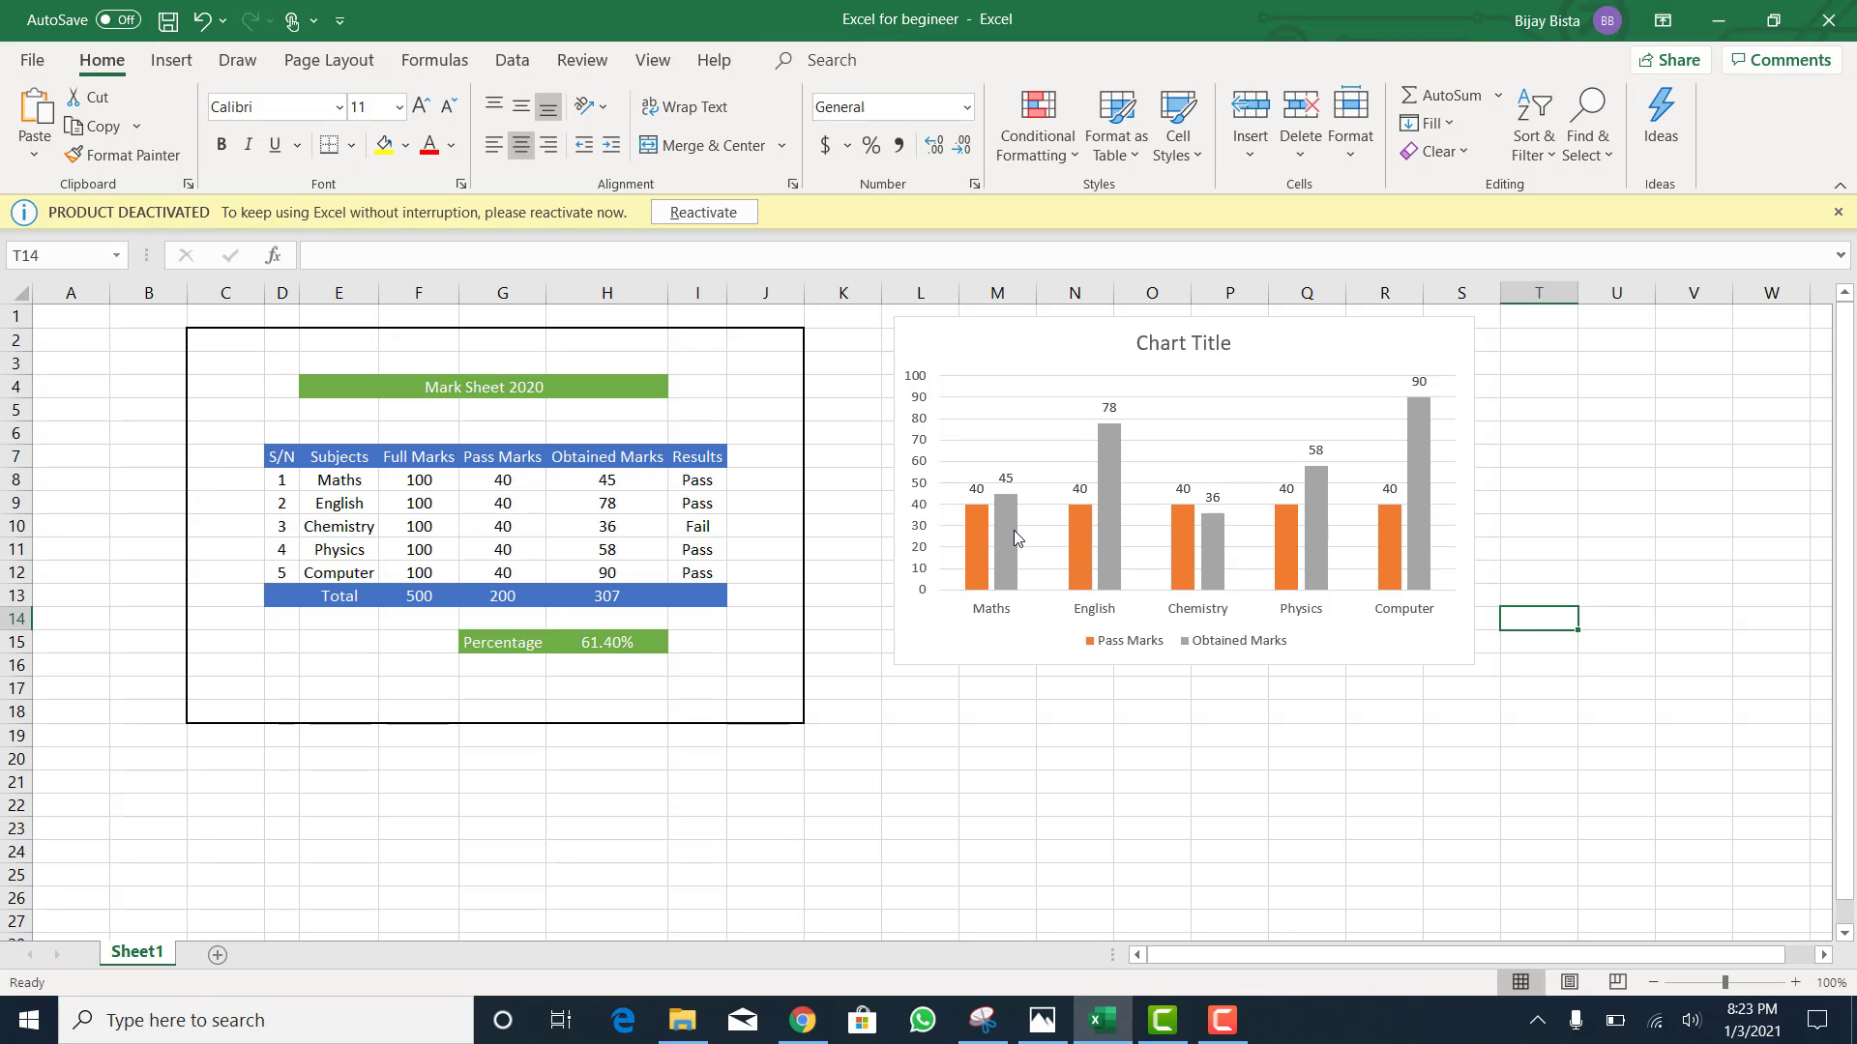
# Step: Exclude the Chemistry category from the chart's data source, keeping the other four subjects
pyautogui.moveTo(1017, 542)
pyautogui.click(1439, 385)
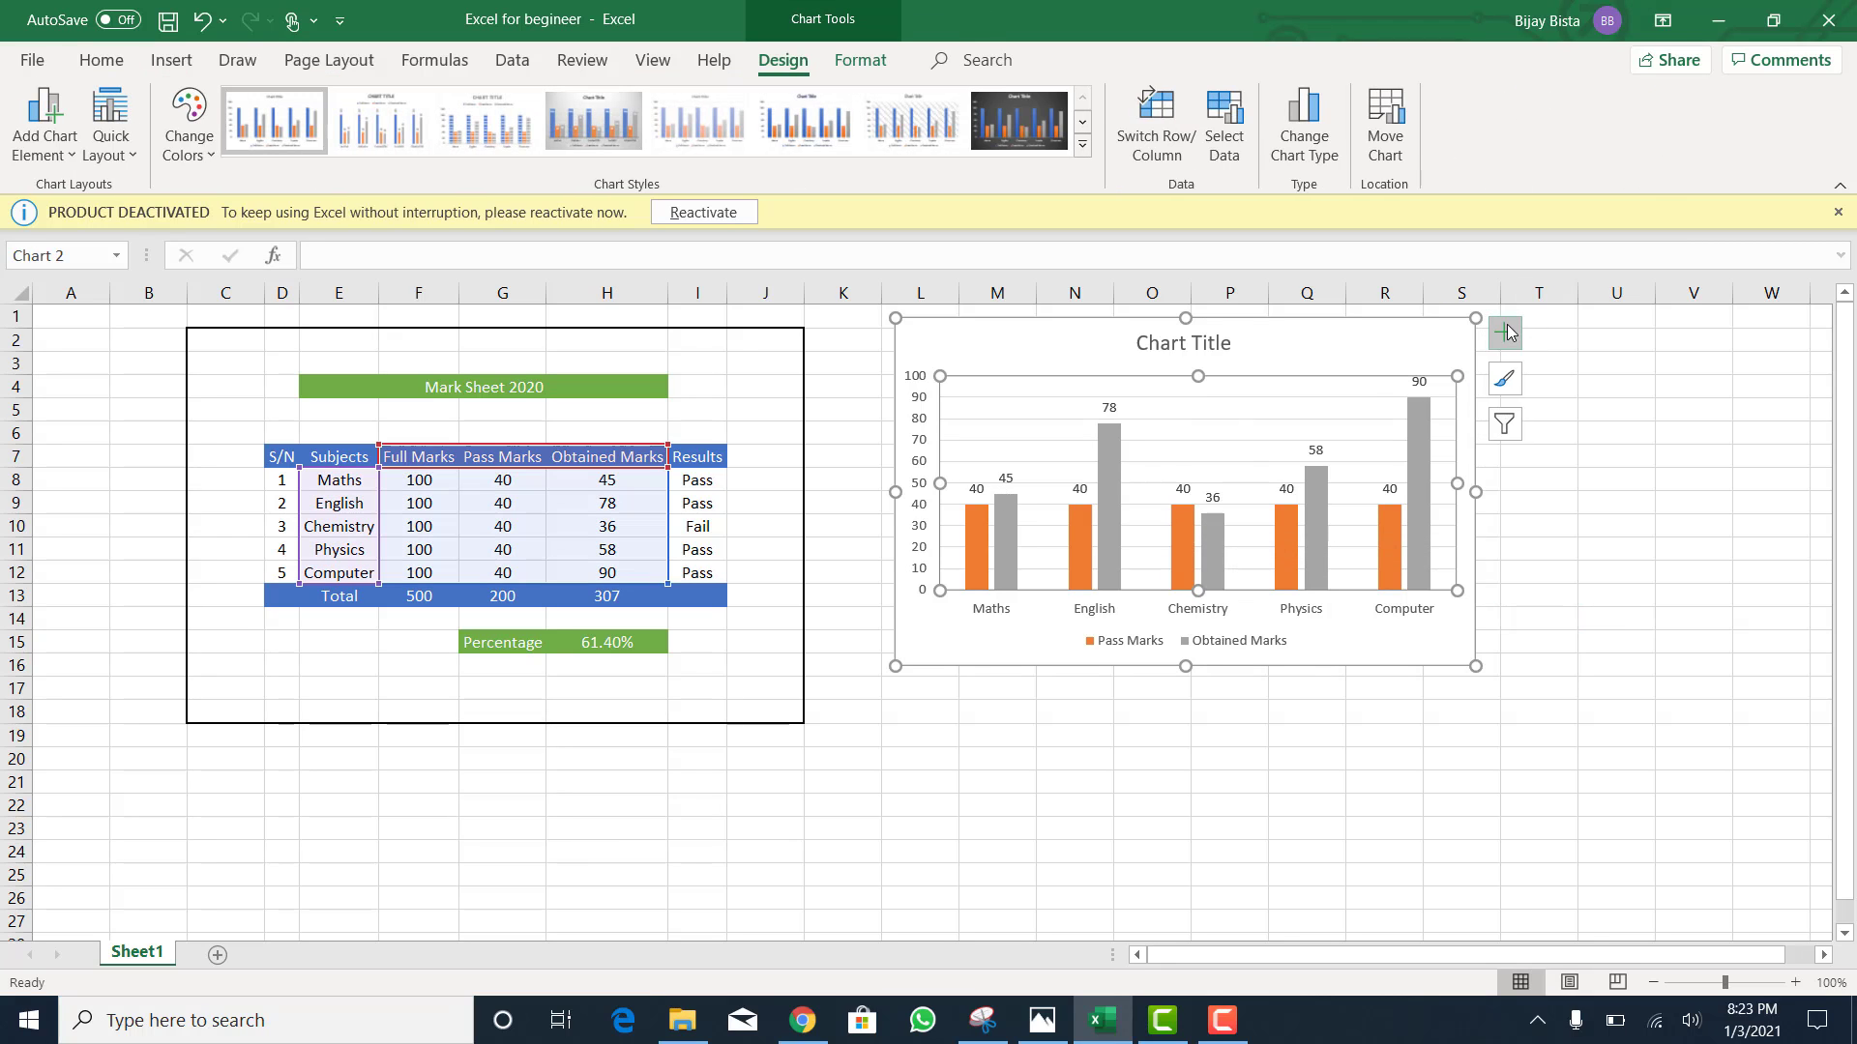
pyautogui.rightClick(1239, 581)
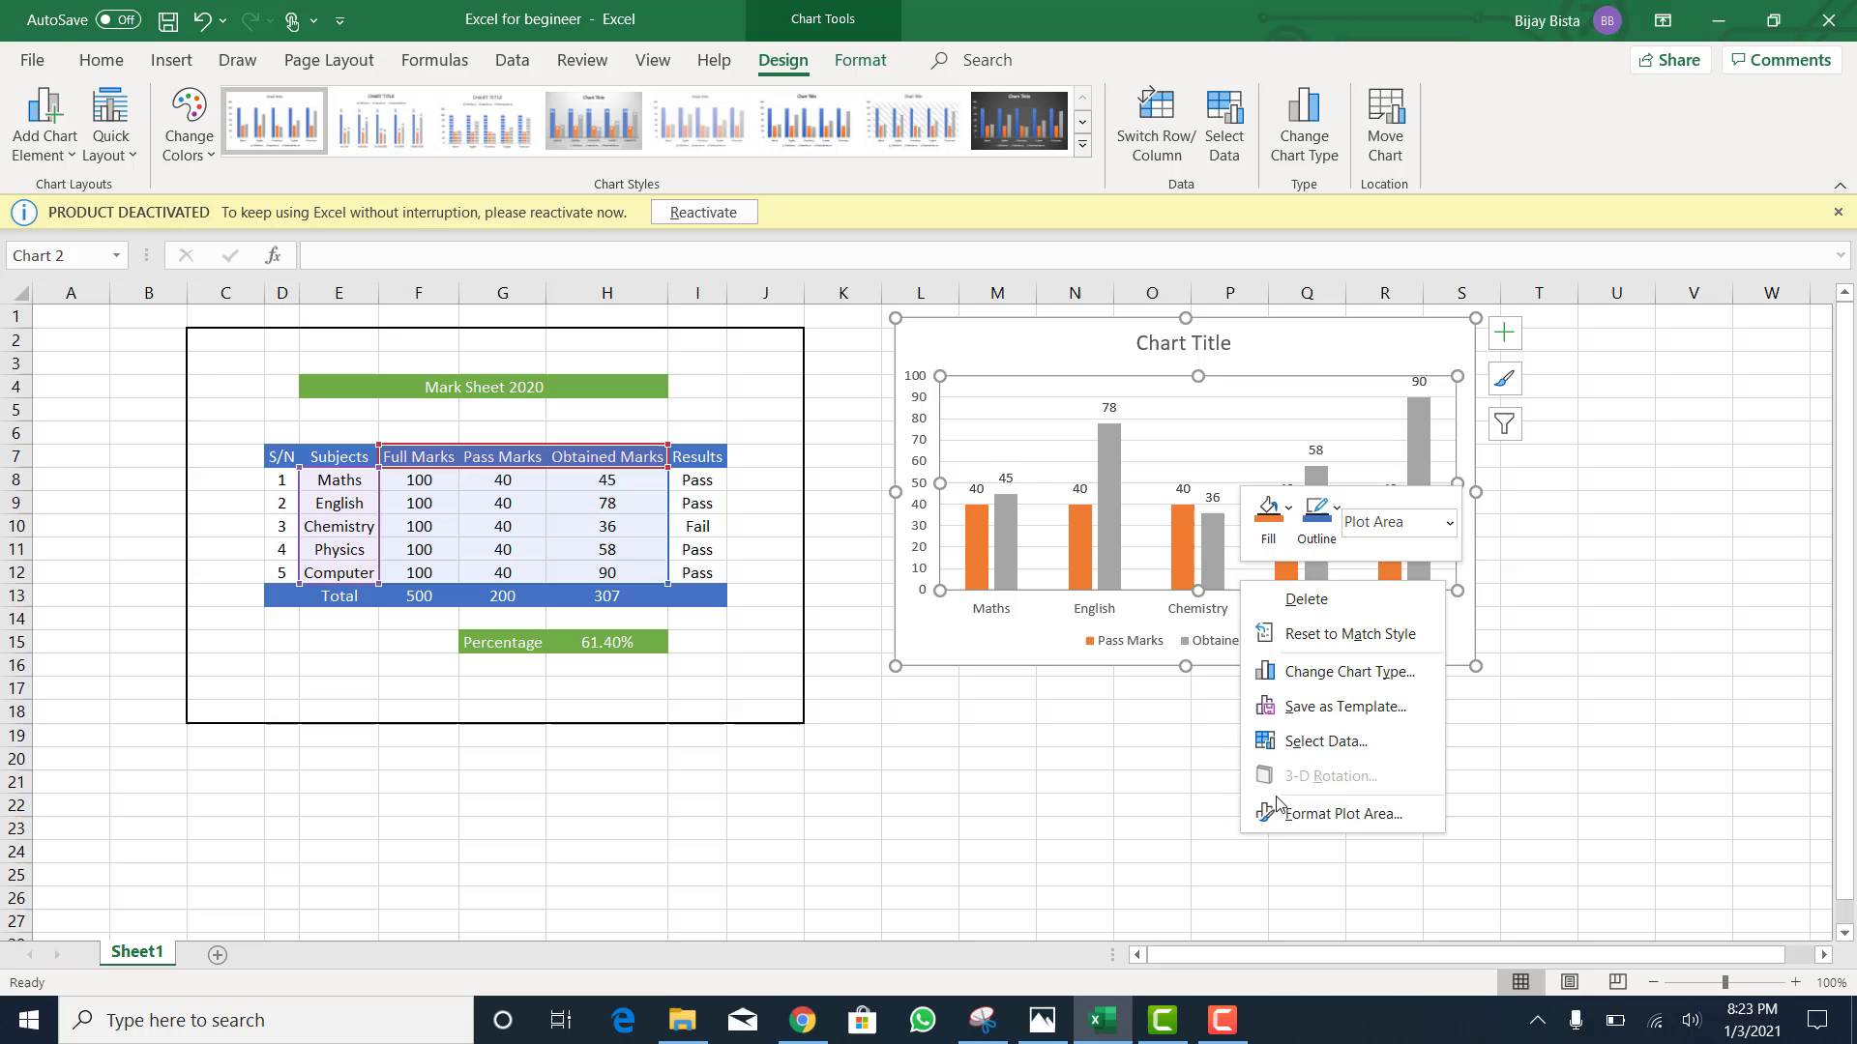
pyautogui.click(1296, 741)
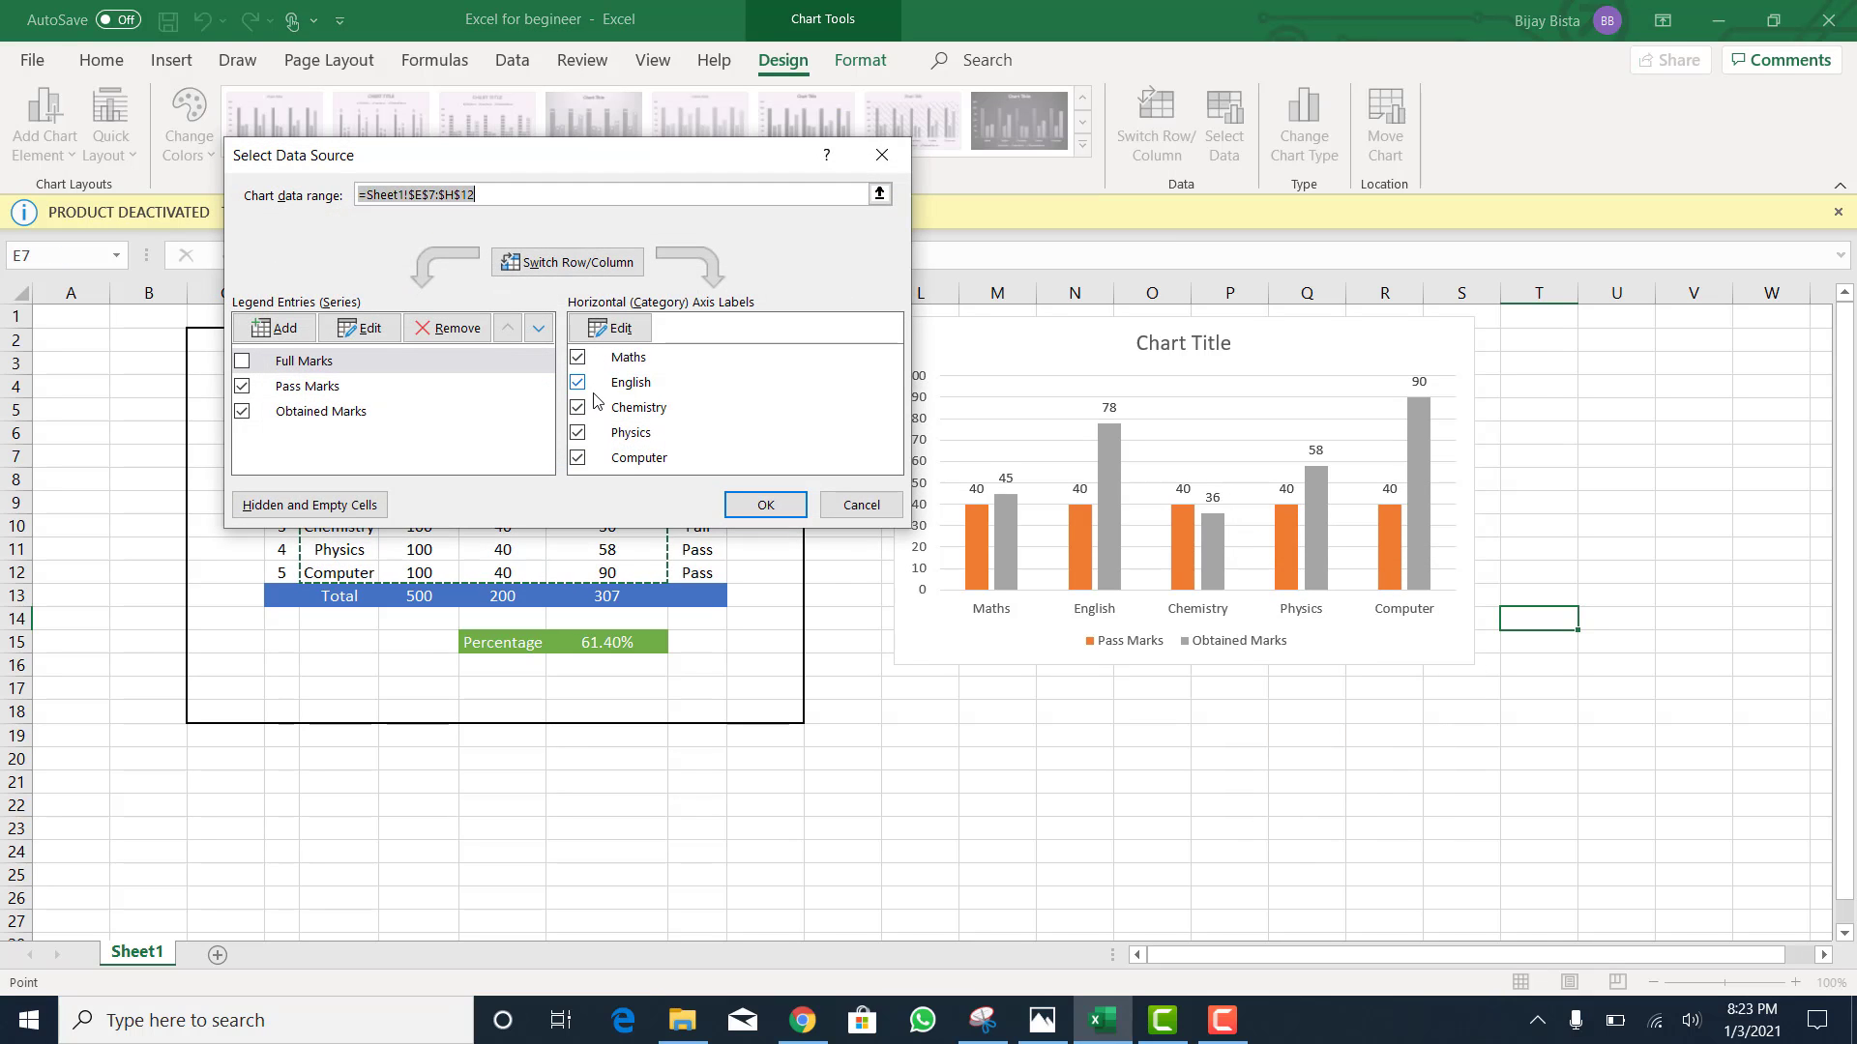
pyautogui.click(577, 407)
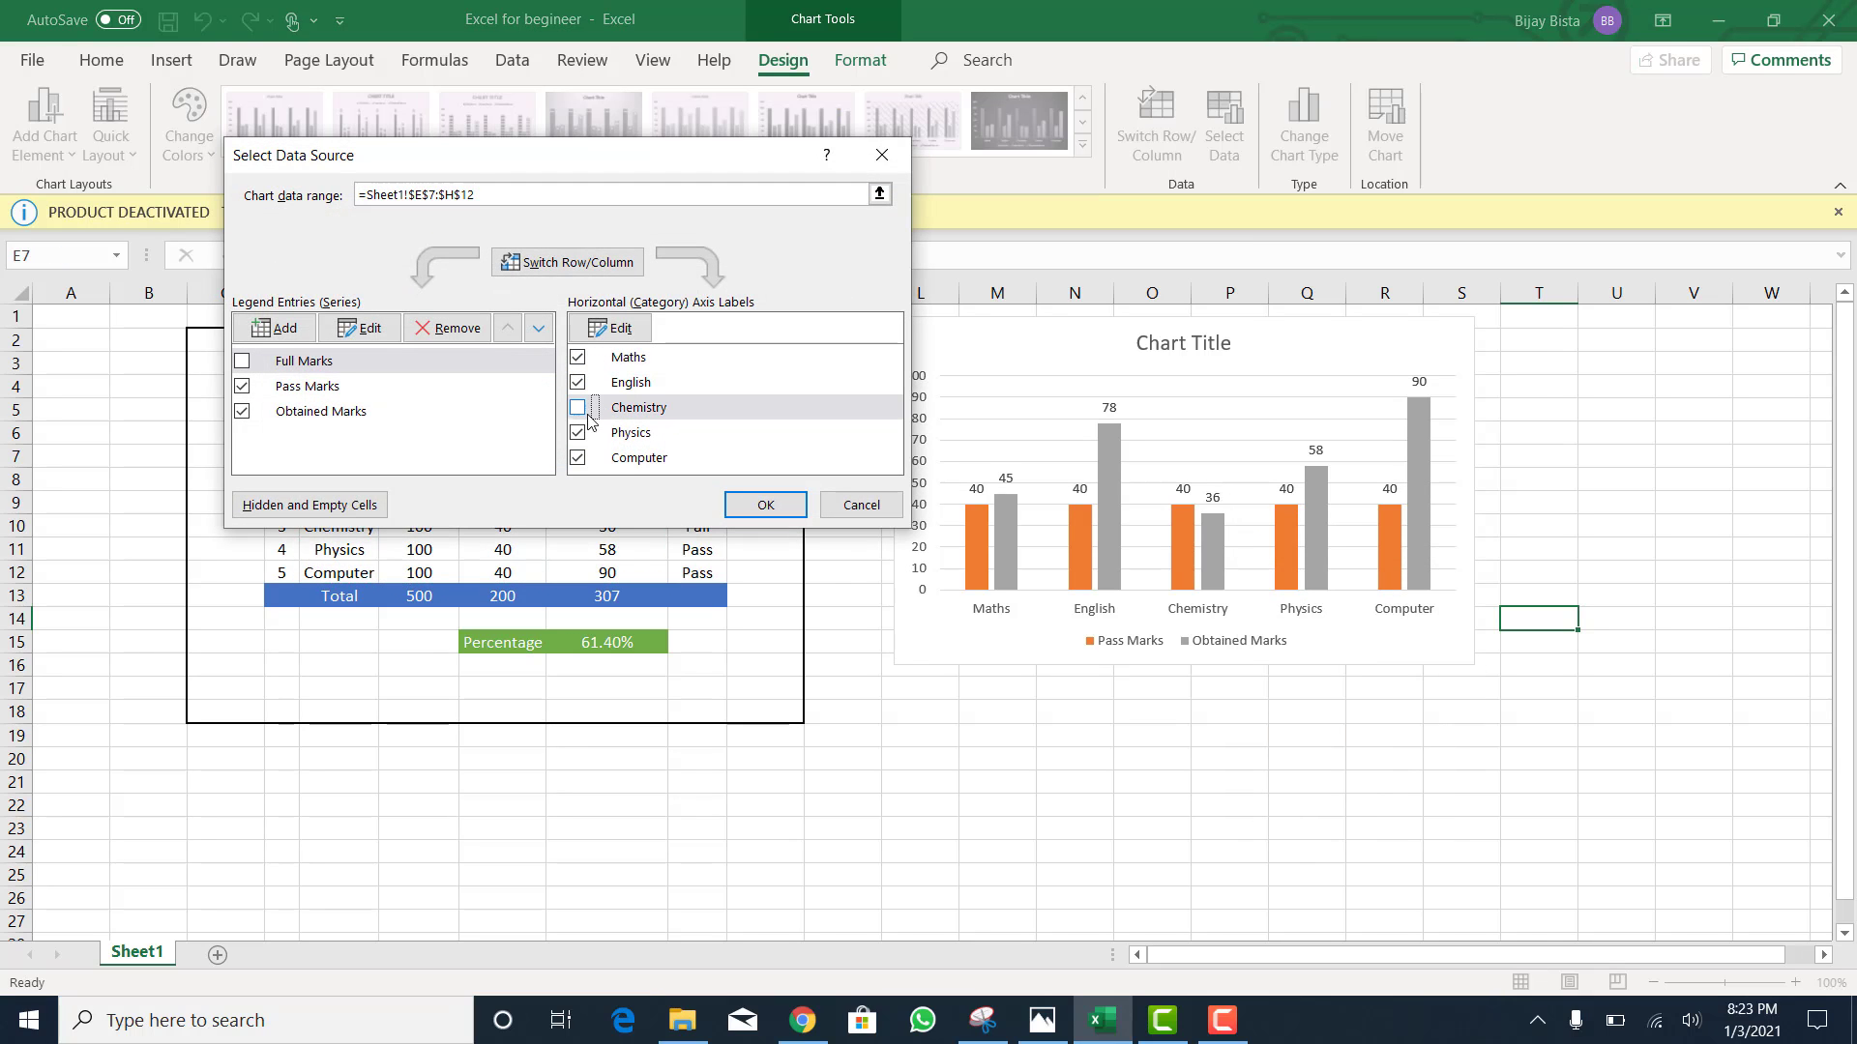
pyautogui.click(765, 504)
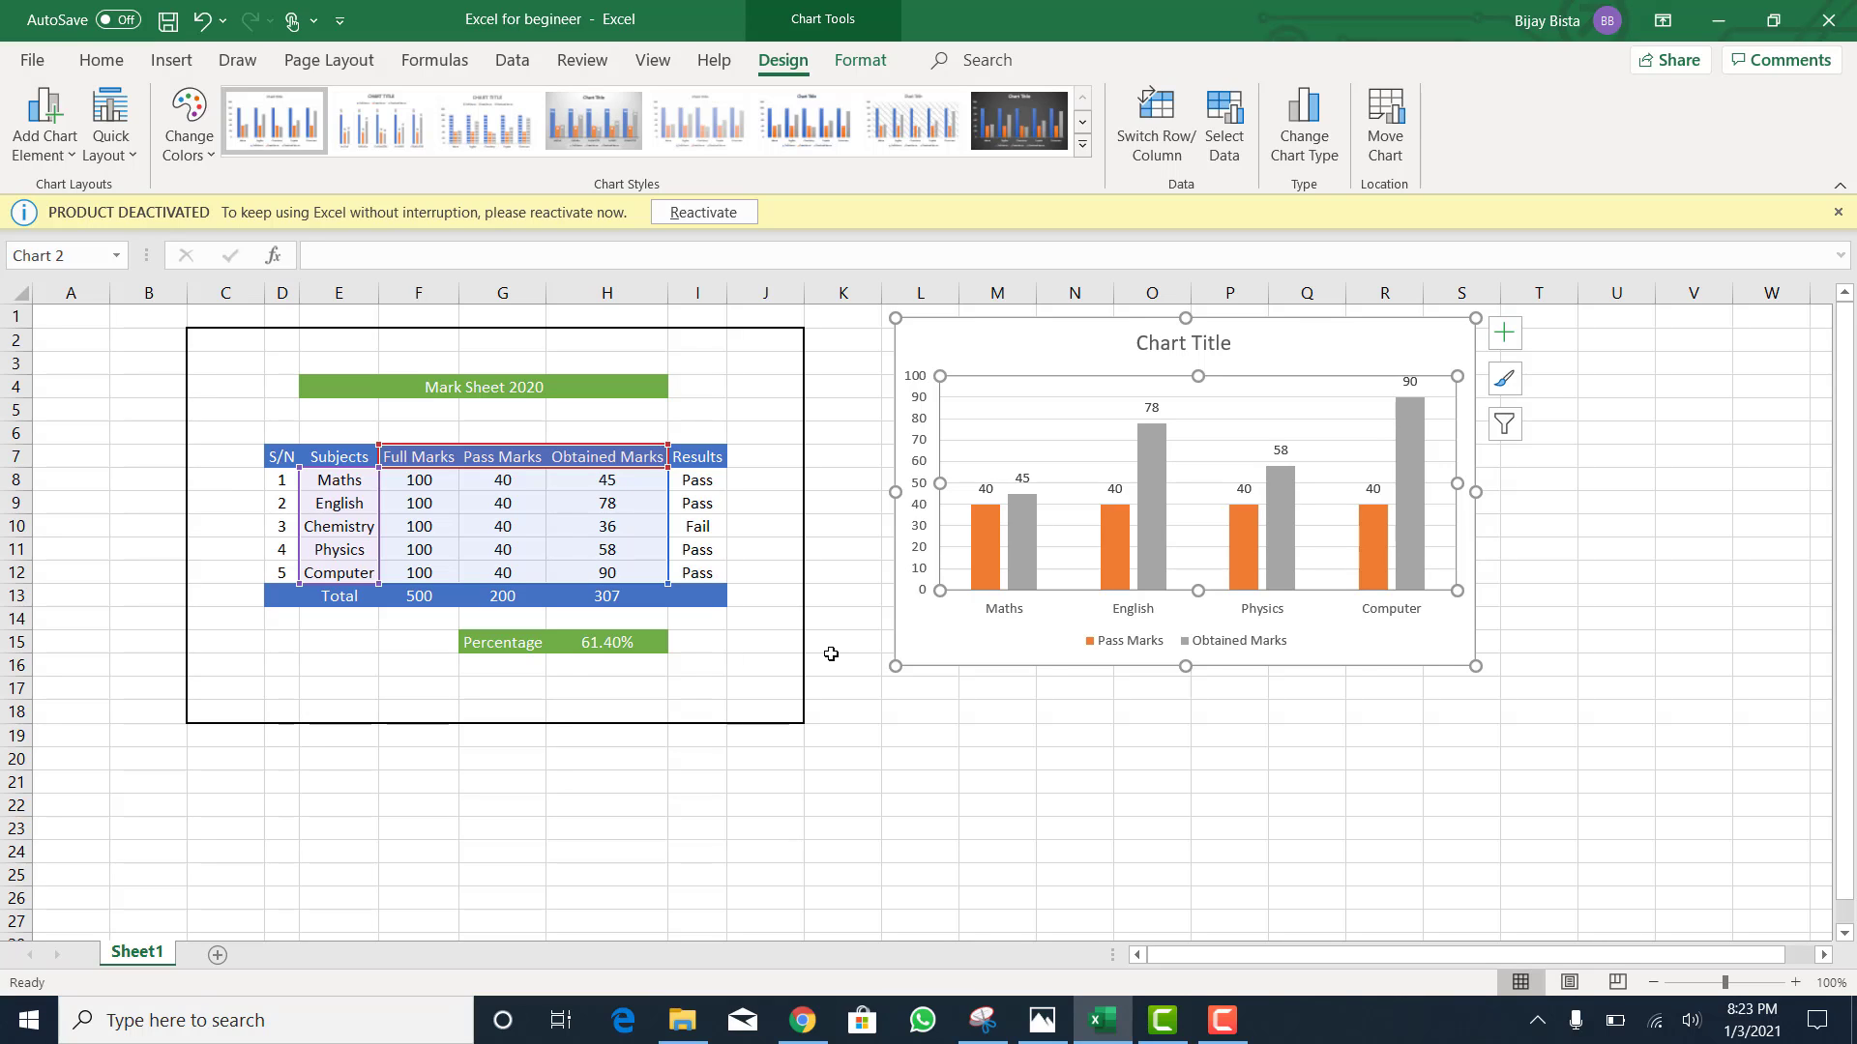